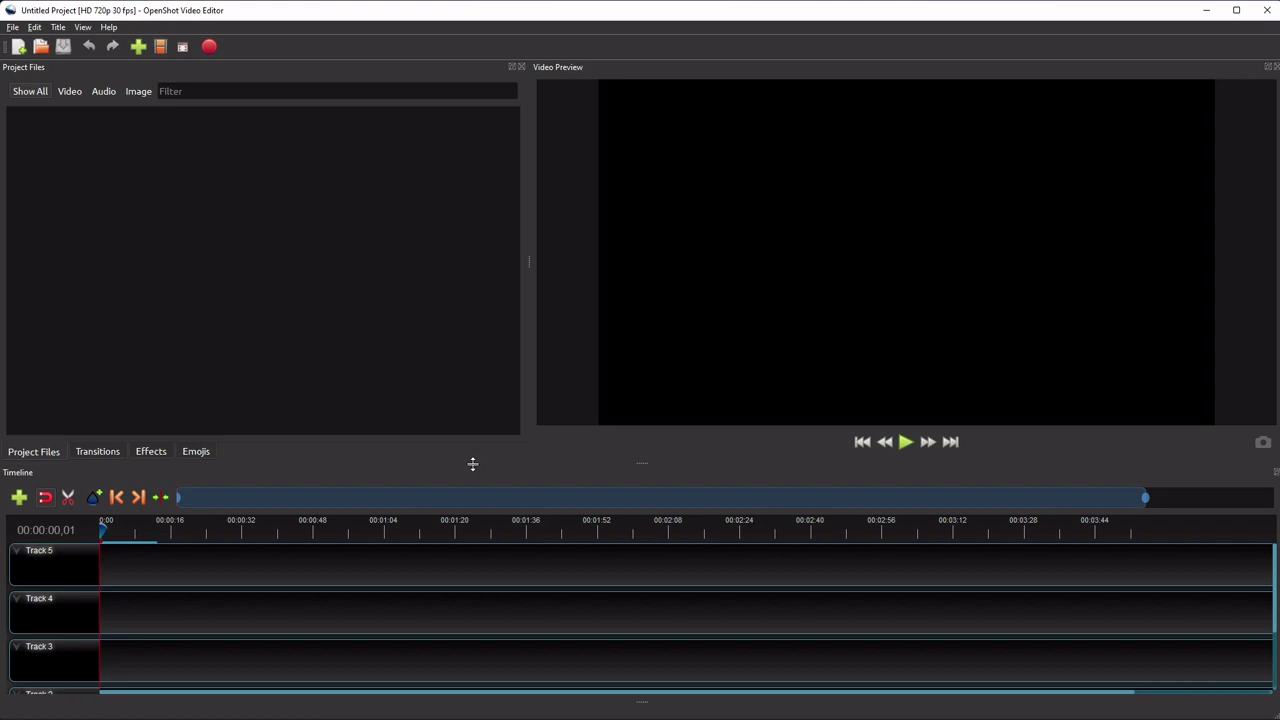
Check the program's version and release information in the About window, and close it
{"action": "left_click", "coordinate": [108, 27]}
{"action": "left_click", "coordinate": [132, 136]}
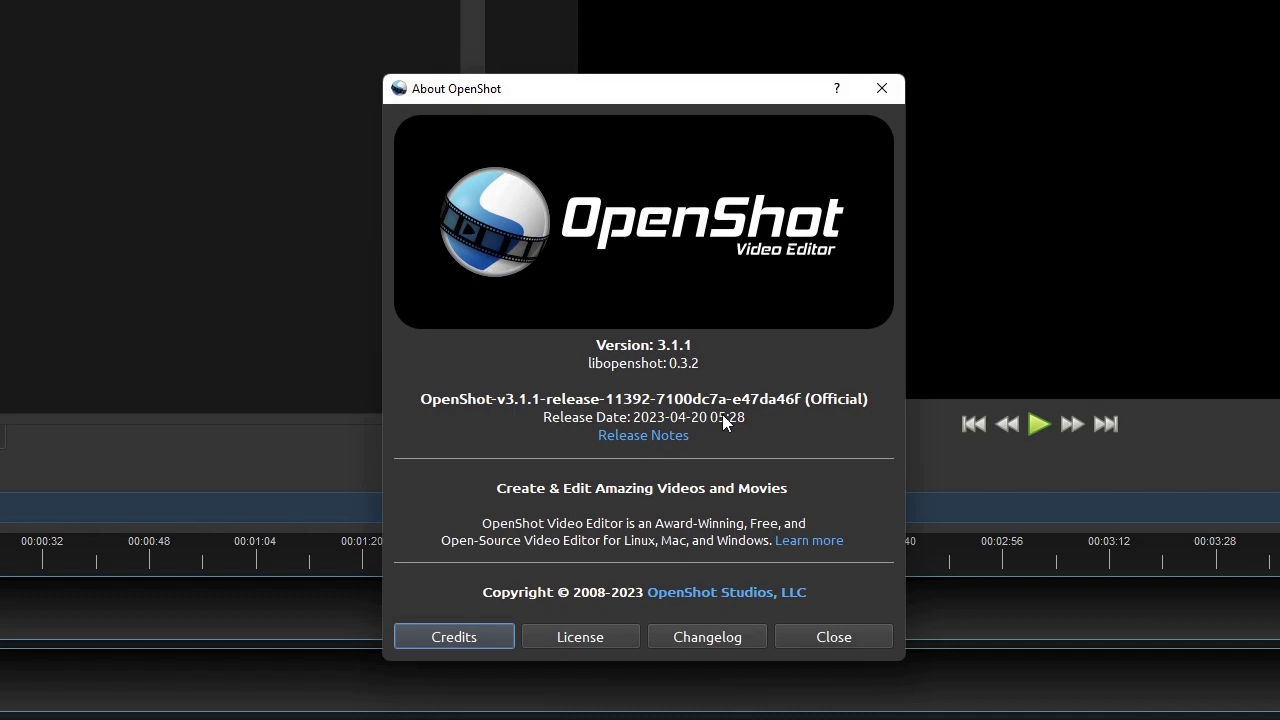
{"action": "left_click", "coordinate": [848, 636]}
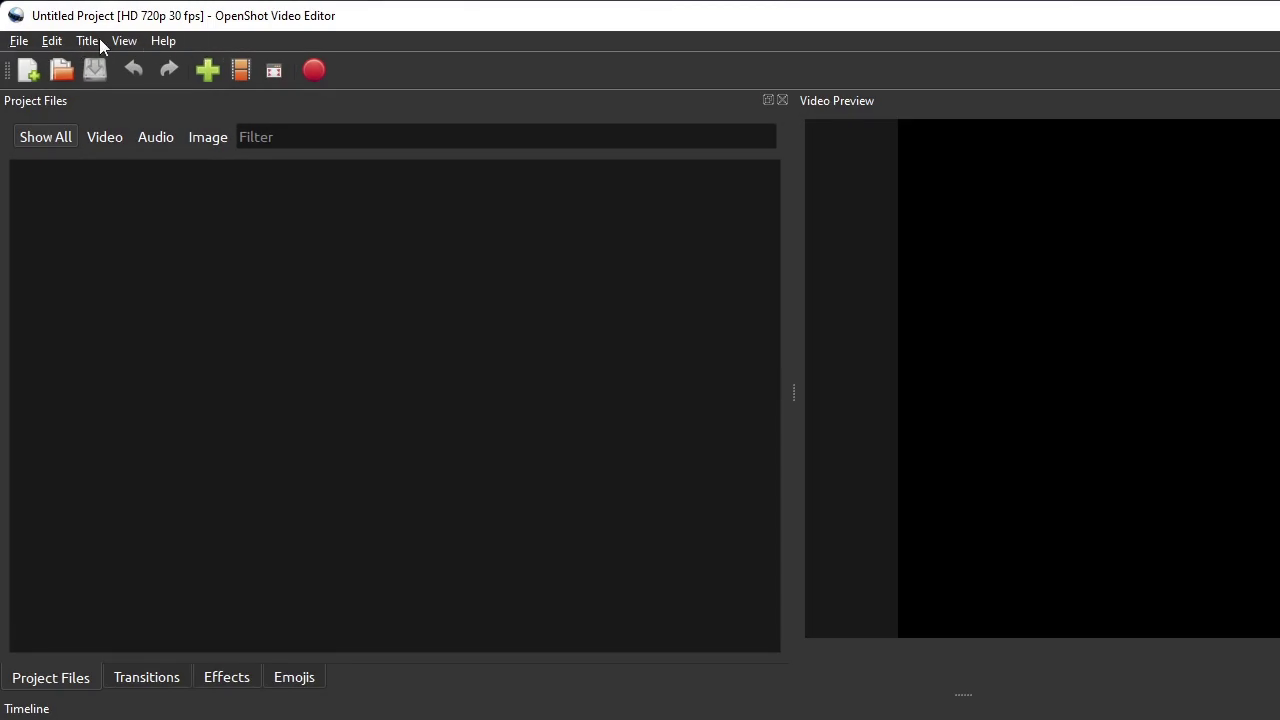
Open Preferences to look through its settings, including Autosave, and close it without changes
{"action": "left_click", "coordinate": [15, 42]}
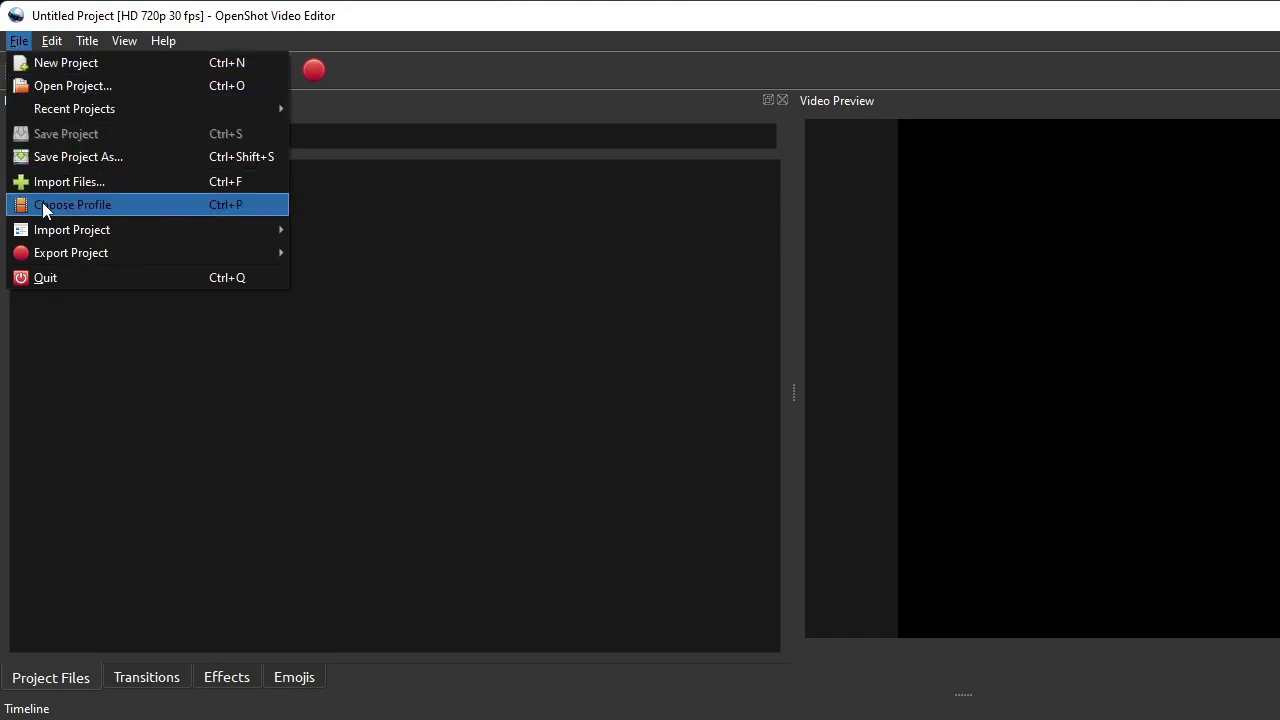
{"action": "mouse_move", "coordinate": [52, 41]}
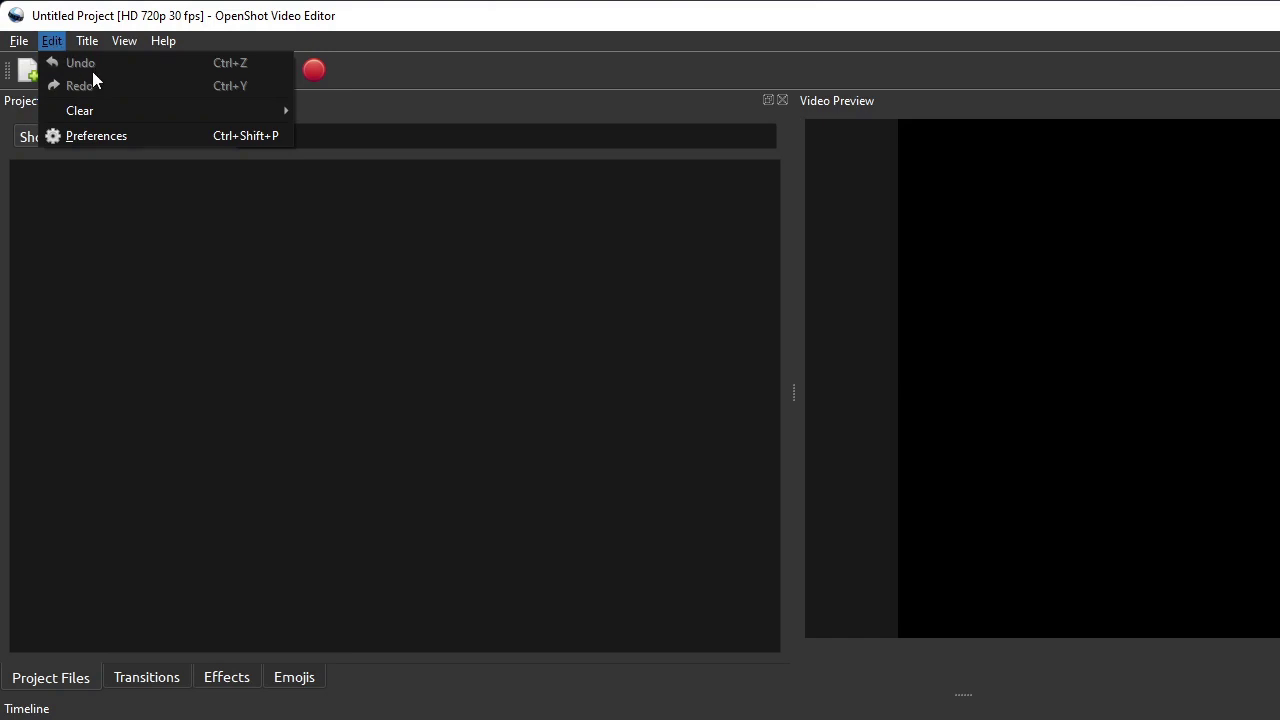
{"action": "left_click", "coordinate": [110, 135]}
{"action": "left_click", "coordinate": [685, 406]}
{"action": "left_click", "coordinate": [775, 406]}
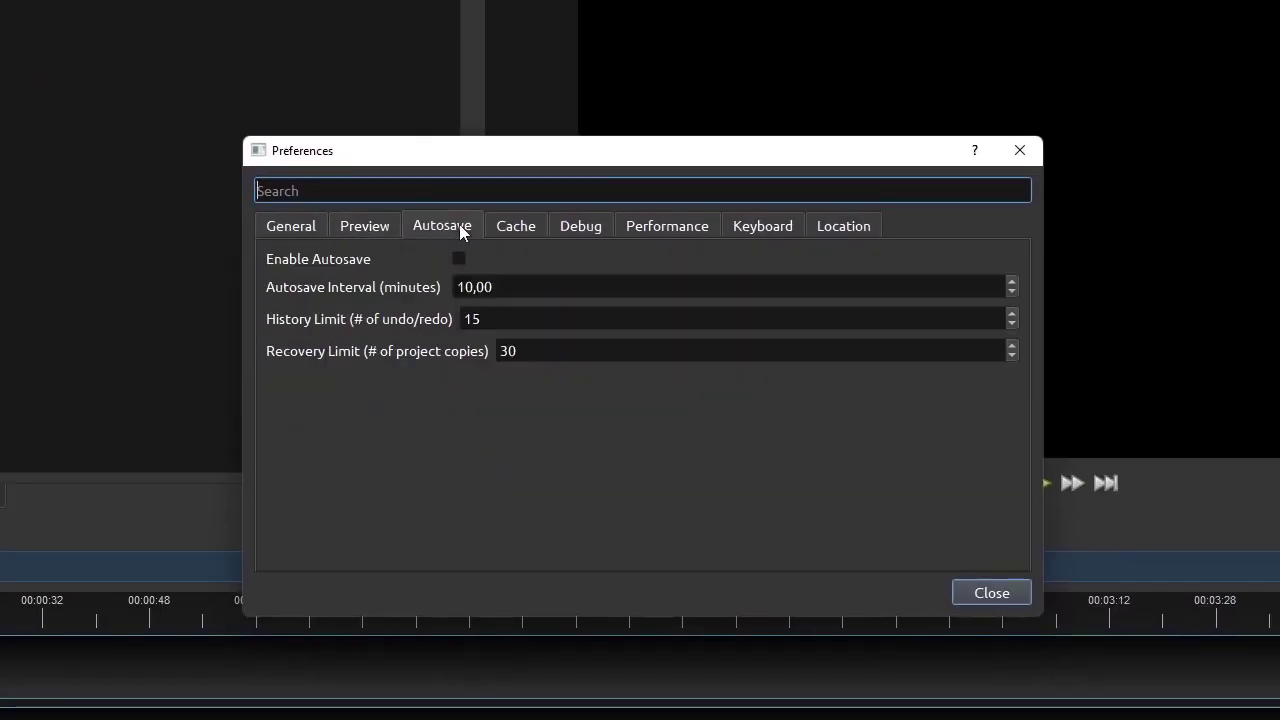
{"action": "left_click", "coordinate": [1008, 593]}
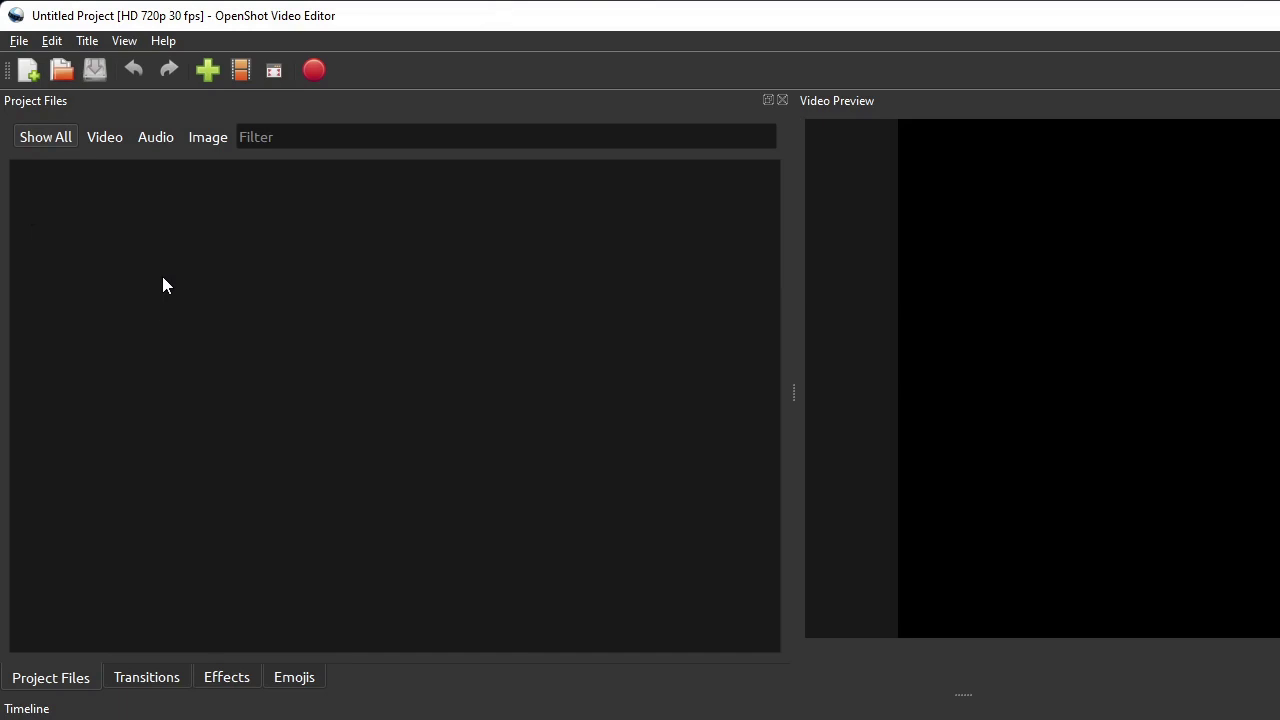
Look at the Title and Animated Title creation windows, and cancel each one without creating a title
{"action": "left_click", "coordinate": [86, 42]}
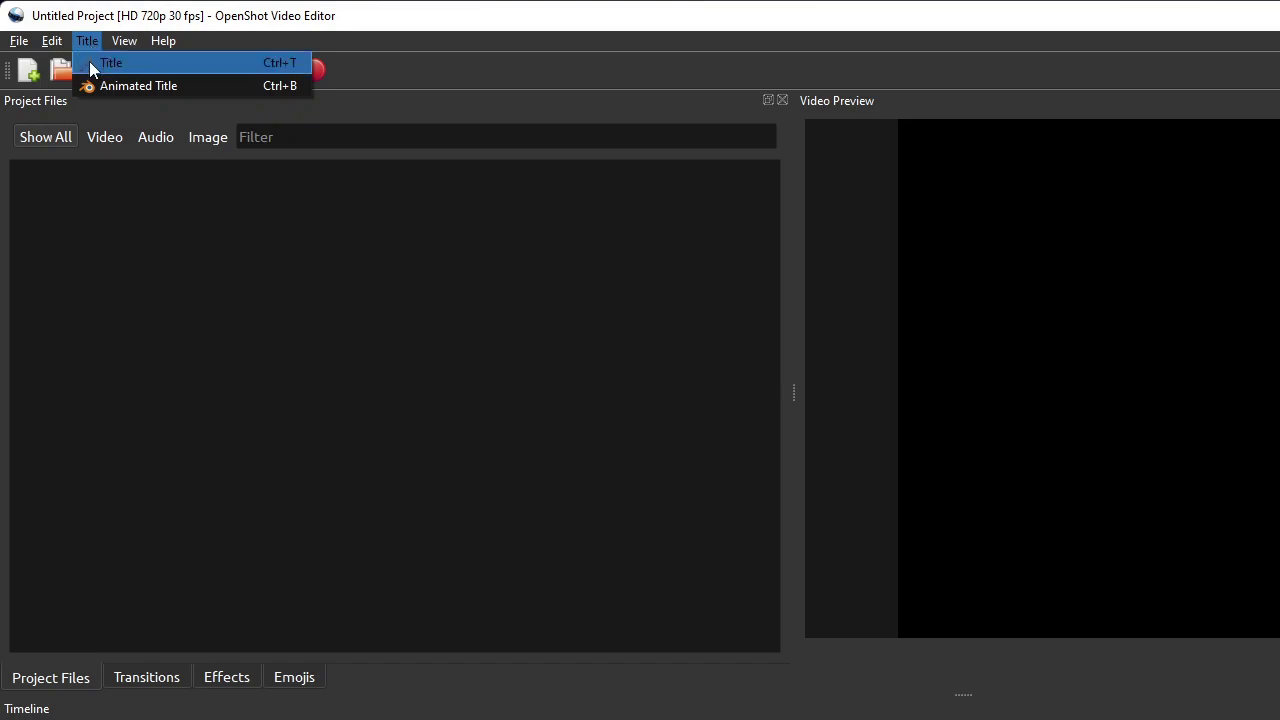
{"action": "left_click", "coordinate": [89, 61]}
{"action": "left_click", "coordinate": [1091, 664]}
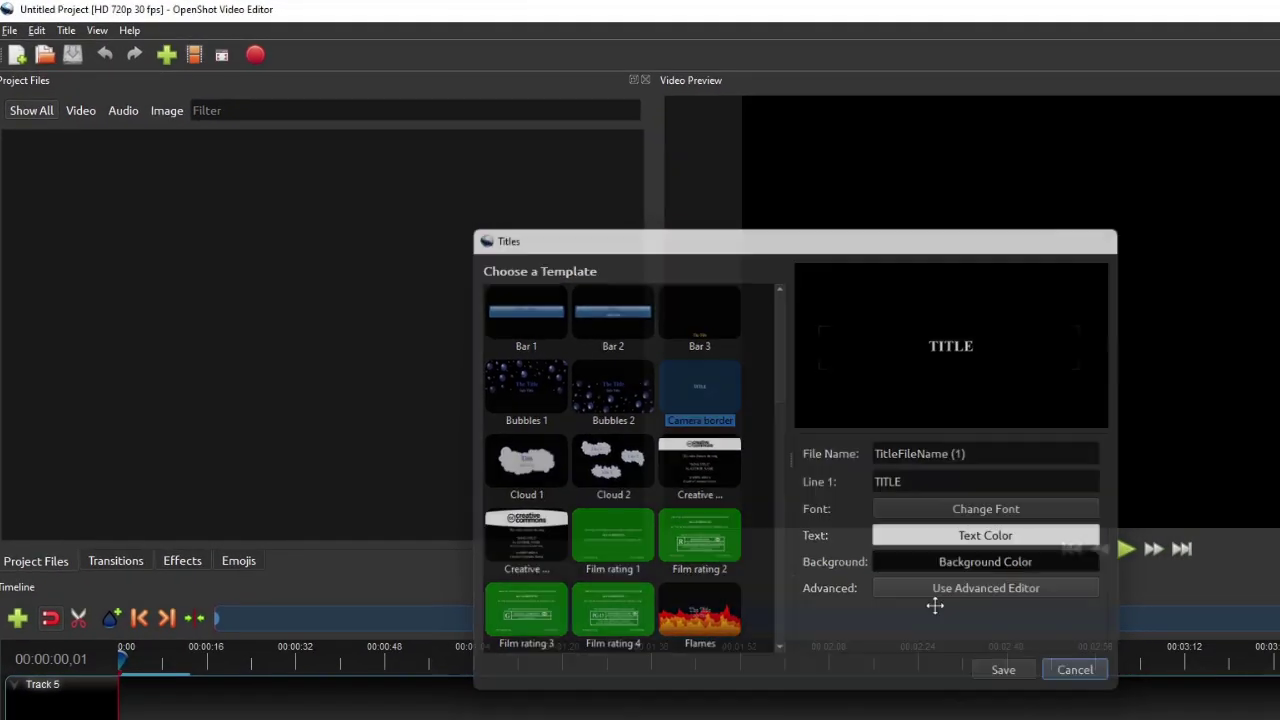
{"action": "left_click", "coordinate": [66, 30]}
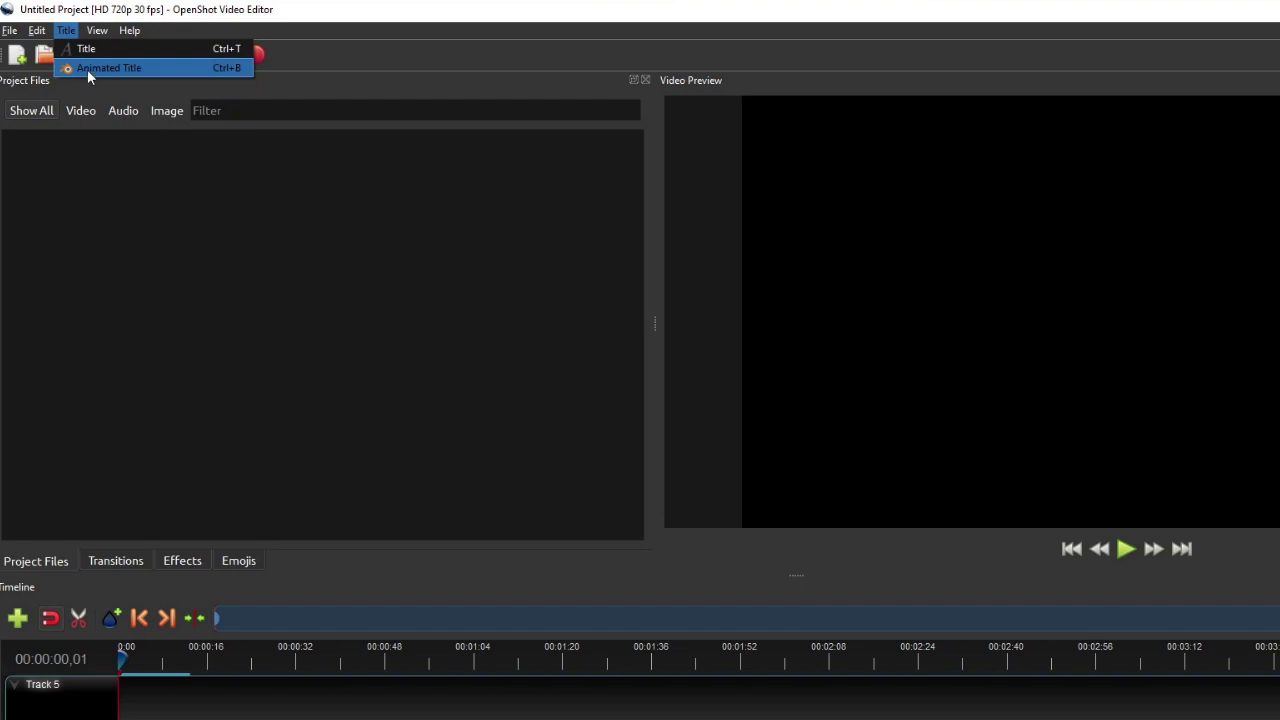
{"action": "left_click", "coordinate": [87, 69]}
{"action": "left_click", "coordinate": [1081, 673]}
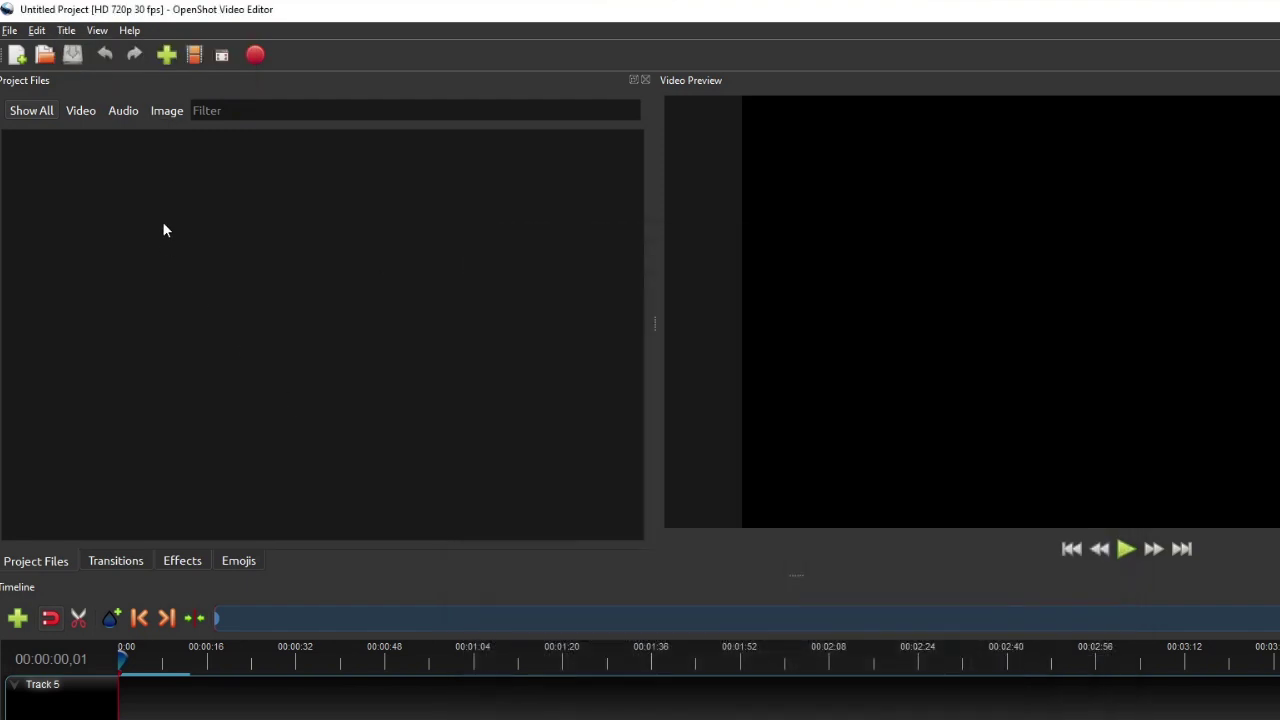
Look over the Views and Docks options, and hide and restore the toolbar
{"action": "left_click", "coordinate": [96, 33]}
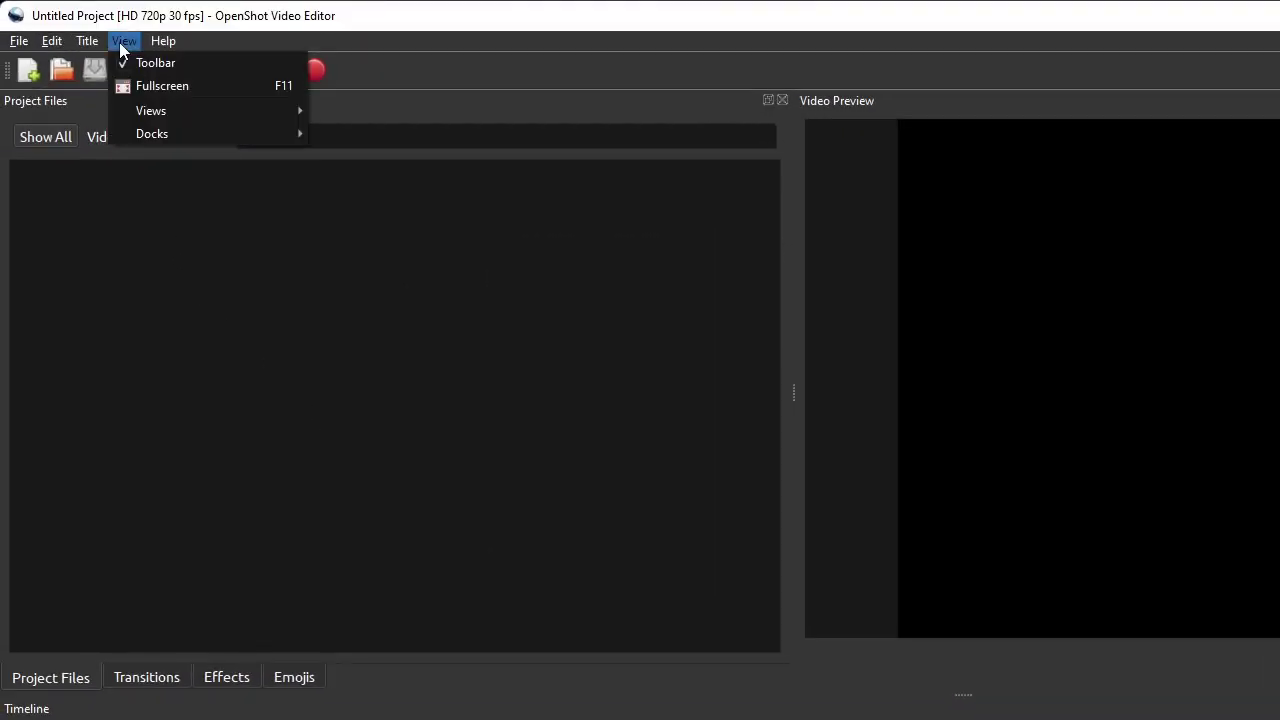
{"action": "mouse_move", "coordinate": [150, 112]}
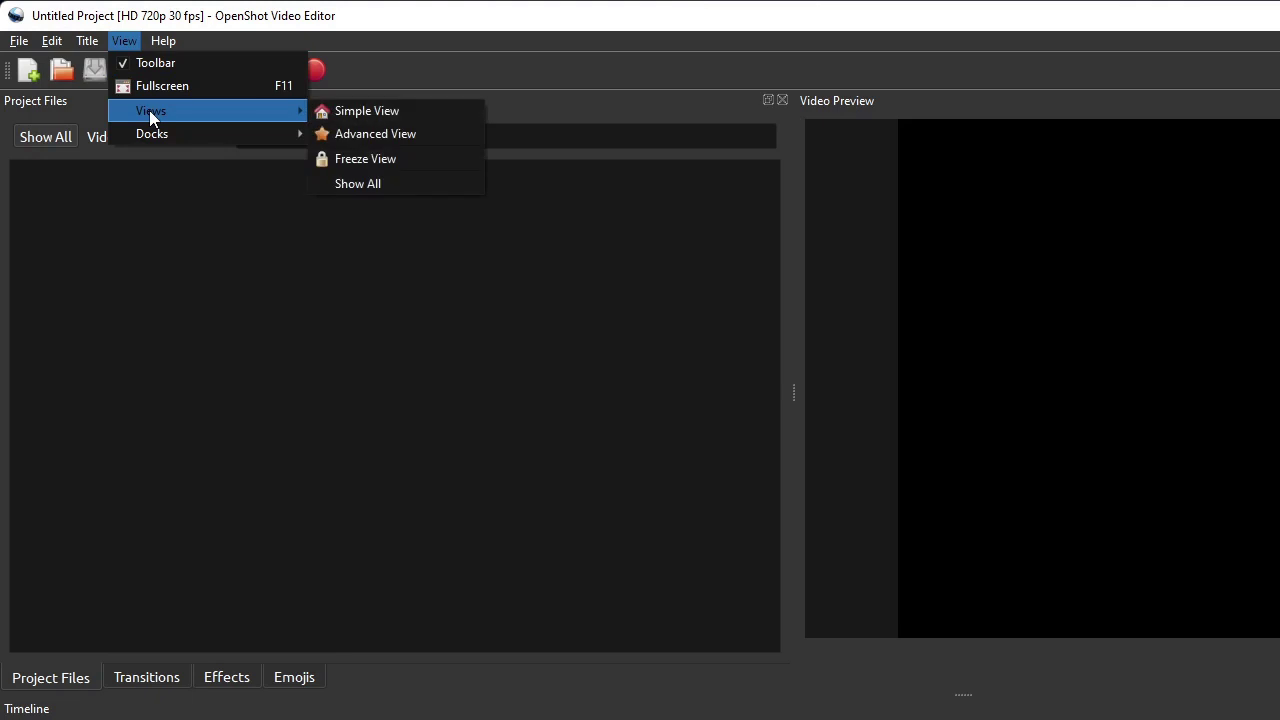
{"action": "mouse_move", "coordinate": [163, 134]}
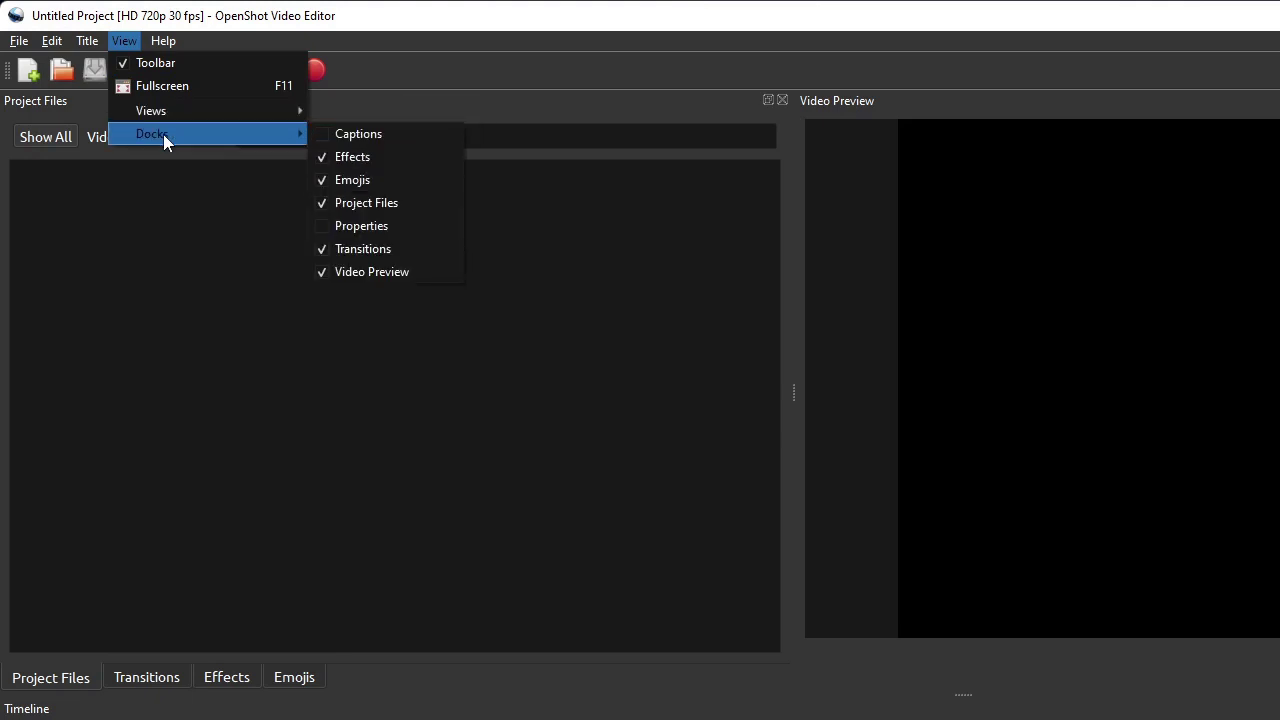
{"action": "left_click", "coordinate": [145, 62]}
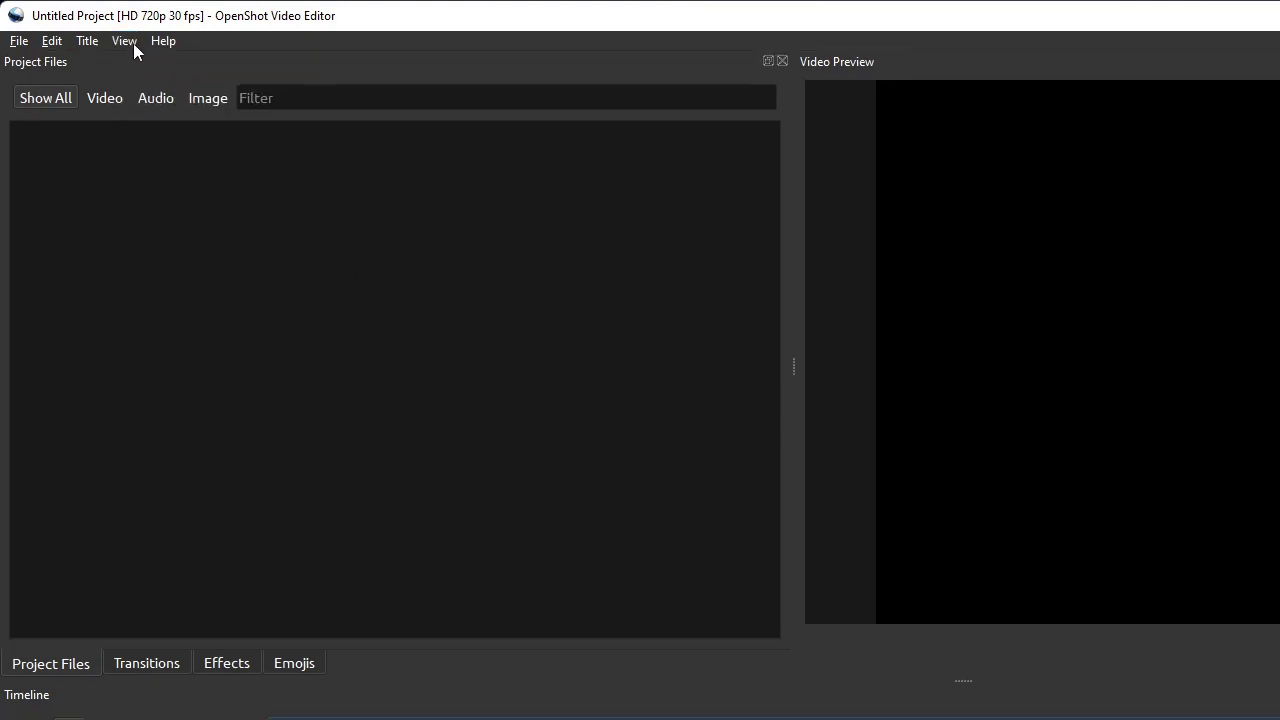
{"action": "left_click", "coordinate": [133, 43]}
{"action": "left_click", "coordinate": [144, 62]}
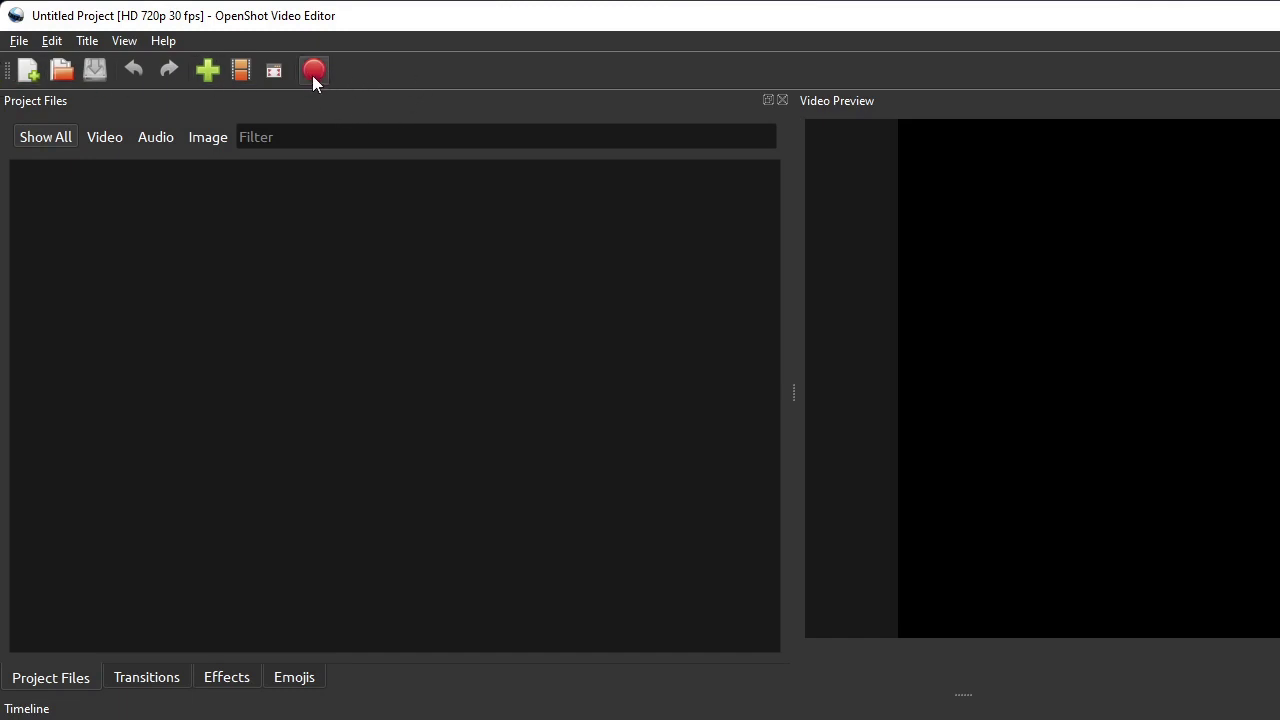
{"action": "left_click", "coordinate": [19, 40]}
{"action": "mouse_move", "coordinate": [134, 252]}
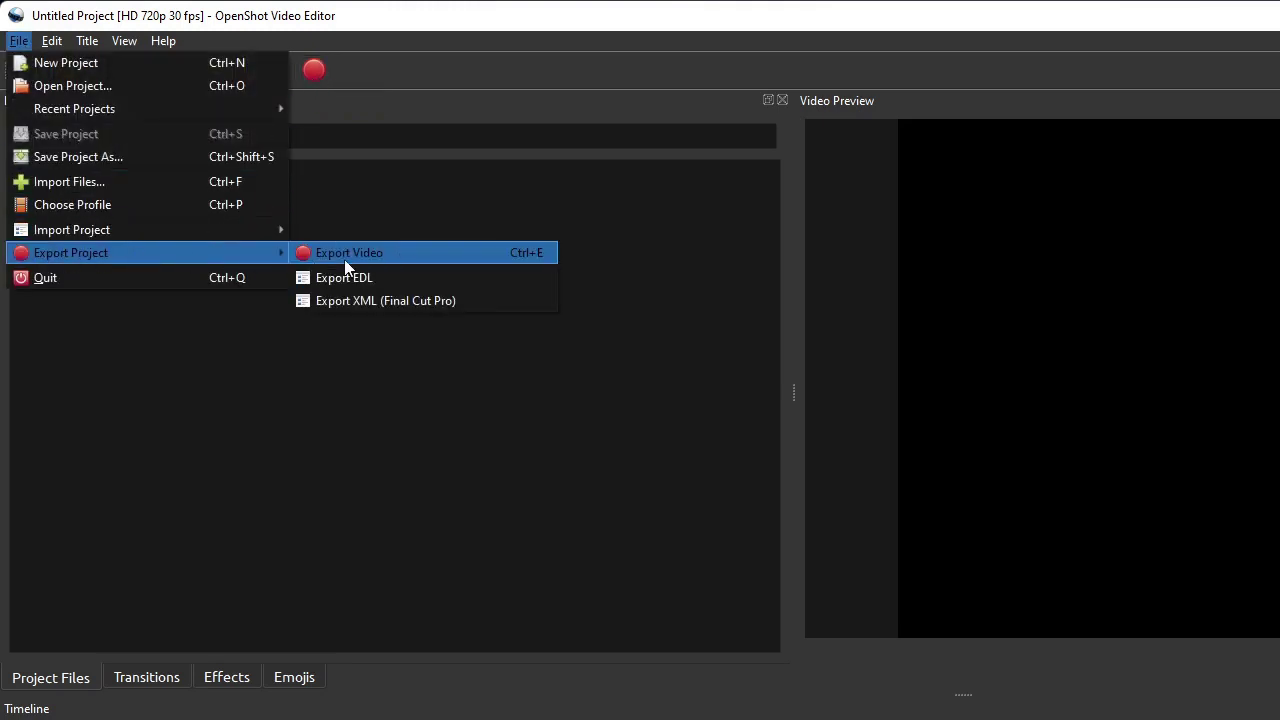
{"action": "left_click", "coordinate": [517, 72]}
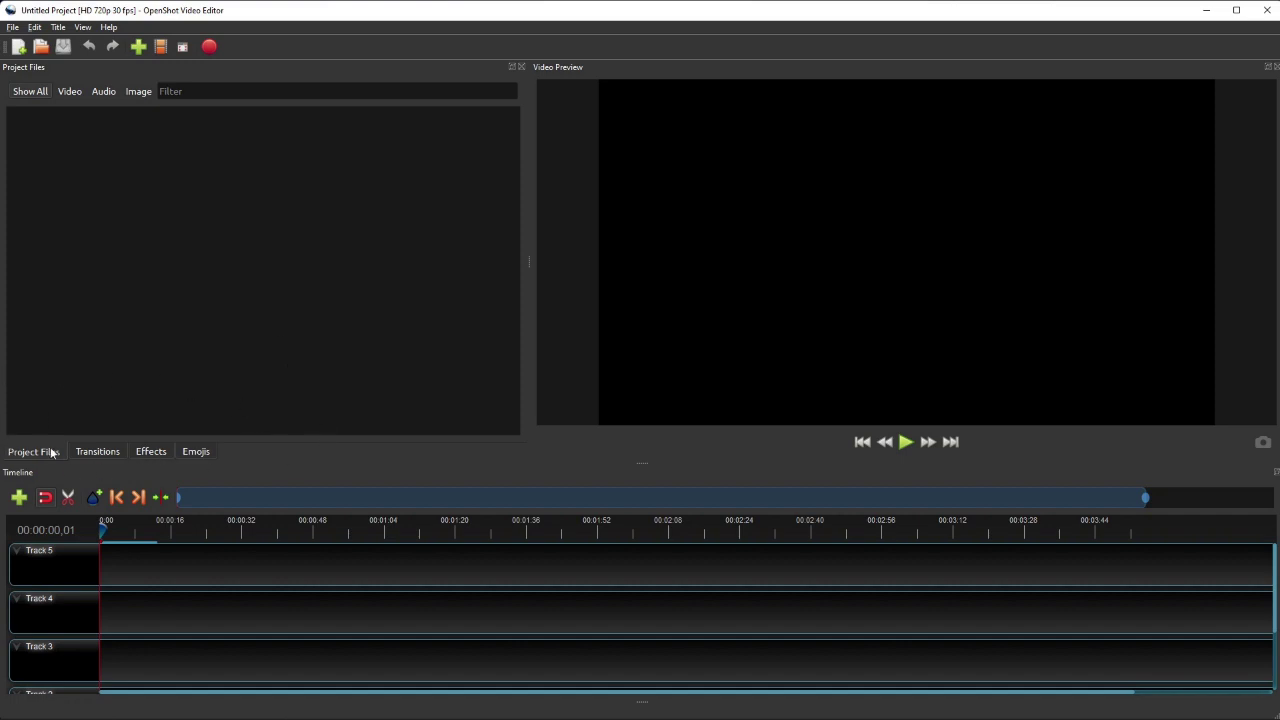
Look at the available transitions, effects and emojis, and return to the project files
{"action": "left_click", "coordinate": [101, 452]}
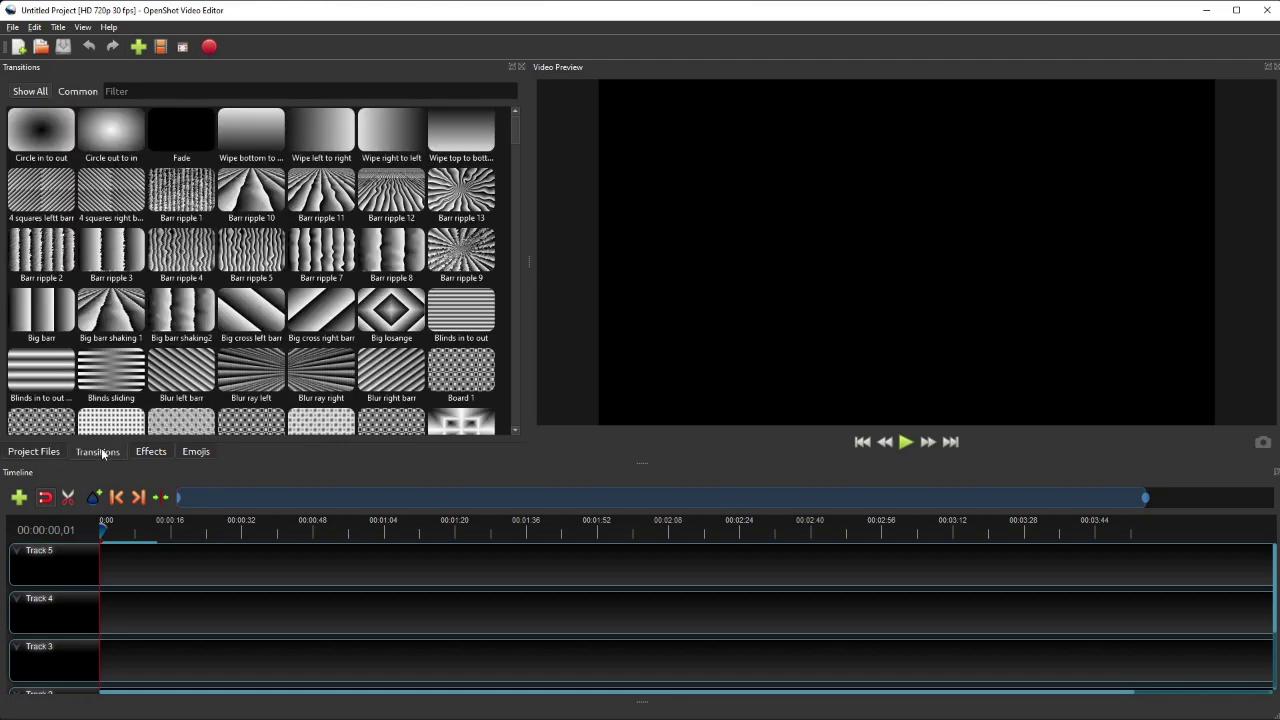
{"action": "left_click", "coordinate": [165, 453]}
{"action": "left_click", "coordinate": [197, 452]}
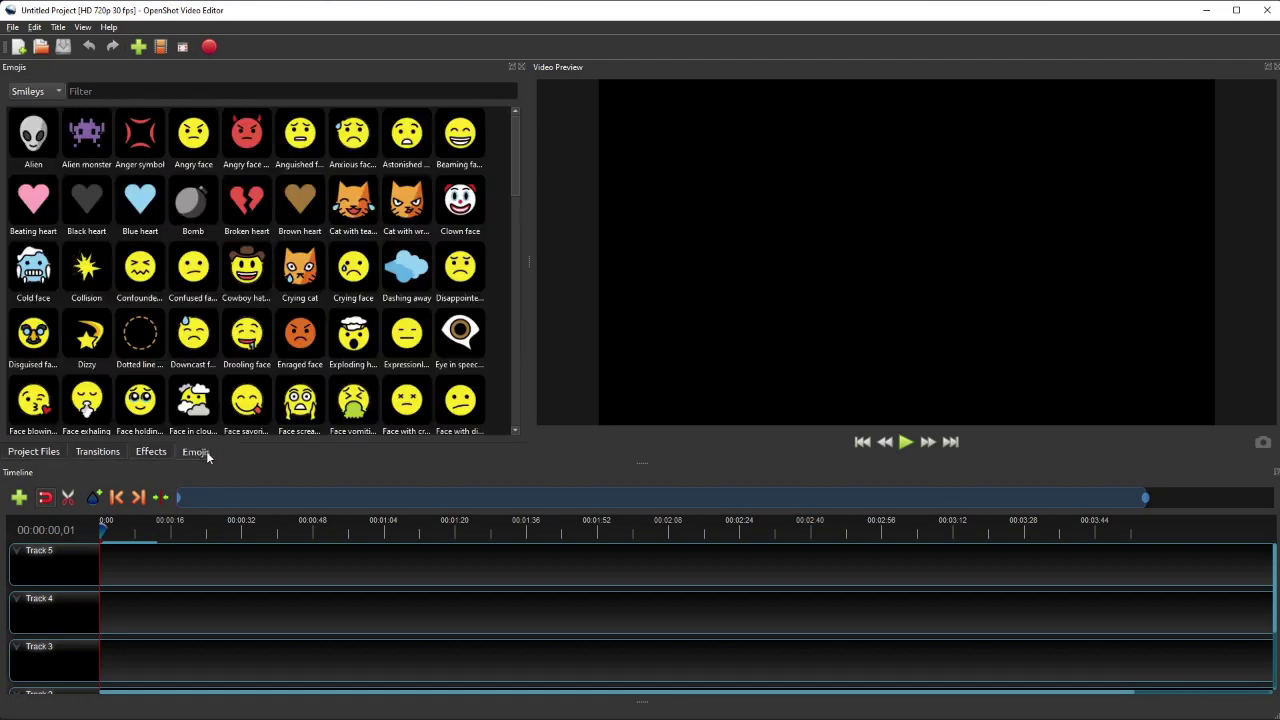
{"action": "left_click", "coordinate": [43, 452]}
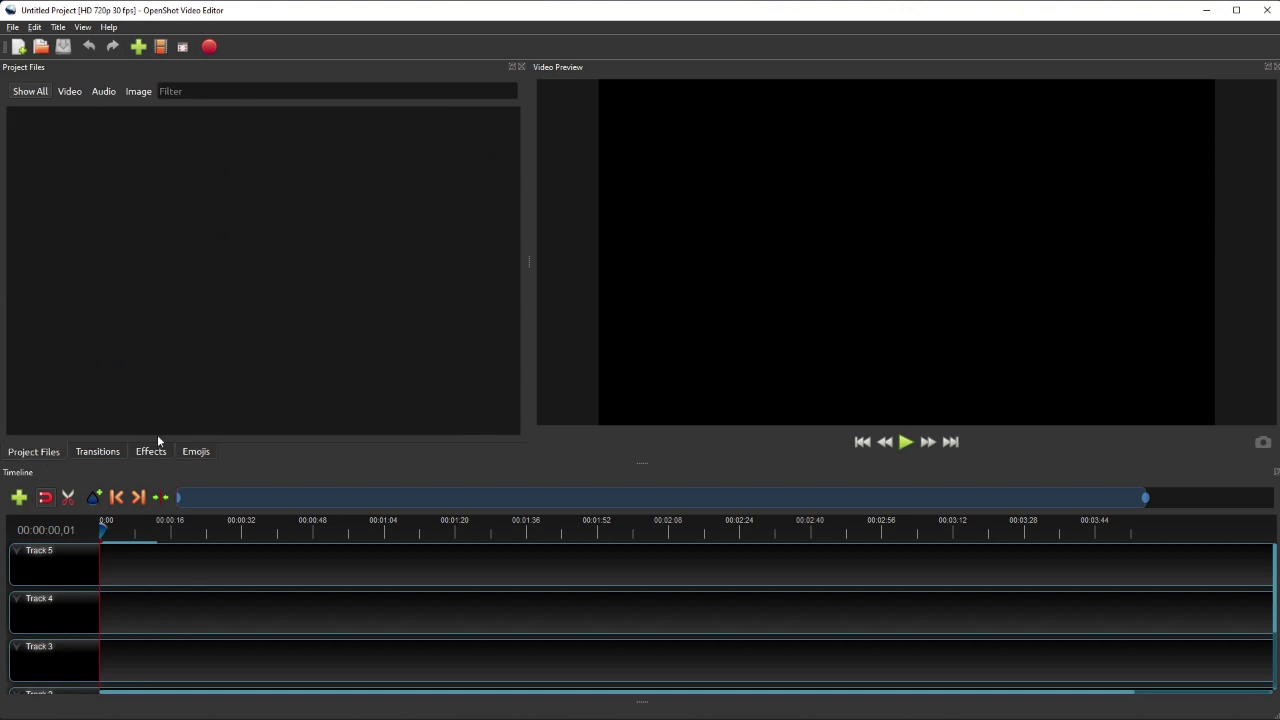
Import all four media files from the Materials folder into the project files, and minimize the folder window
{"action": "left_click", "coordinate": [838, 706]}
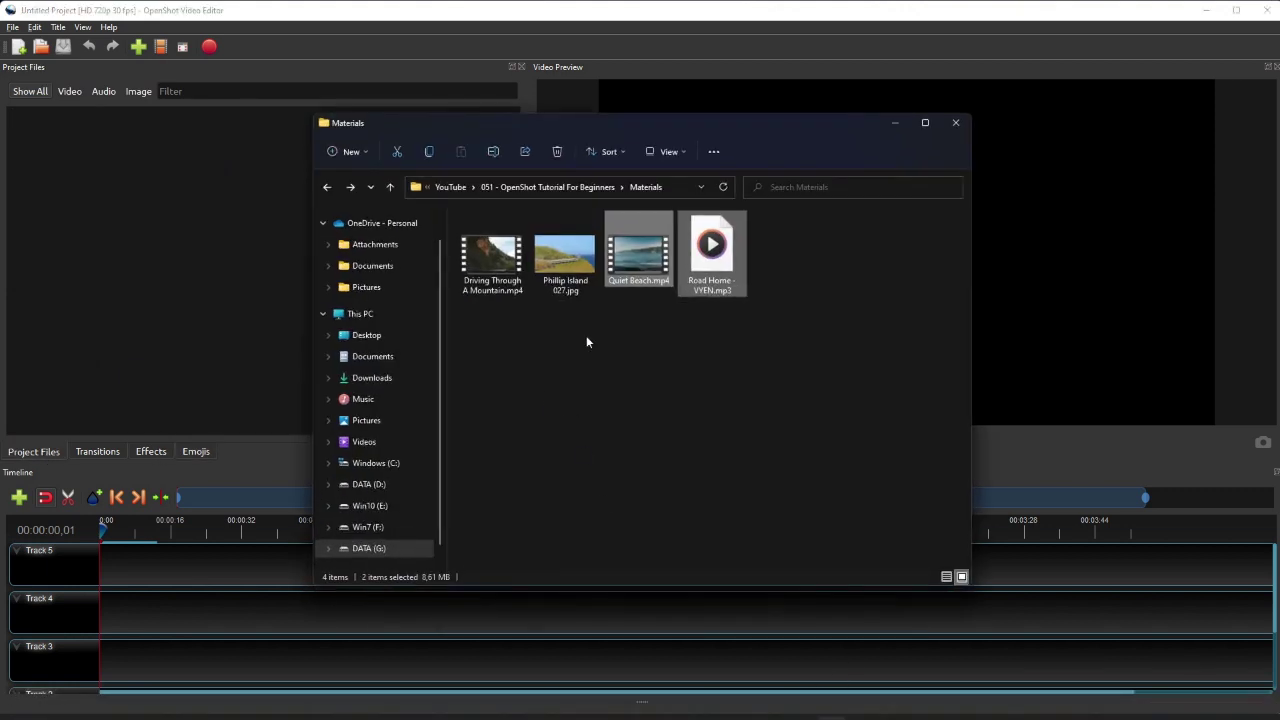
{"action": "left_click_drag", "start_coordinate": [507, 345], "coordinate": [716, 246]}
{"action": "left_click_drag", "start_coordinate": [638, 250], "coordinate": [113, 226]}
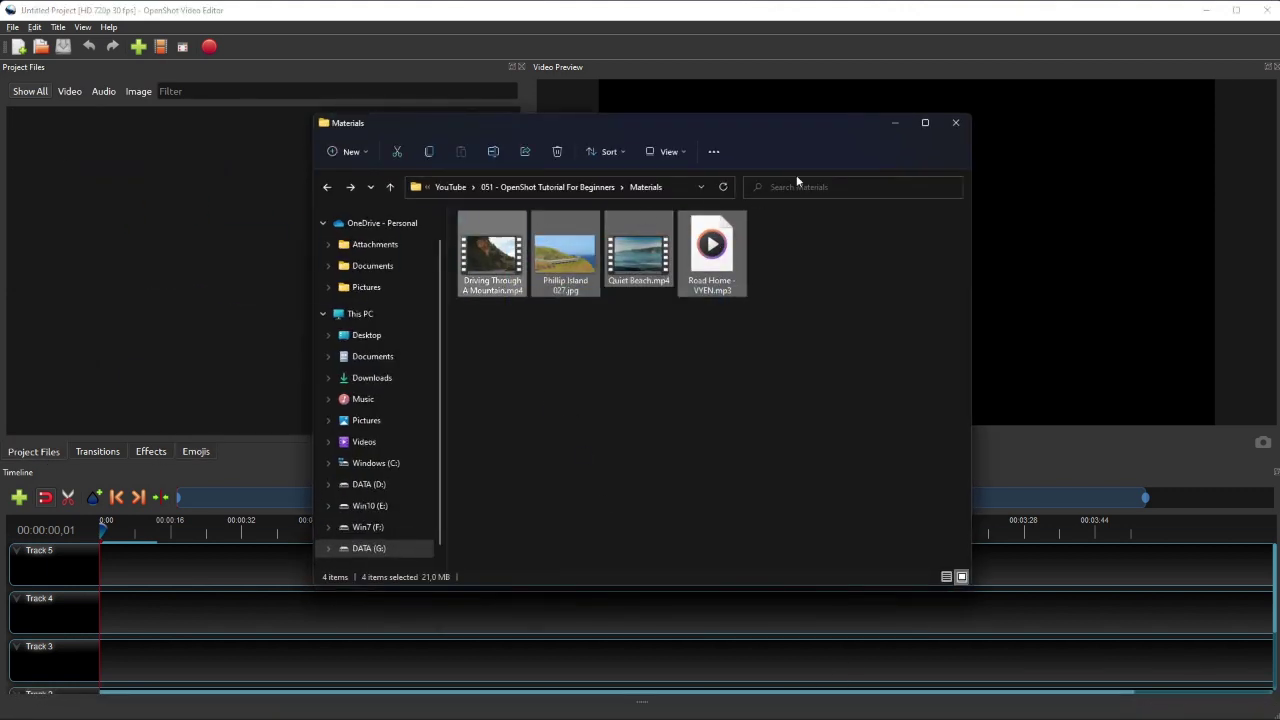
{"action": "left_click", "coordinate": [905, 124]}
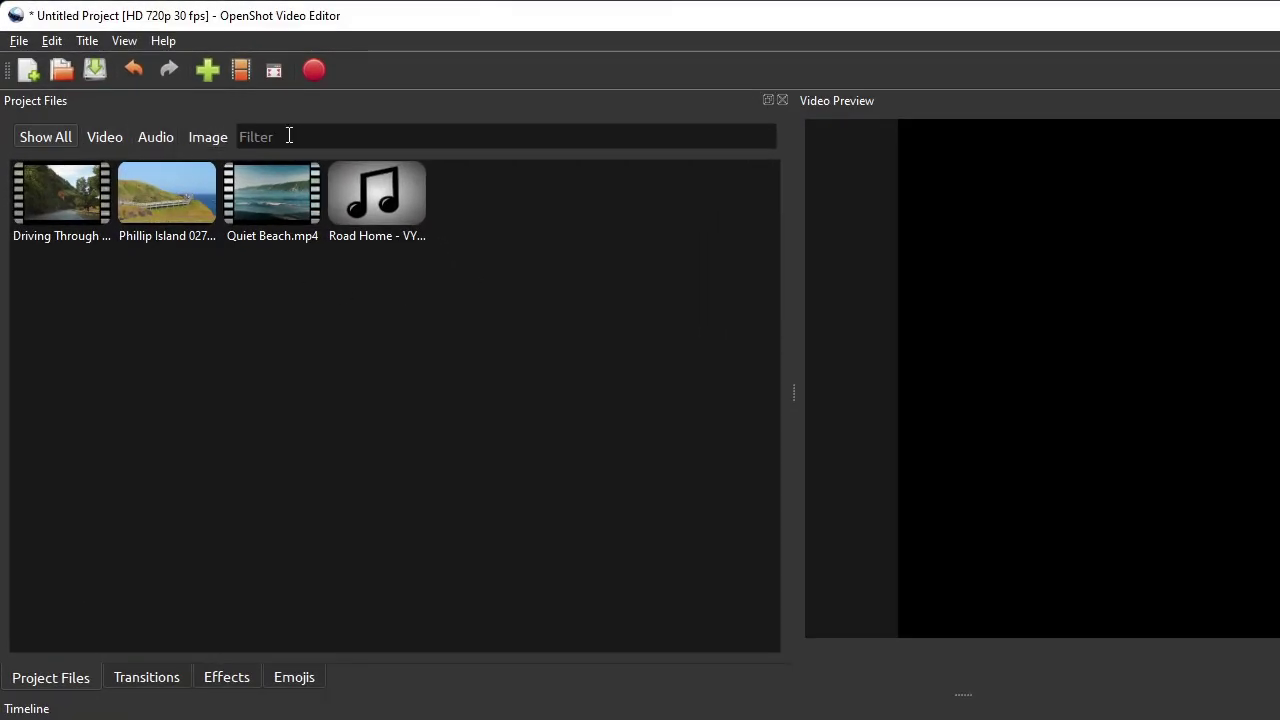
Filter the project files by video, audio and image in turn, and show all of them again
{"action": "left_click", "coordinate": [97, 137]}
{"action": "left_click", "coordinate": [162, 137]}
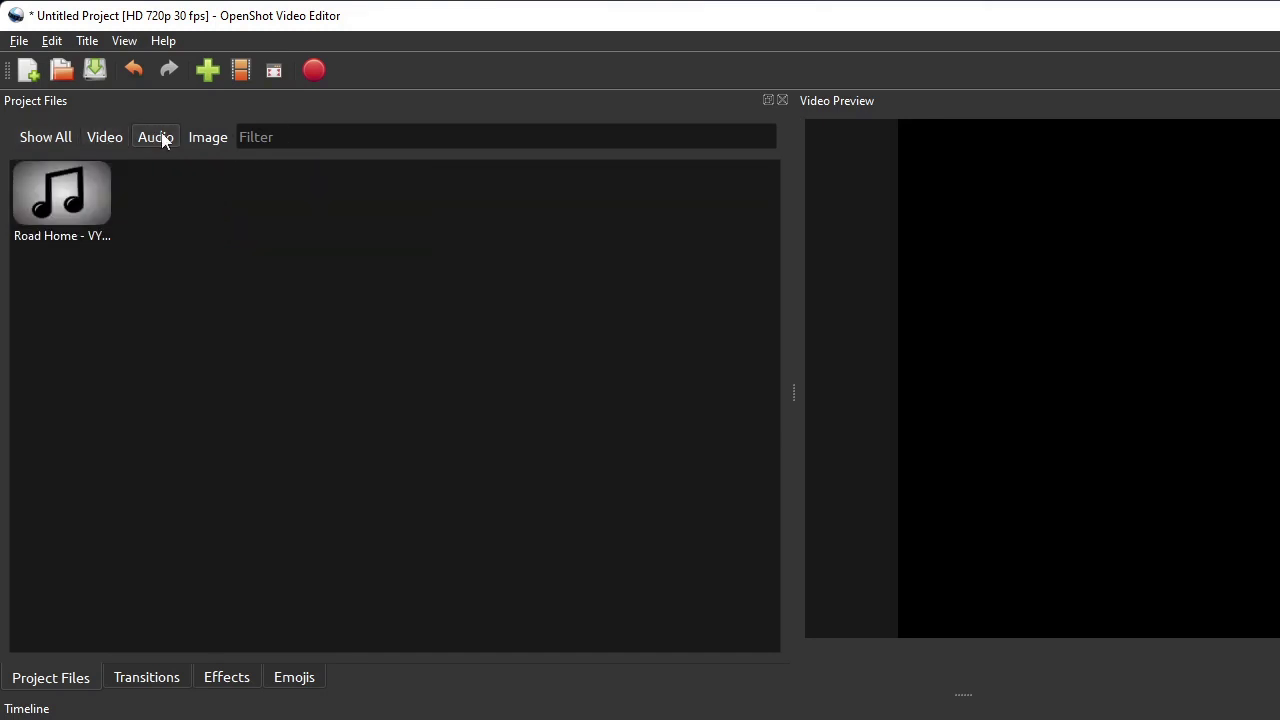
{"action": "left_click", "coordinate": [209, 138]}
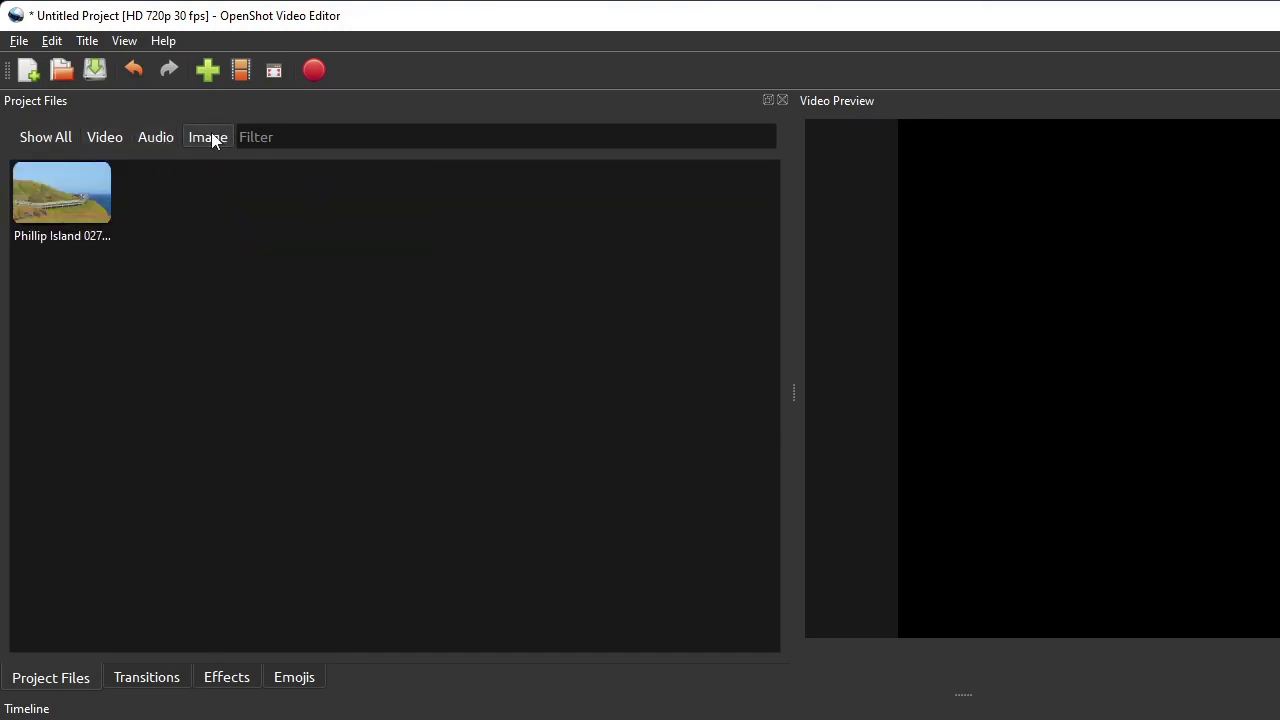
{"action": "left_click", "coordinate": [68, 138]}
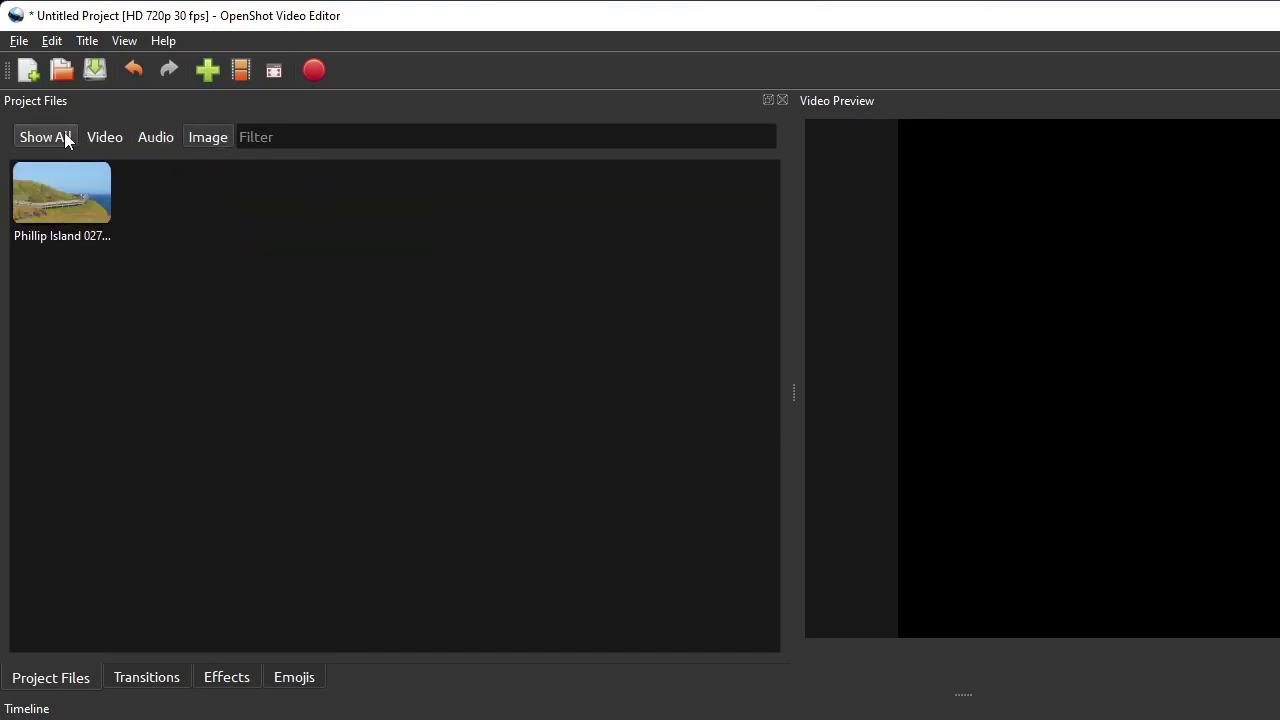
Switch the project files to Details View and back to thumbnails
{"action": "right_click", "coordinate": [183, 286]}
{"action": "left_click", "coordinate": [217, 324]}
{"action": "right_click", "coordinate": [327, 330]}
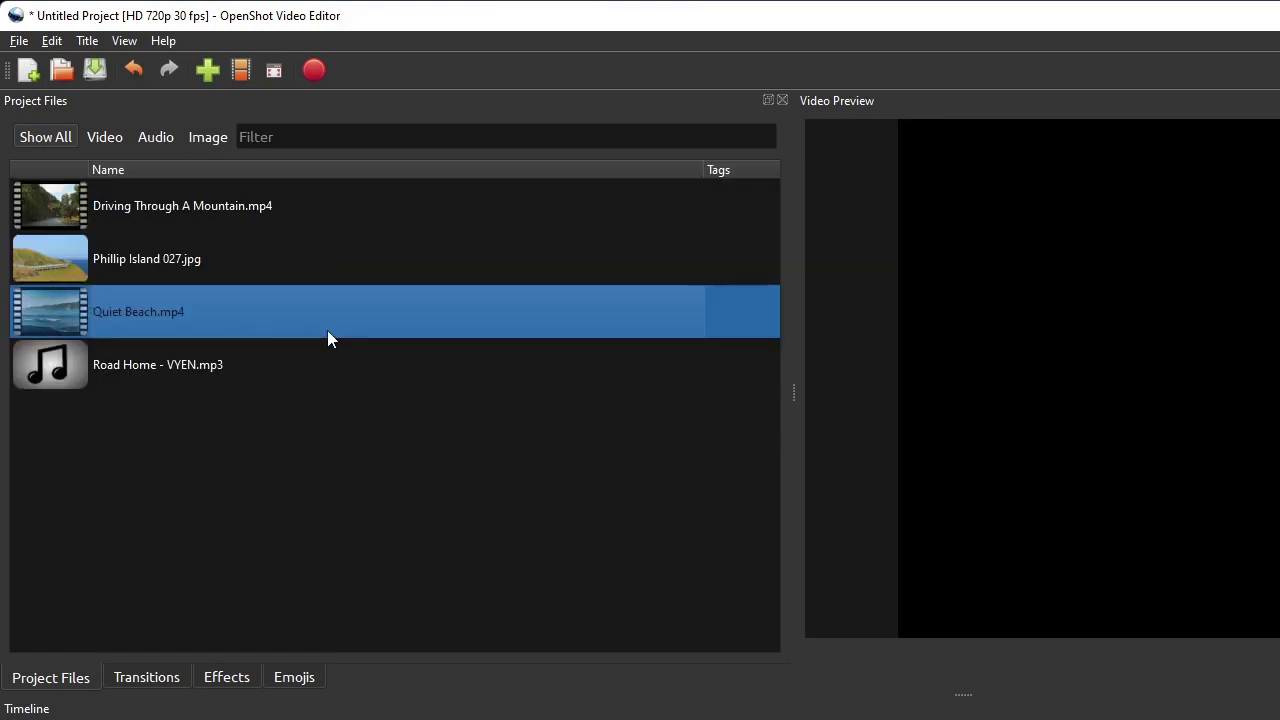
{"action": "left_click", "coordinate": [380, 366]}
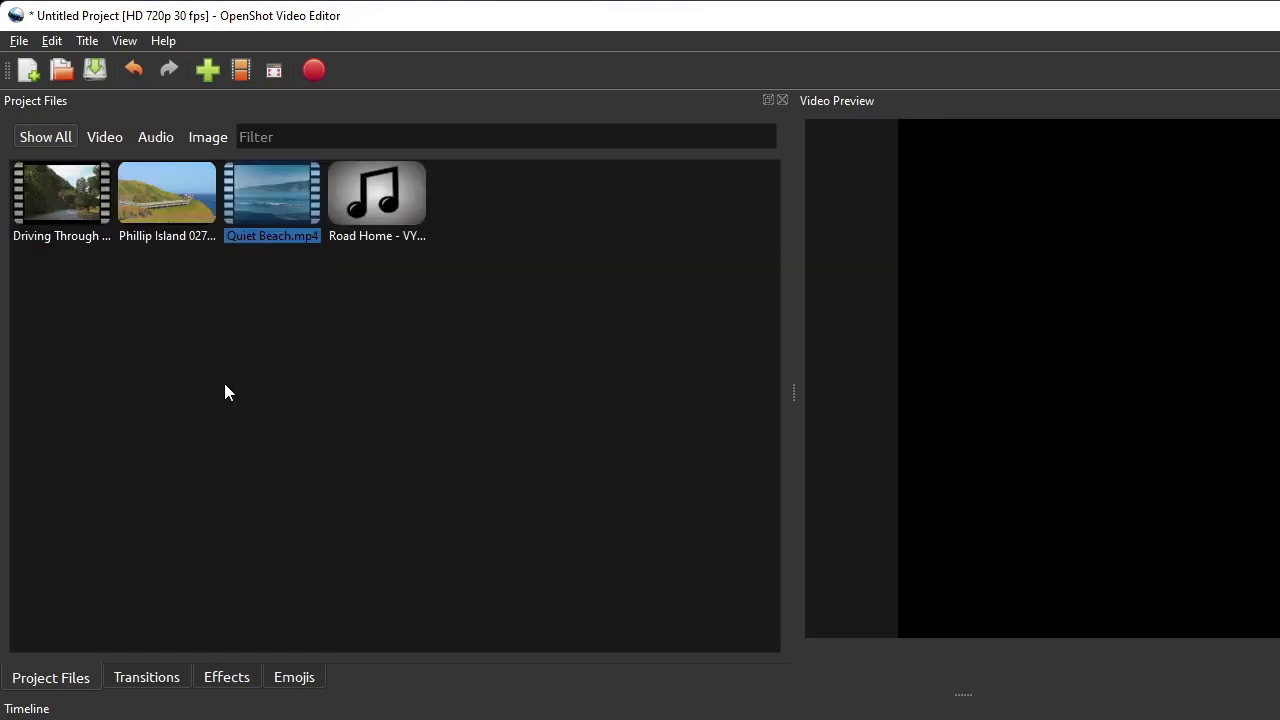
Examine the file properties of Driving Through A Mountain.mp4, and cancel without updating them
{"action": "left_click", "coordinate": [47, 182]}
{"action": "right_click", "coordinate": [47, 183]}
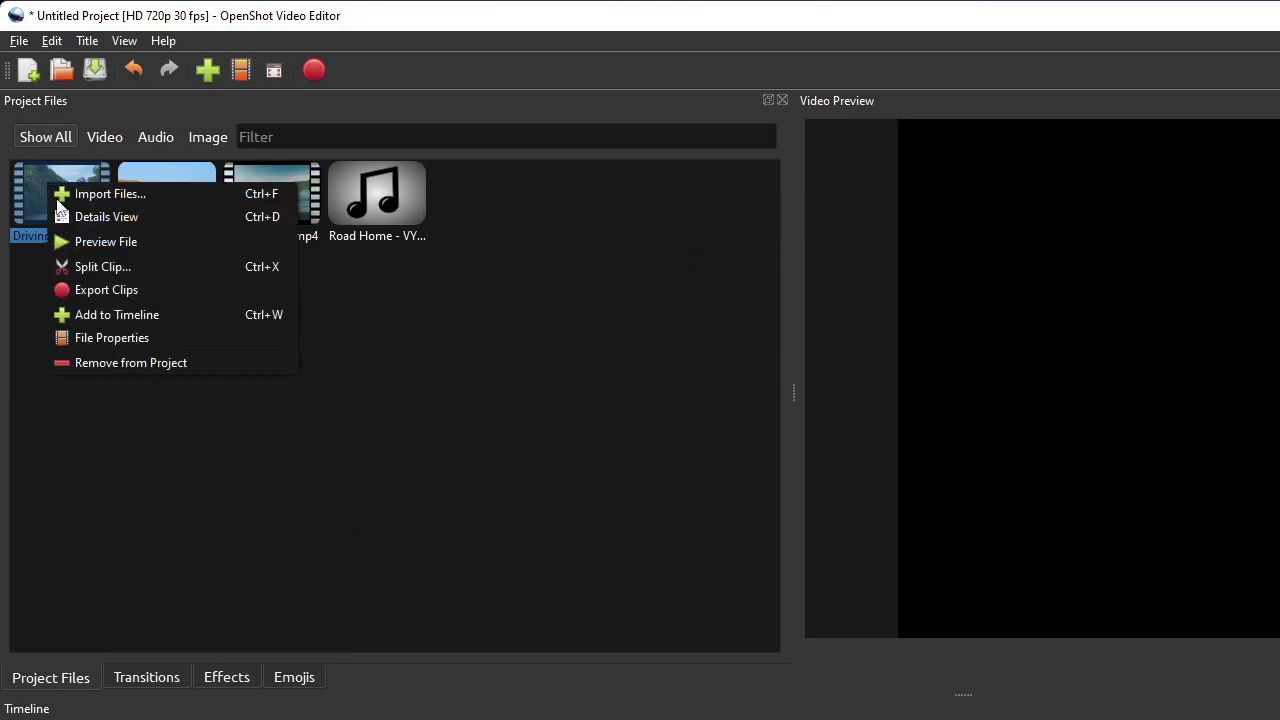
{"action": "left_click", "coordinate": [125, 334]}
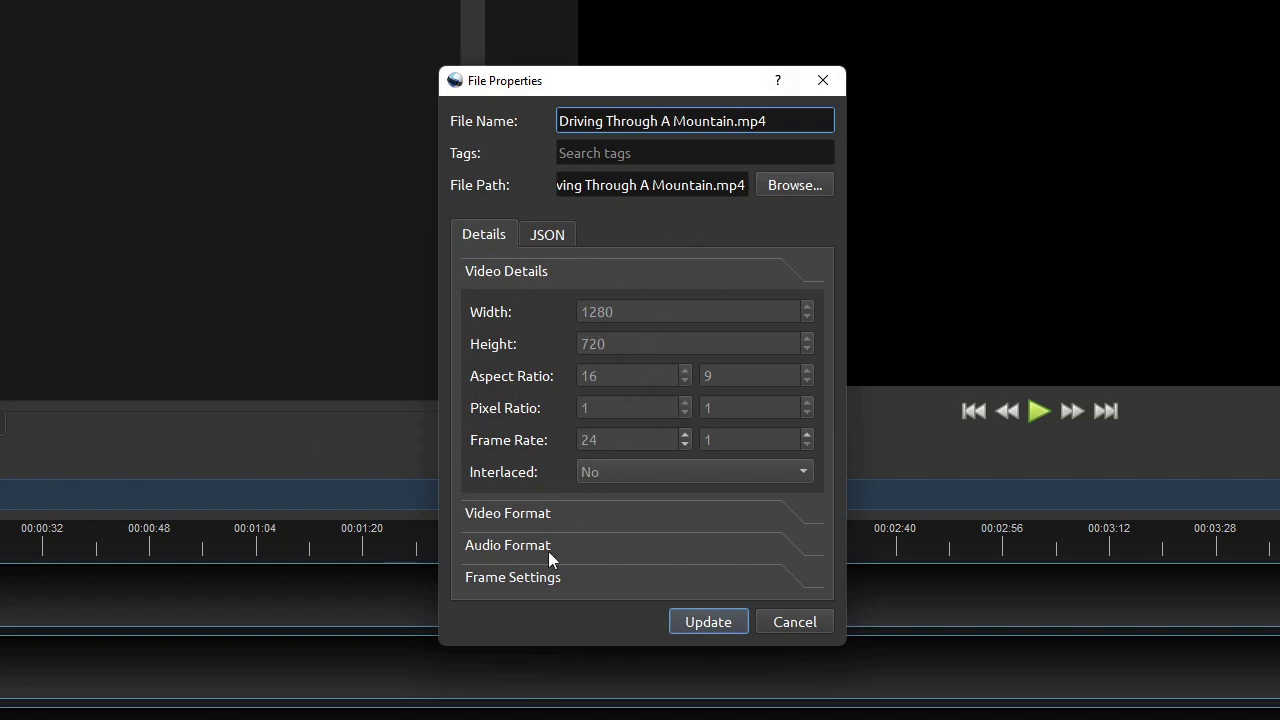
{"action": "left_click", "coordinate": [795, 622]}
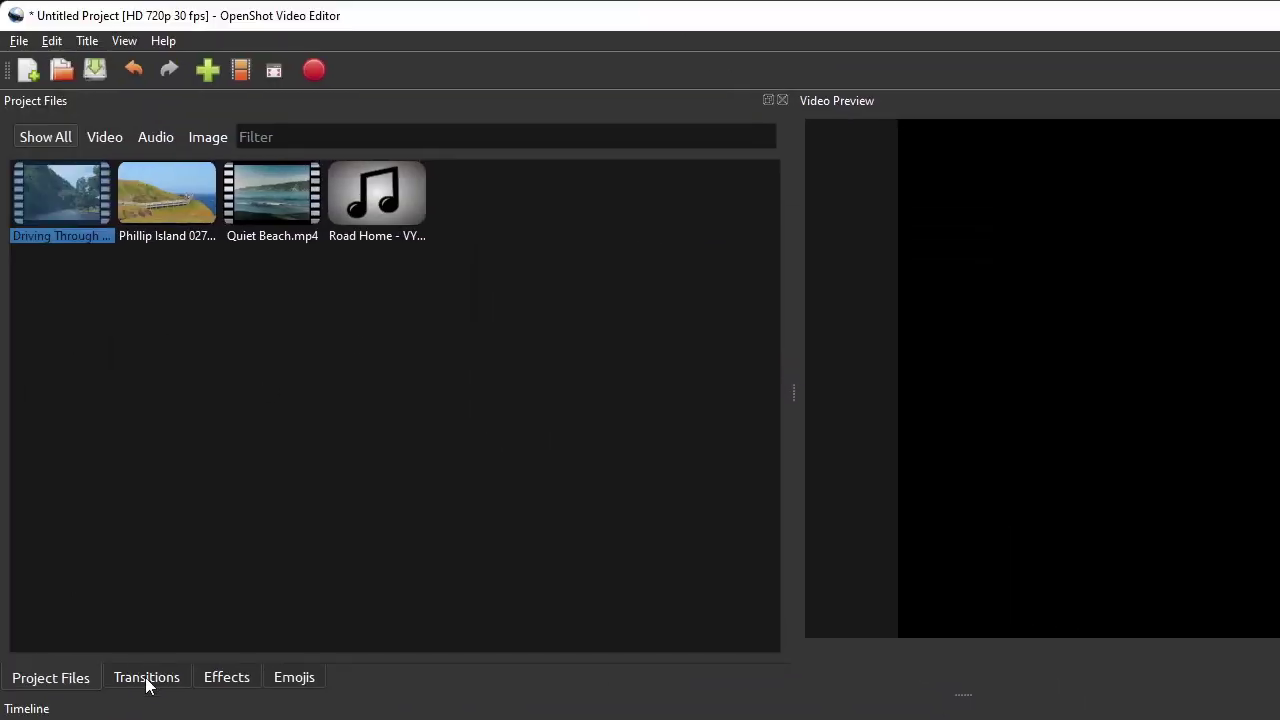
Add a 2-second Circle in to out transition at 6 seconds over the clip overlap on Track 2, and preview it
{"action": "left_click", "coordinate": [146, 678]}
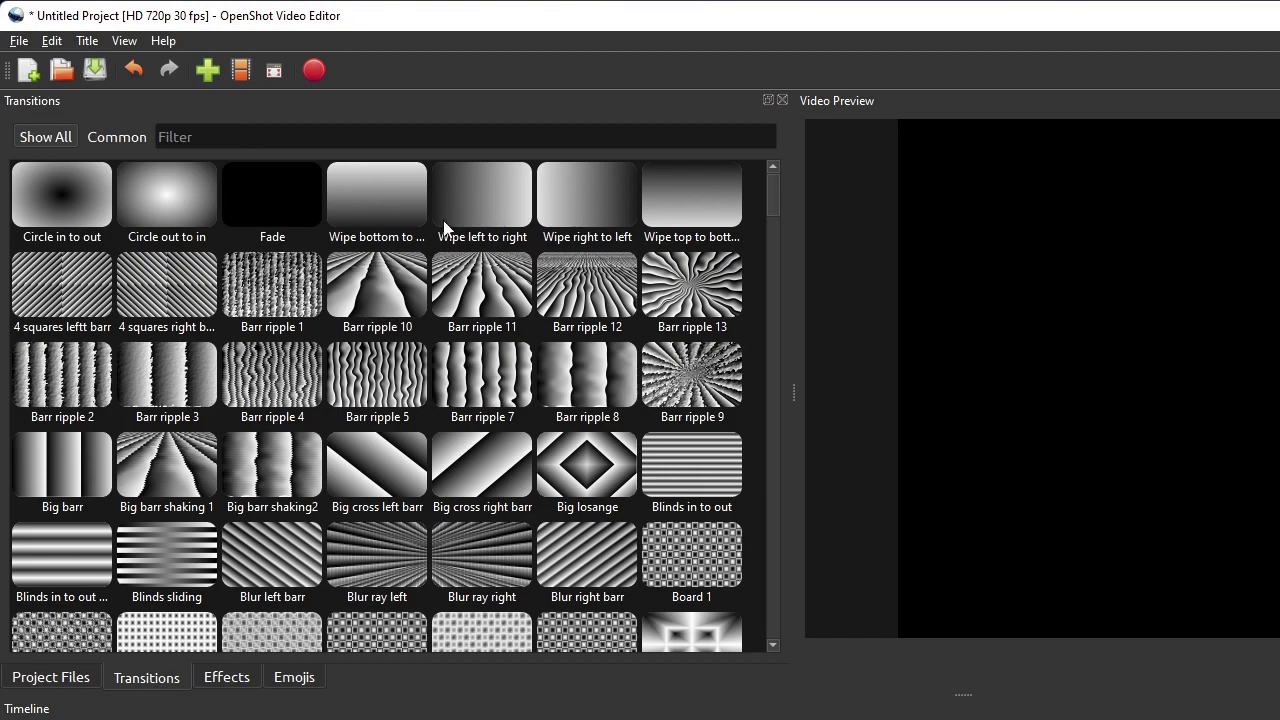
{"action": "left_click_drag", "start_coordinate": [242, 135], "coordinate": [650, 618]}
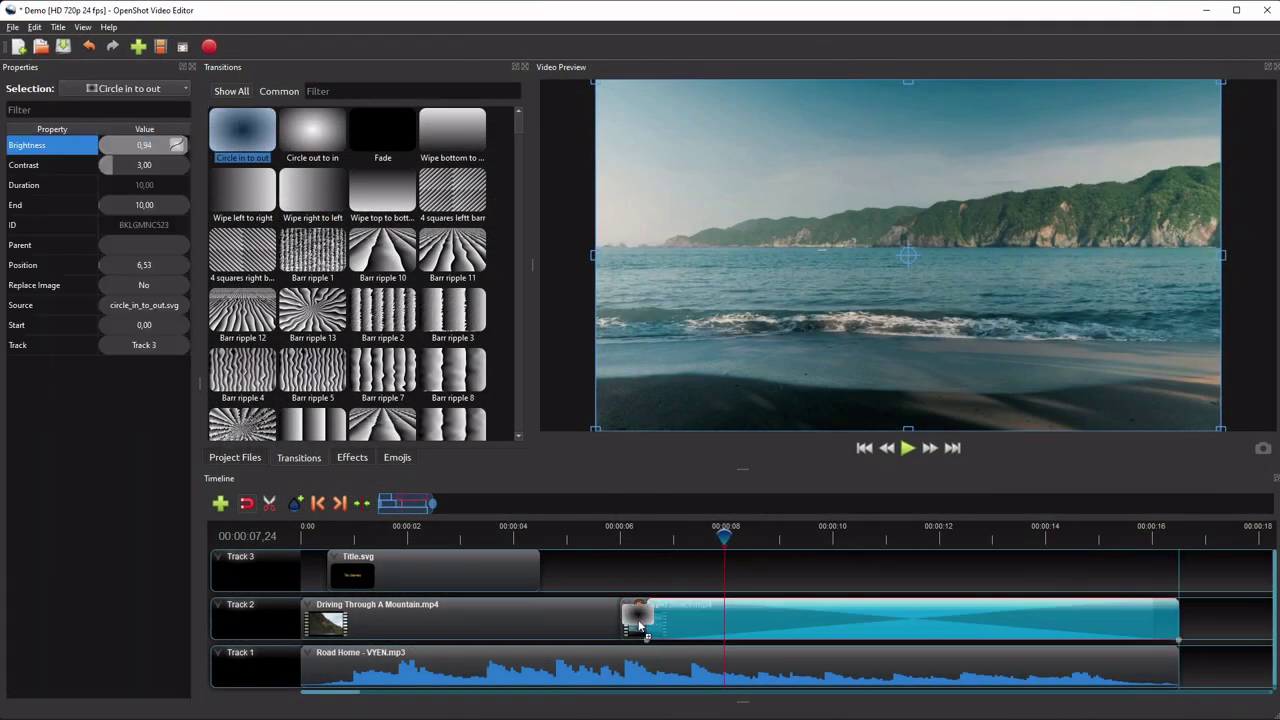
{"action": "left_click_drag", "start_coordinate": [1150, 620], "coordinate": [730, 582]}
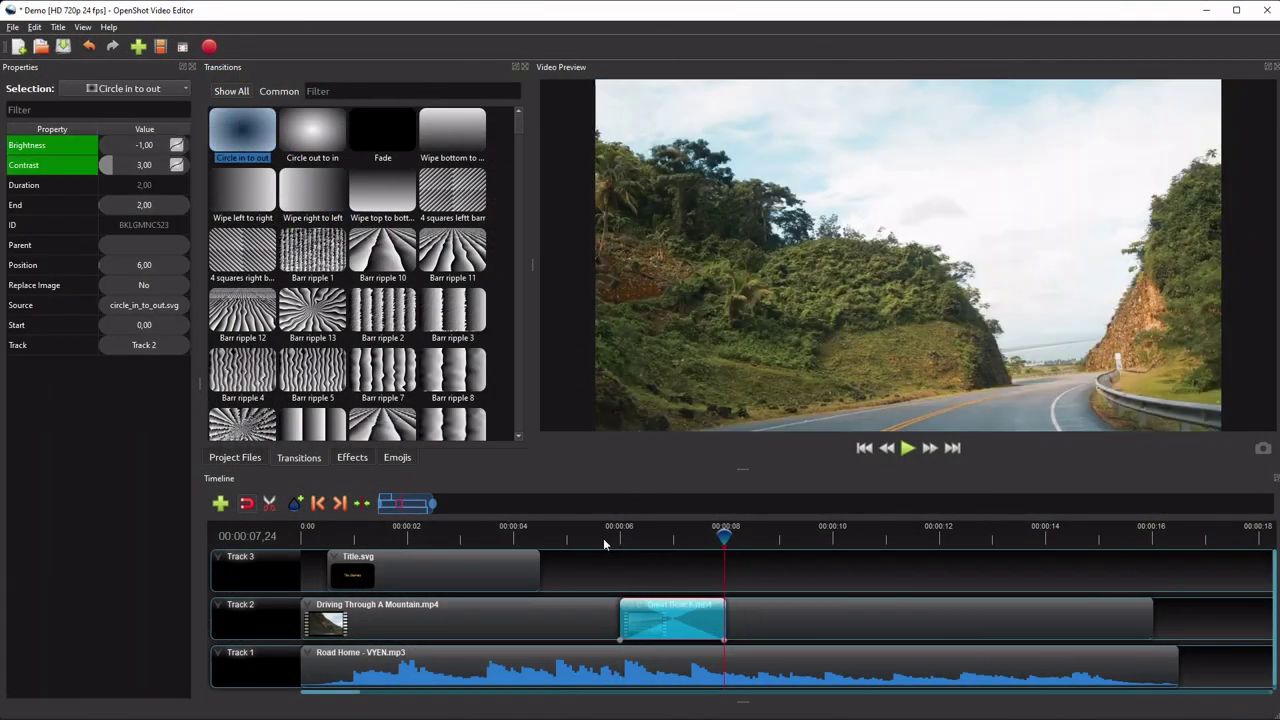
{"action": "left_click", "coordinate": [601, 531]}
{"action": "left_click", "coordinate": [907, 448]}
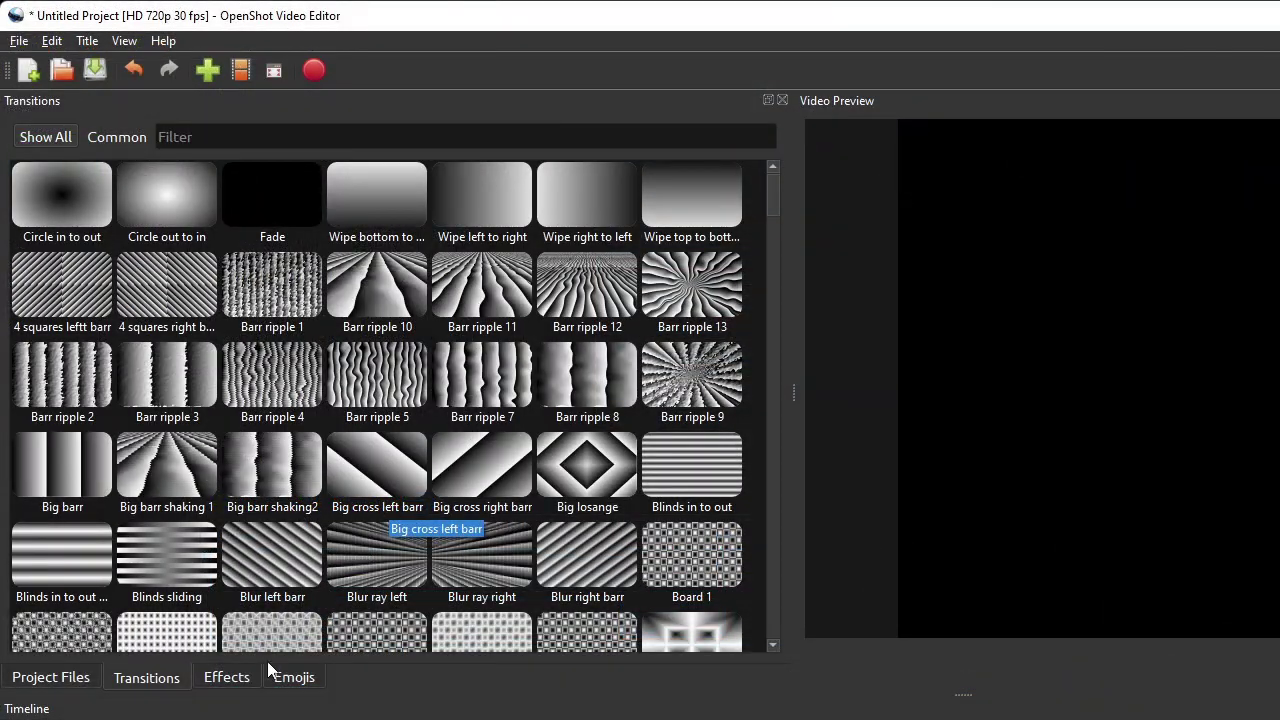
Browse the available effects and look through the Smileys emojis
{"action": "left_click", "coordinate": [227, 678]}
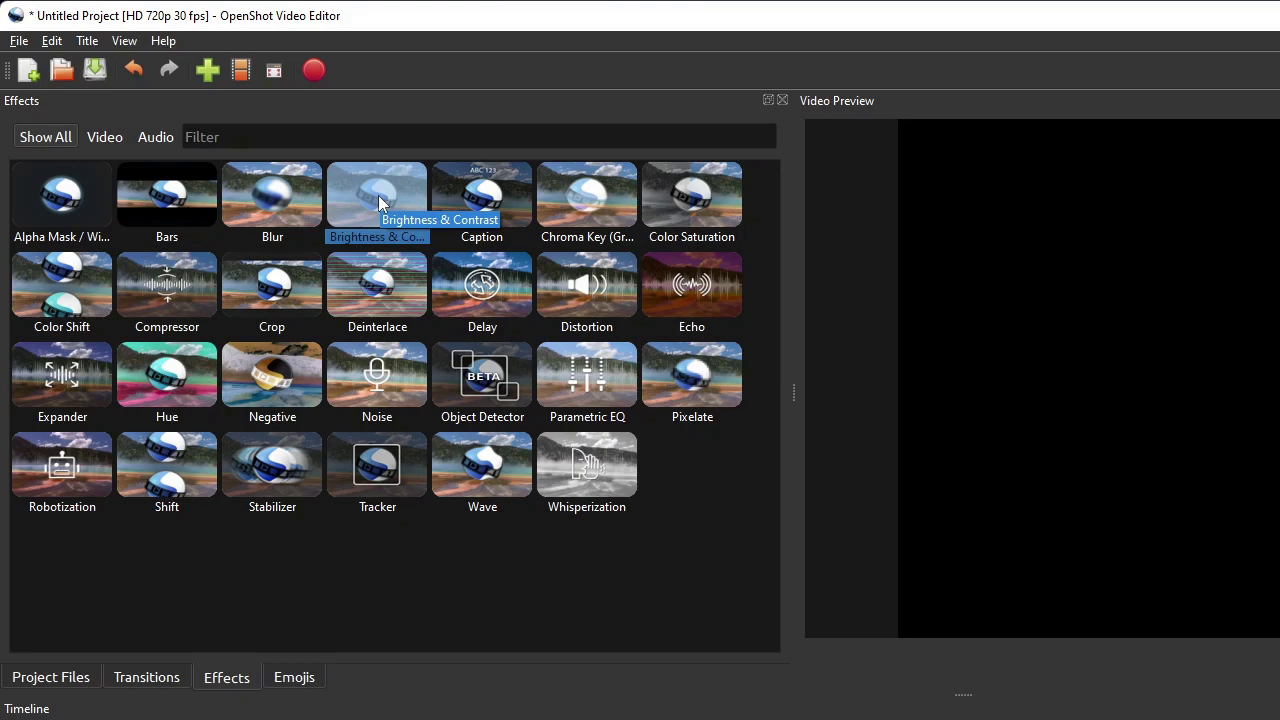
{"action": "left_click", "coordinate": [309, 684]}
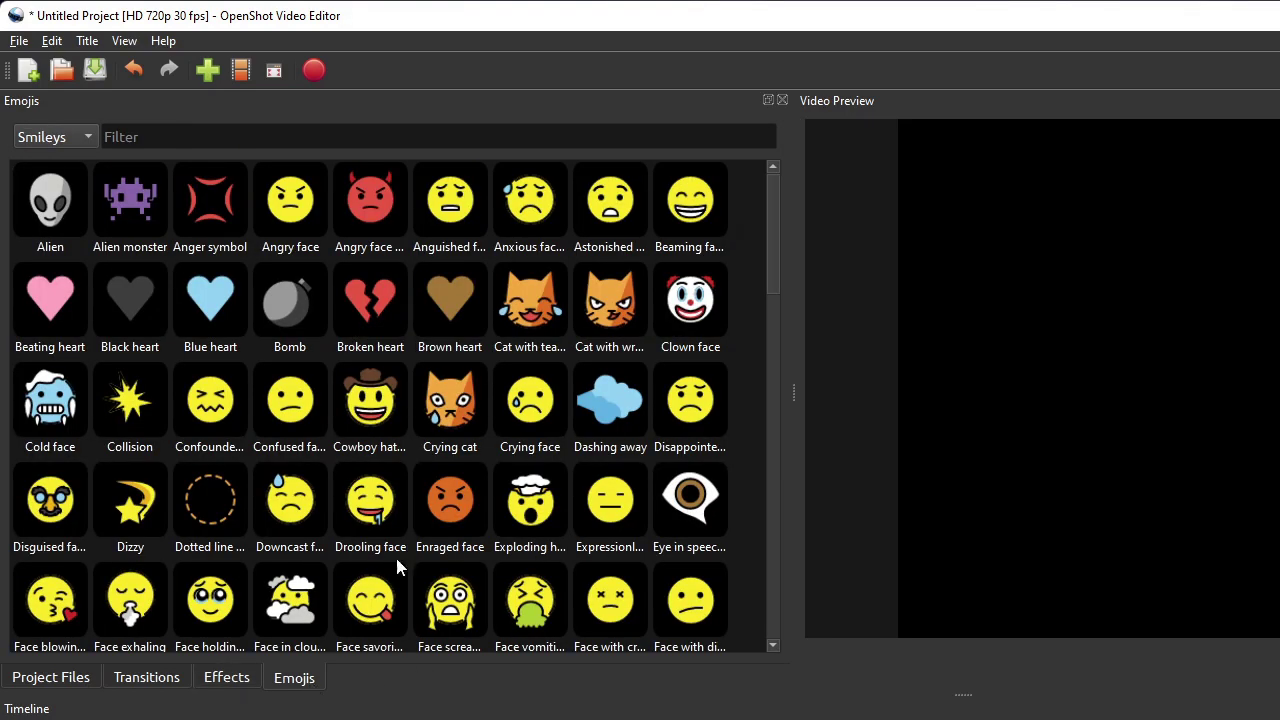
{"action": "scroll", "coordinate": [474, 438], "scroll_direction": "down", "scroll_amount": 10}
{"action": "scroll", "coordinate": [474, 428], "scroll_direction": "up", "scroll_amount": 10}
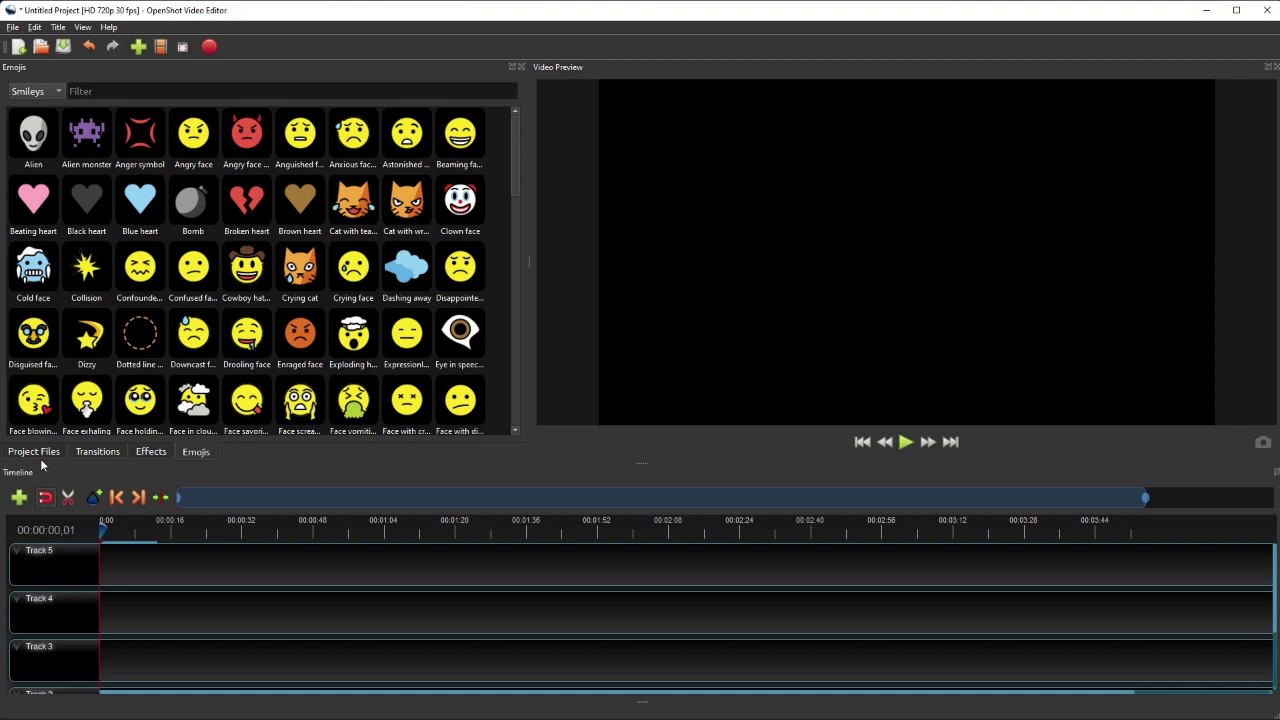
Place Driving Through A Mountain.mp4 on Track 4 and Road Home - VYEN.mp3 on Track 3, both at the timeline's start
{"action": "left_click", "coordinate": [58, 677]}
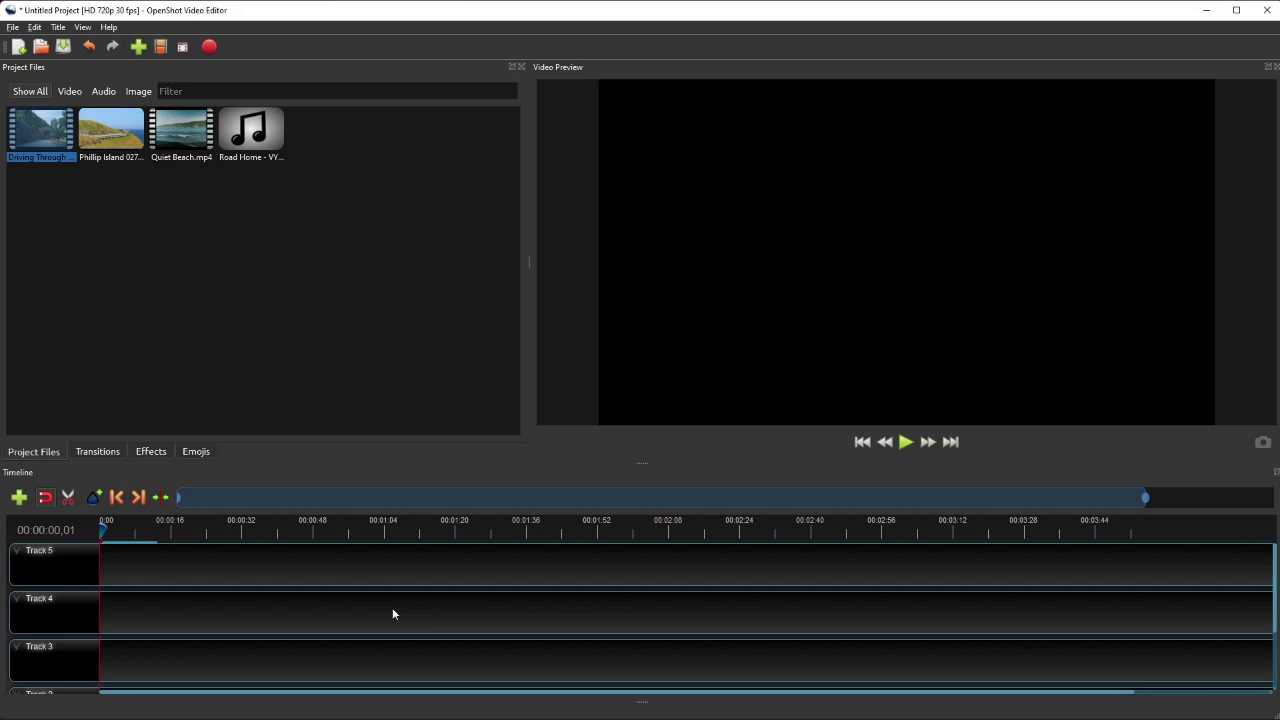
{"action": "left_click_drag", "start_coordinate": [38, 139], "coordinate": [150, 609]}
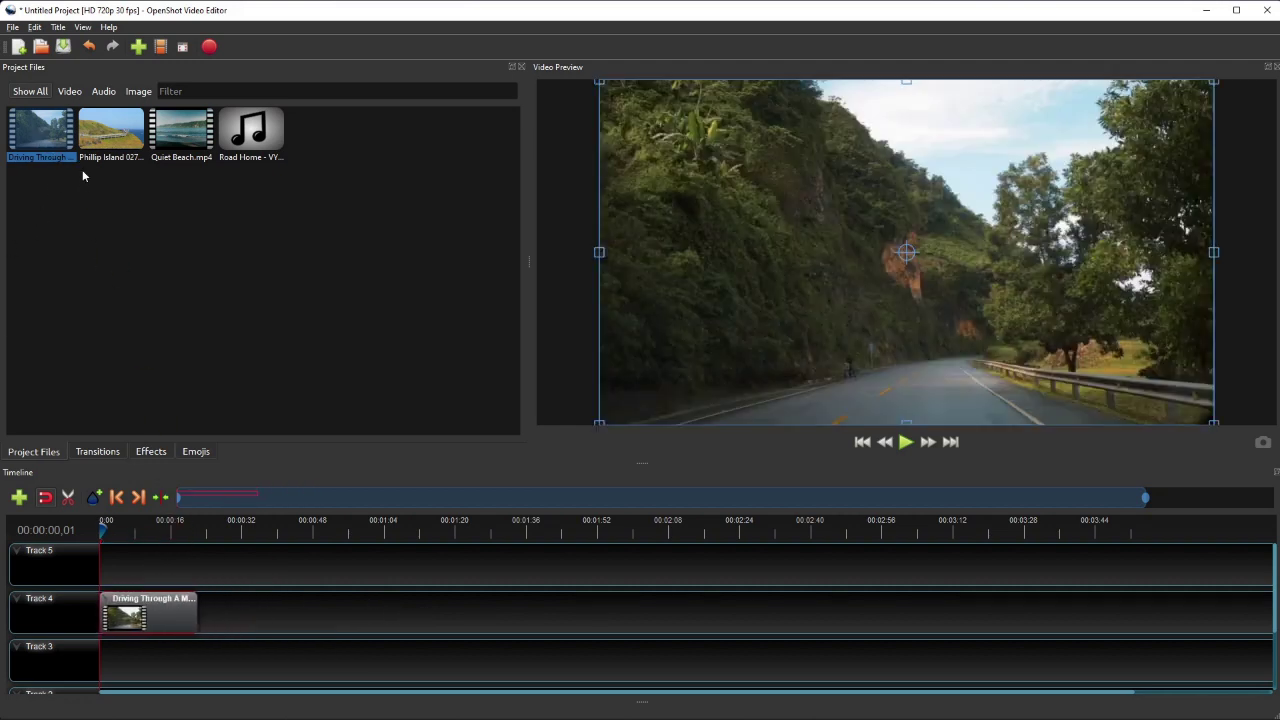
{"action": "left_click_drag", "start_coordinate": [258, 132], "coordinate": [125, 660]}
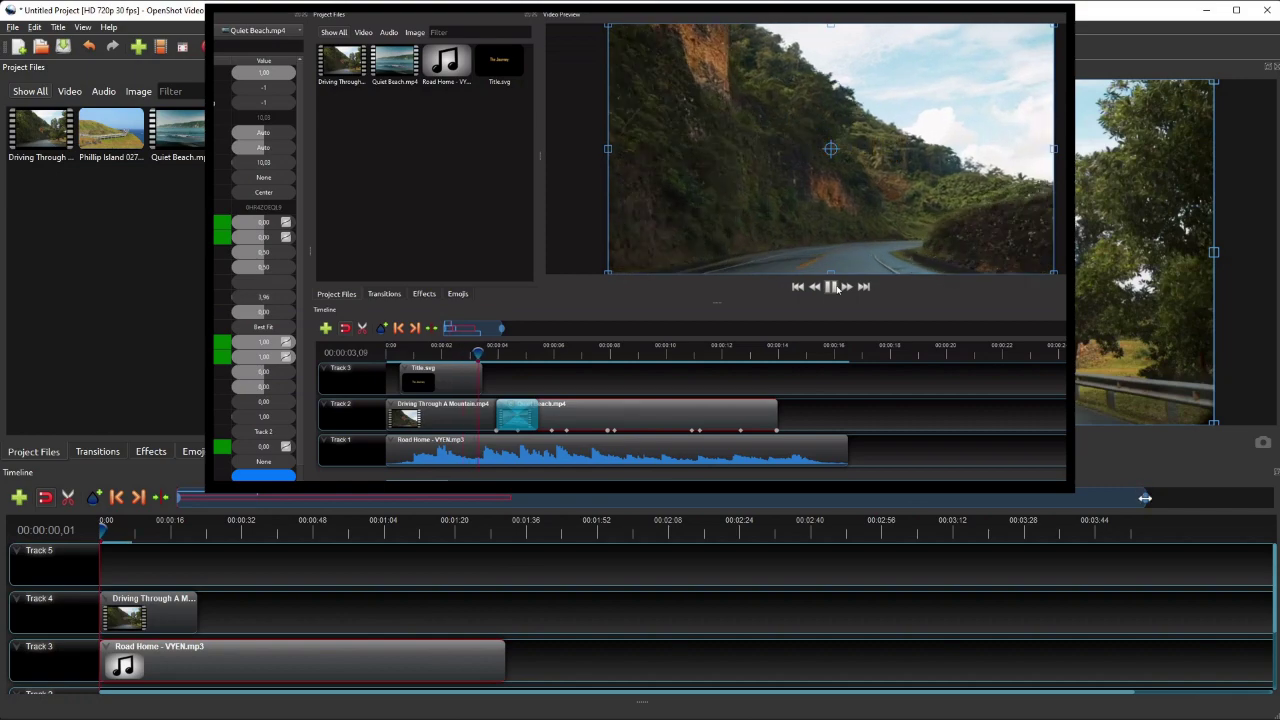
{"action": "left_click_drag", "start_coordinate": [1138, 494], "coordinate": [512, 497]}
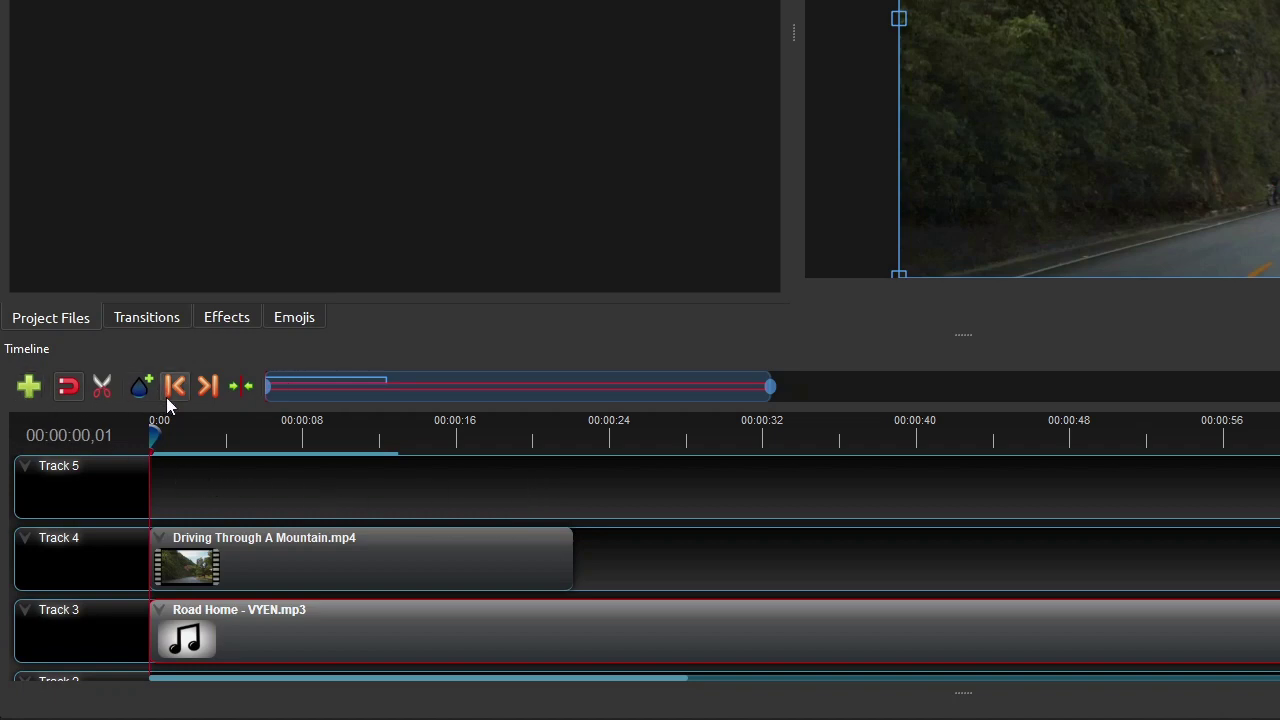
{"action": "left_click_drag", "start_coordinate": [774, 392], "coordinate": [666, 387]}
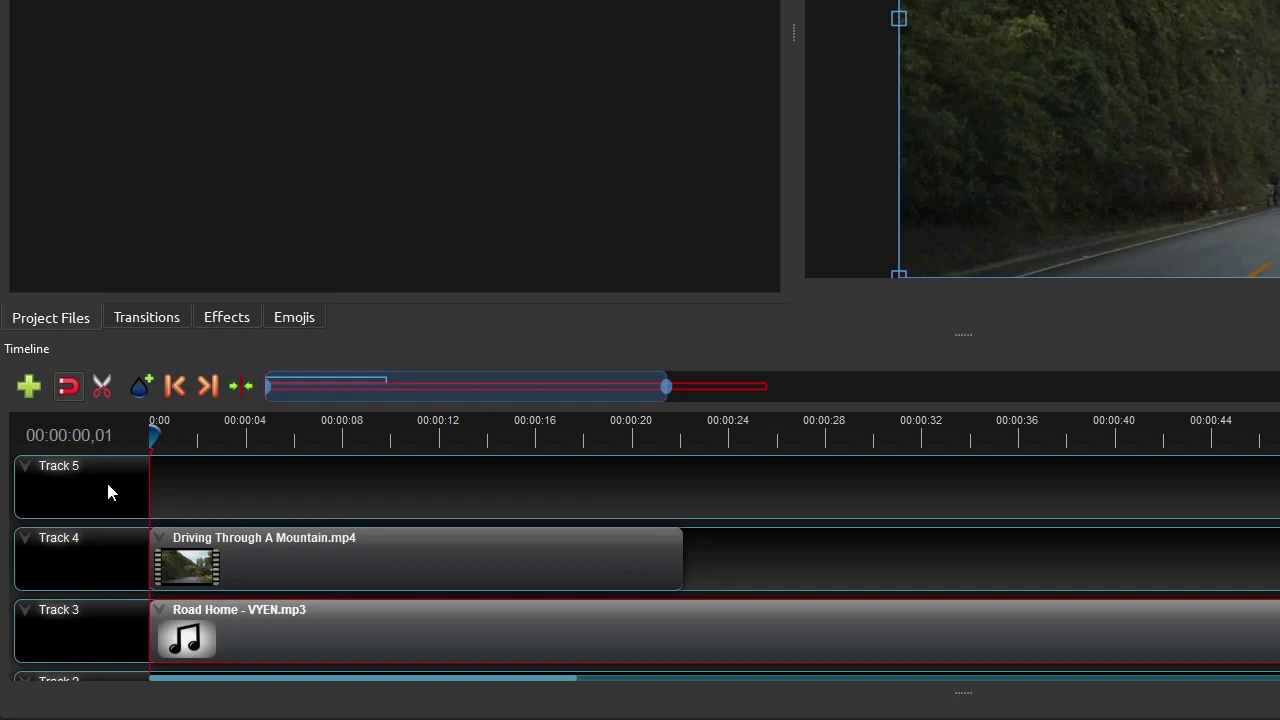
Try adding extra tracks above Track 5, and remove them again
{"action": "double_click", "coordinate": [25, 397]}
{"action": "right_click", "coordinate": [79, 471]}
{"action": "left_click", "coordinate": [137, 580]}
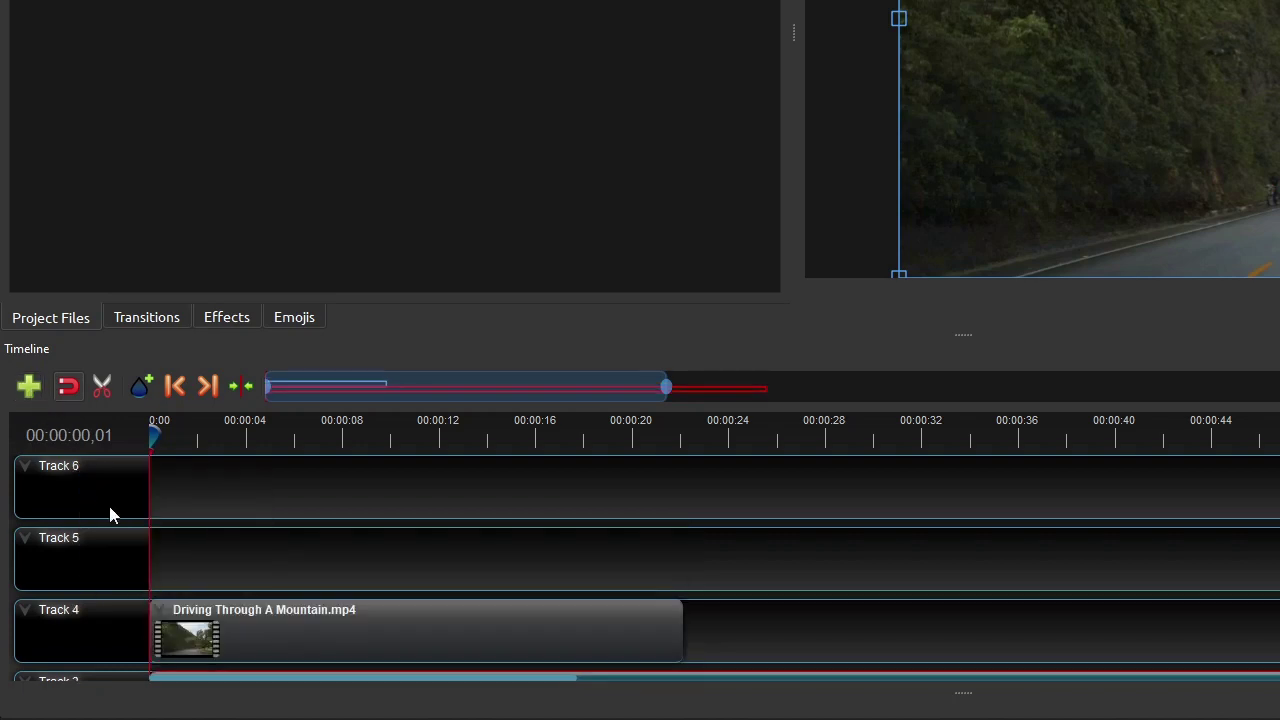
{"action": "right_click", "coordinate": [109, 506]}
{"action": "left_click", "coordinate": [162, 590]}
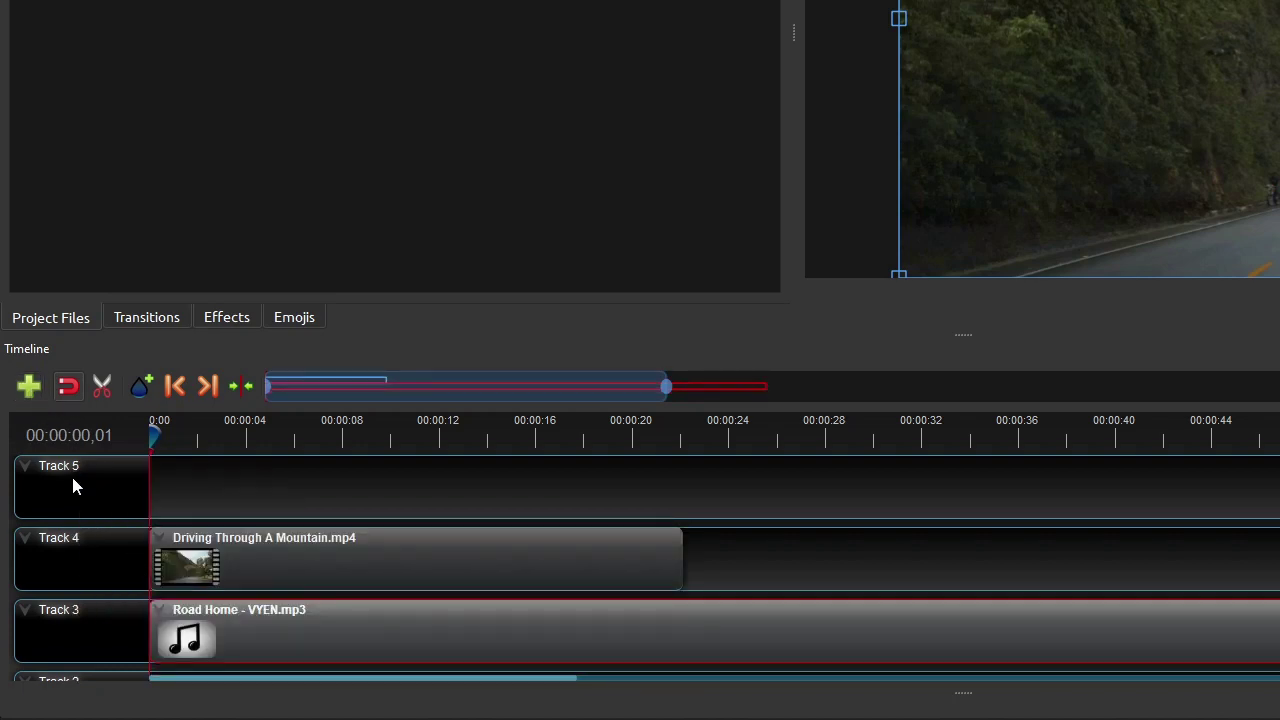
Remove the empty Track 5, and place Phillip Island 027.jpg on Track 4 directly after the driving clip
{"action": "right_click", "coordinate": [71, 473]}
{"action": "left_click", "coordinate": [149, 564]}
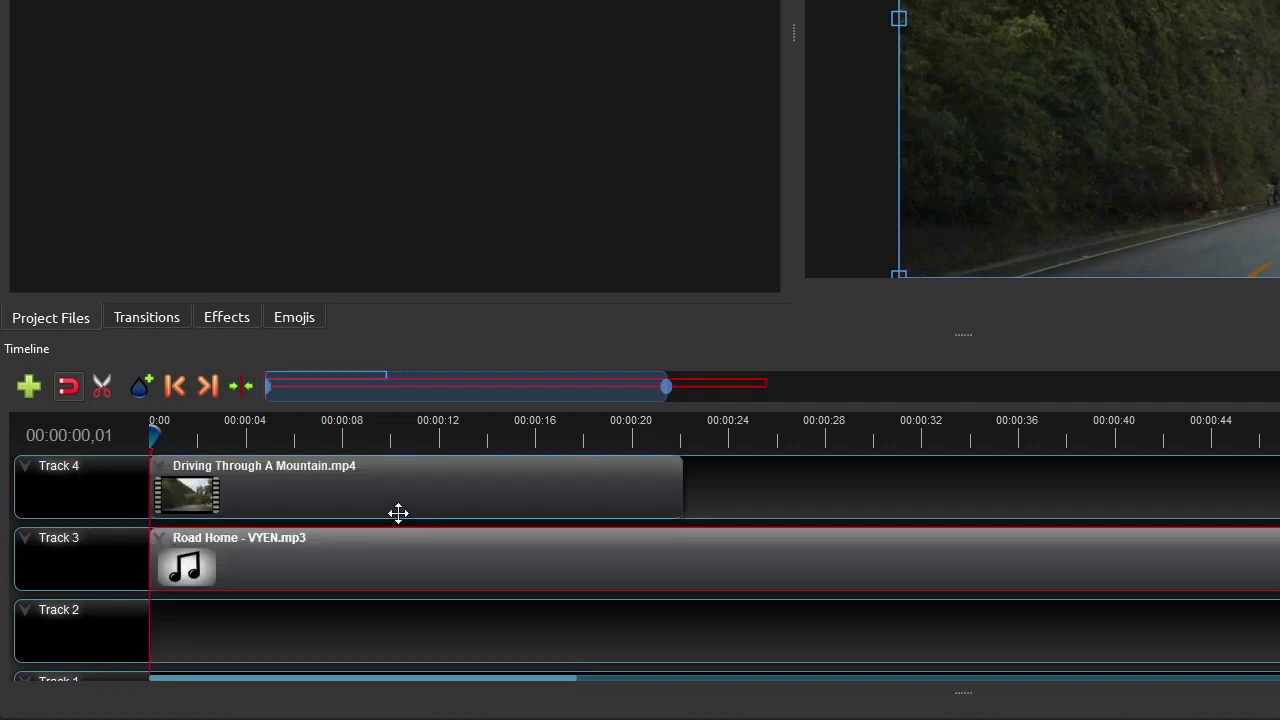
{"action": "left_click", "coordinate": [440, 470]}
{"action": "left_click", "coordinate": [451, 560]}
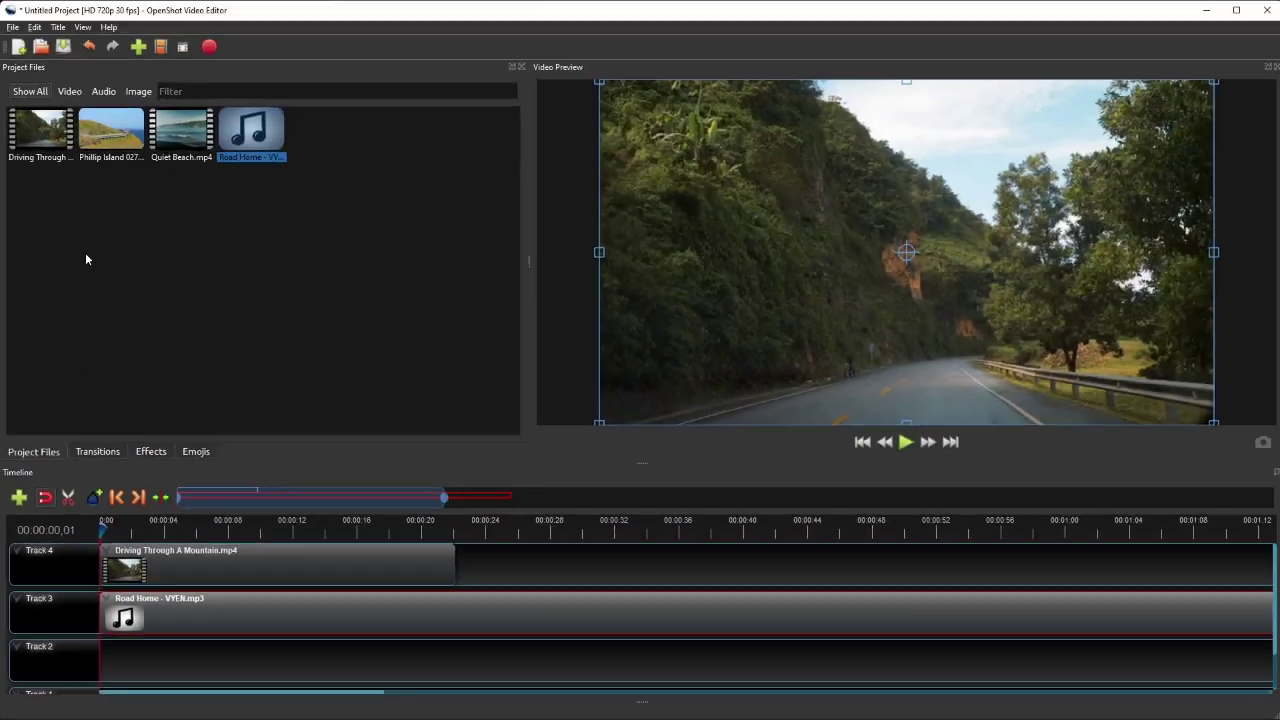
{"action": "left_click_drag", "start_coordinate": [111, 130], "coordinate": [550, 577]}
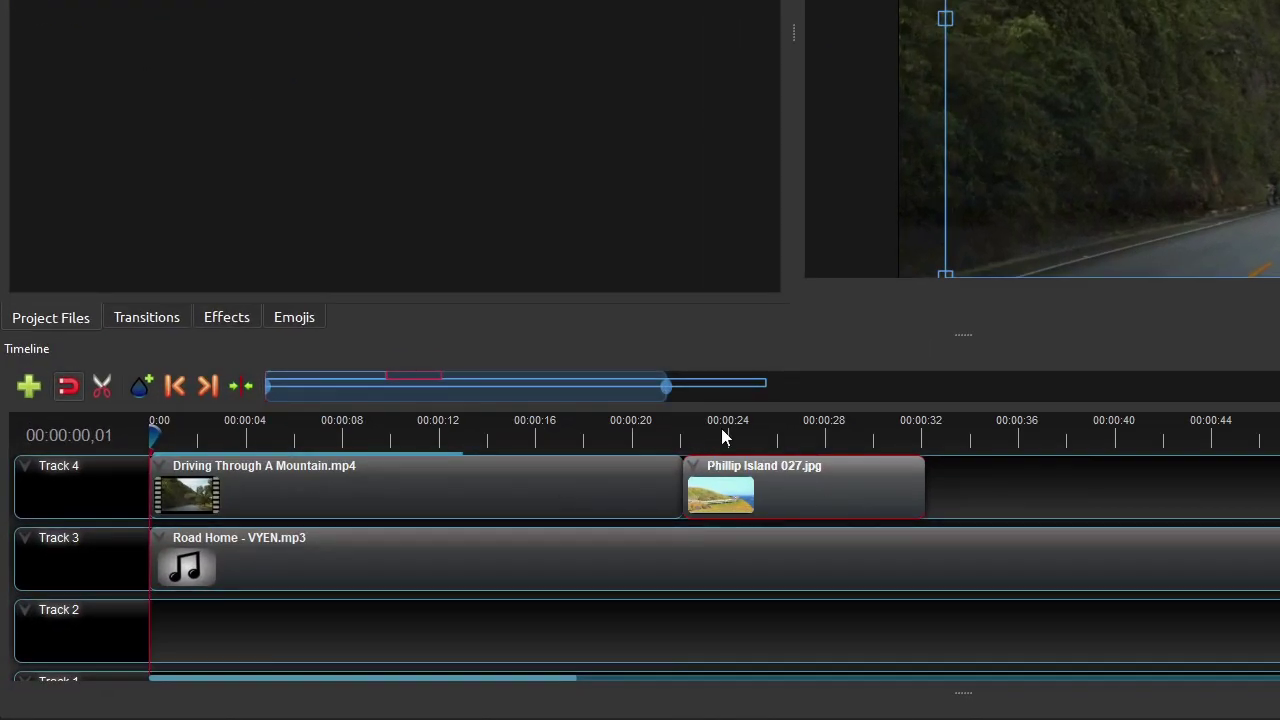
Move the playhead to several points over the driving clip, and jump to the next marker and back to the start
{"action": "left_click", "coordinate": [453, 433]}
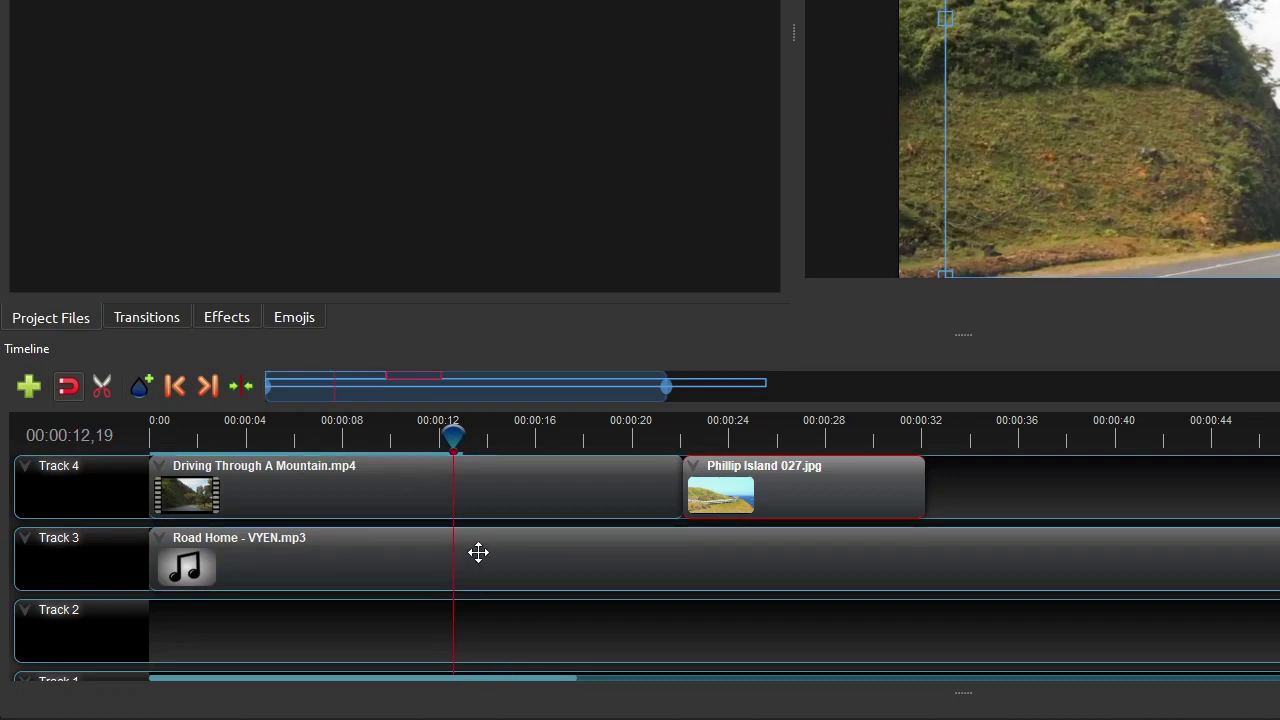
{"action": "left_click", "coordinate": [266, 436]}
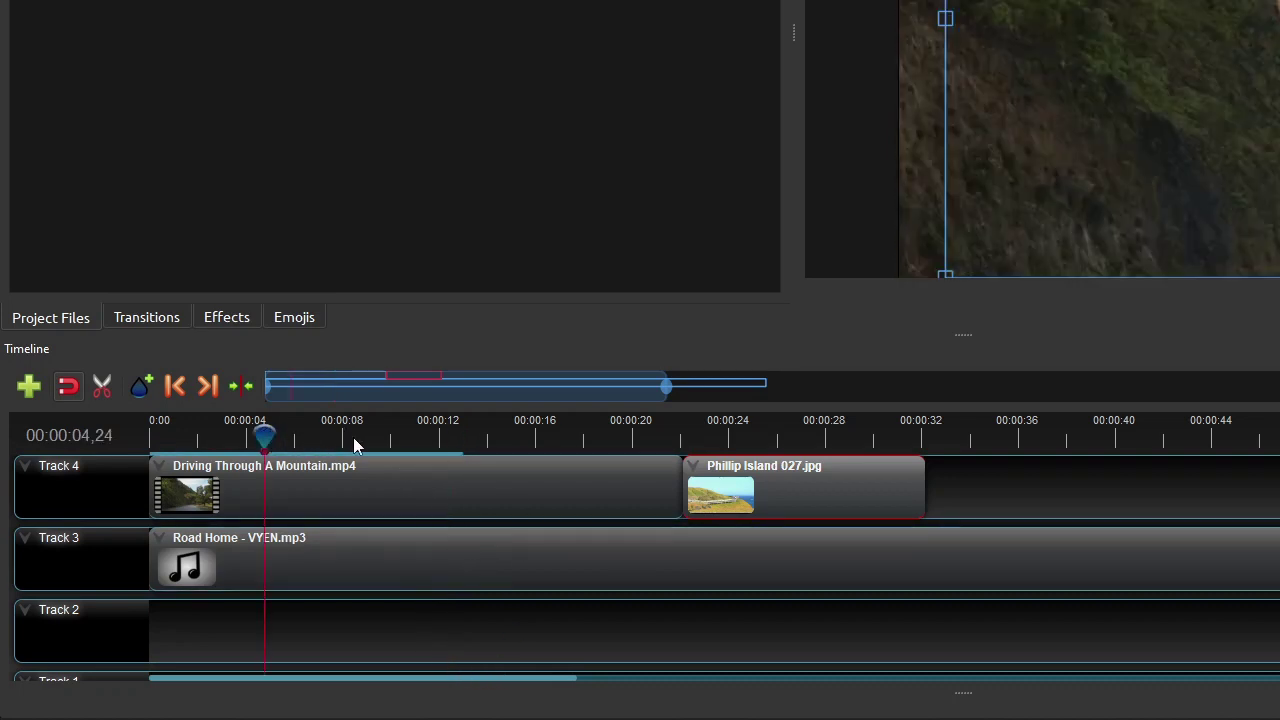
{"action": "left_click", "coordinate": [355, 437]}
{"action": "left_click", "coordinate": [281, 437]}
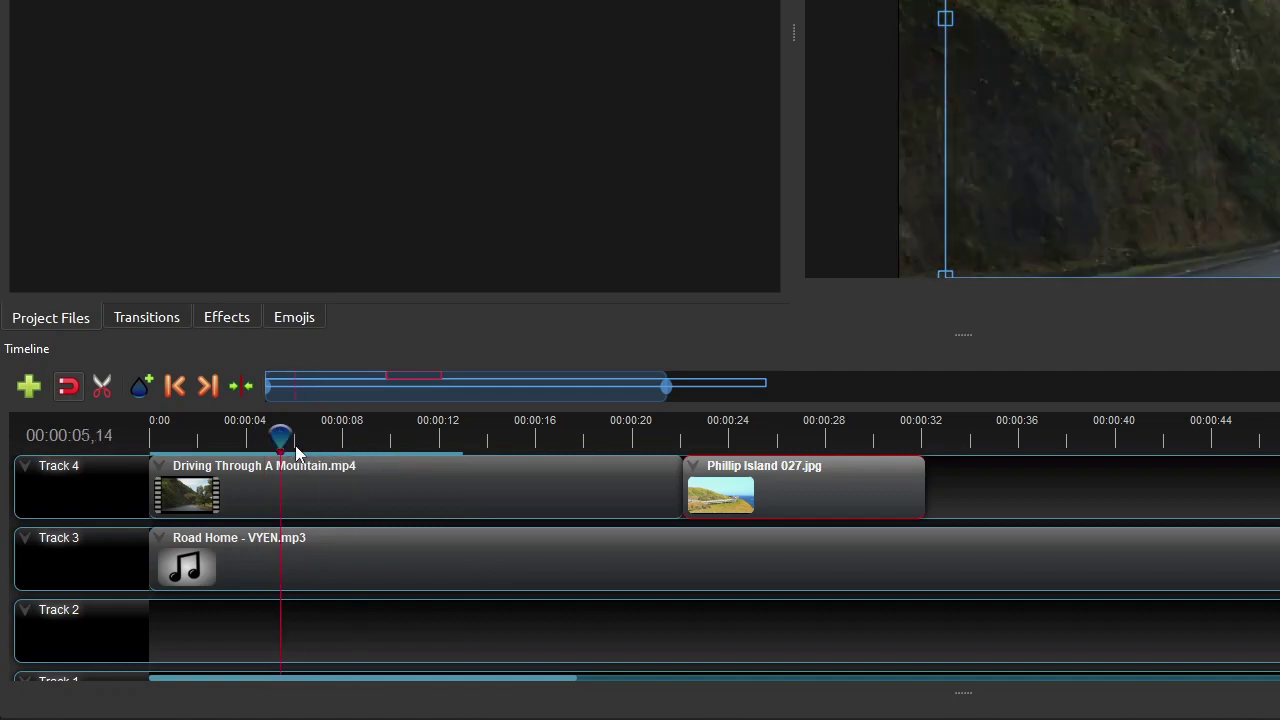
{"action": "mouse_move", "coordinate": [280, 437]}
{"action": "left_mouse_down"}
{"action": "mouse_move", "coordinate": [200, 437]}
{"action": "mouse_move", "coordinate": [339, 437]}
{"action": "mouse_move", "coordinate": [256, 440]}
{"action": "left_mouse_up"}
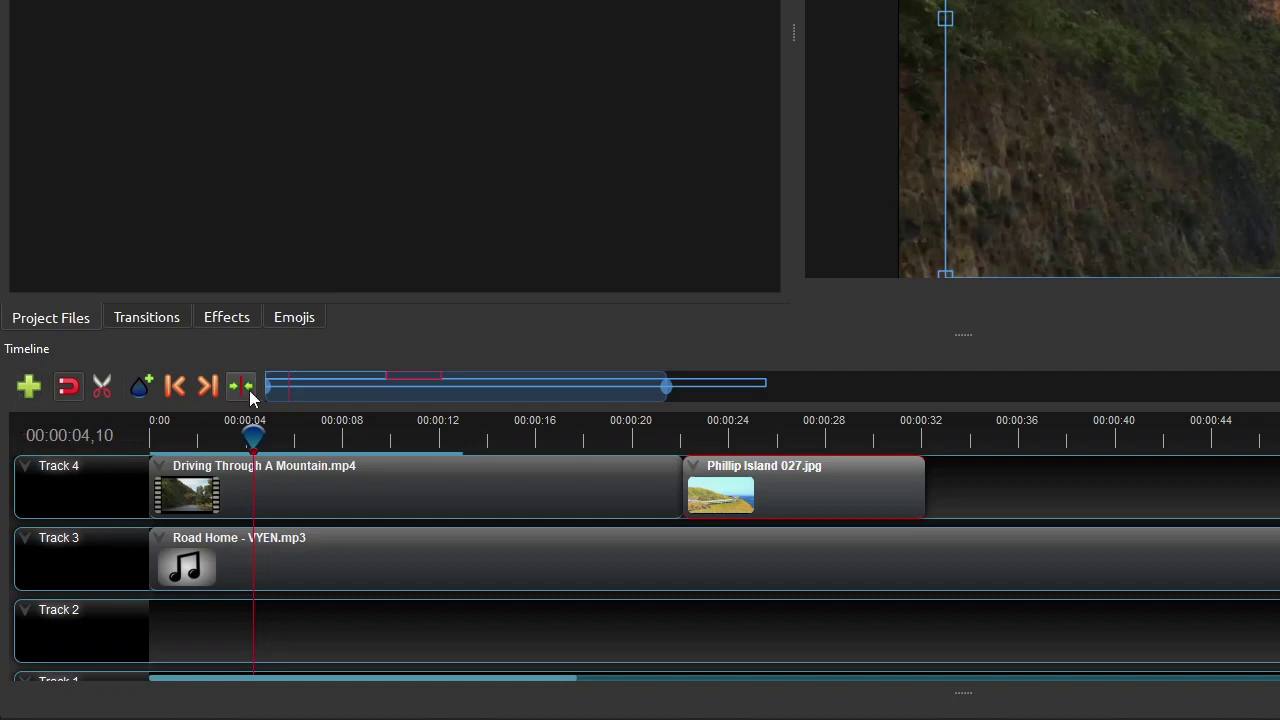
{"action": "left_click", "coordinate": [204, 388]}
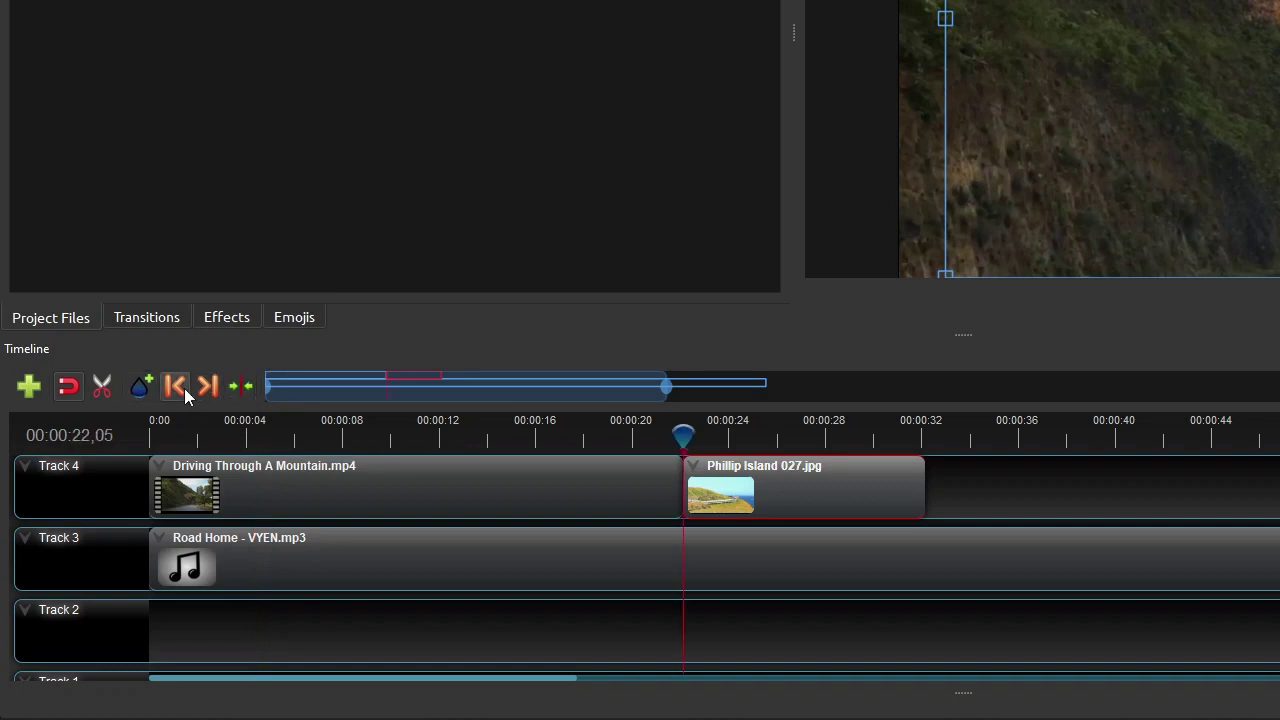
{"action": "left_click", "coordinate": [184, 388]}
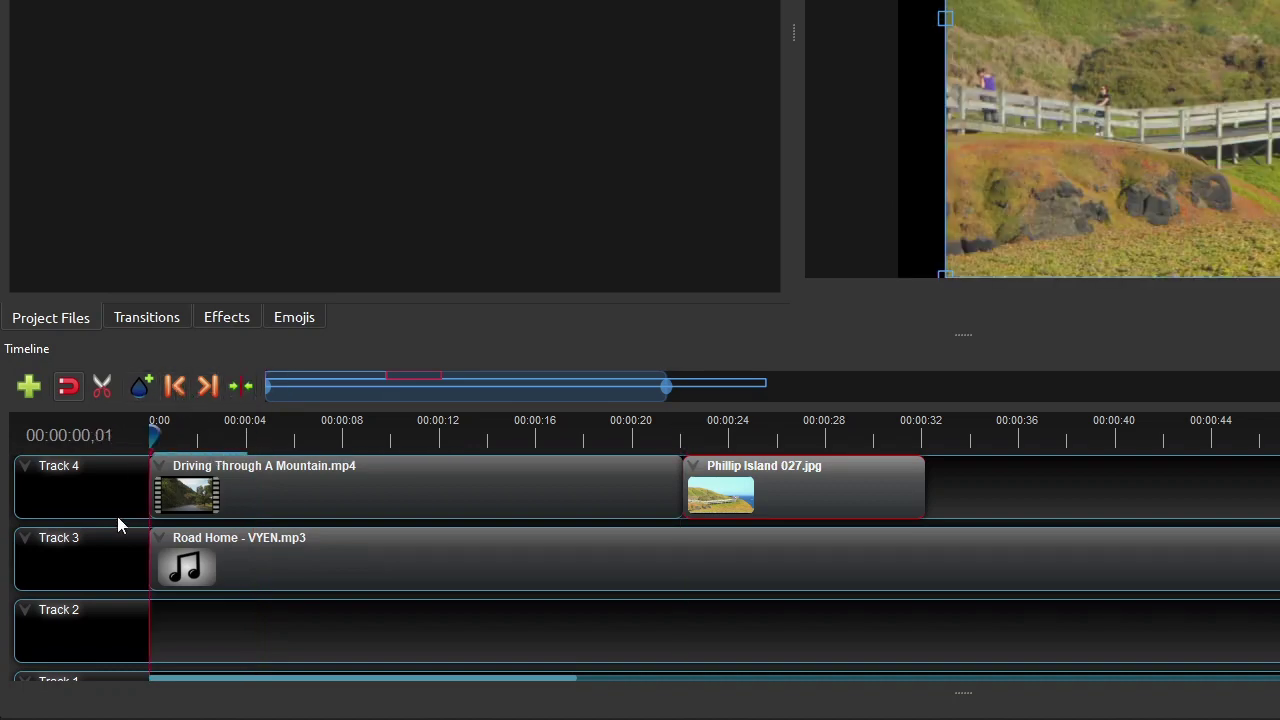
Examine the options available for Track 4 and for the driving clip, including Separate Audio, without applying any
{"action": "right_click", "coordinate": [89, 484]}
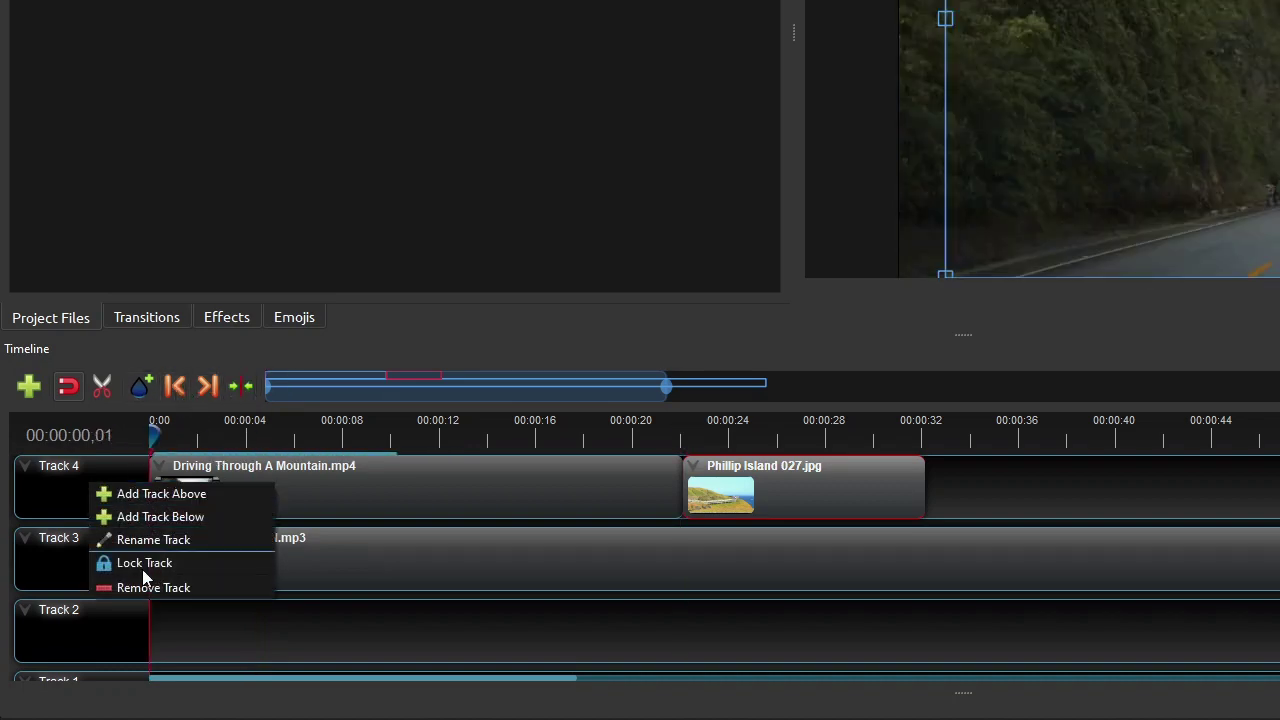
{"action": "left_click", "coordinate": [487, 488]}
{"action": "right_click", "coordinate": [486, 486]}
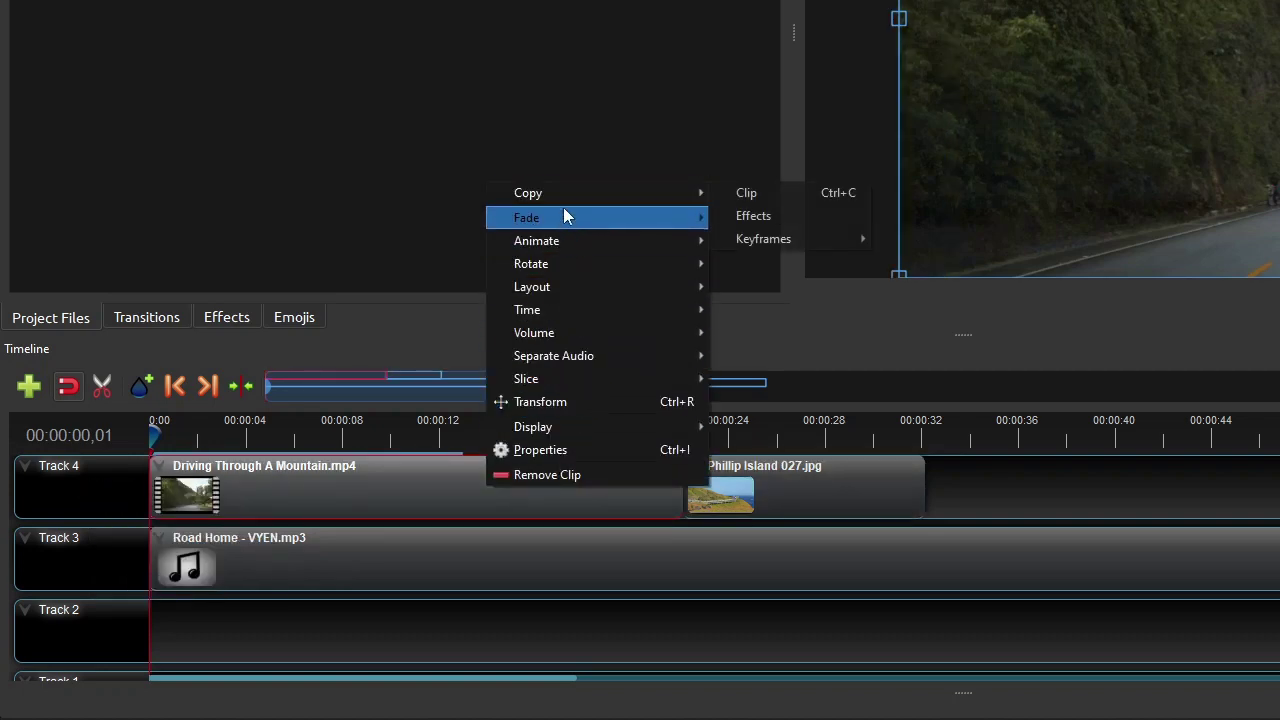
{"action": "mouse_move", "coordinate": [585, 355]}
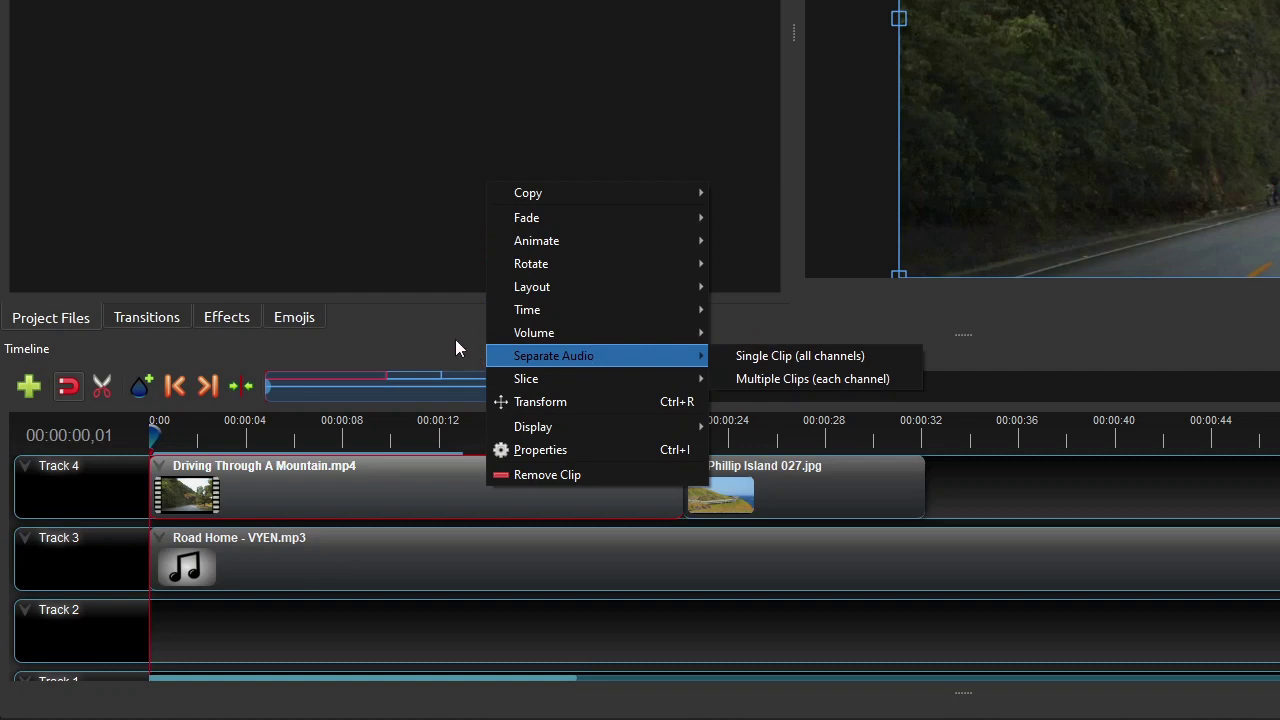
{"action": "left_click", "coordinate": [451, 335]}
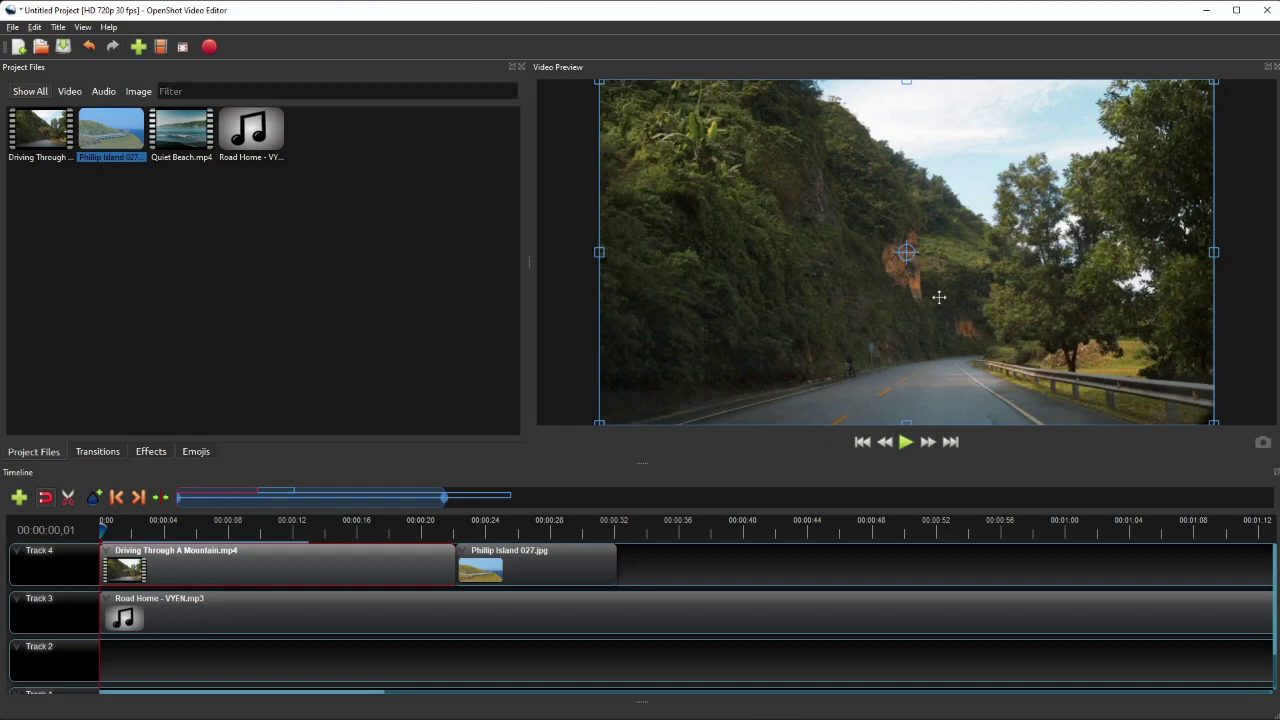
Play the timeline preview from the start, and pause it at about 5 seconds
{"action": "left_click", "coordinate": [906, 441]}
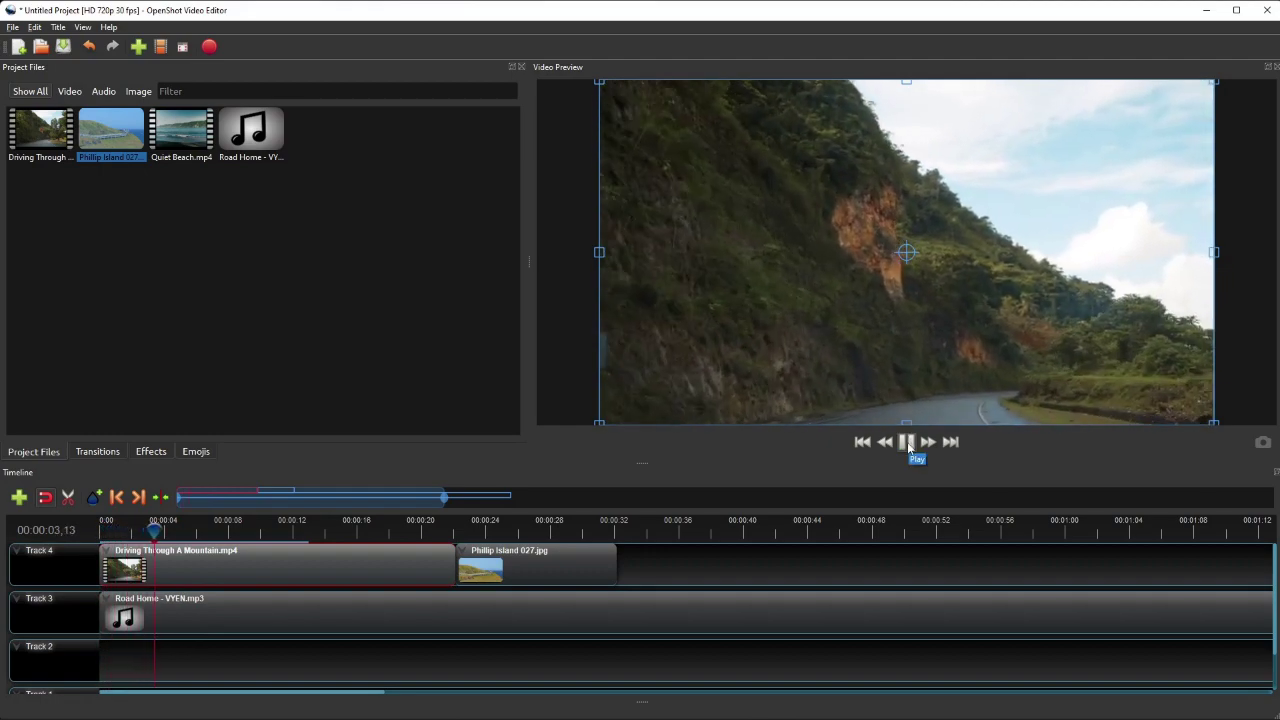
{"action": "left_click", "coordinate": [907, 444]}
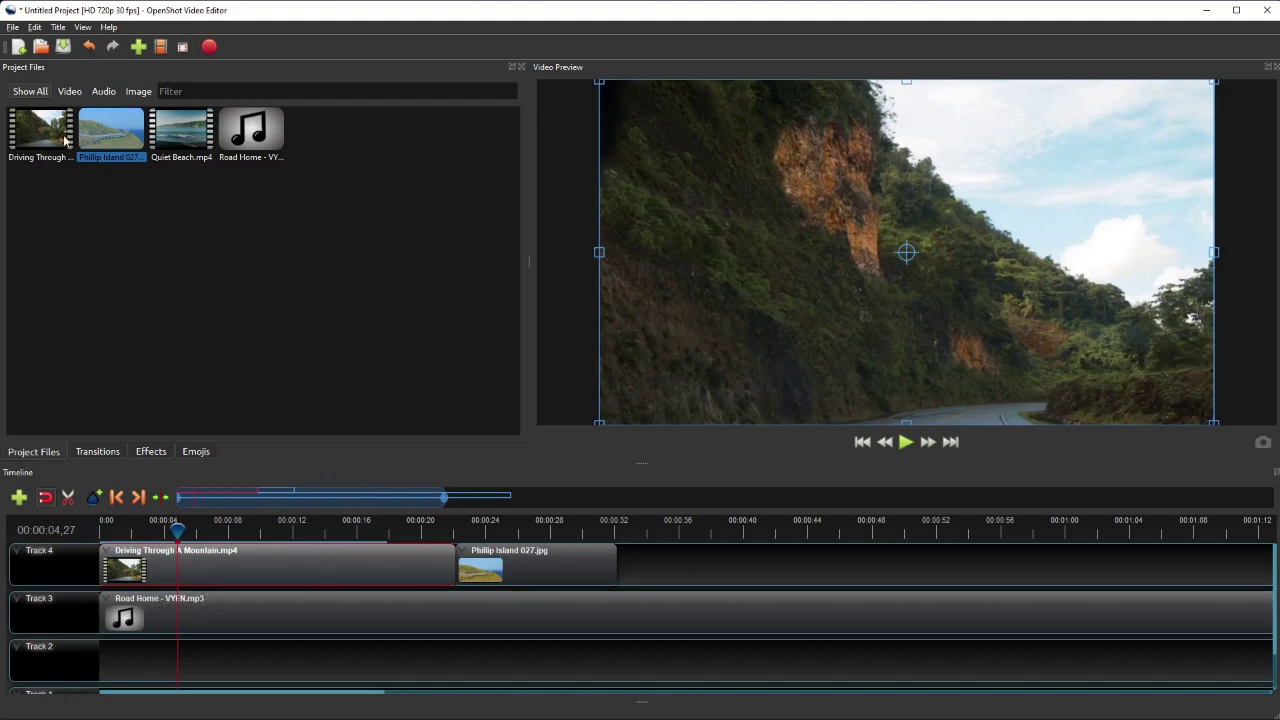
Apply the Show All view to bring the Properties dock into the layout
{"action": "left_click", "coordinate": [83, 27]}
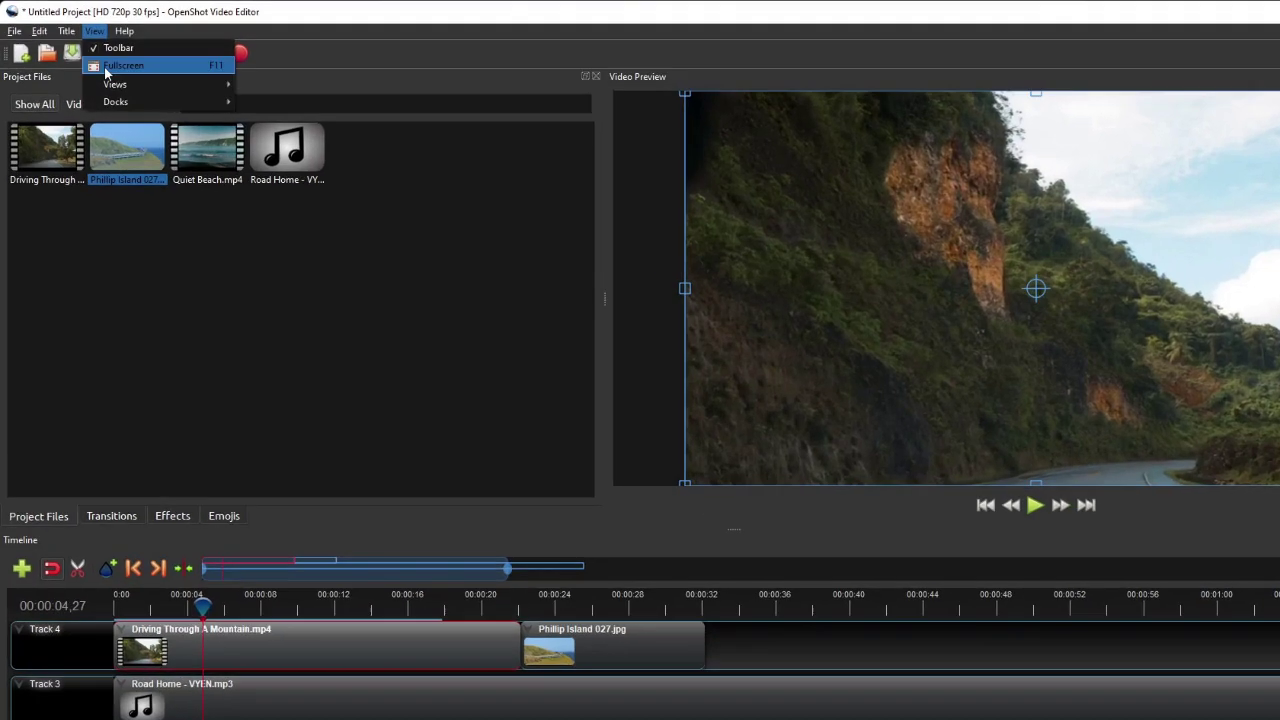
{"action": "mouse_move", "coordinate": [101, 88]}
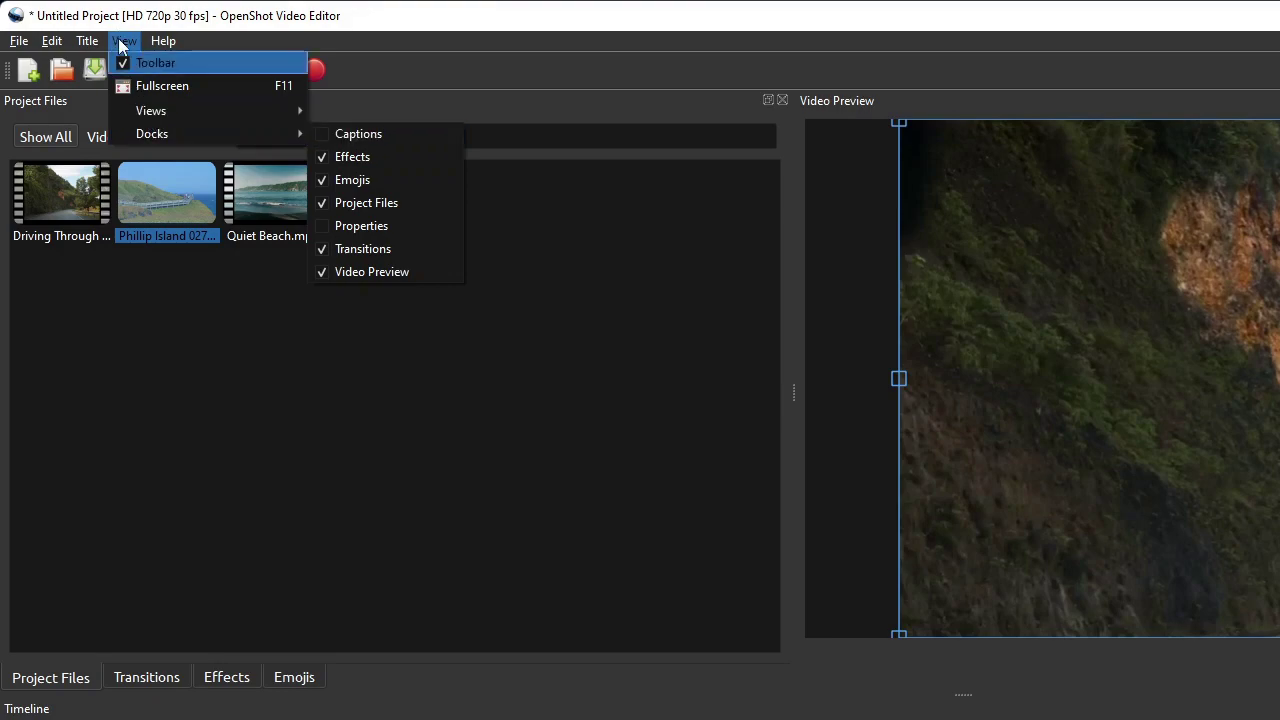
{"action": "mouse_move", "coordinate": [155, 109]}
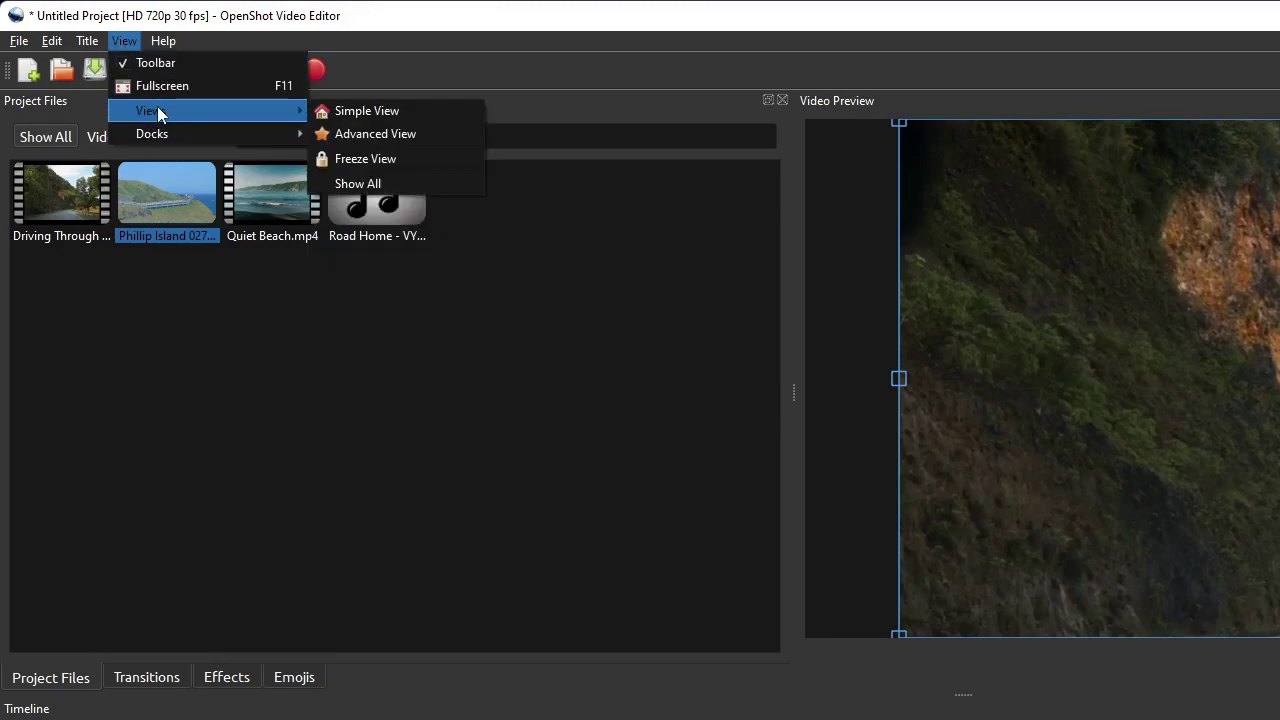
{"action": "left_click", "coordinate": [421, 183]}
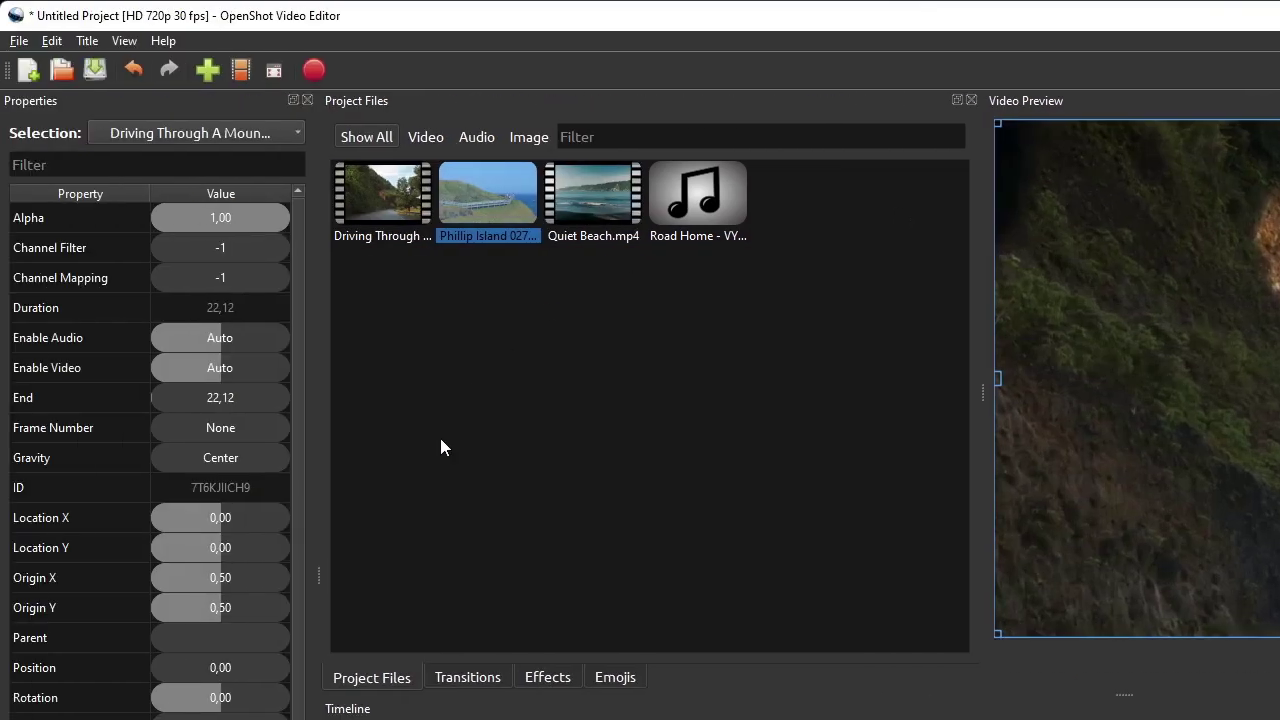
Turn on the Captions dock, and dock Properties as a tab in the same group as Project Files
{"action": "left_click", "coordinate": [123, 41]}
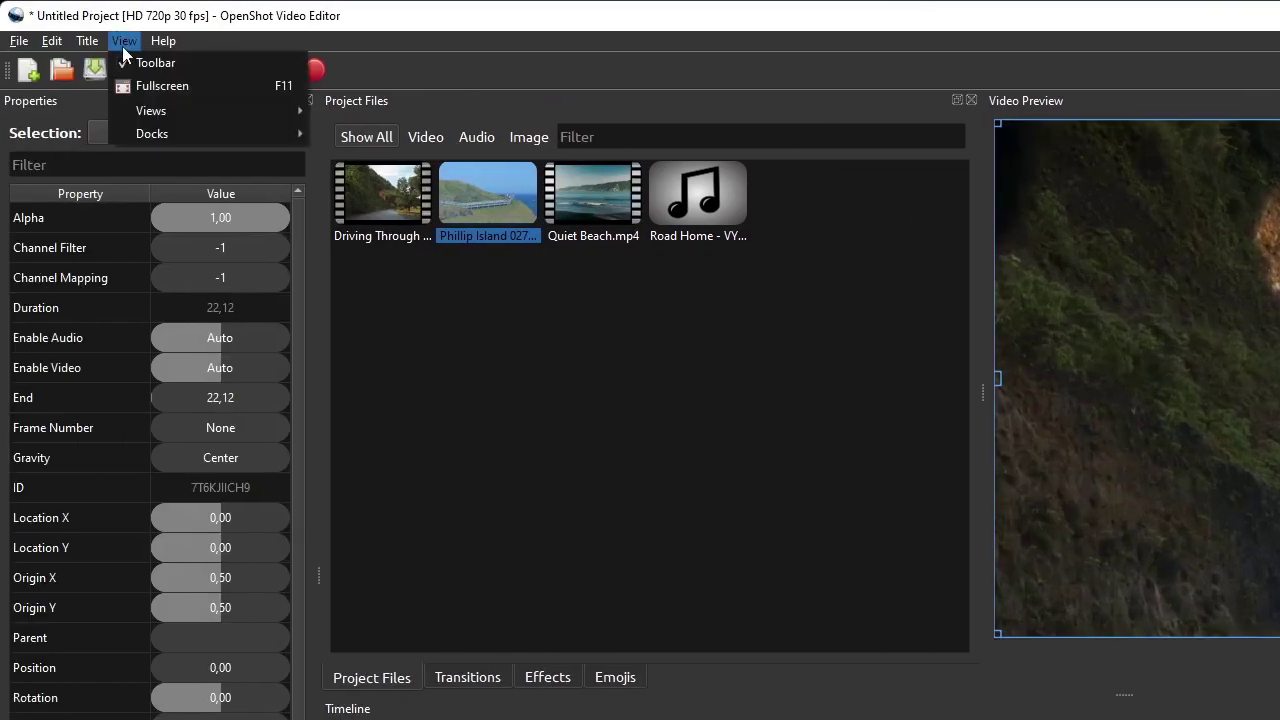
{"action": "mouse_move", "coordinate": [170, 134]}
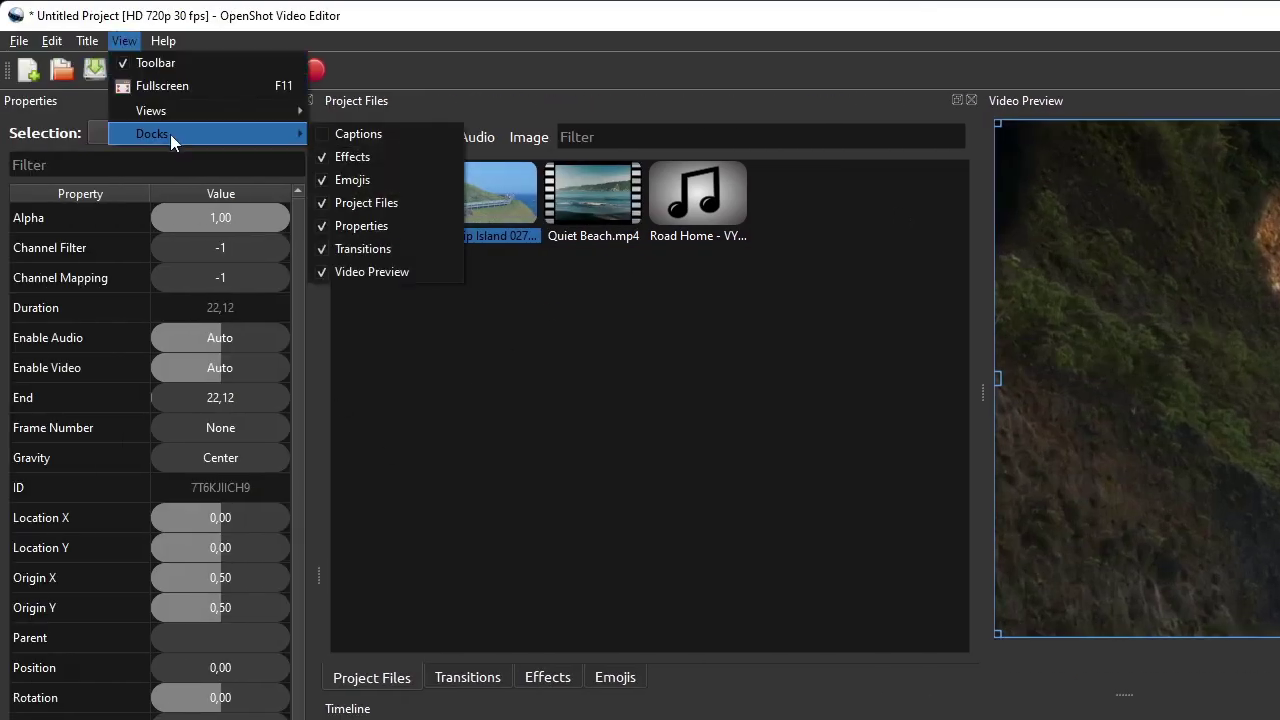
{"action": "left_click", "coordinate": [394, 133]}
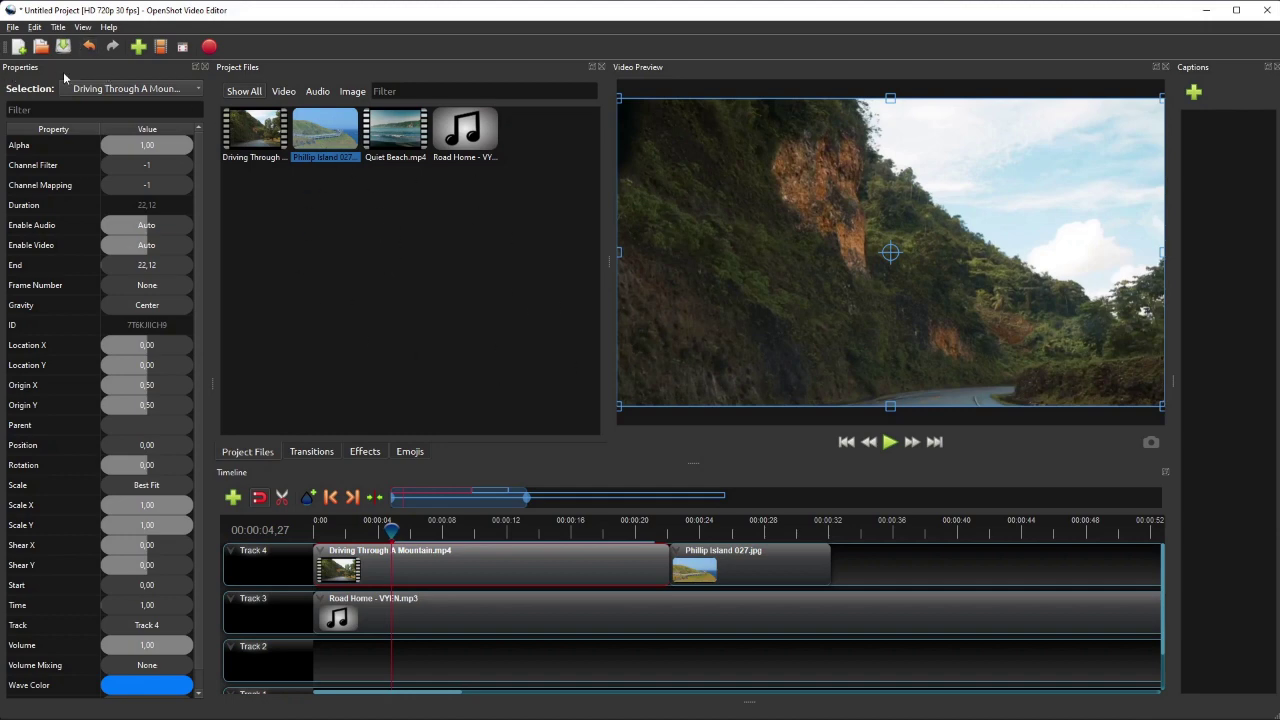
{"action": "left_click_drag", "start_coordinate": [60, 70], "coordinate": [228, 208]}
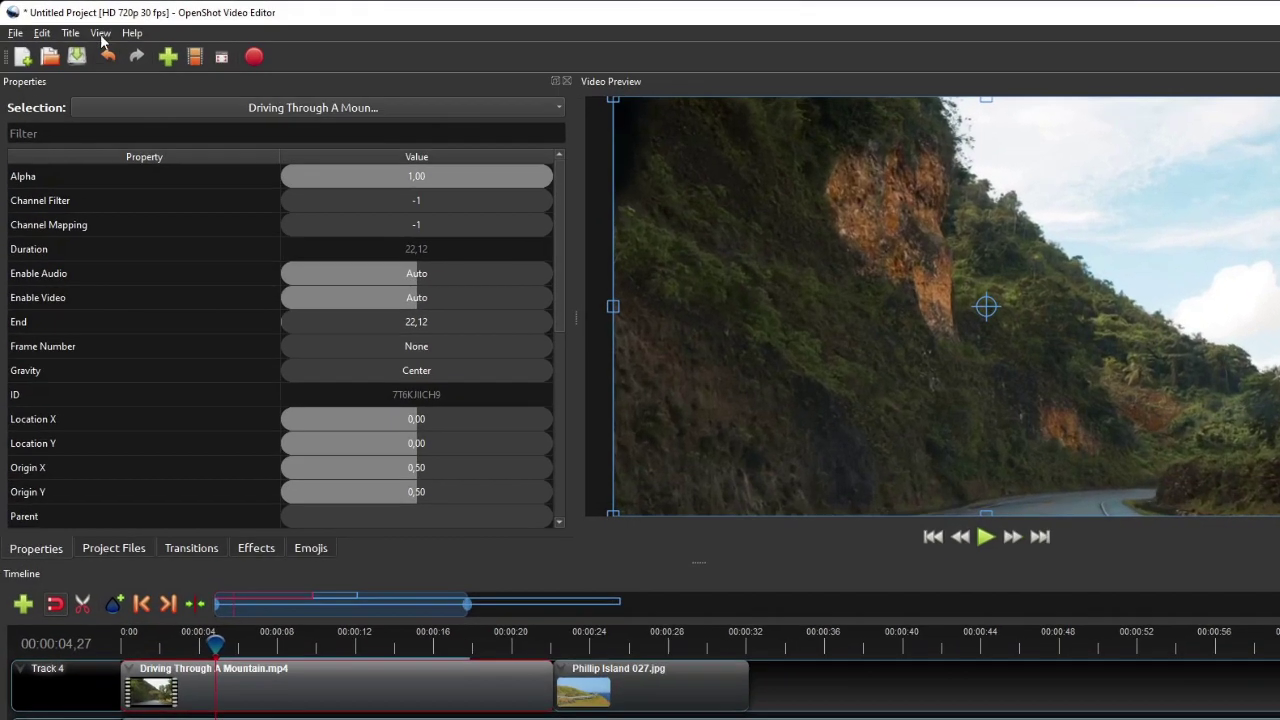
Apply the Advanced View layout, and widen the Video Preview by narrowing the Project Files and Transitions docks
{"action": "left_click", "coordinate": [100, 34]}
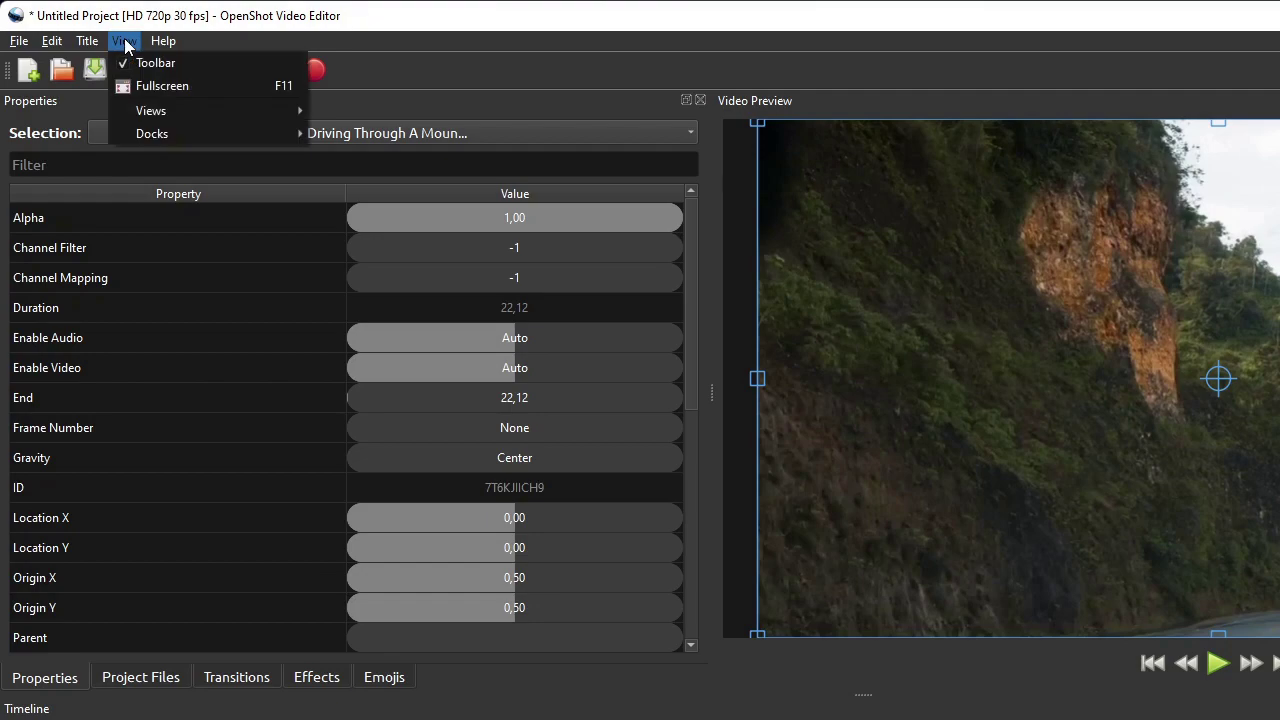
{"action": "mouse_move", "coordinate": [150, 110]}
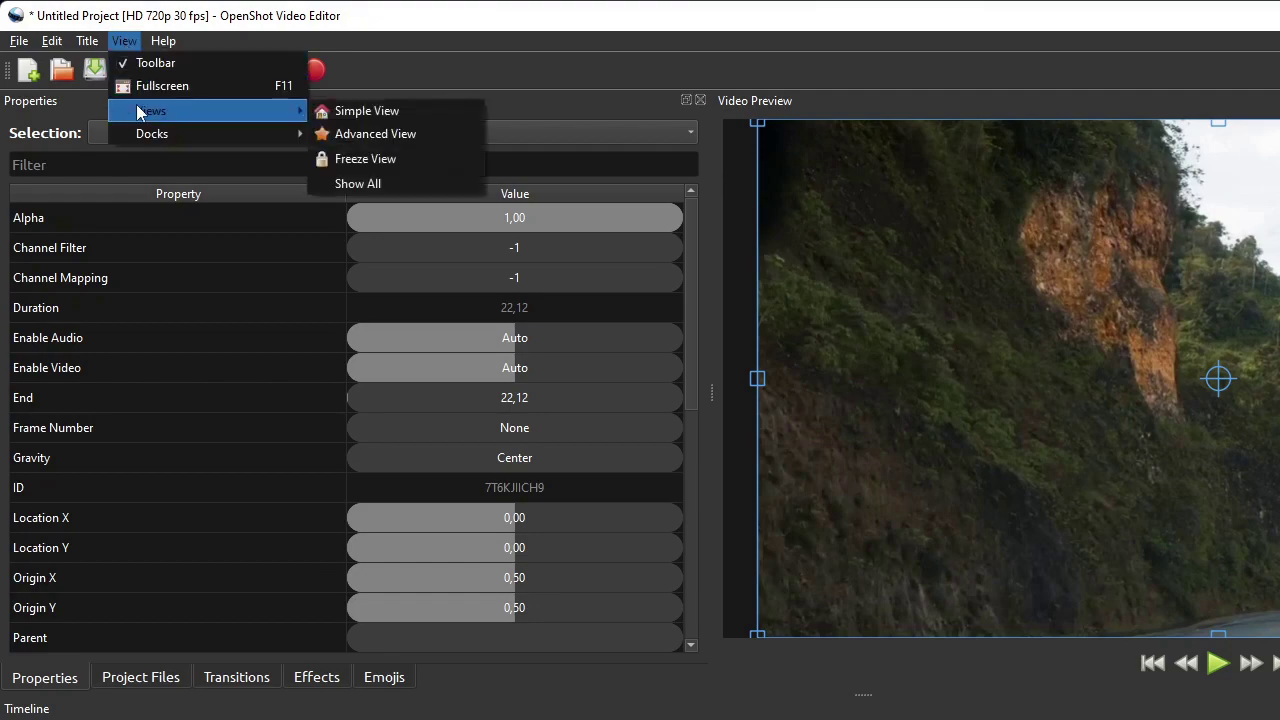
{"action": "left_click", "coordinate": [416, 144]}
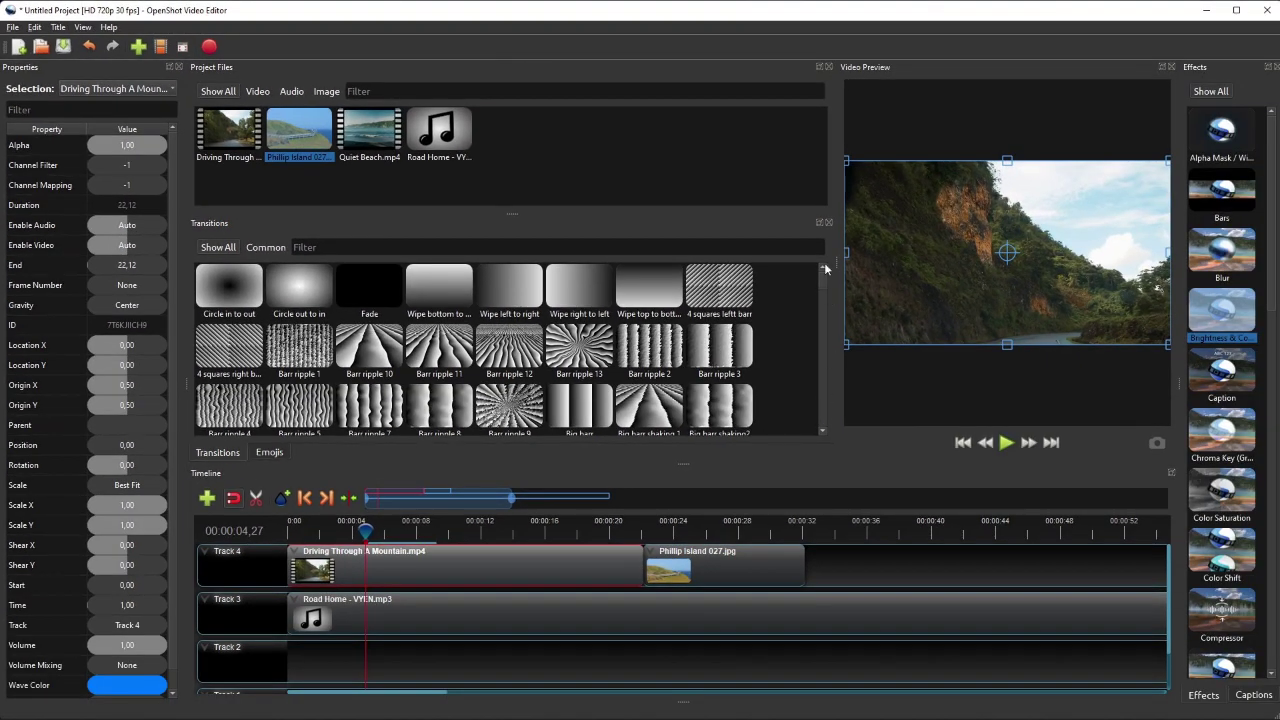
{"action": "left_click_drag", "start_coordinate": [833, 266], "coordinate": [563, 264]}
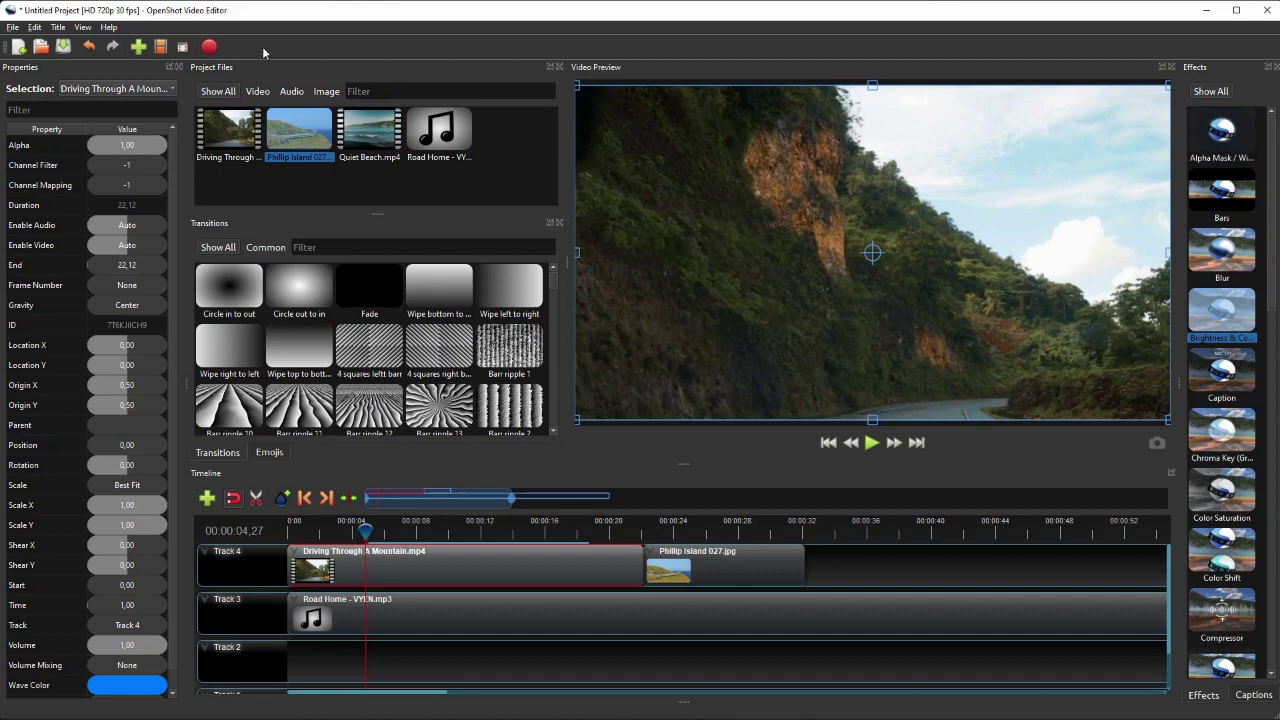
Switch the layout to Simple View, and enlarge the Video Preview by narrowing the Project Files dock
{"action": "left_click", "coordinate": [83, 27]}
{"action": "mouse_move", "coordinate": [95, 78]}
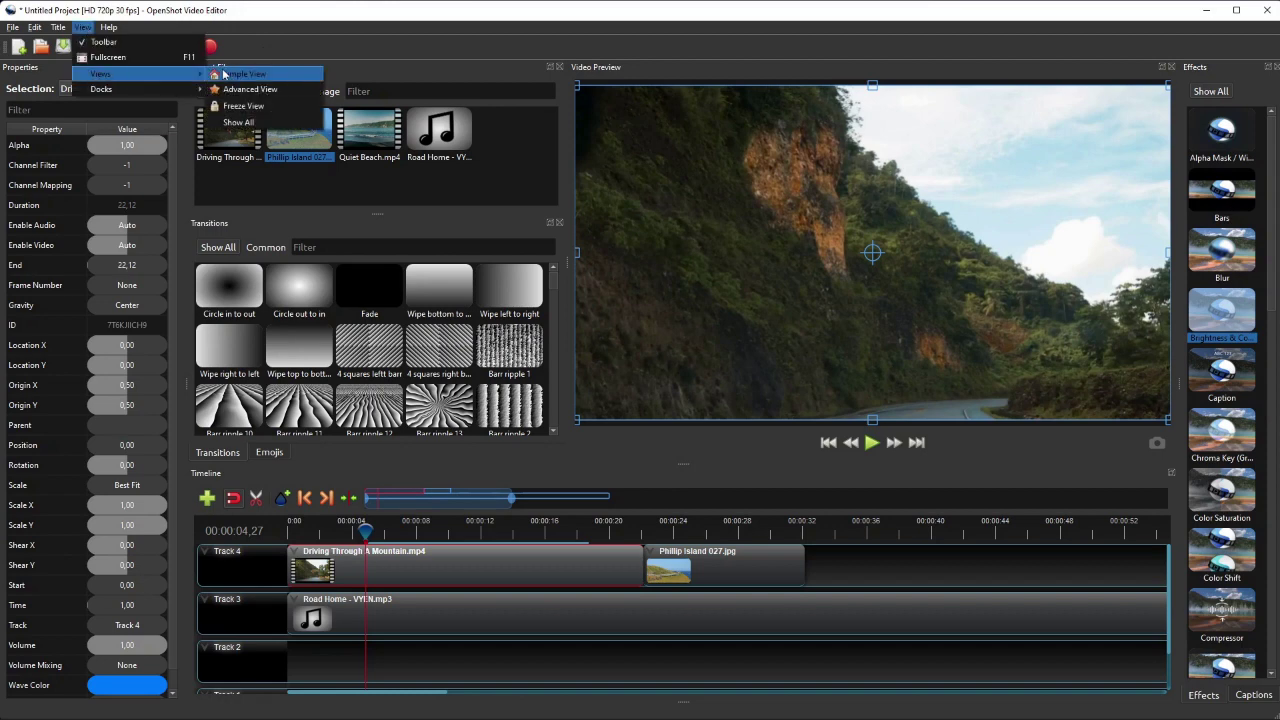
{"action": "left_click", "coordinate": [232, 76]}
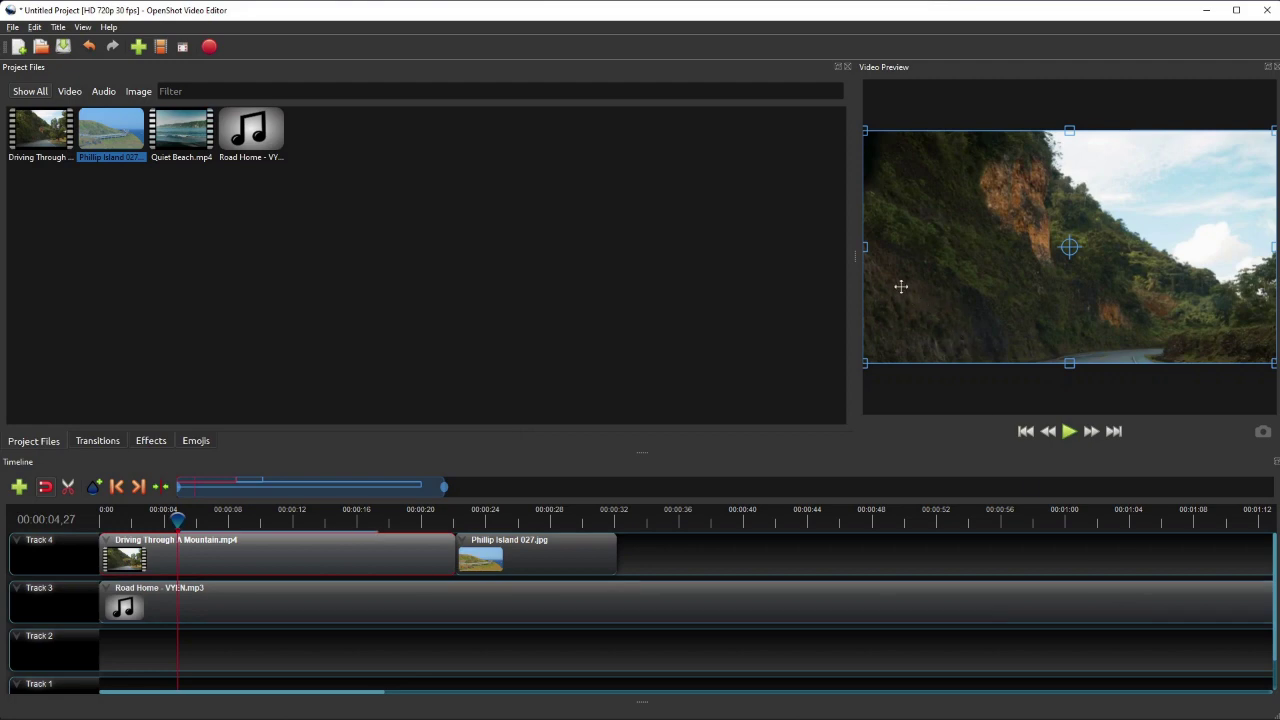
{"action": "left_click_drag", "start_coordinate": [853, 258], "coordinate": [617, 257]}
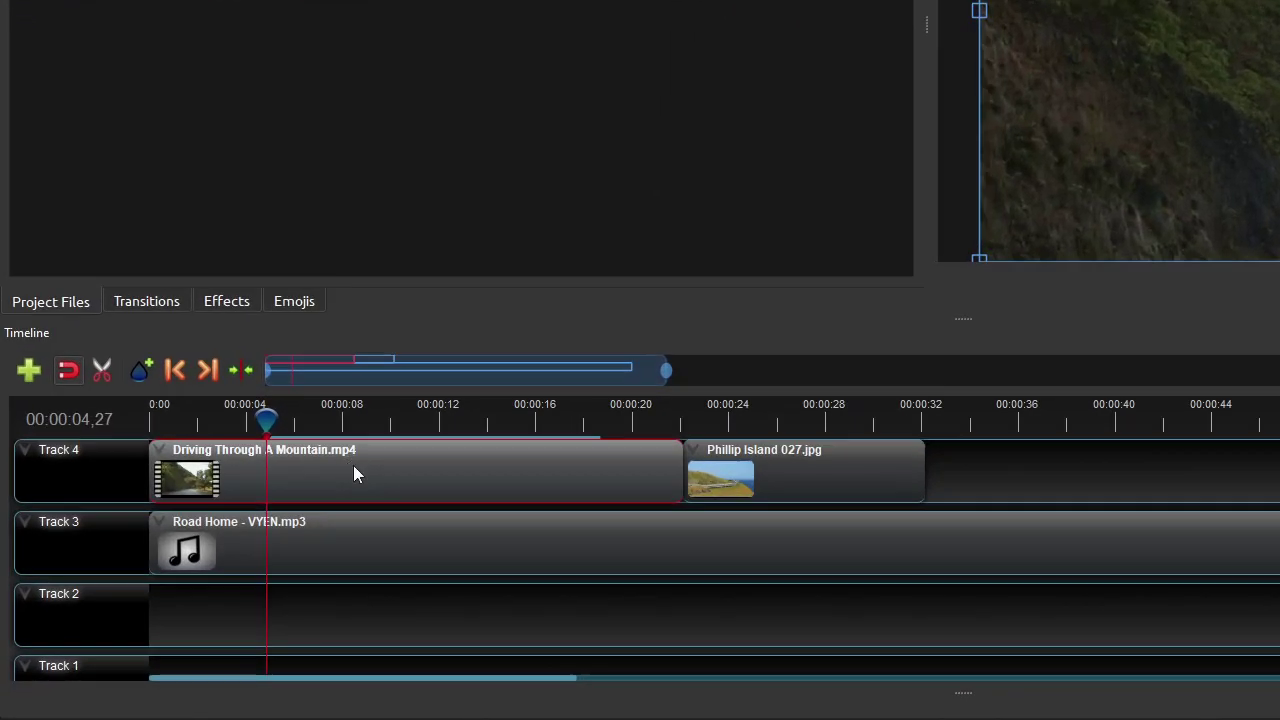
Show the properties of the Driving Through A Mountain clip on Track 4, widen the Properties dock, and look through the list
{"action": "right_click", "coordinate": [235, 550]}
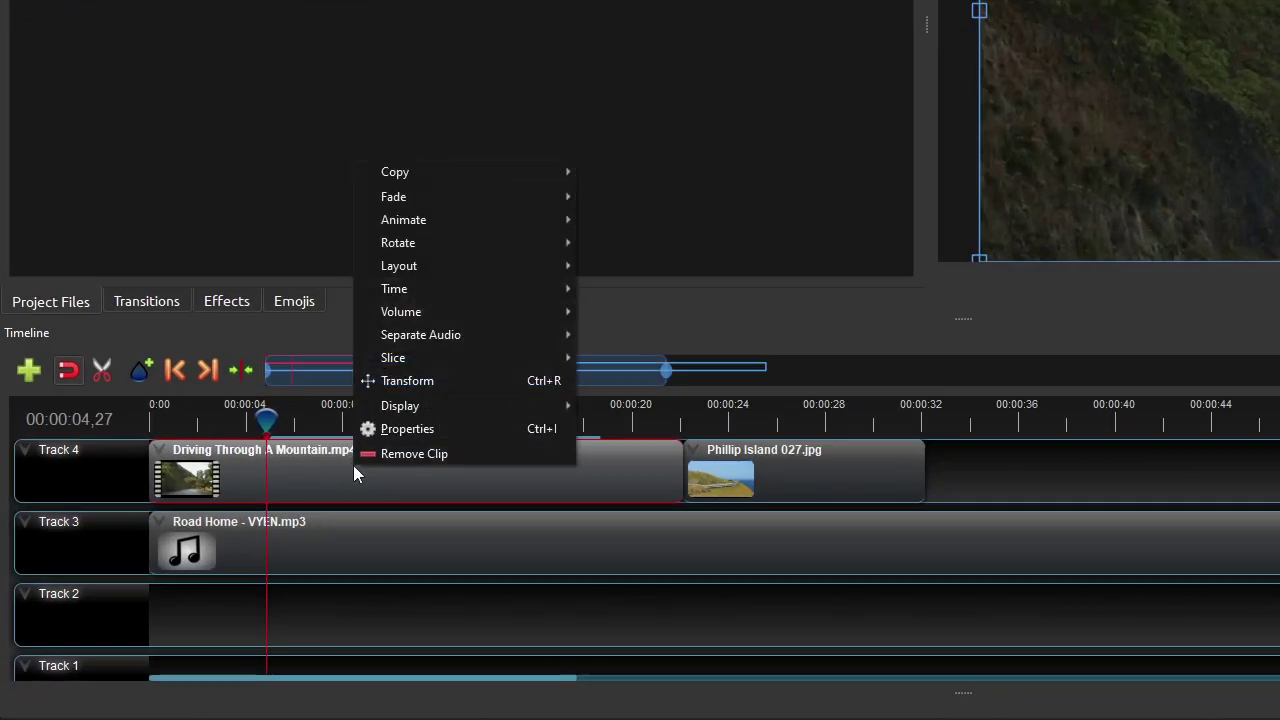
{"action": "left_click", "coordinate": [403, 428]}
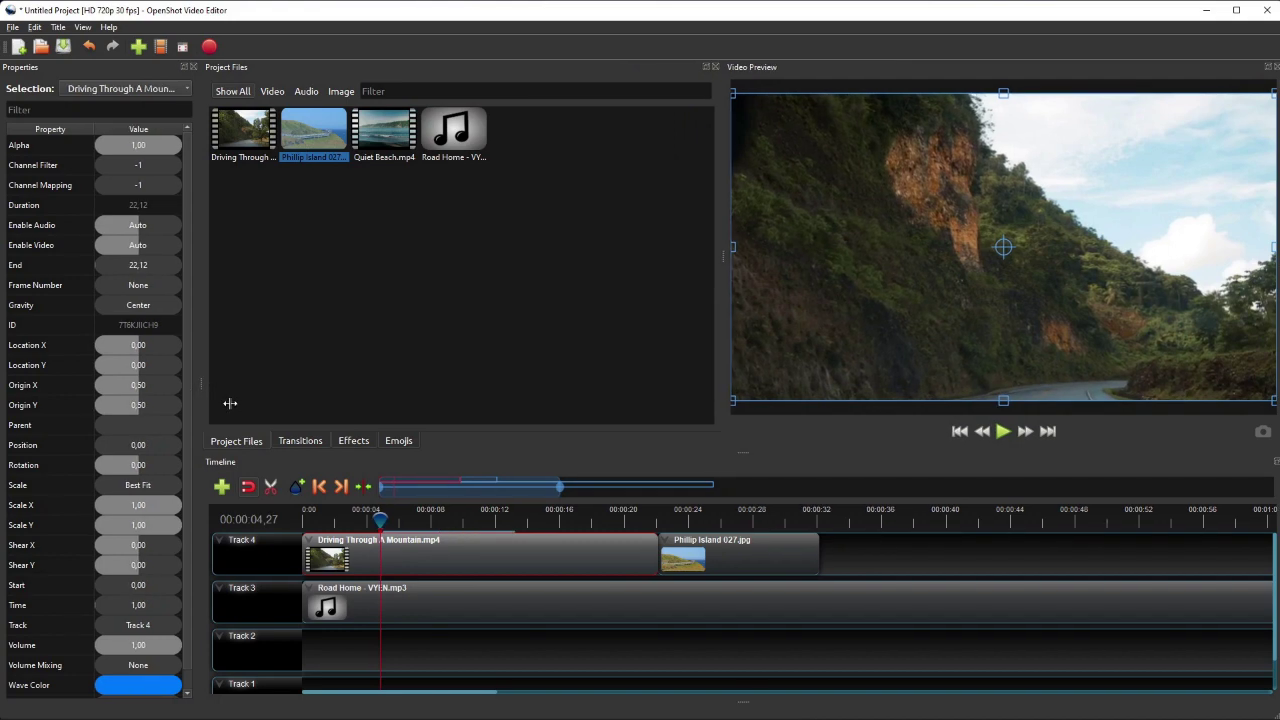
{"action": "left_click_drag", "start_coordinate": [230, 403], "coordinate": [282, 420]}
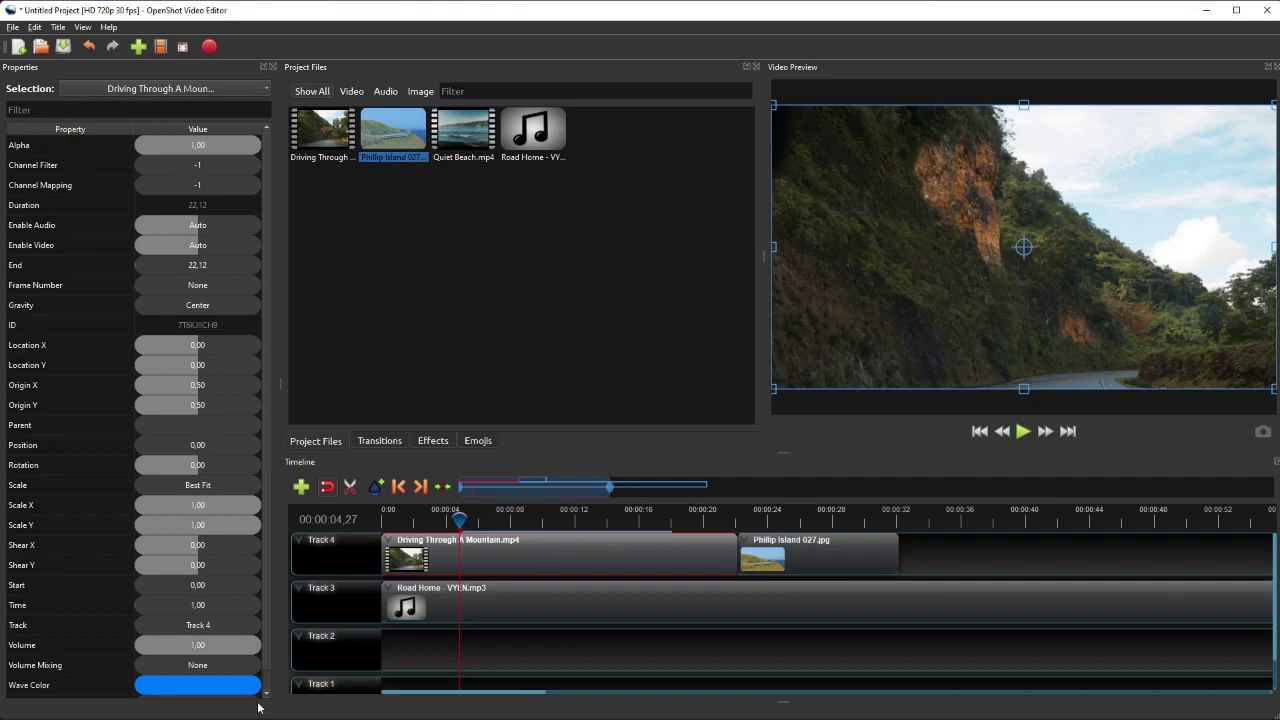
{"action": "scroll", "coordinate": [171, 451], "scroll_direction": "down", "scroll_amount": 1}
{"action": "scroll", "coordinate": [171, 451], "scroll_direction": "up", "scroll_amount": 1}
{"action": "scroll", "coordinate": [171, 451], "scroll_direction": "down", "scroll_amount": 1}
{"action": "scroll", "coordinate": [171, 451], "scroll_direction": "up", "scroll_amount": 1}
{"action": "left_click", "coordinate": [184, 264]}
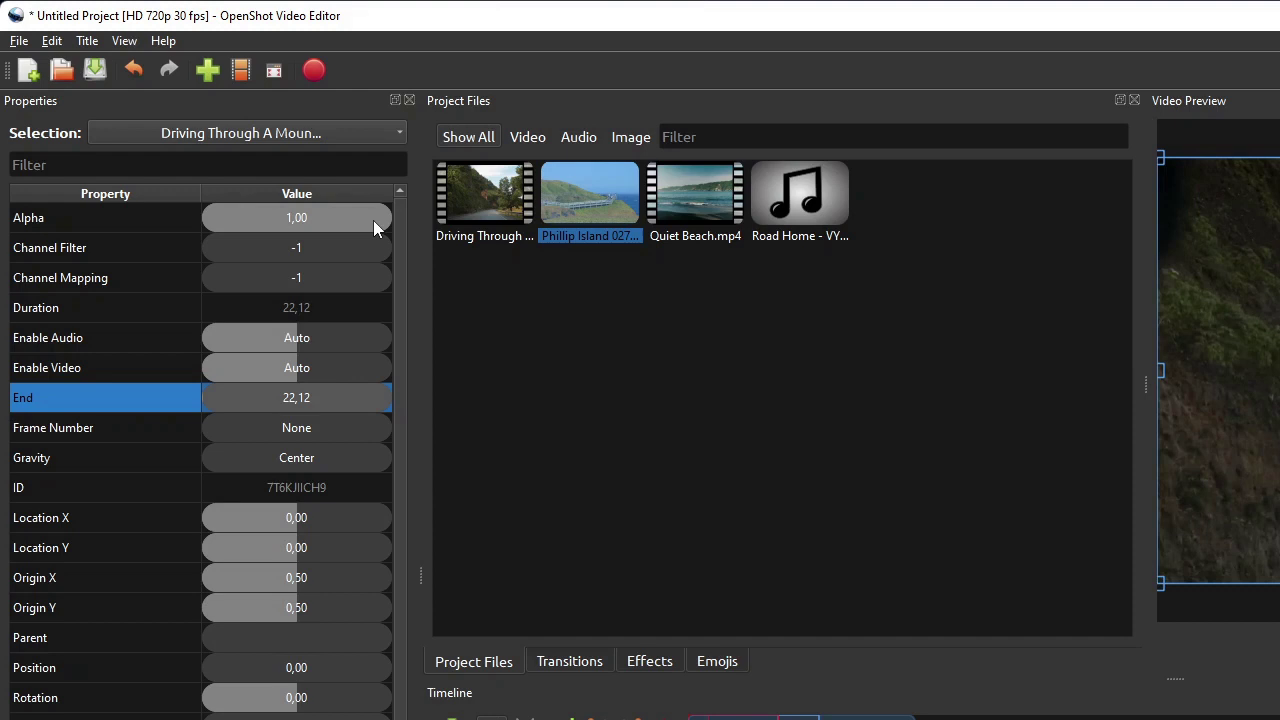
Lower the driving clip's Alpha with its slider, and set it exactly to 0,5
{"action": "left_click_drag", "start_coordinate": [373, 219], "coordinate": [281, 221]}
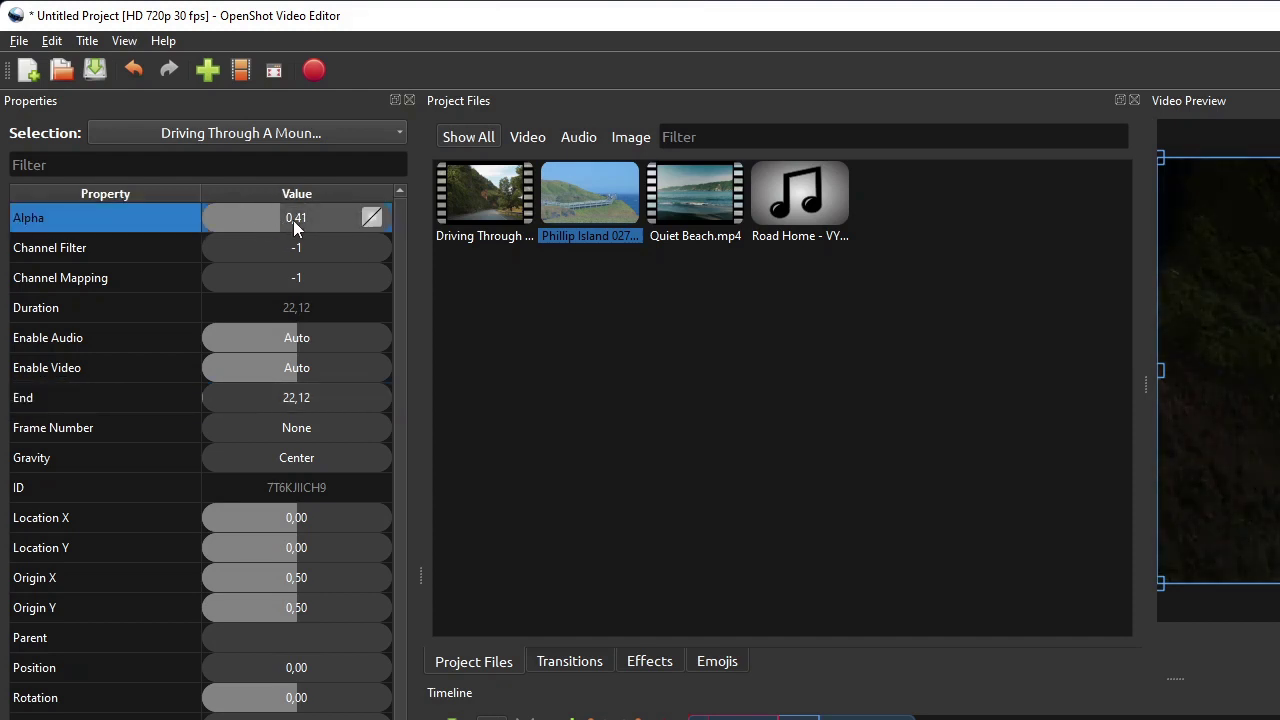
{"action": "double_click", "coordinate": [295, 221]}
{"action": "type", "text": "0,5"}
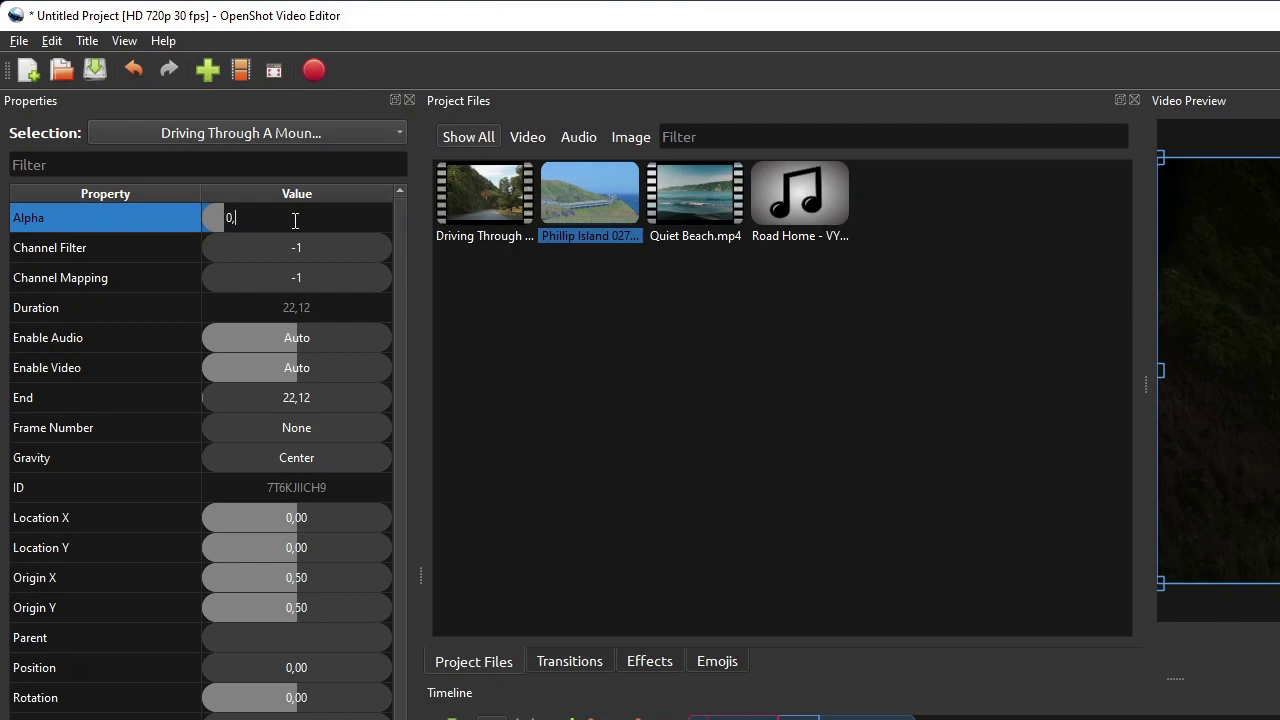
{"action": "key", "text": "Return"}
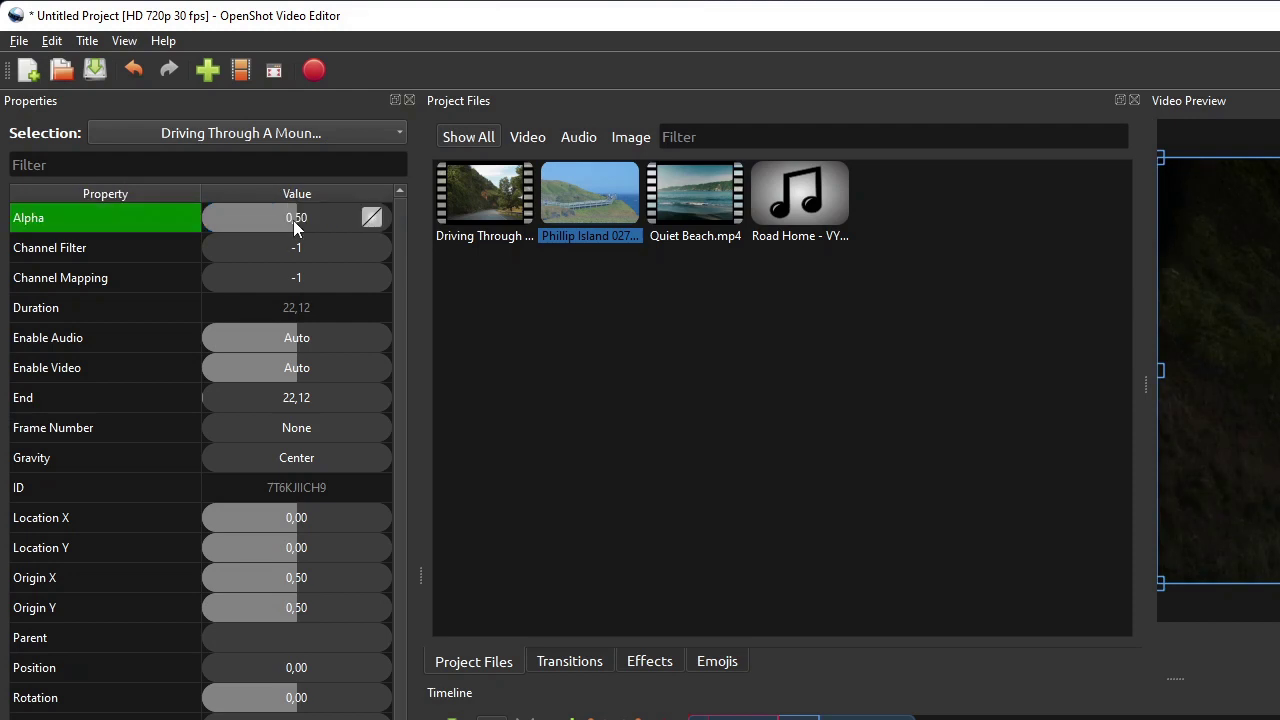
Set the driving clip's Enable Audio property to Off, and undo this change along with the Alpha changes
{"action": "right_click", "coordinate": [309, 337]}
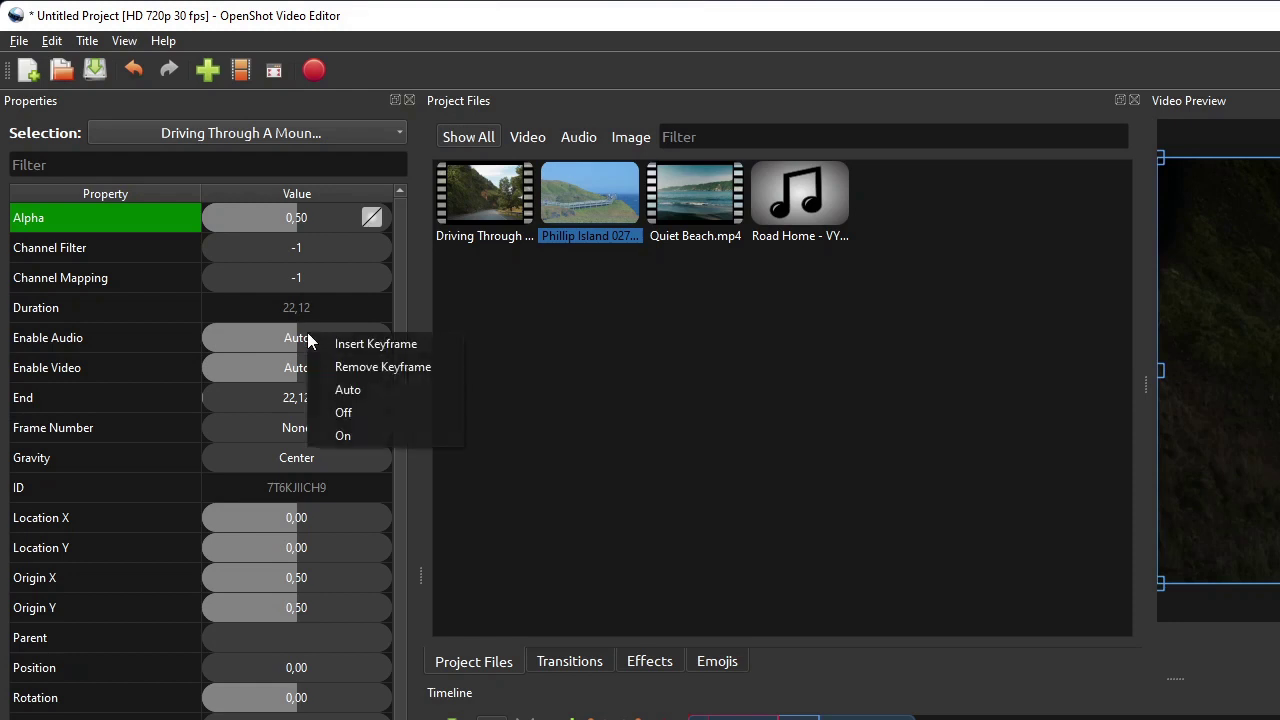
{"action": "left_click", "coordinate": [352, 413]}
{"action": "key", "text": "ctrl+z"}
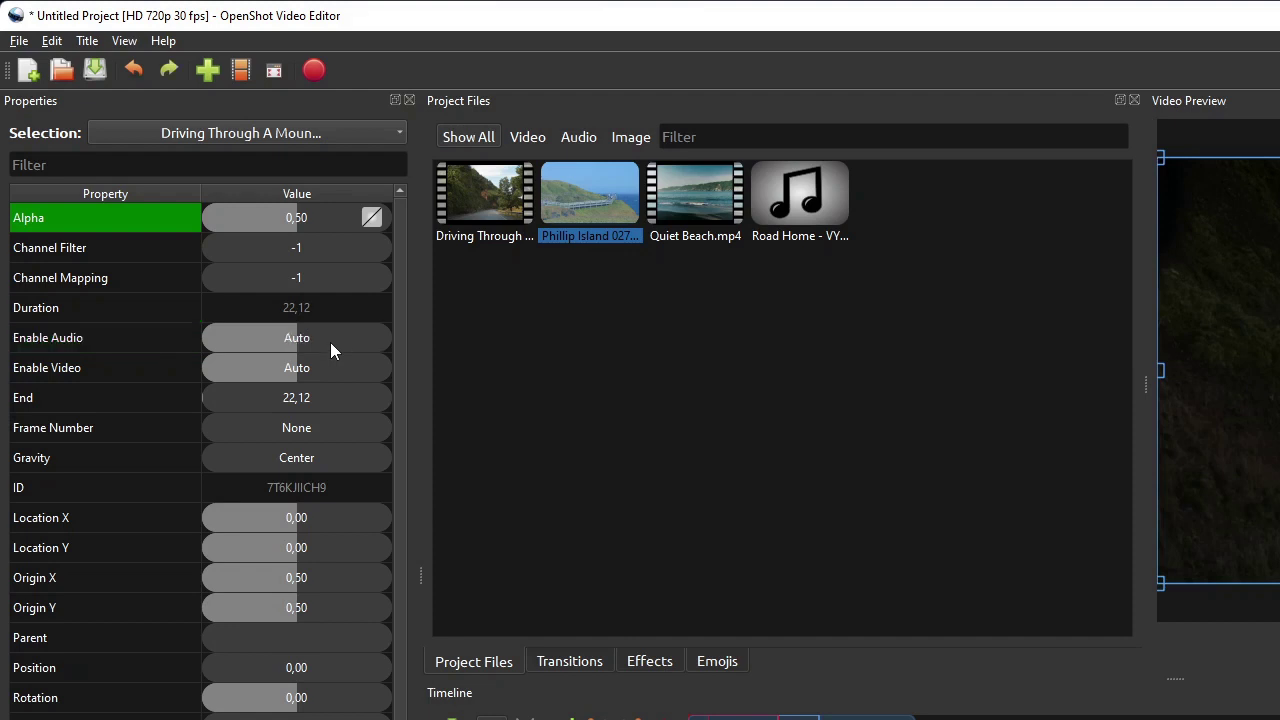
{"action": "key", "text": "ctrl+z"}
{"action": "key", "text": "ctrl+z"}
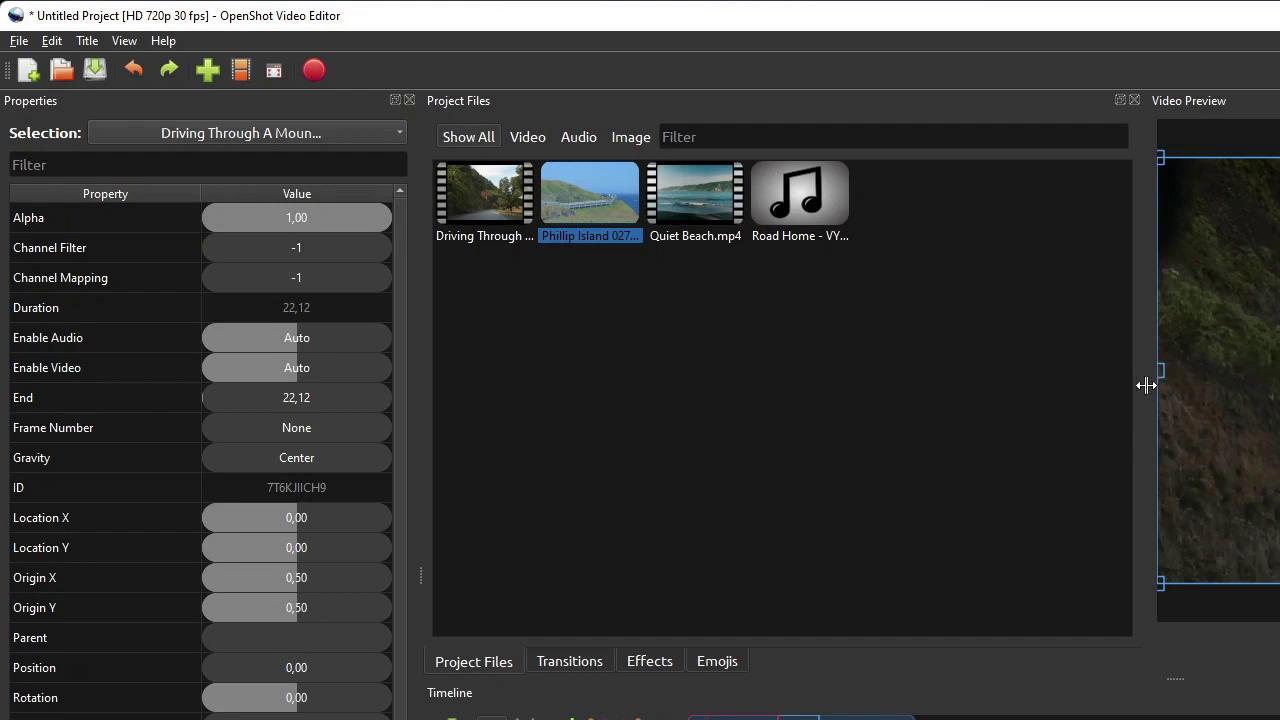
Widen the Video Preview against Project Files, and view the keyframe options for Alpha without applying any
{"action": "left_click_drag", "start_coordinate": [1146, 385], "coordinate": [1031, 389]}
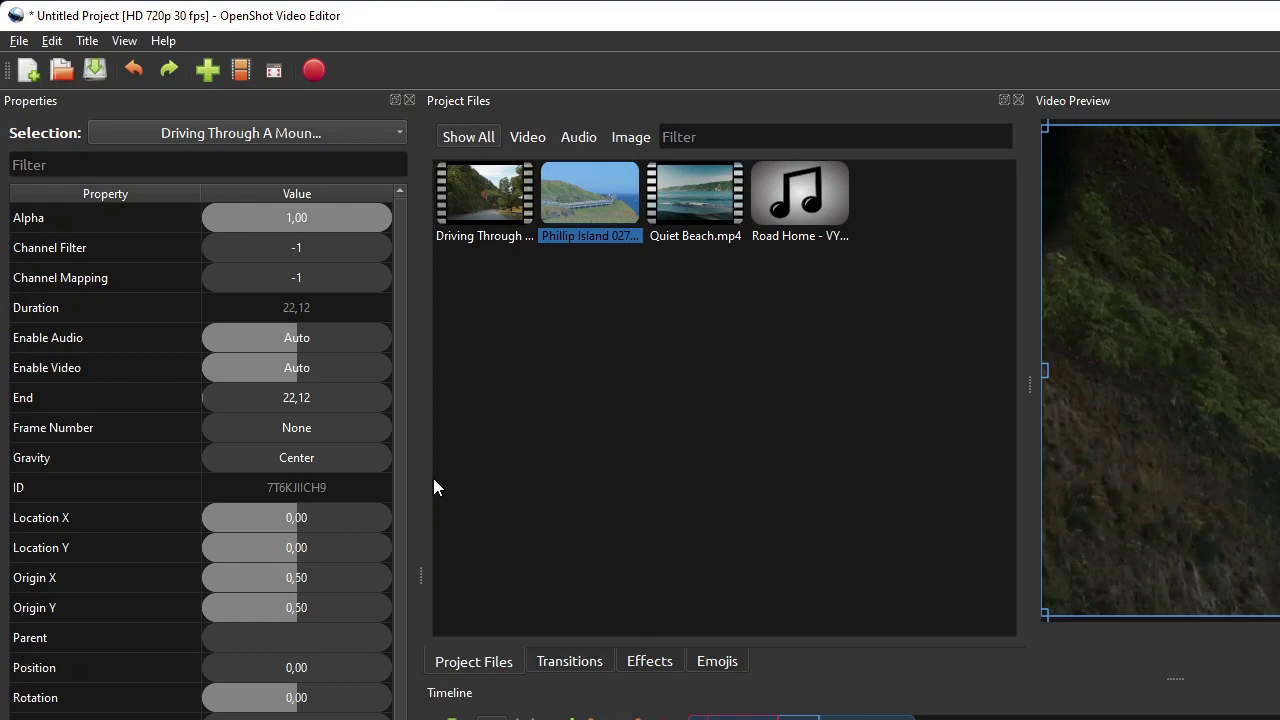
{"action": "right_click", "coordinate": [312, 210]}
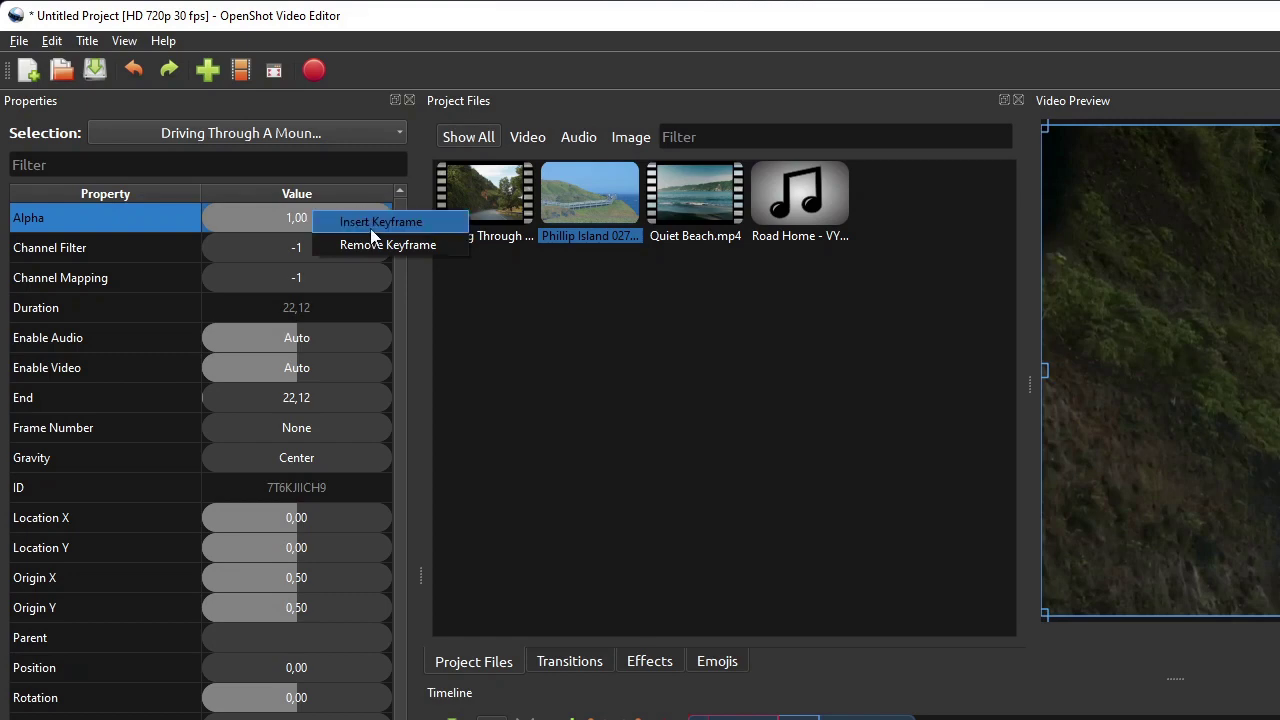
{"action": "left_click", "coordinate": [344, 312]}
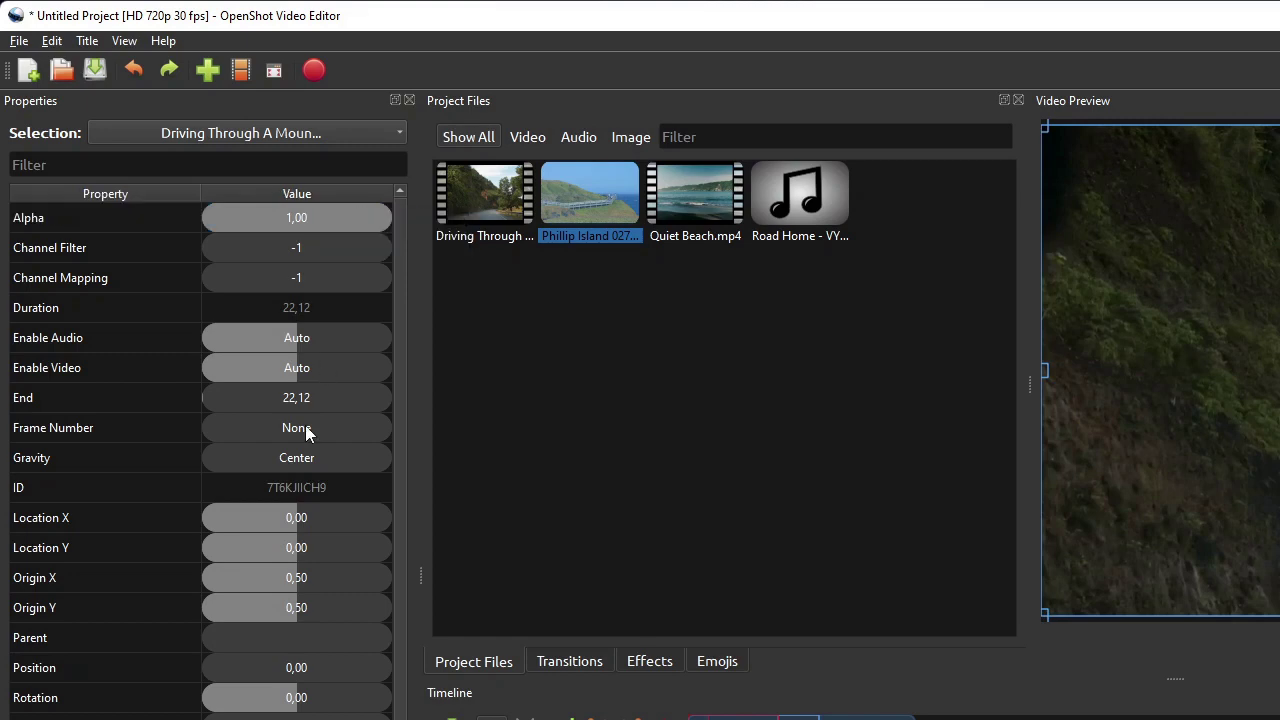
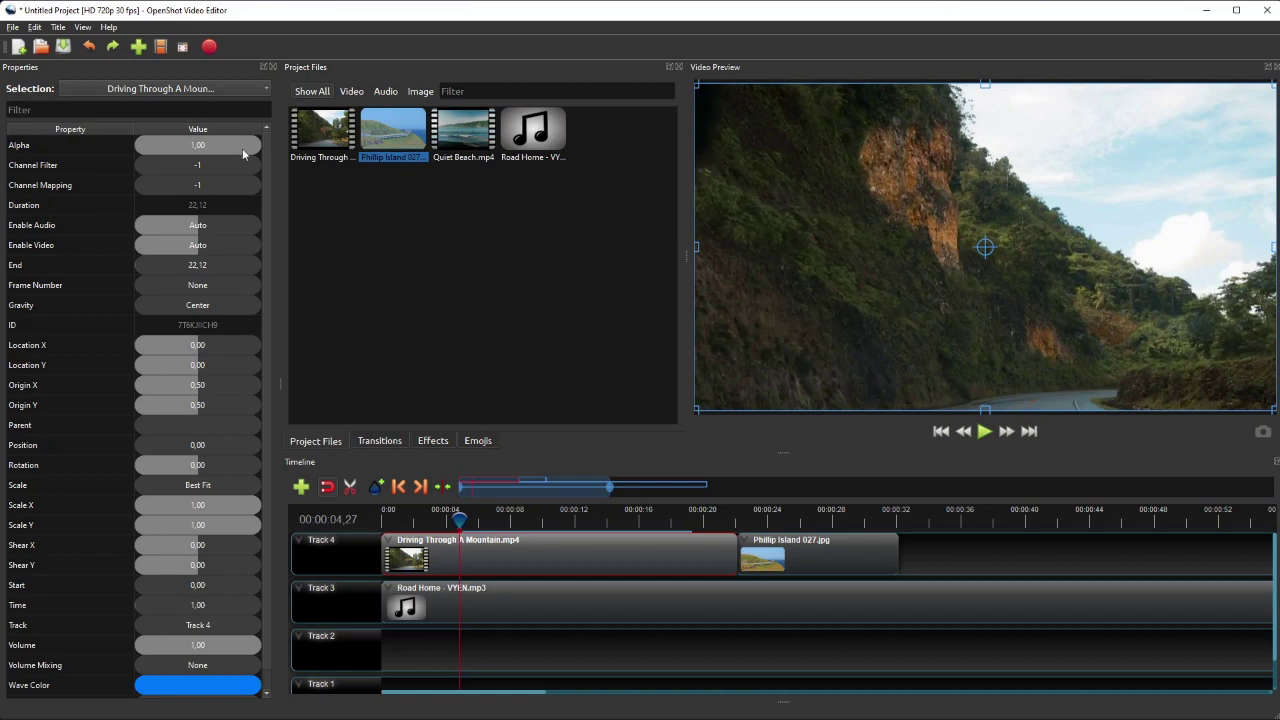
Try lowering the driving clip's Alpha and setting Enable Audio to Off, undoing each change
{"action": "mouse_move", "coordinate": [242, 148]}
{"action": "left_mouse_down"}
{"action": "mouse_move", "coordinate": [150, 148]}
{"action": "mouse_move", "coordinate": [248, 150]}
{"action": "mouse_move", "coordinate": [229, 156]}
{"action": "left_mouse_up"}
{"action": "key", "text": "ctrl+z"}
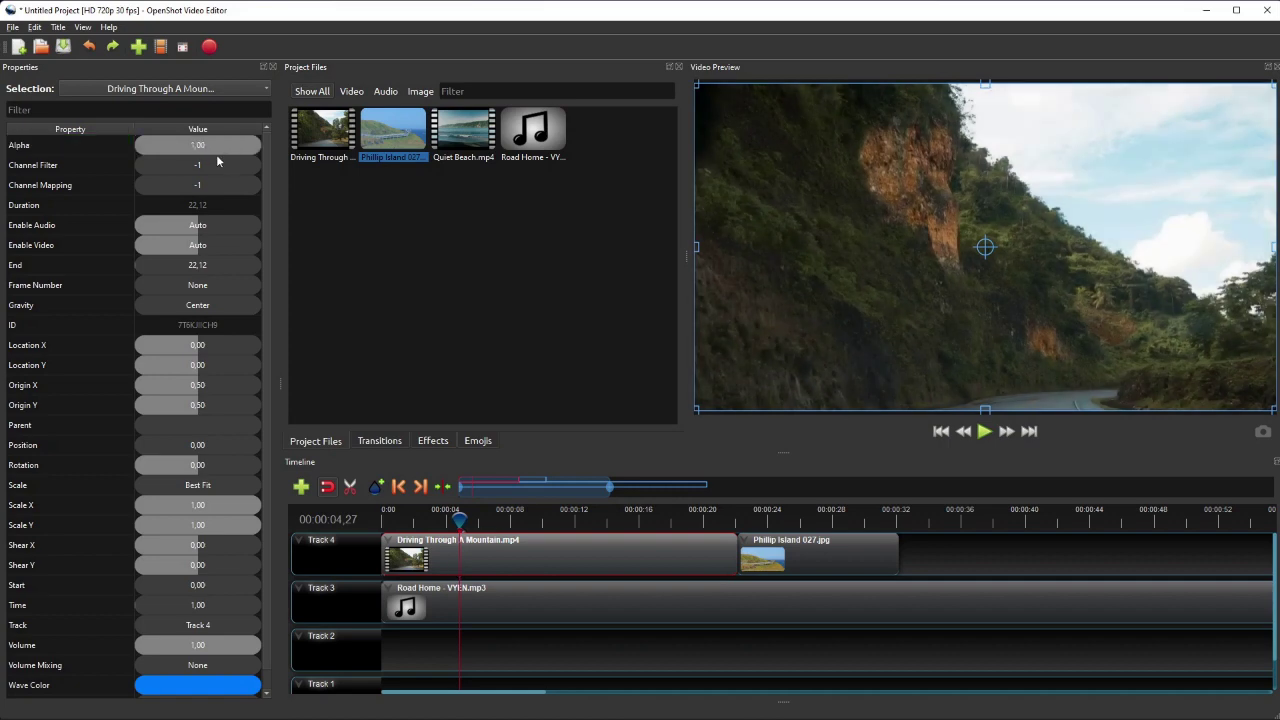
{"action": "right_click", "coordinate": [186, 222]}
{"action": "left_click", "coordinate": [224, 273]}
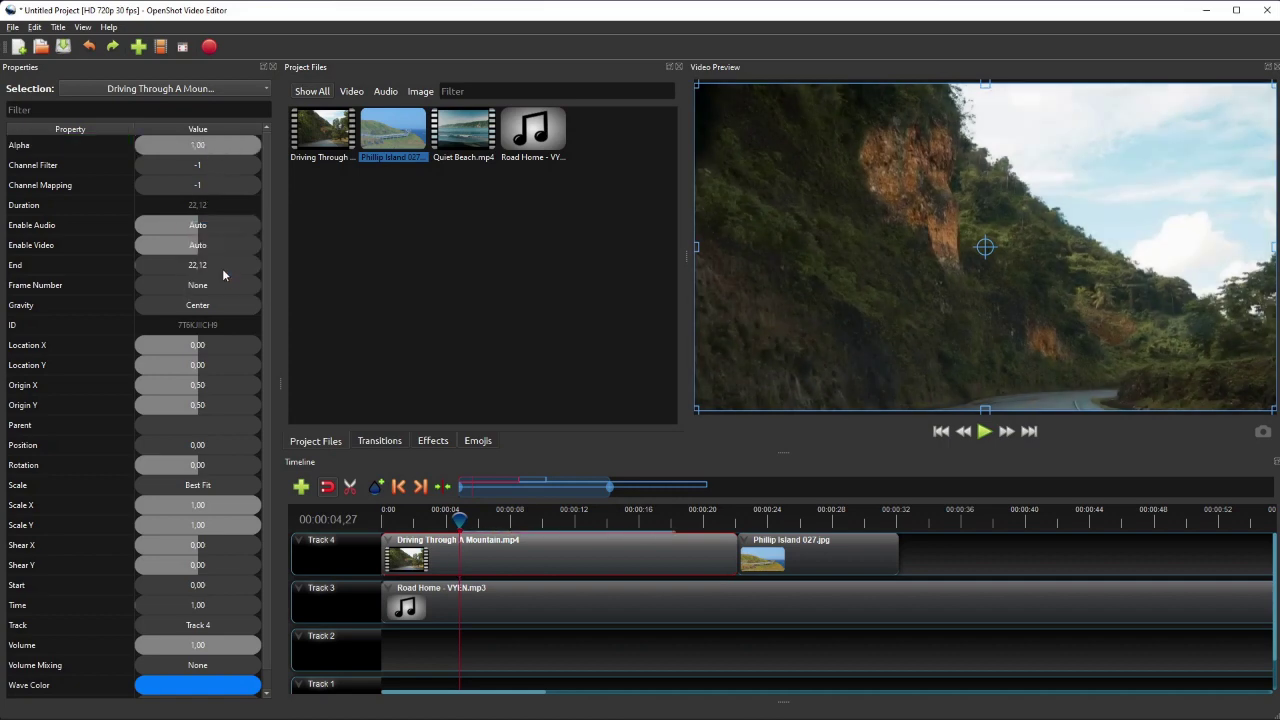
{"action": "right_click", "coordinate": [200, 230]}
{"action": "left_click", "coordinate": [184, 228]}
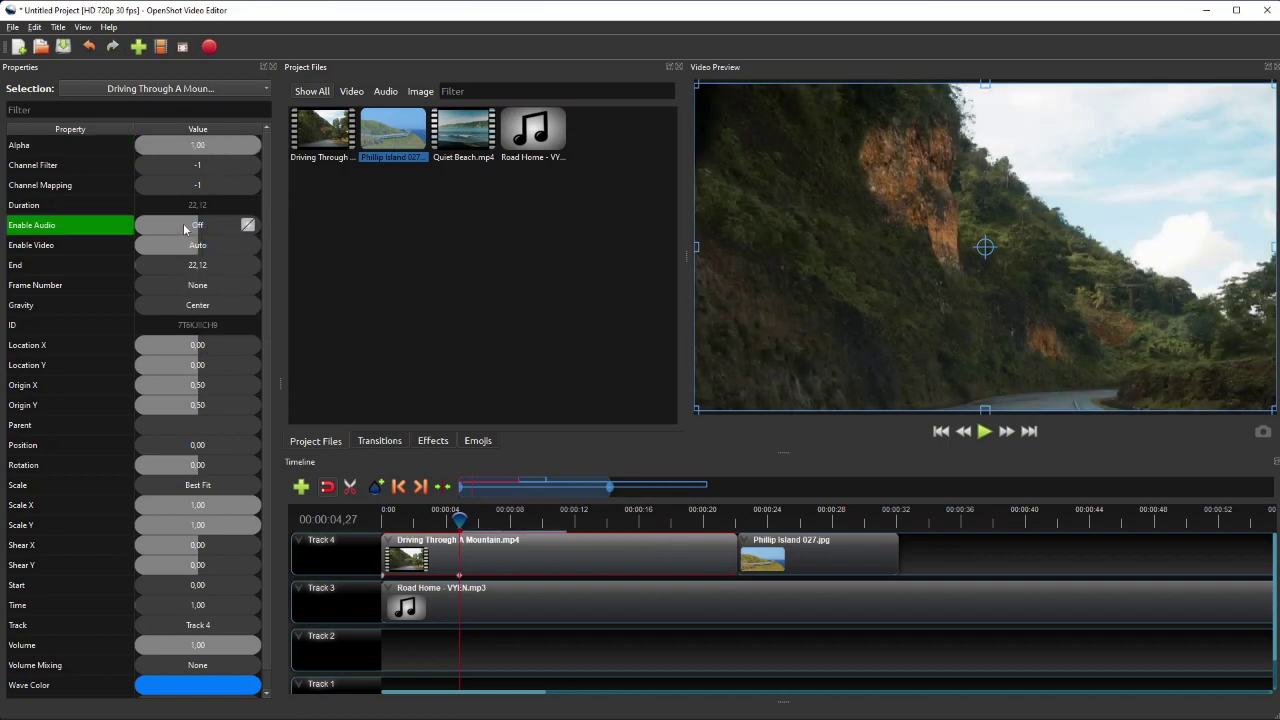
{"action": "key", "text": "ctrl+z"}
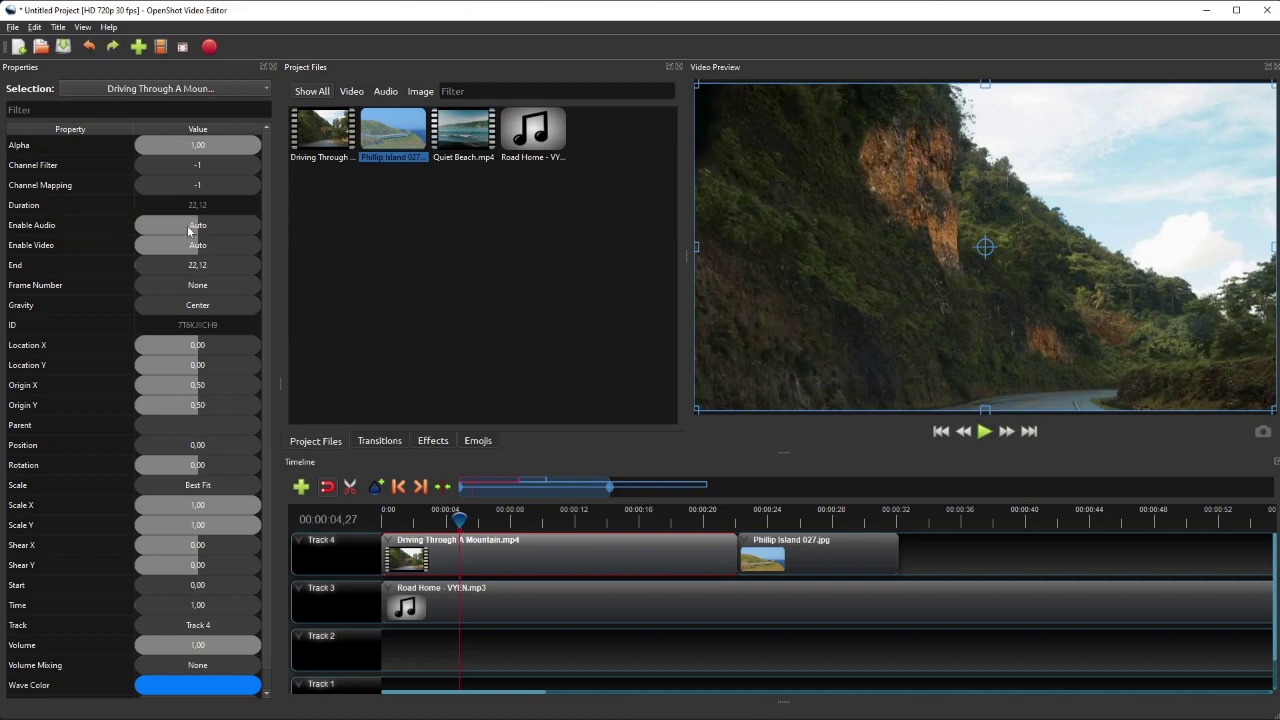
Set the driving clip's Frame Number property to Both
{"action": "left_click", "coordinate": [197, 285]}
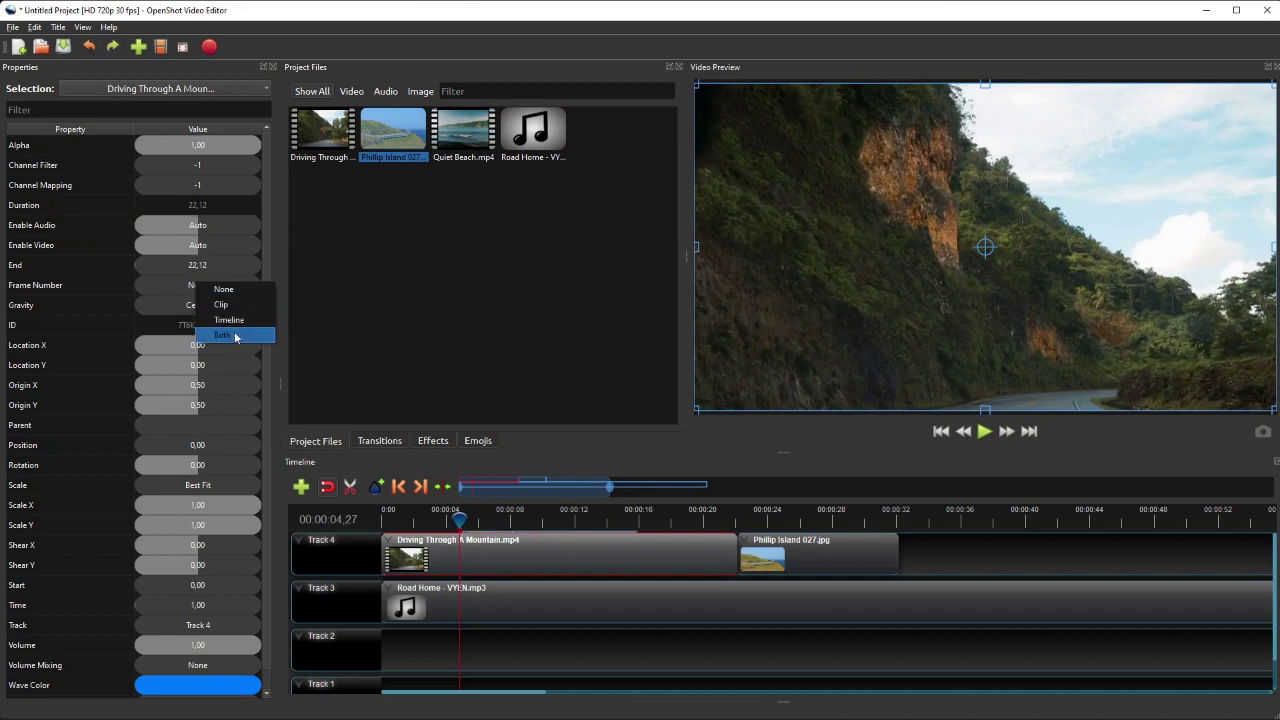
{"action": "left_click", "coordinate": [236, 337]}
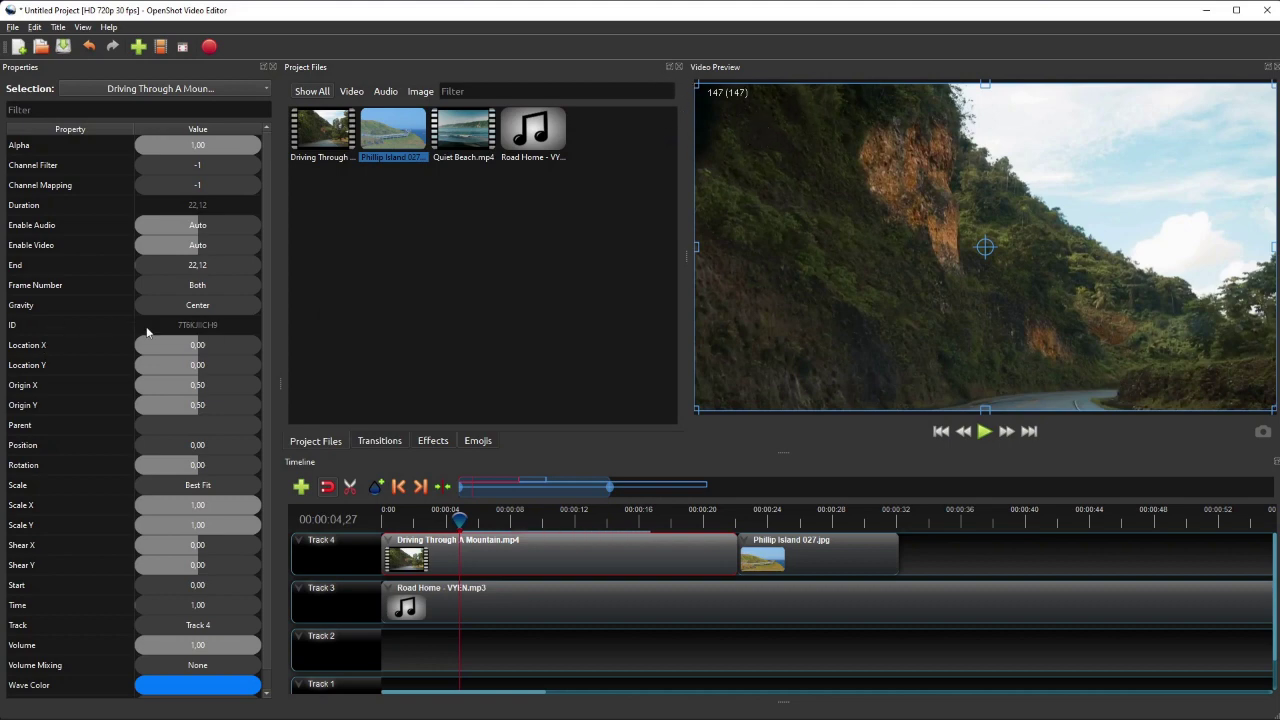
Try shifting the driving clip's Location X to -0,39, undo it, and examine the origin, rotation and scale properties
{"action": "left_click_drag", "start_coordinate": [210, 352], "coordinate": [174, 346]}
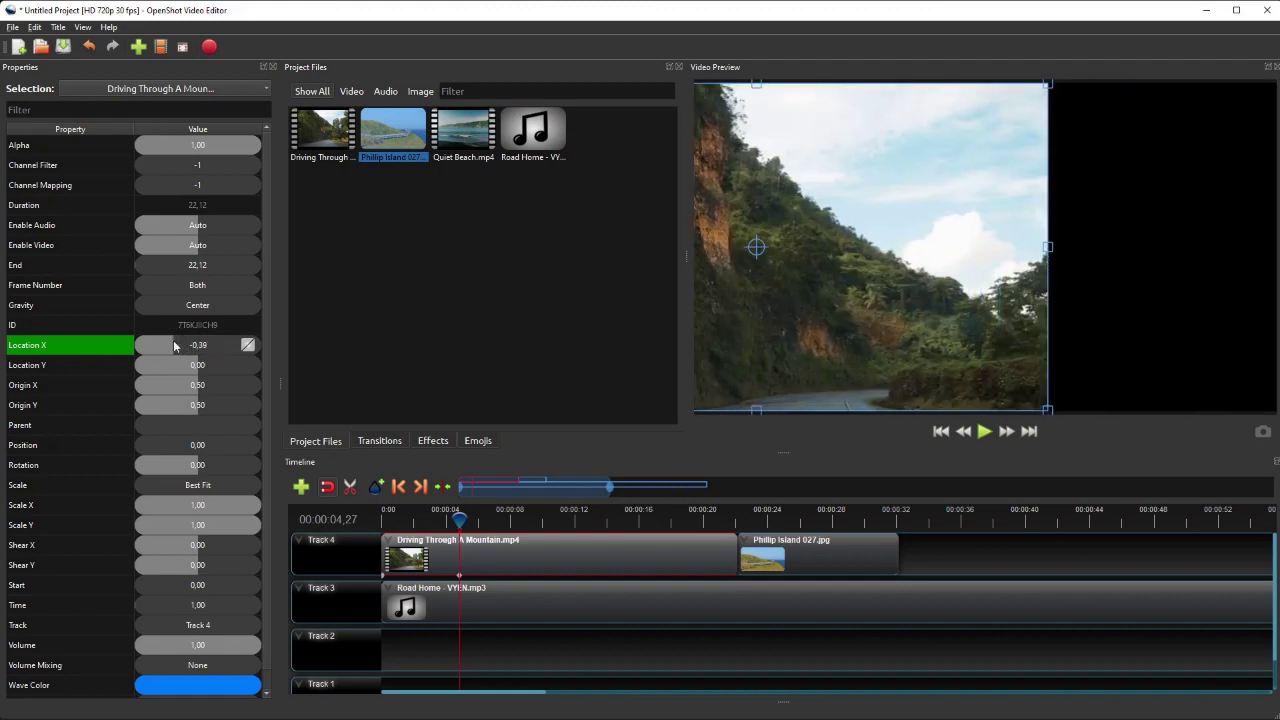
{"action": "key", "text": "ctrl+z"}
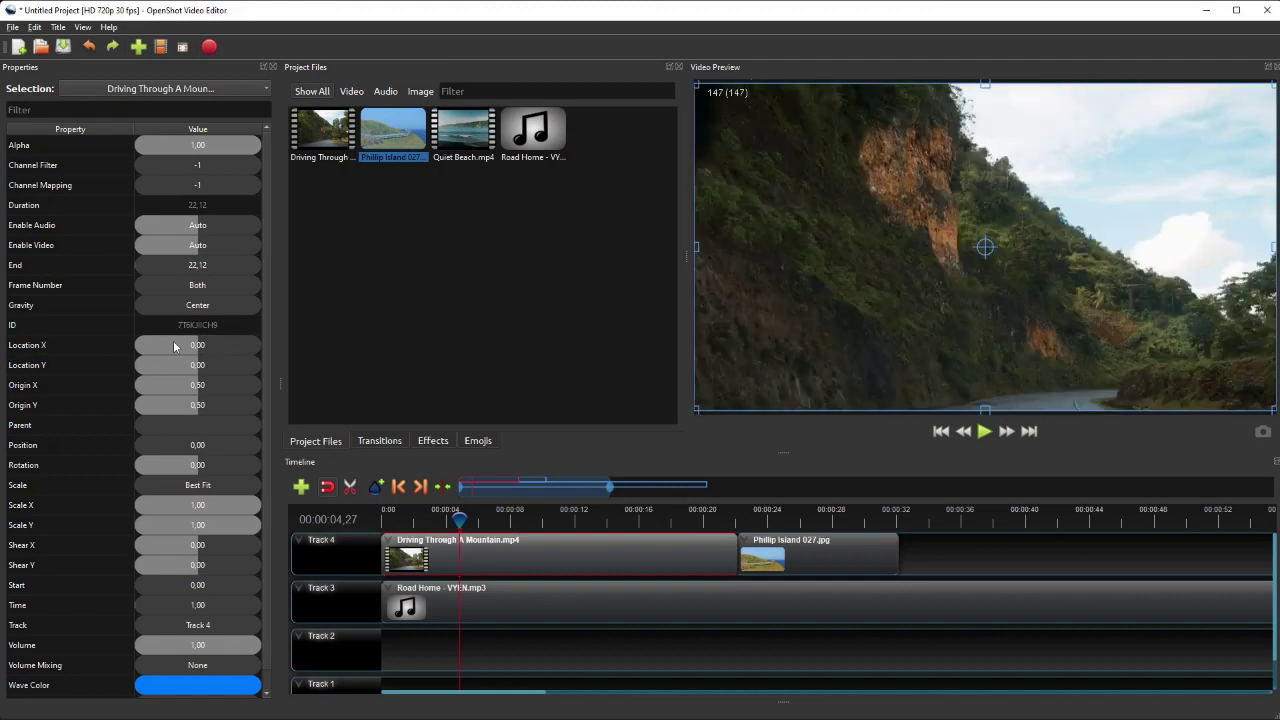
{"action": "left_click", "coordinate": [190, 405]}
{"action": "left_click", "coordinate": [197, 388]}
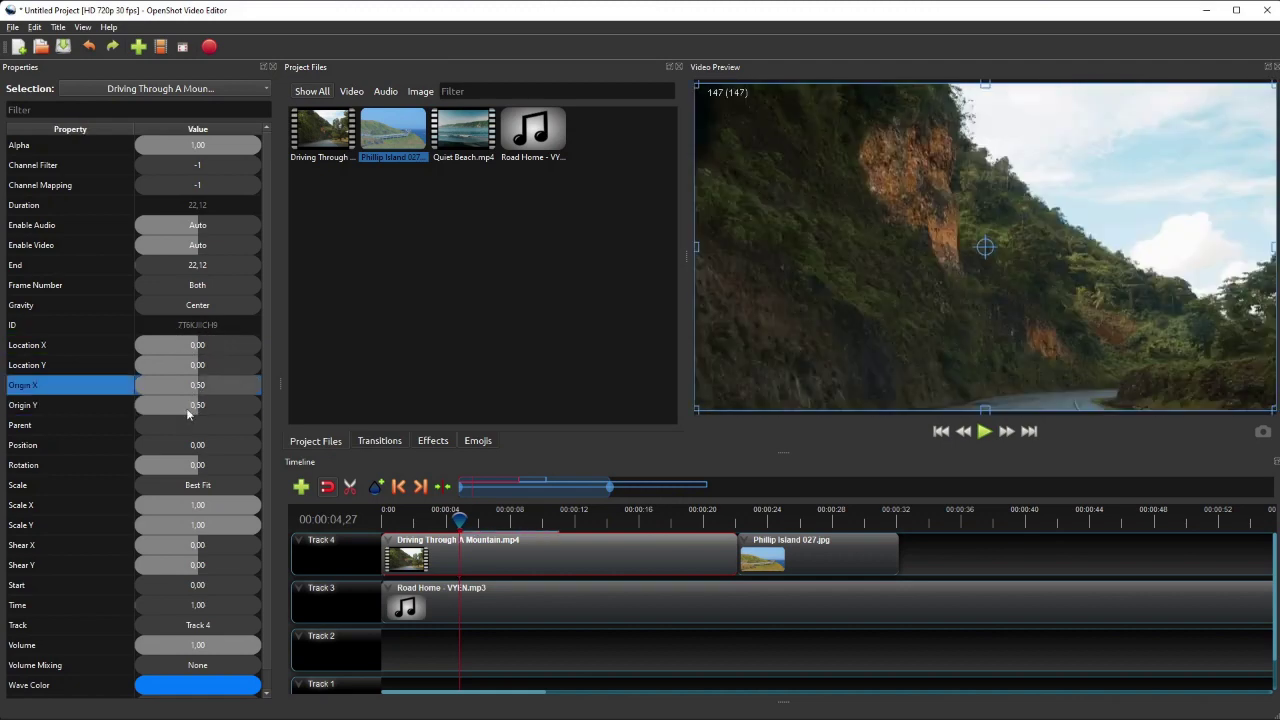
{"action": "left_click", "coordinate": [192, 468]}
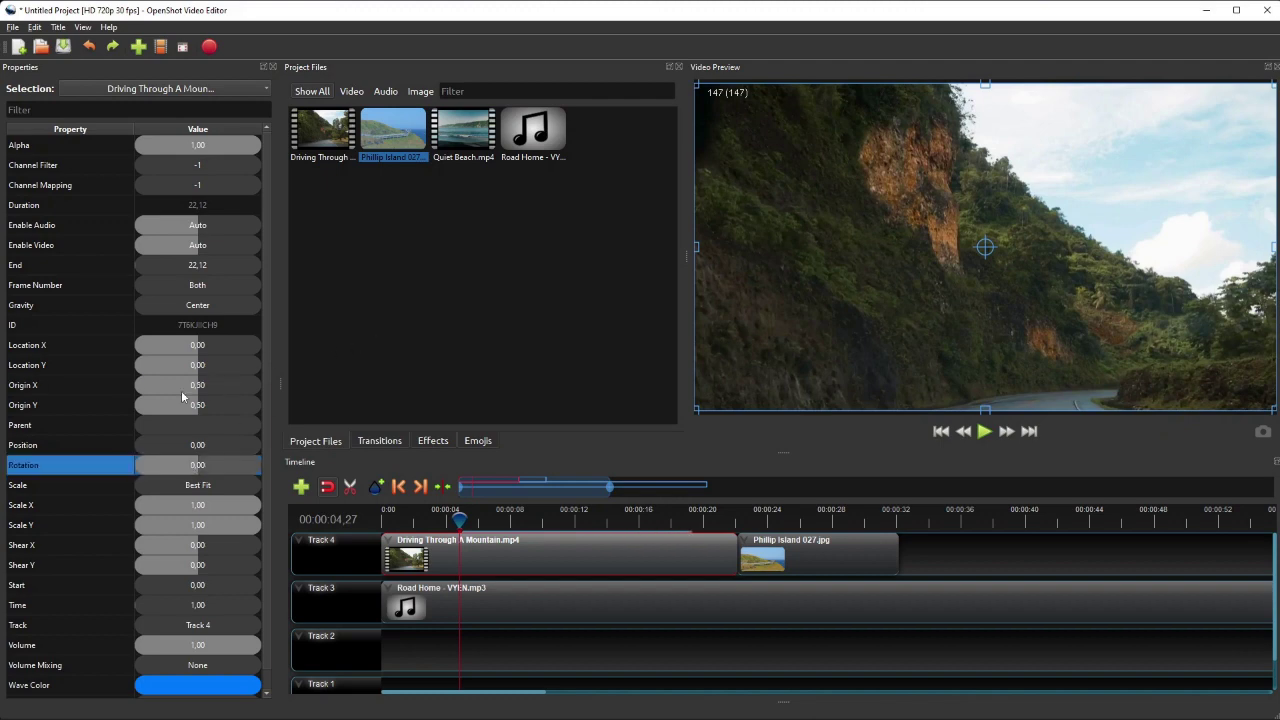
{"action": "left_click", "coordinate": [100, 476]}
{"action": "scroll", "coordinate": [121, 461], "scroll_direction": "down", "scroll_amount": 1}
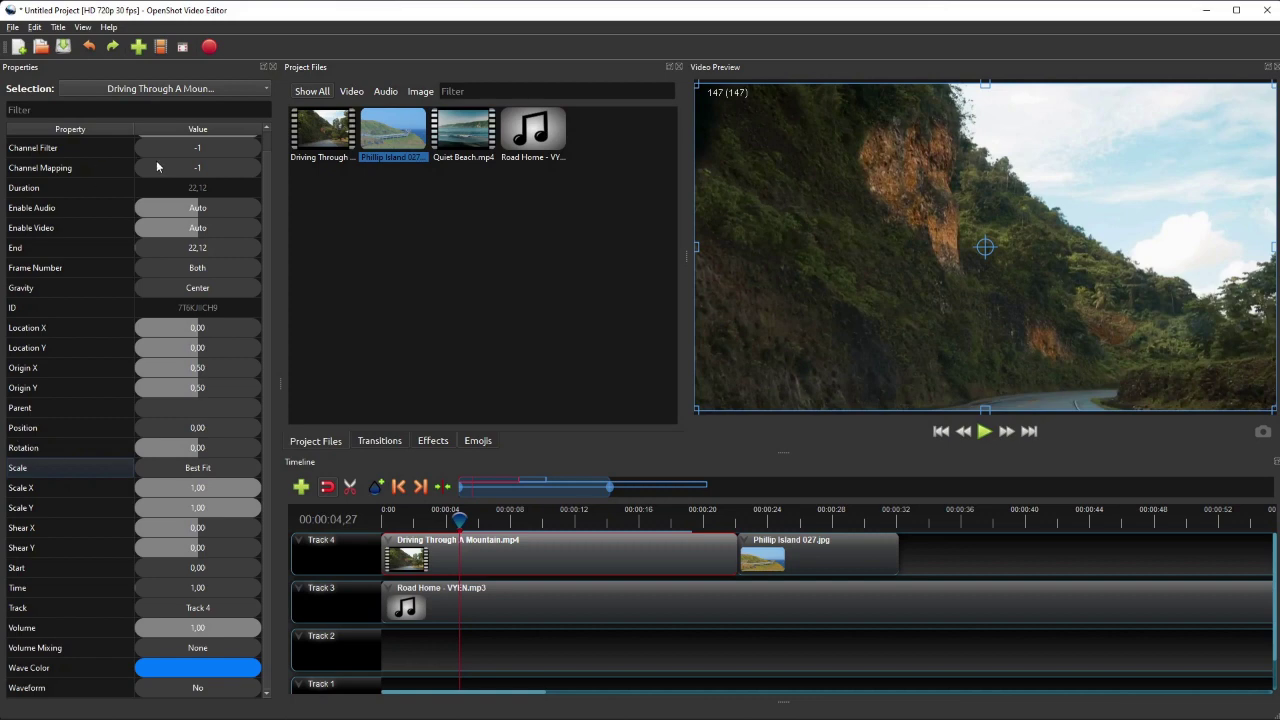
Filter the project profiles for "vertical" and apply the HD Vertical 720p 24 fps profile
{"action": "left_click", "coordinate": [166, 47]}
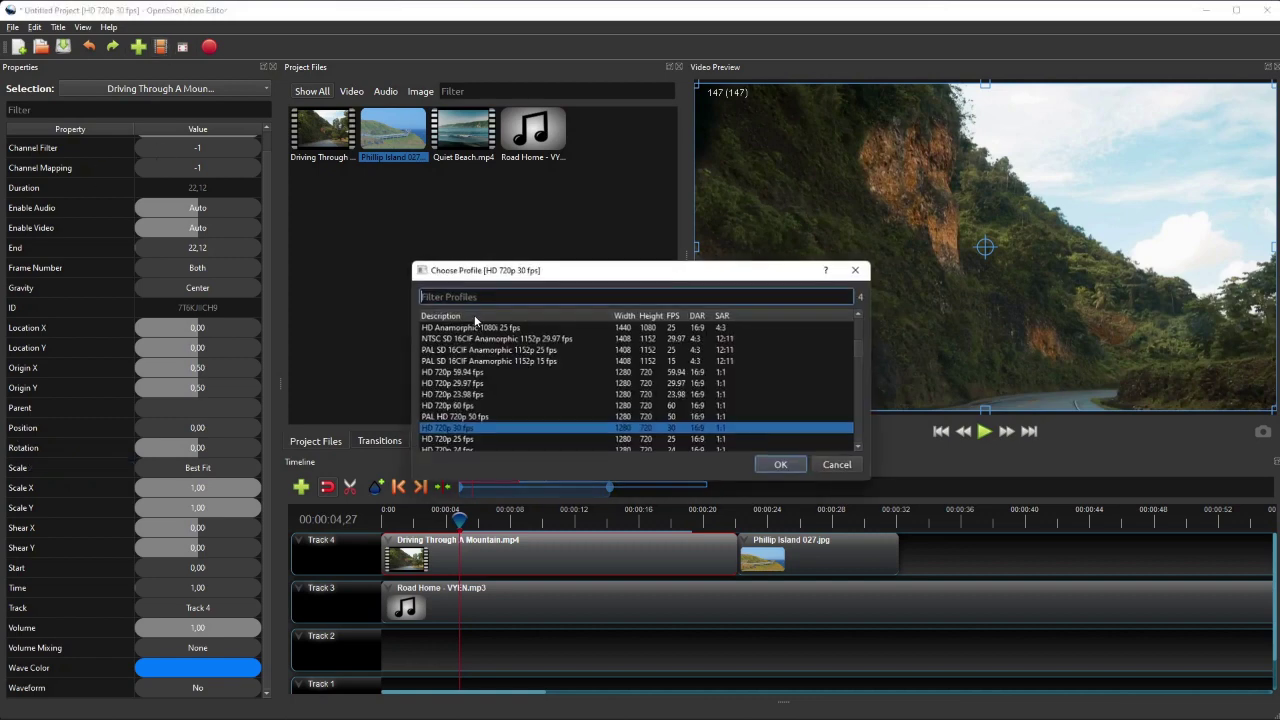
{"action": "type", "text": "vertical"}
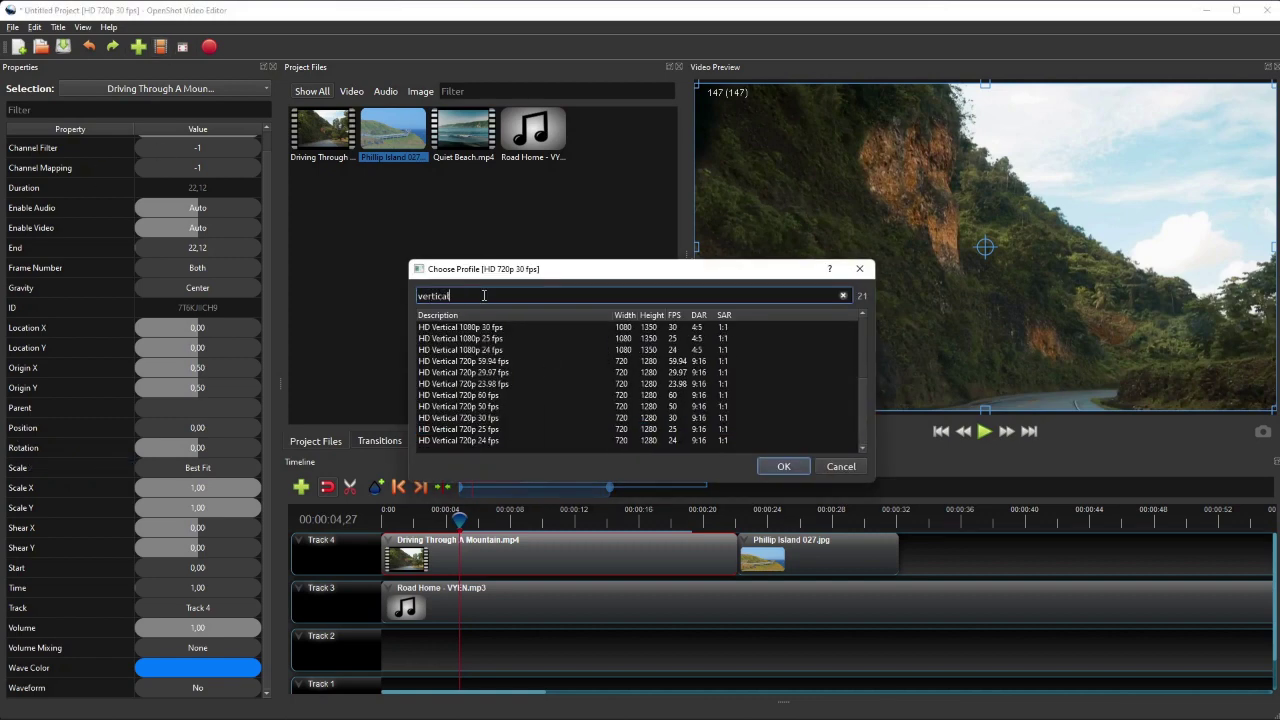
{"action": "left_click", "coordinate": [500, 440]}
{"action": "left_click", "coordinate": [784, 466]}
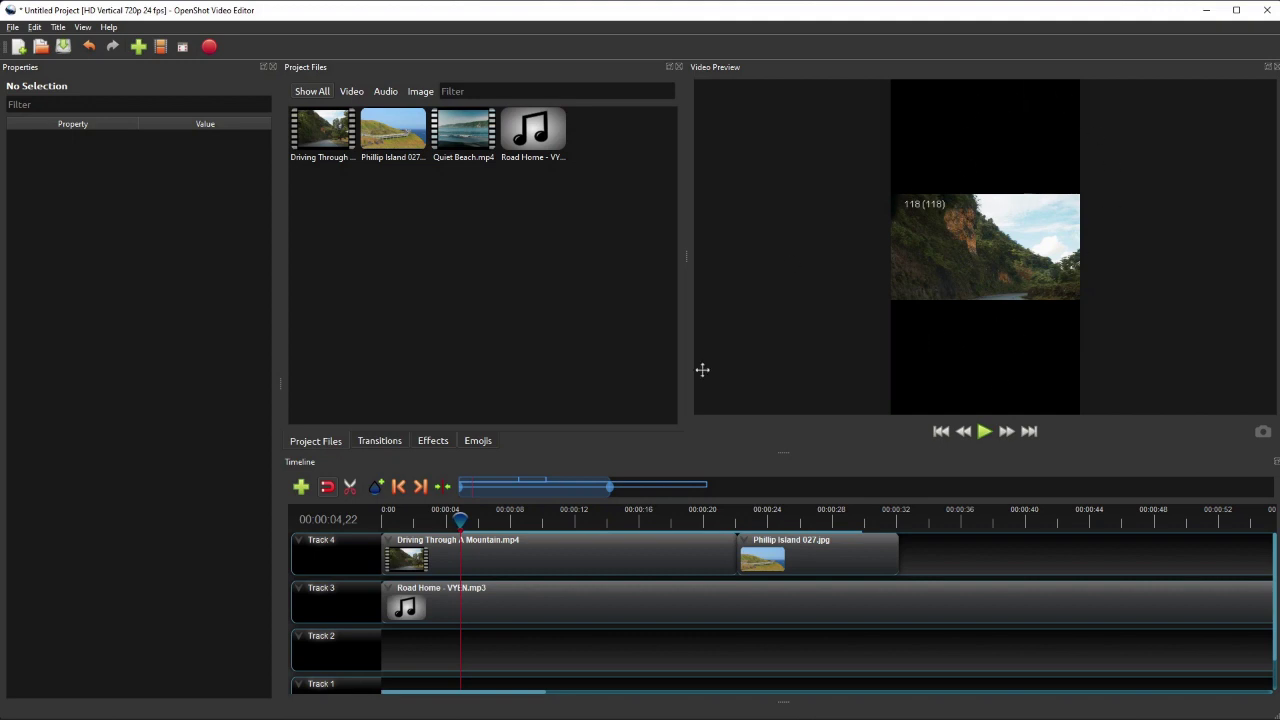
Try setting the driving clip's Scale to Crop, and undo both that change and the vertical profile
{"action": "left_click", "coordinate": [534, 552]}
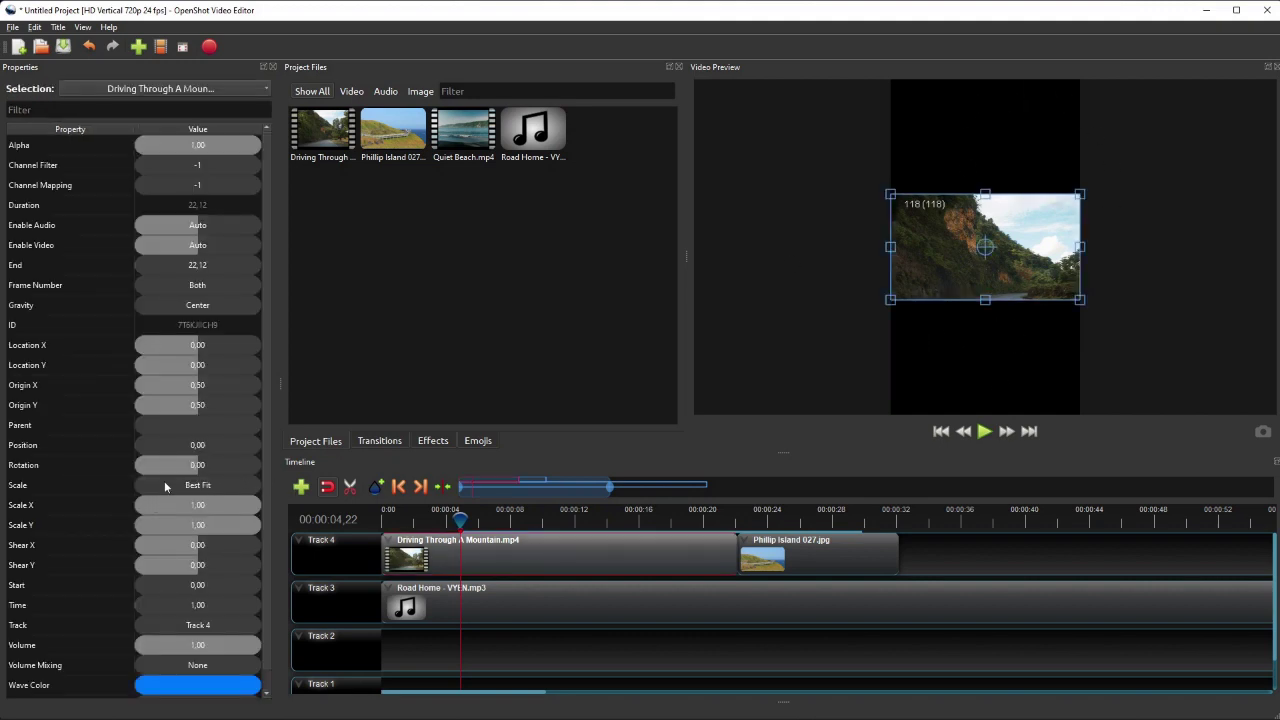
{"action": "left_click", "coordinate": [190, 484]}
{"action": "left_click", "coordinate": [199, 486]}
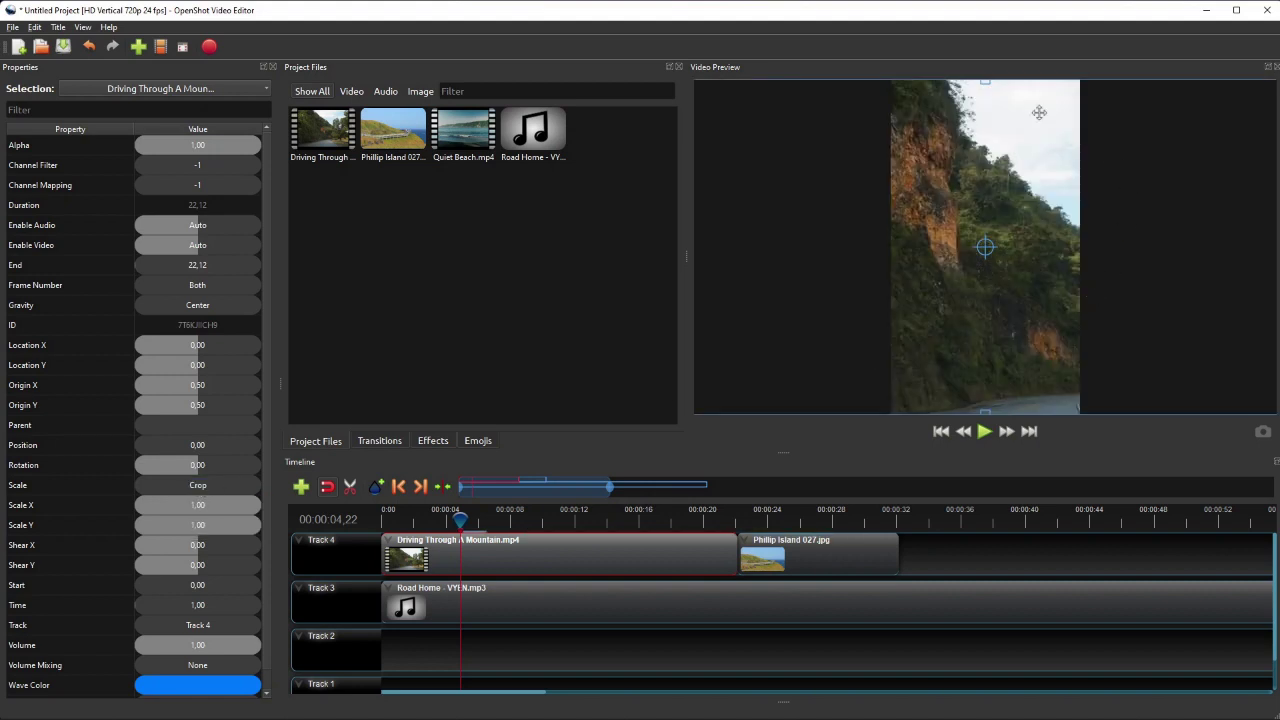
{"action": "key", "text": "ctrl+z"}
{"action": "key", "text": "ctrl+z"}
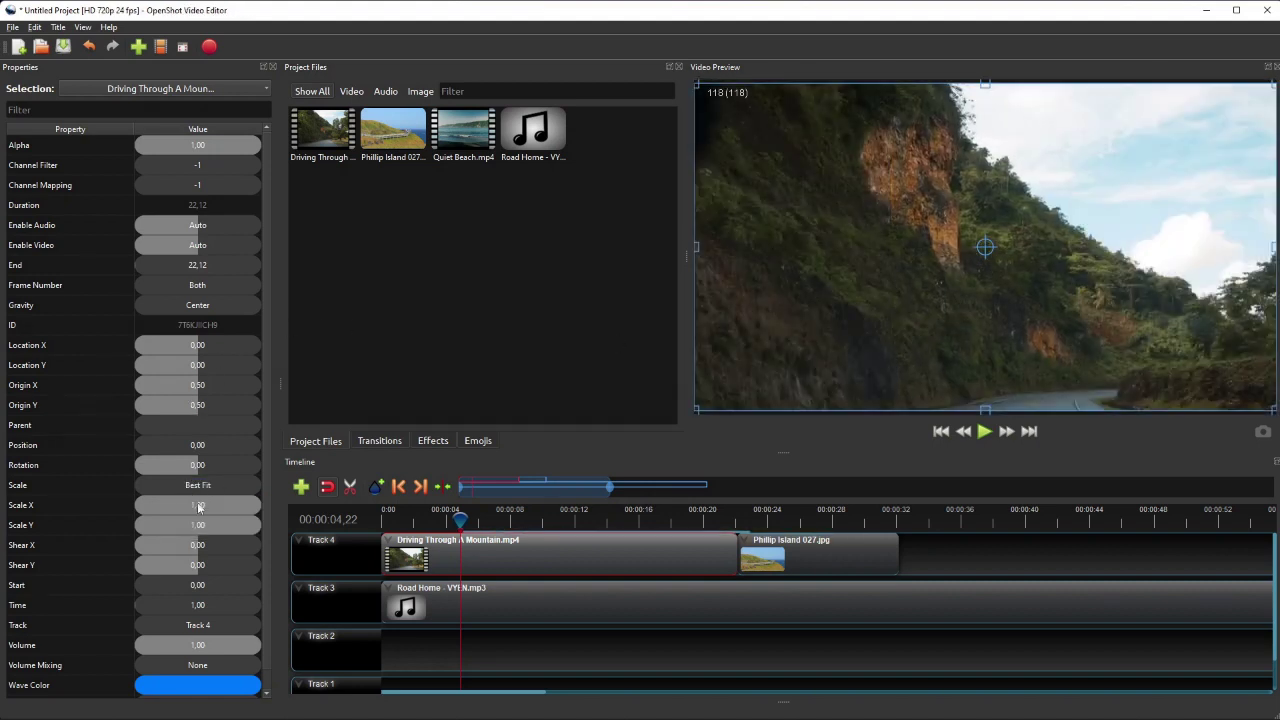
Try shrinking the driving clip with Scale X at 0,41 and Scale Y at 0,47, and undo both changes
{"action": "left_click", "coordinate": [115, 503]}
{"action": "key", "text": "Down"}
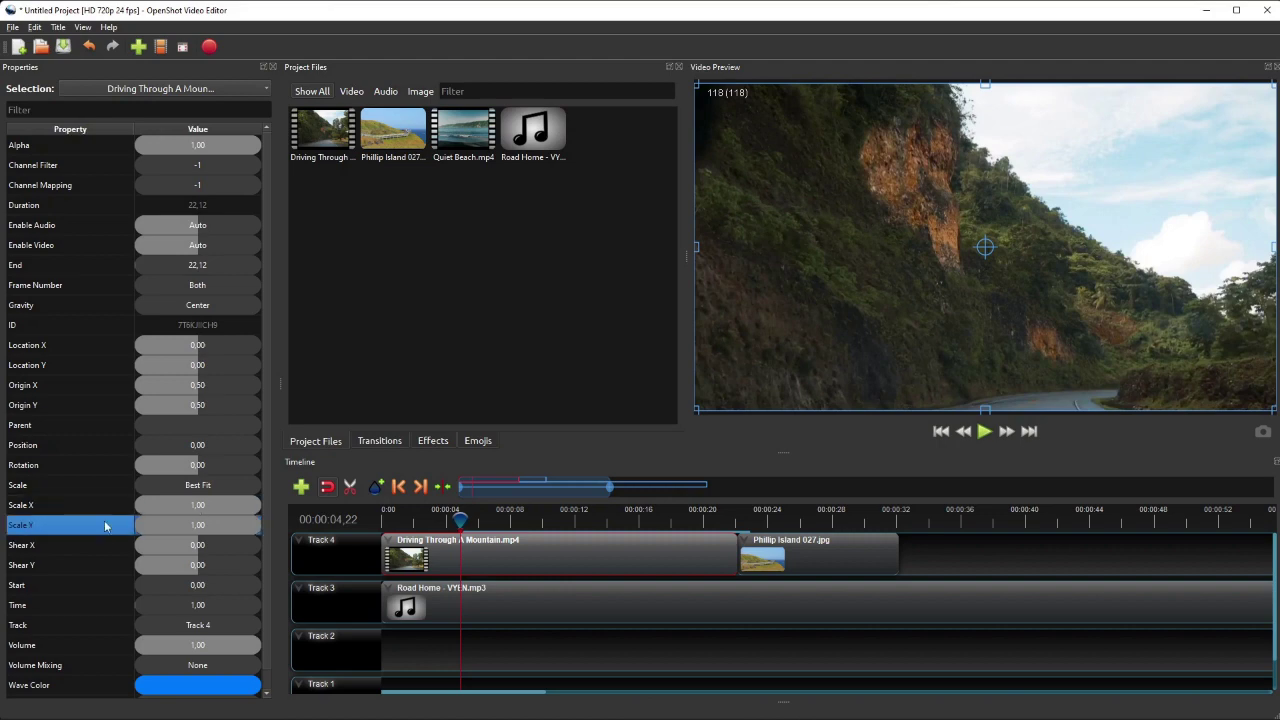
{"action": "left_click", "coordinate": [104, 506]}
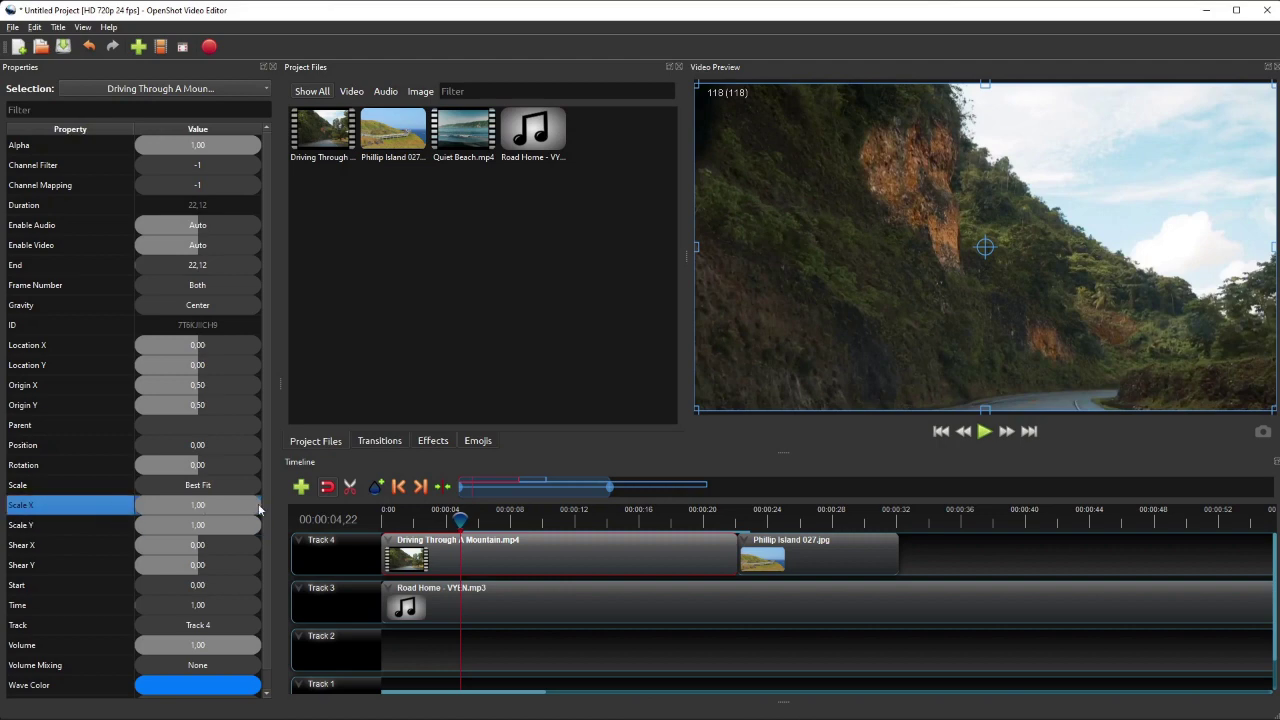
{"action": "left_click_drag", "start_coordinate": [258, 508], "coordinate": [187, 530]}
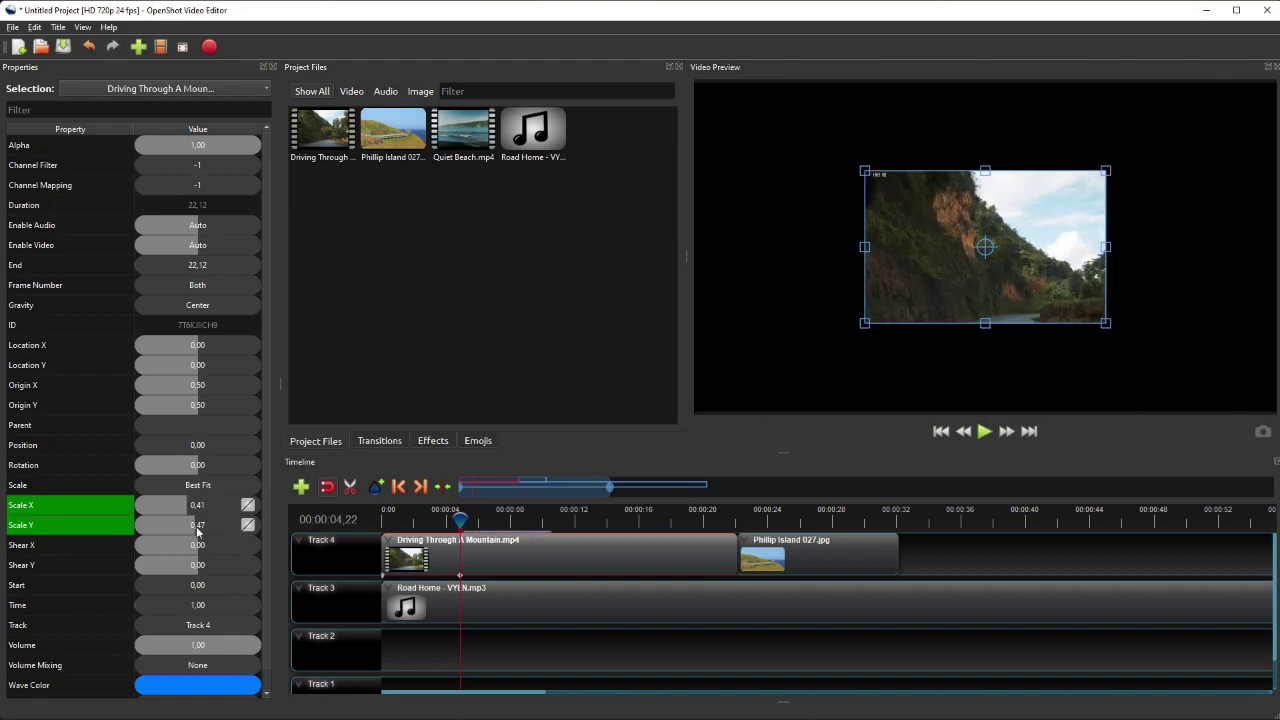
{"action": "key", "text": "ctrl+z"}
{"action": "key", "text": "ctrl+z"}
Examine the driving clip's Volume property and the Volume Mixing, Wave Color and Waveform properties below it
{"action": "left_click", "coordinate": [64, 646]}
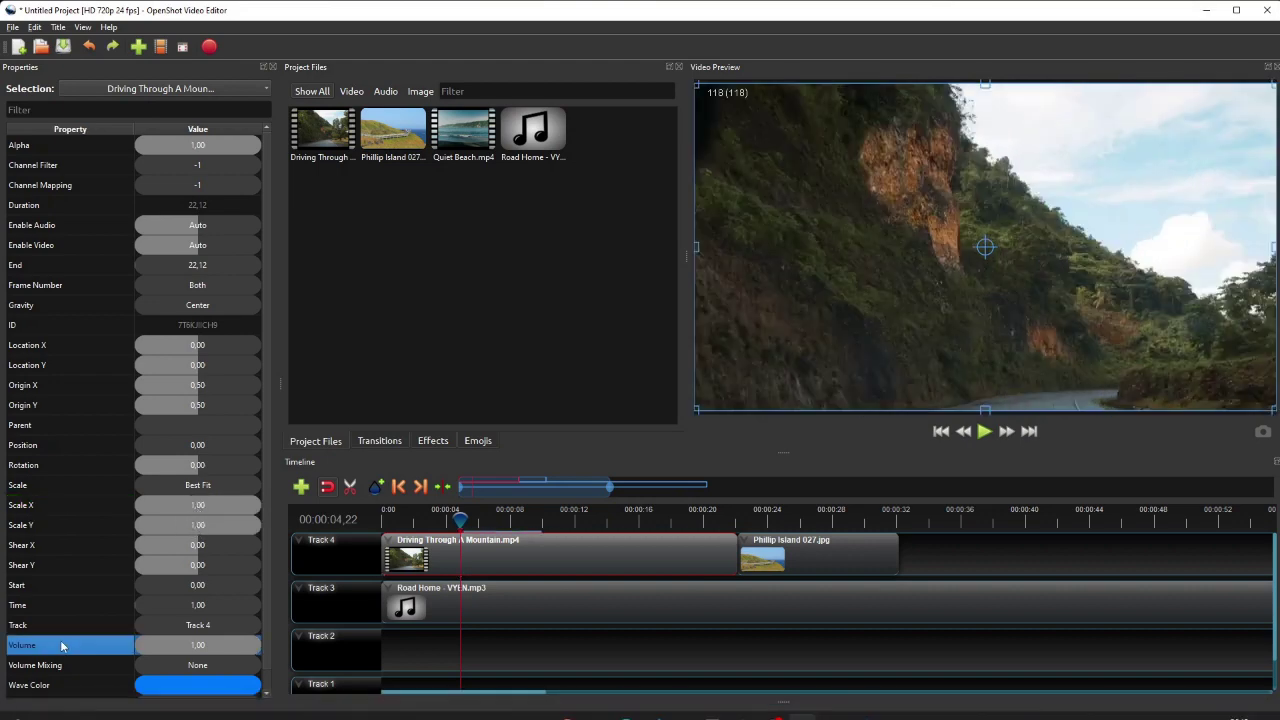
{"action": "scroll", "coordinate": [195, 648], "scroll_direction": "down", "scroll_amount": 1}
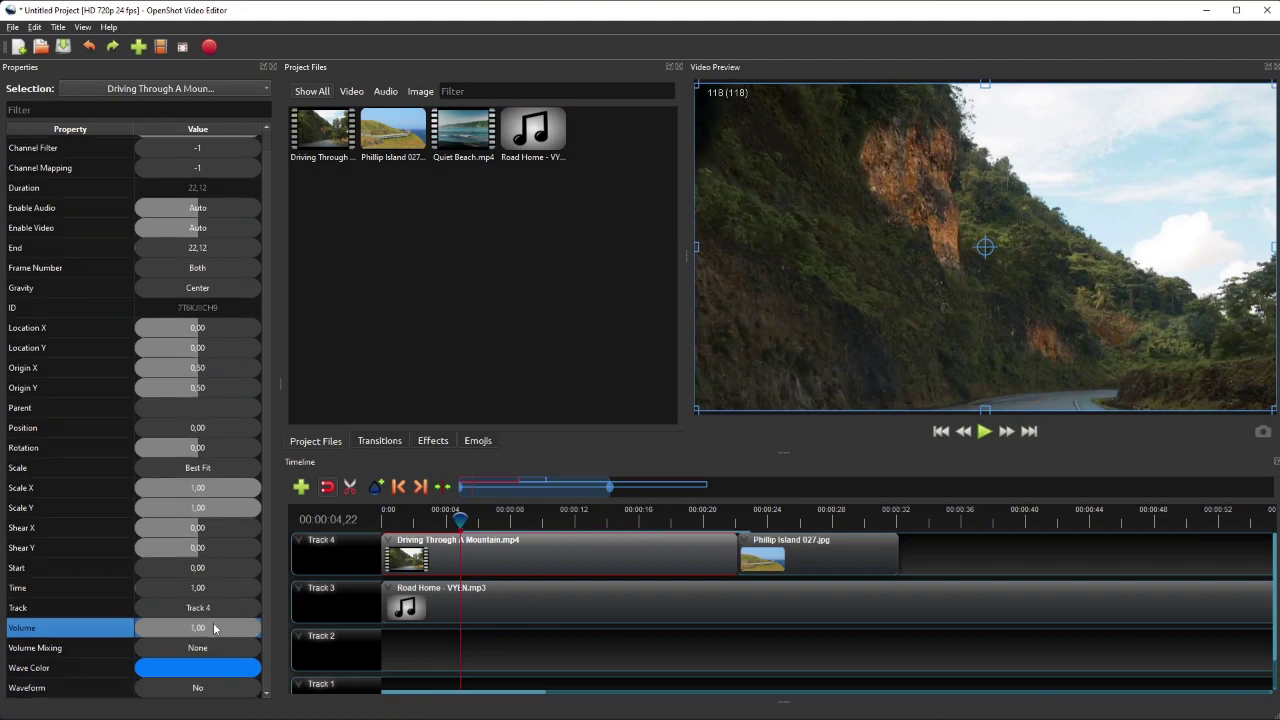
{"action": "scroll", "coordinate": [183, 585], "scroll_direction": "up", "scroll_amount": 1}
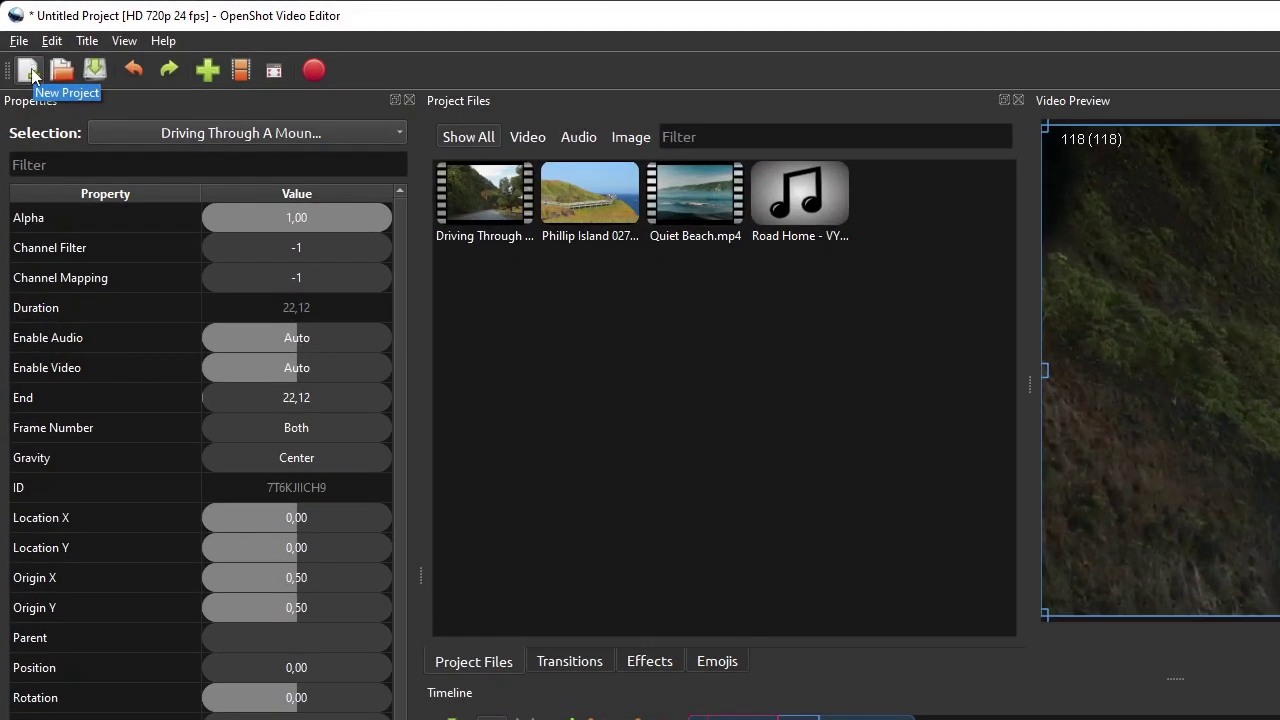
Start a new empty project in place of the current one
{"action": "left_click", "coordinate": [32, 76]}
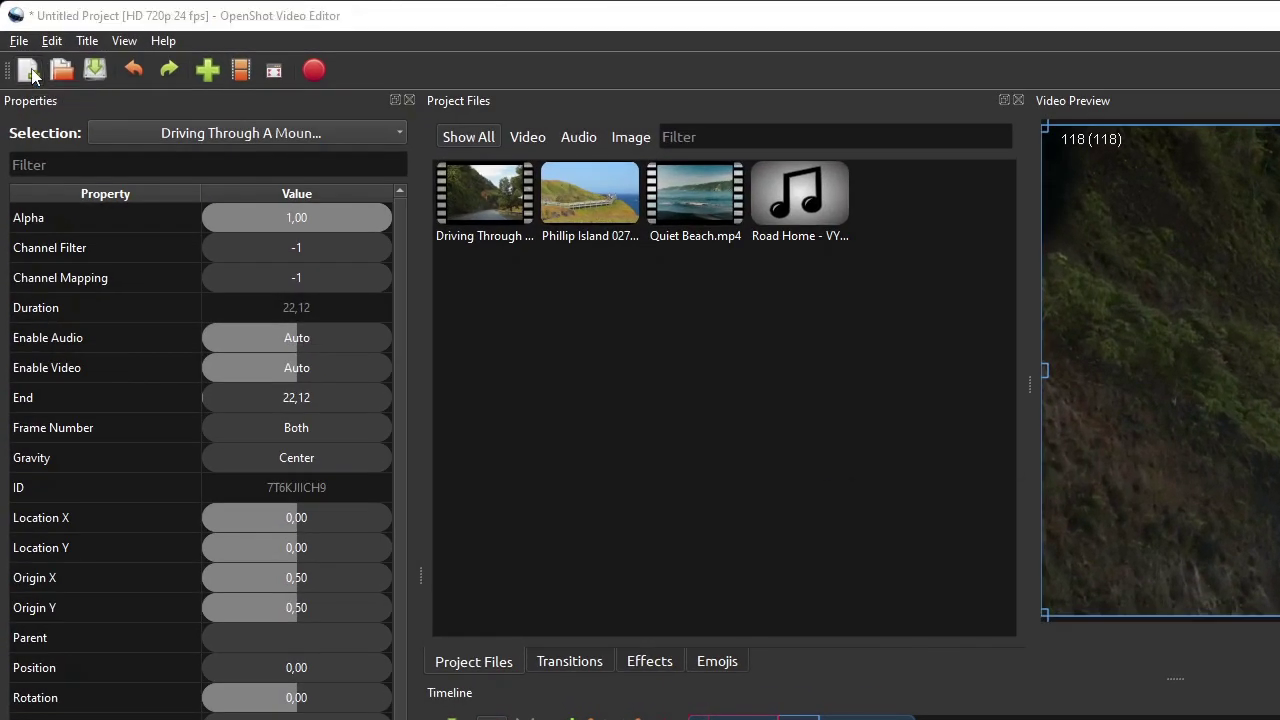
{"action": "left_click", "coordinate": [962, 578]}
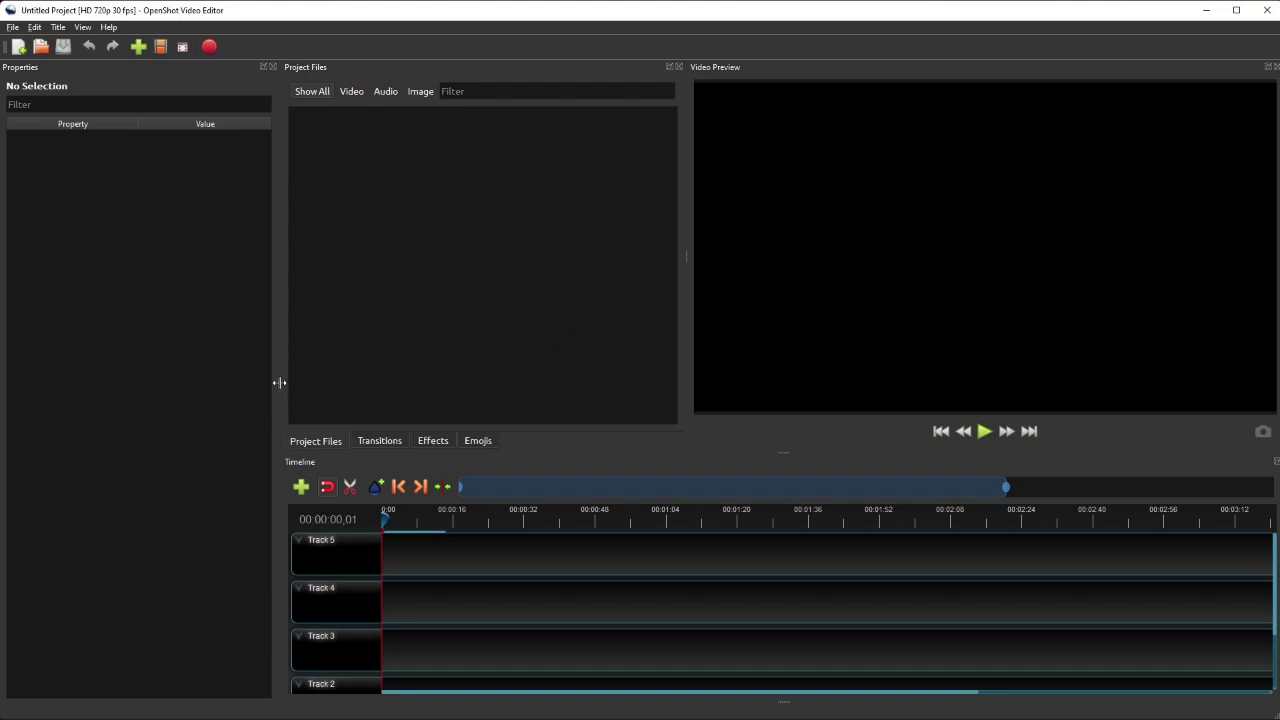
Narrow the Properties panel and zoom in the timeline to 8-second ruler intervals
{"action": "left_click_drag", "start_coordinate": [278, 386], "coordinate": [227, 387]}
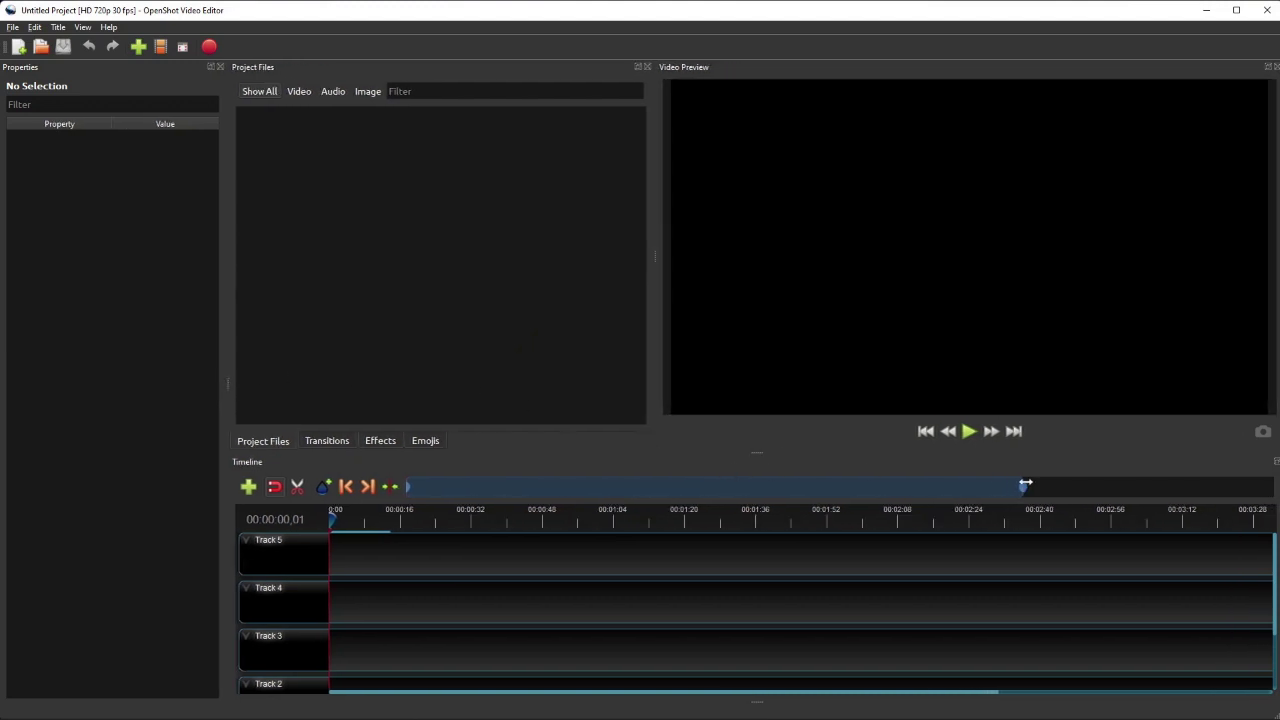
{"action": "left_click_drag", "start_coordinate": [1025, 483], "coordinate": [655, 489]}
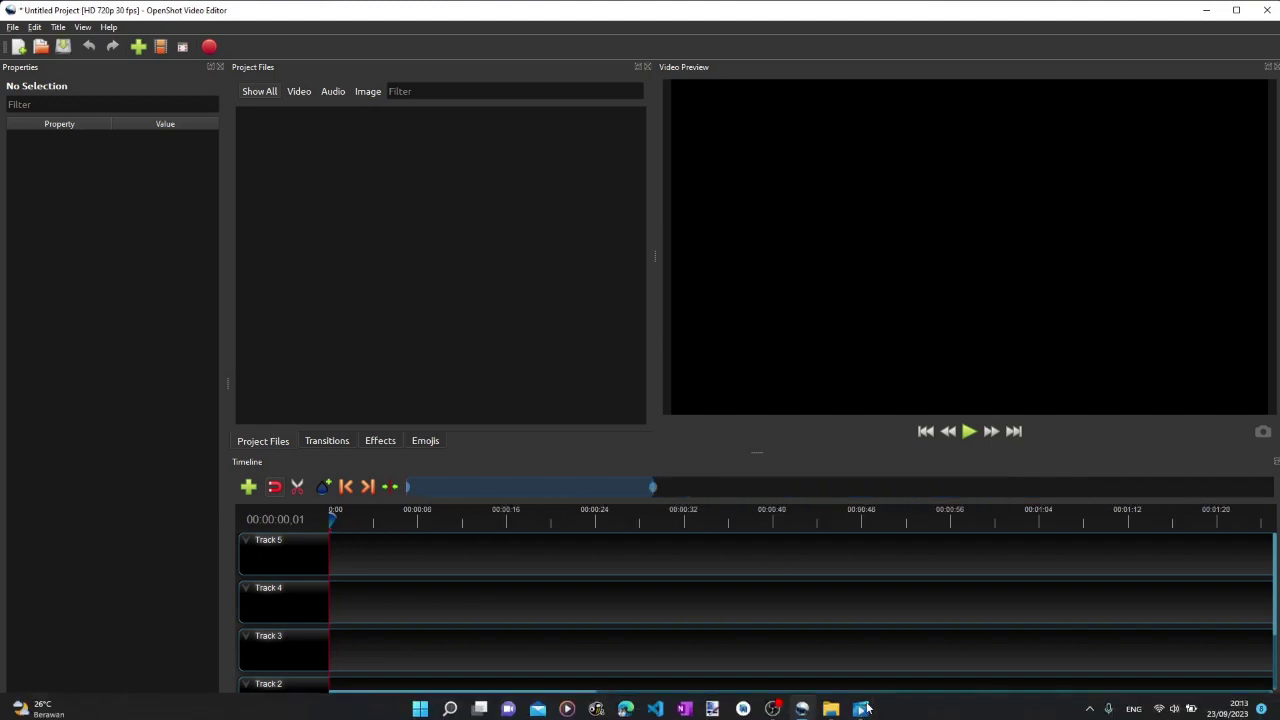
Switch to File Explorer to view the media files in the Materials folder, and minimize the window
{"action": "left_click", "coordinate": [831, 710]}
{"action": "left_click", "coordinate": [477, 367]}
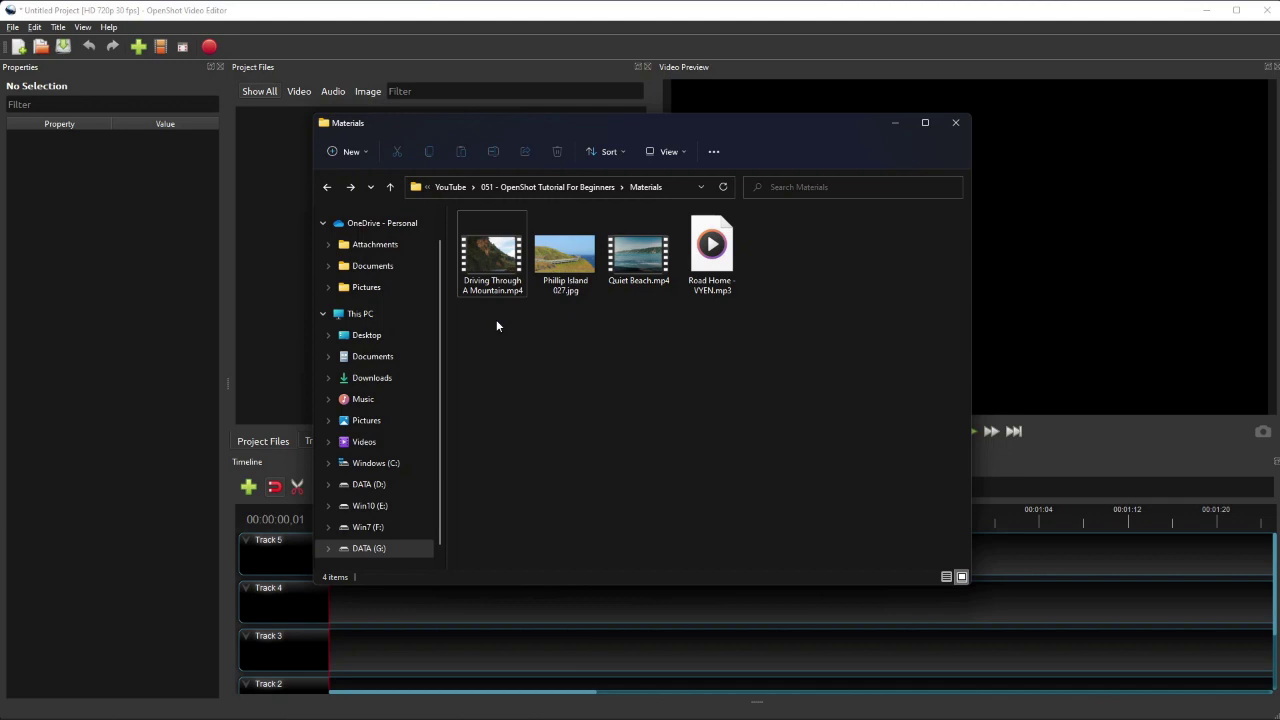
{"action": "left_click", "coordinate": [894, 123]}
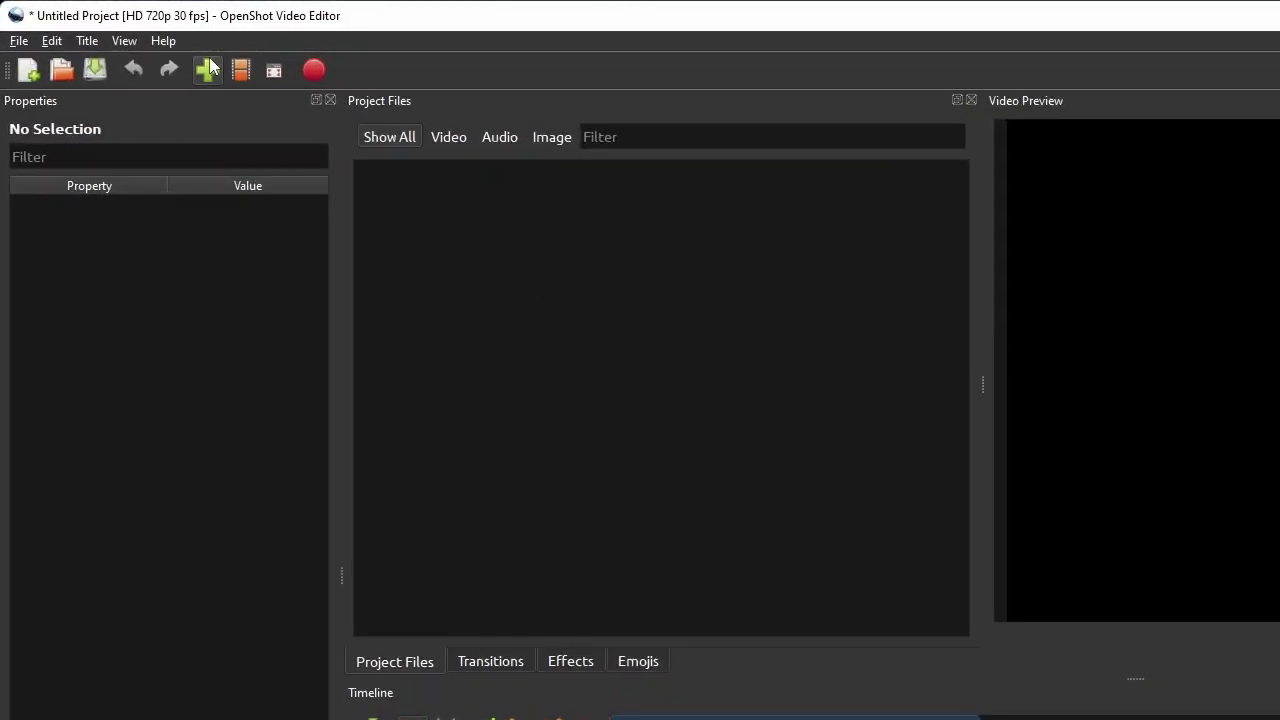
Import Driving Through A Mountain.mp4 from the Materials folder using the file import dialog
{"action": "left_click", "coordinate": [207, 68]}
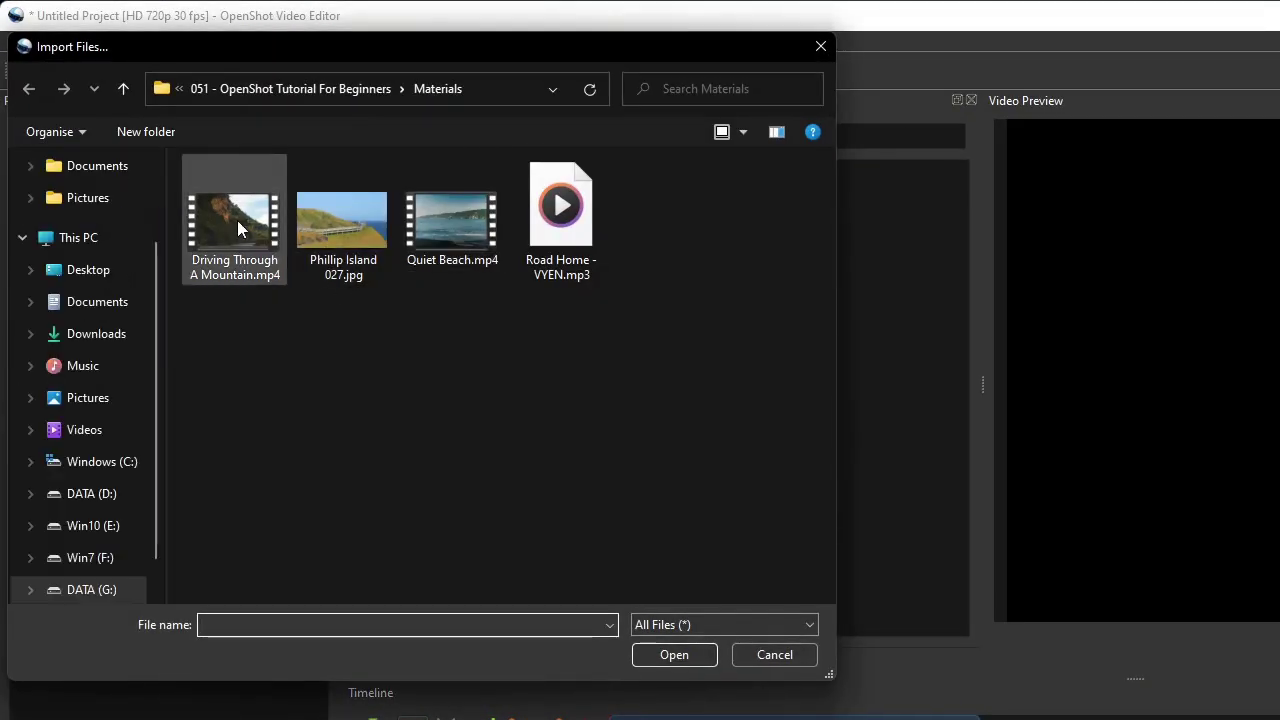
{"action": "left_click", "coordinate": [237, 220]}
{"action": "left_click", "coordinate": [640, 655]}
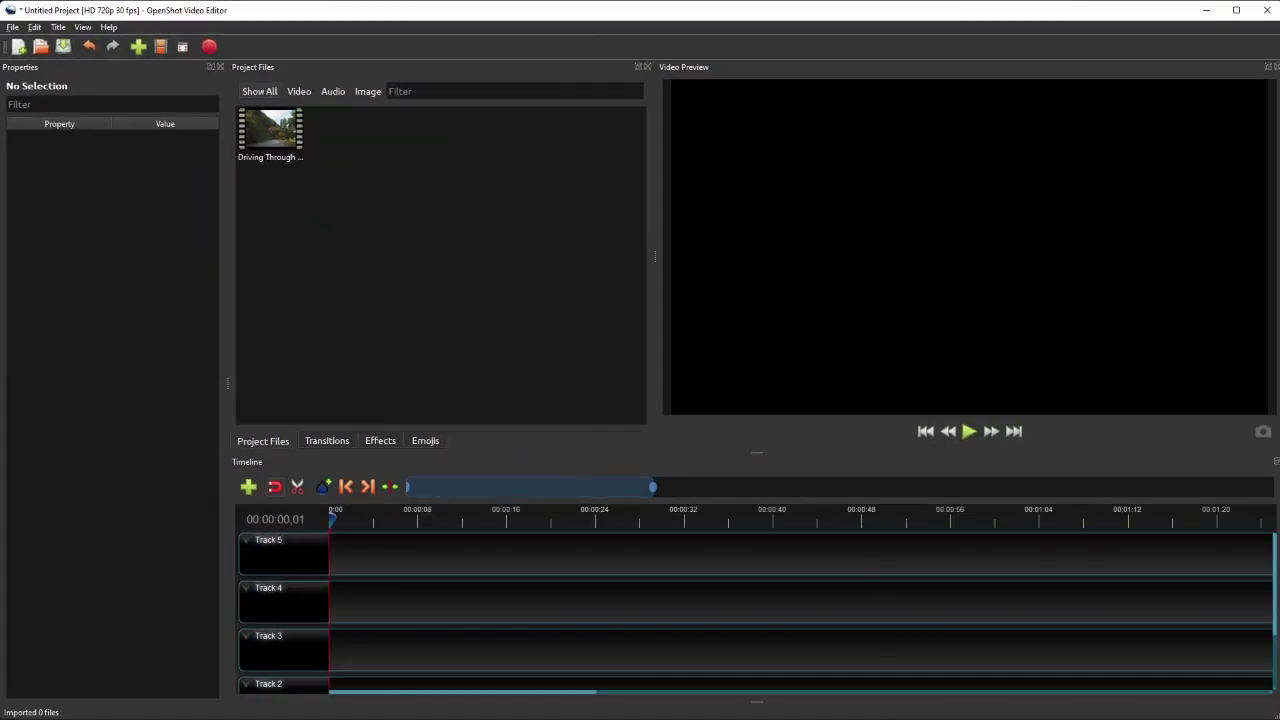
Switch to File Explorer, bring Quiet Beach.mp4 and Road Home - VYEN.mp3 into the project files, and minimize the window
{"action": "left_click", "coordinate": [830, 704]}
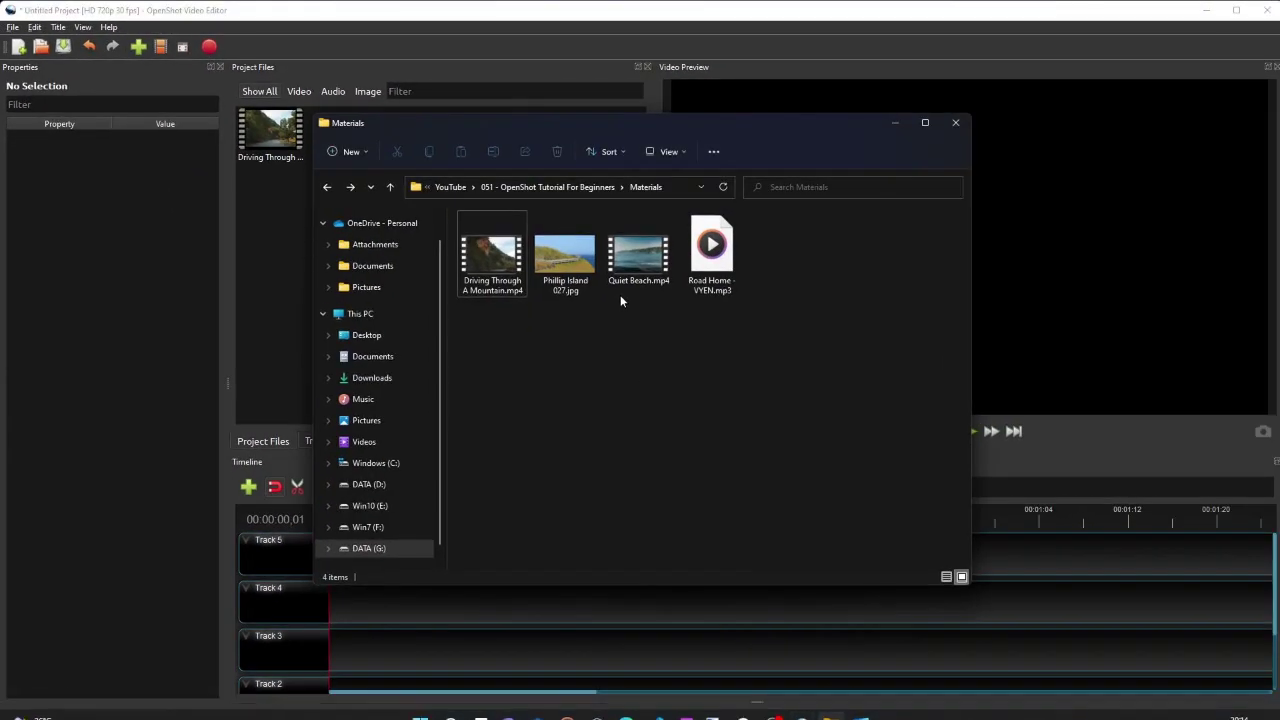
{"action": "left_click_drag", "start_coordinate": [620, 297], "coordinate": [745, 212]}
{"action": "left_click_drag", "start_coordinate": [638, 255], "coordinate": [283, 250]}
{"action": "left_click", "coordinate": [895, 123]}
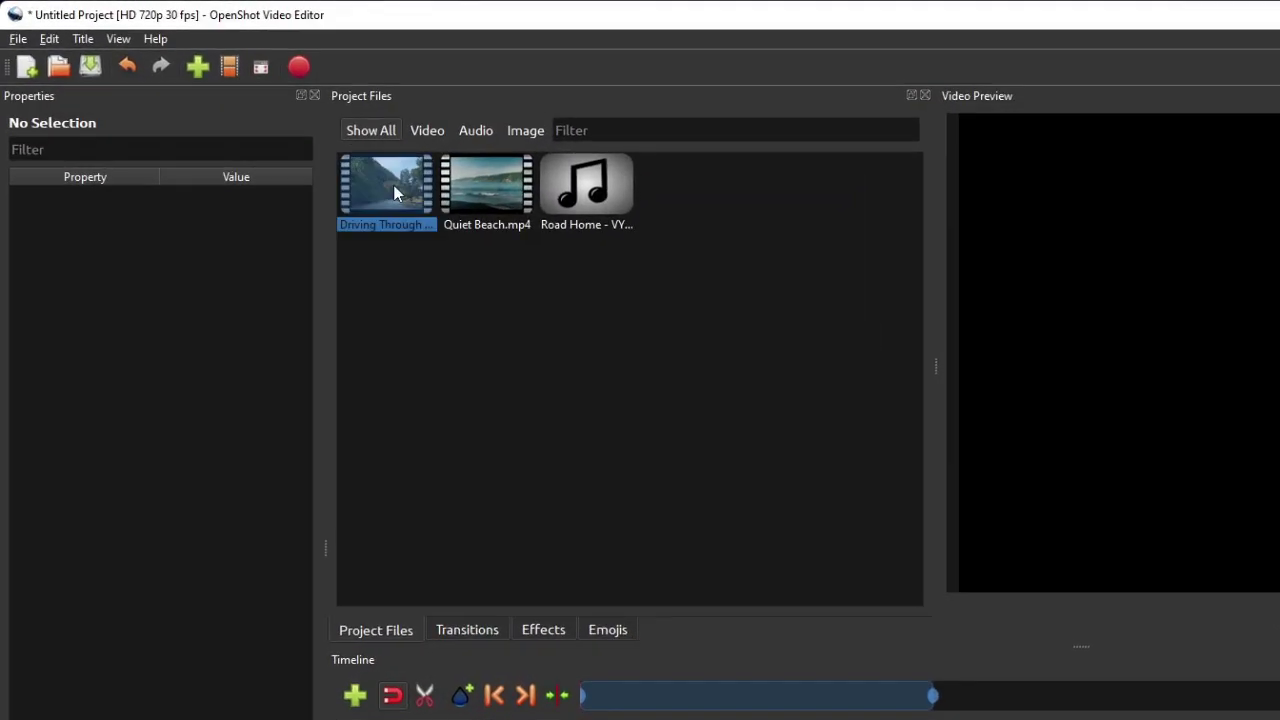
Check the resolution and frame rate in the file properties of Driving Through A Mountain.mp4, and close them without changes
{"action": "right_click", "coordinate": [273, 130]}
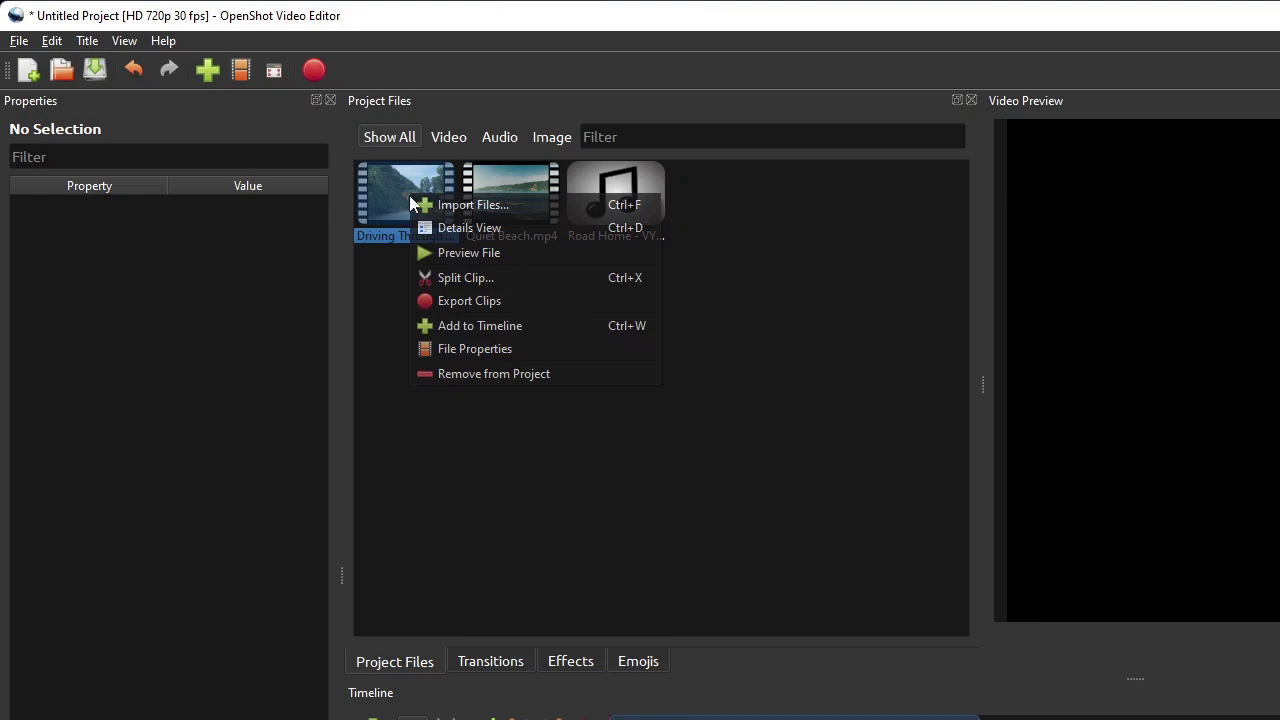
{"action": "left_click", "coordinate": [462, 349]}
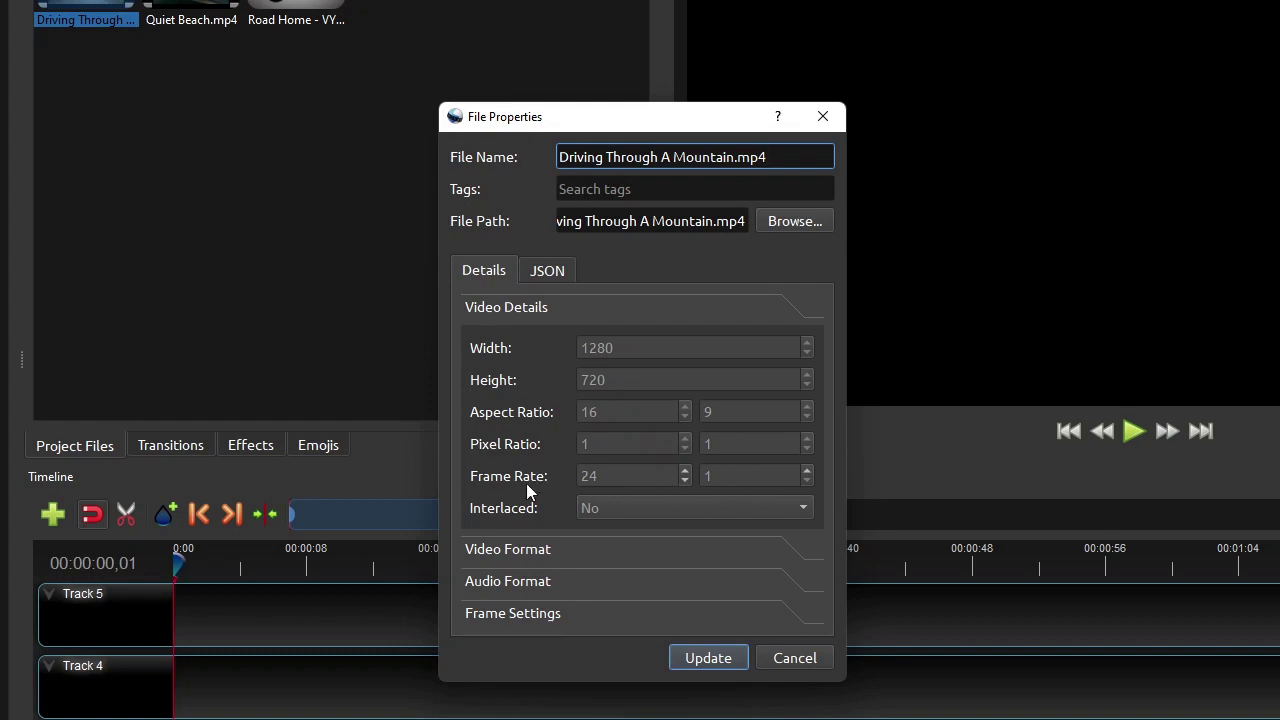
{"action": "left_click", "coordinate": [795, 657]}
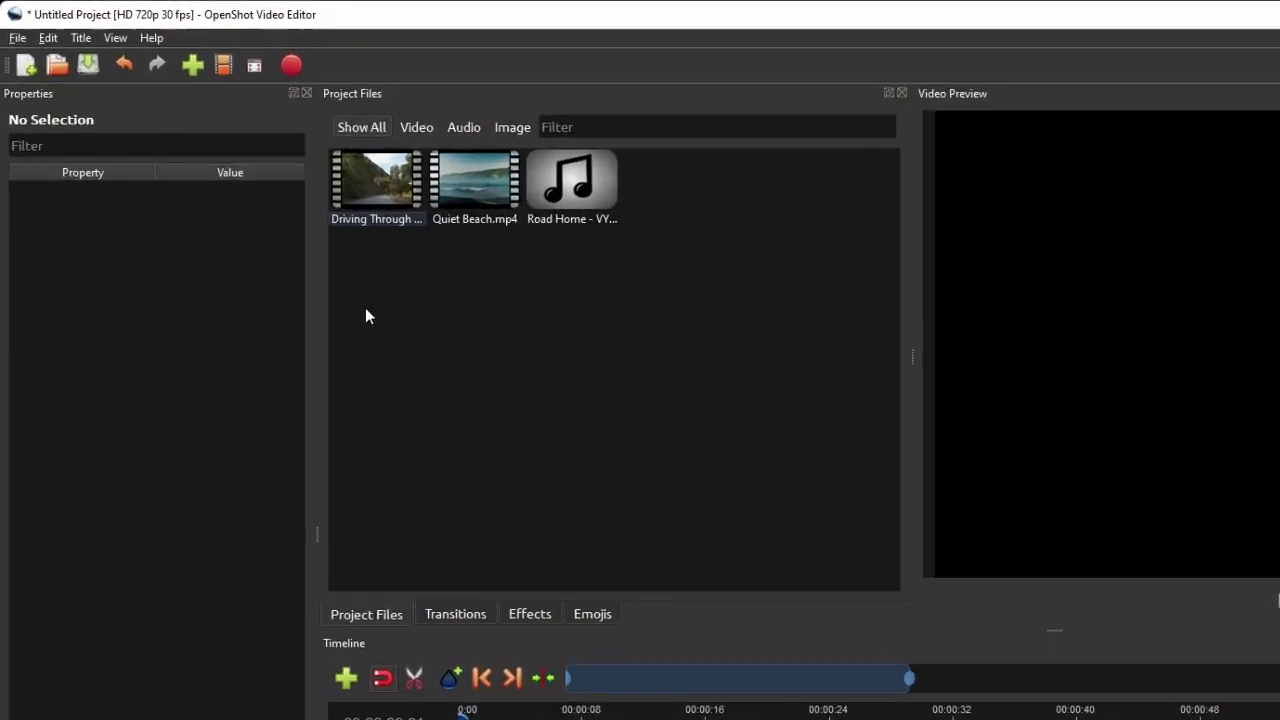
Set the project profile to HD 720p 24 fps
{"action": "left_click", "coordinate": [241, 70]}
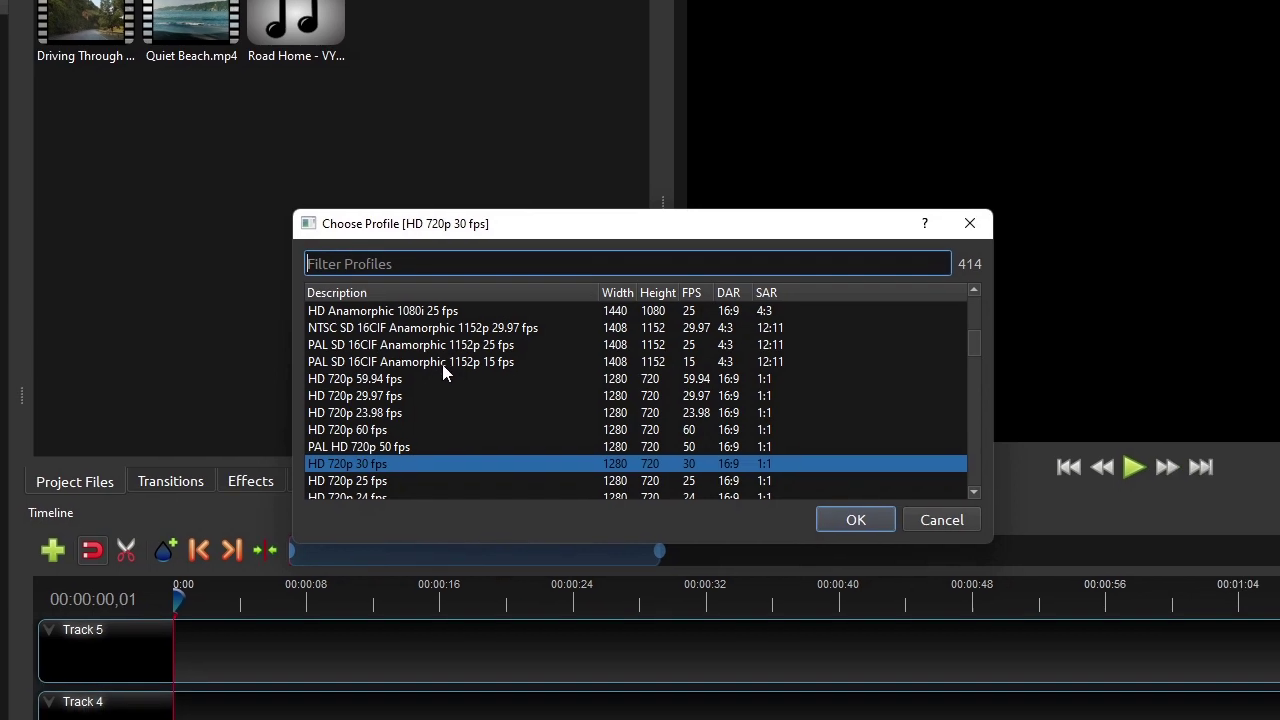
{"action": "scroll", "coordinate": [763, 553], "scroll_direction": "down", "scroll_amount": 1}
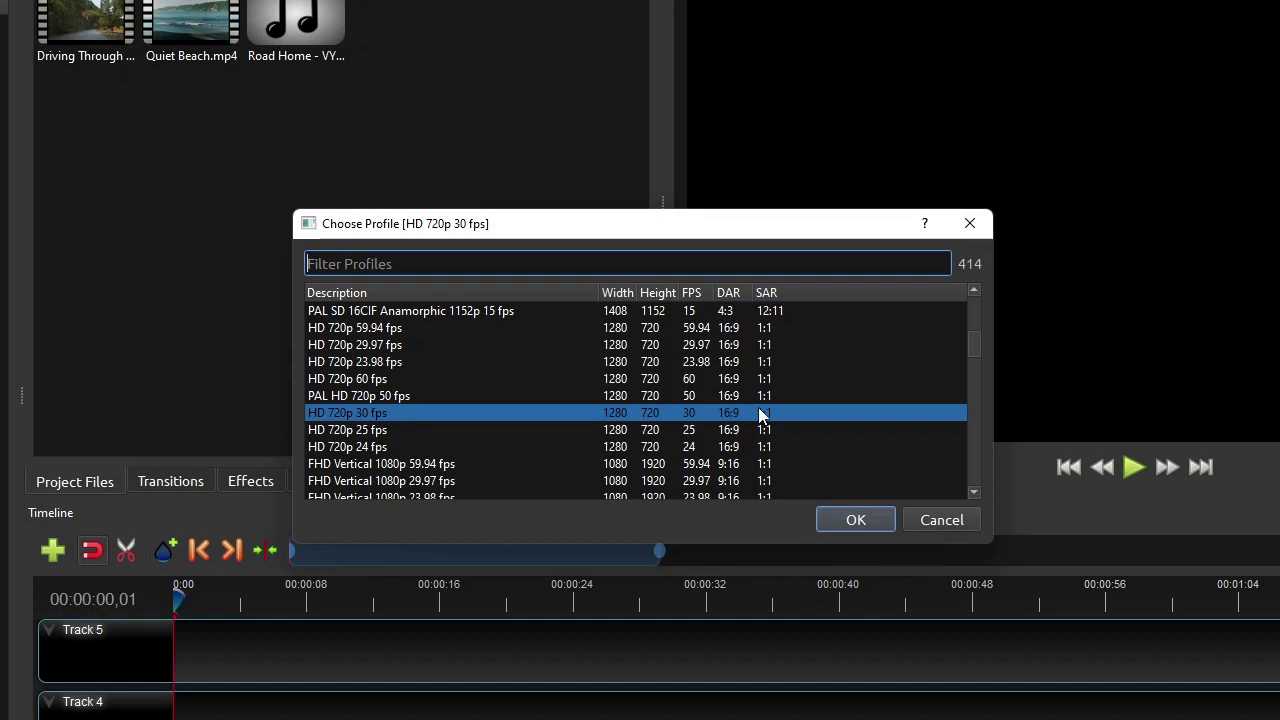
{"action": "left_click", "coordinate": [368, 450]}
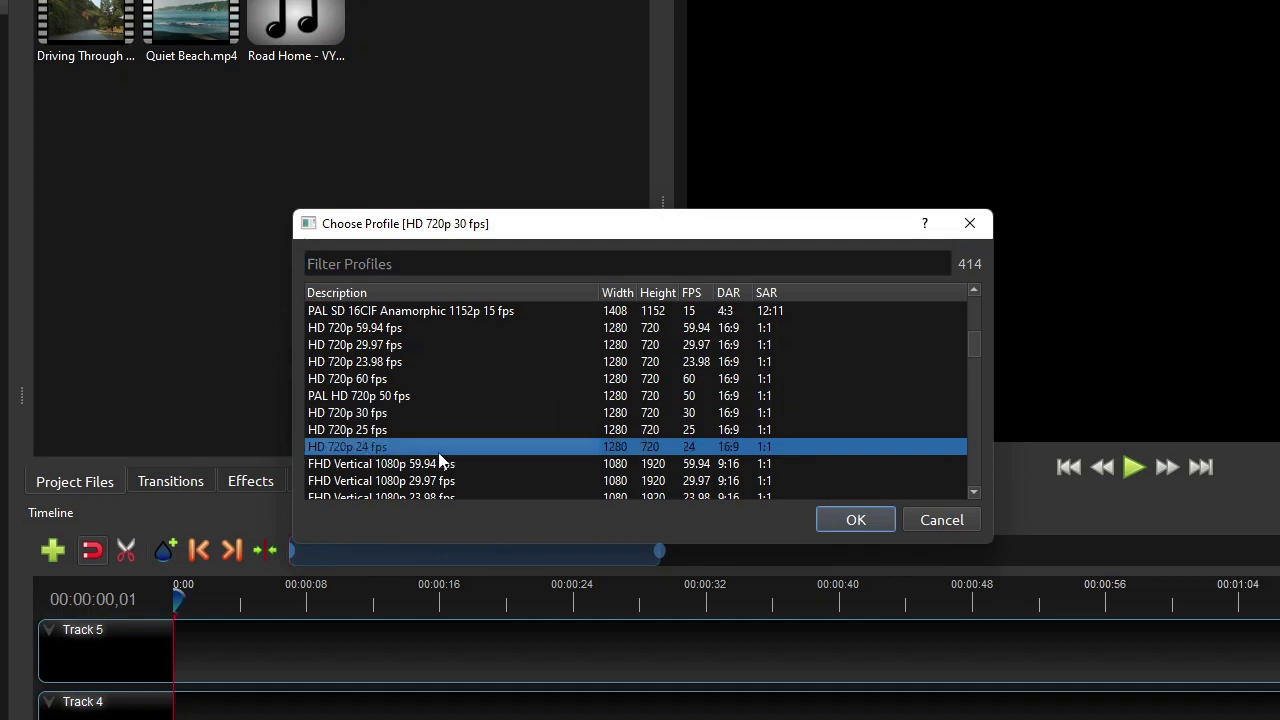
{"action": "left_click", "coordinate": [852, 520]}
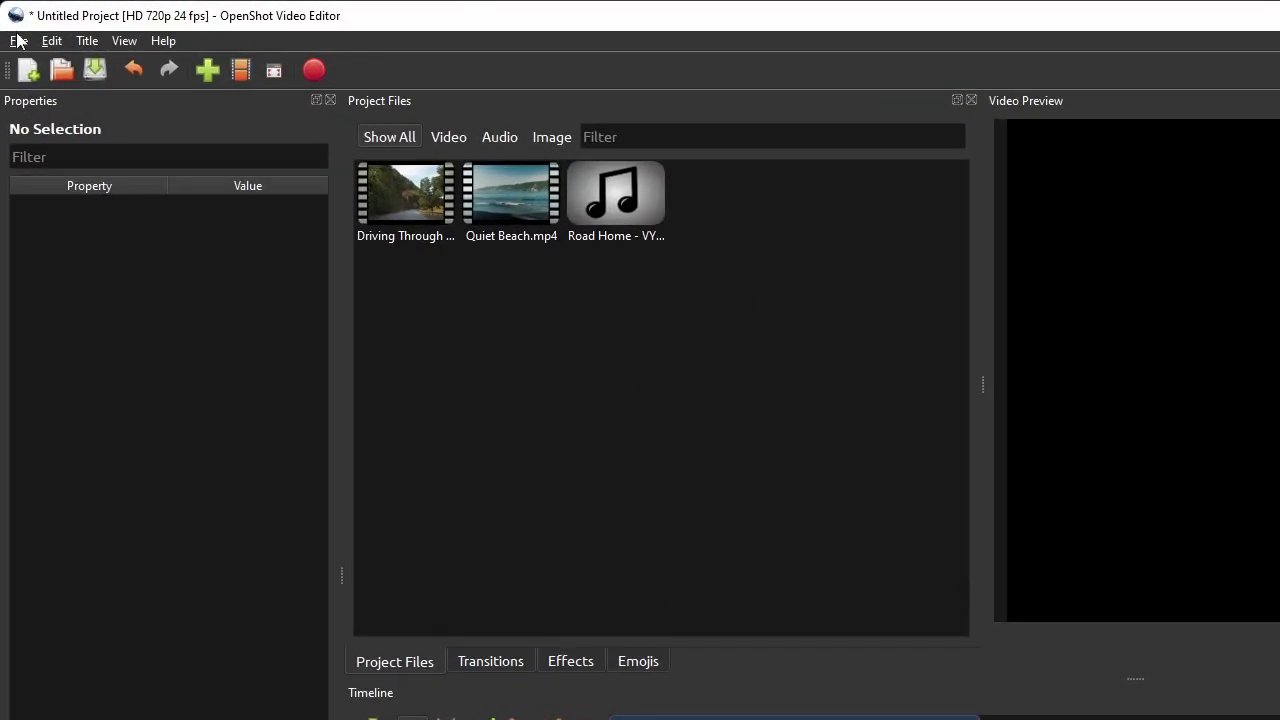
Save the project on the Desktop under the name Demo
{"action": "left_click", "coordinate": [13, 27]}
{"action": "left_click", "coordinate": [50, 138]}
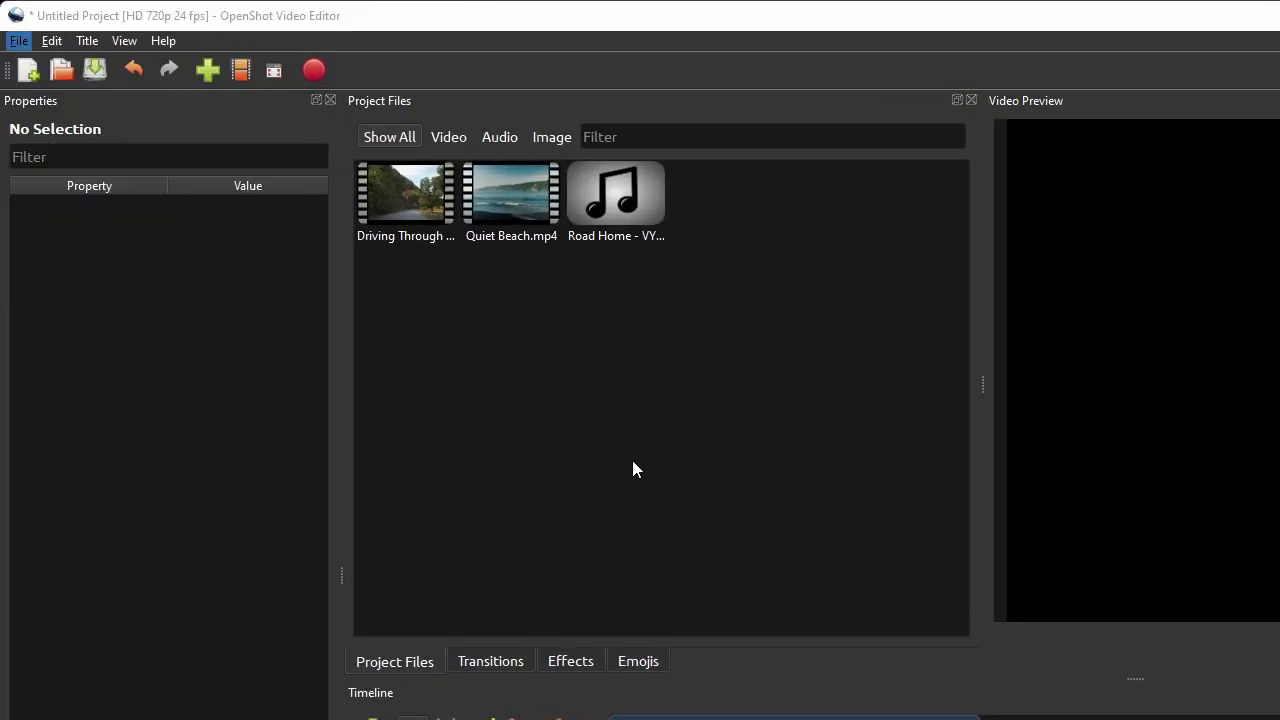
{"action": "type", "text": "Demo"}
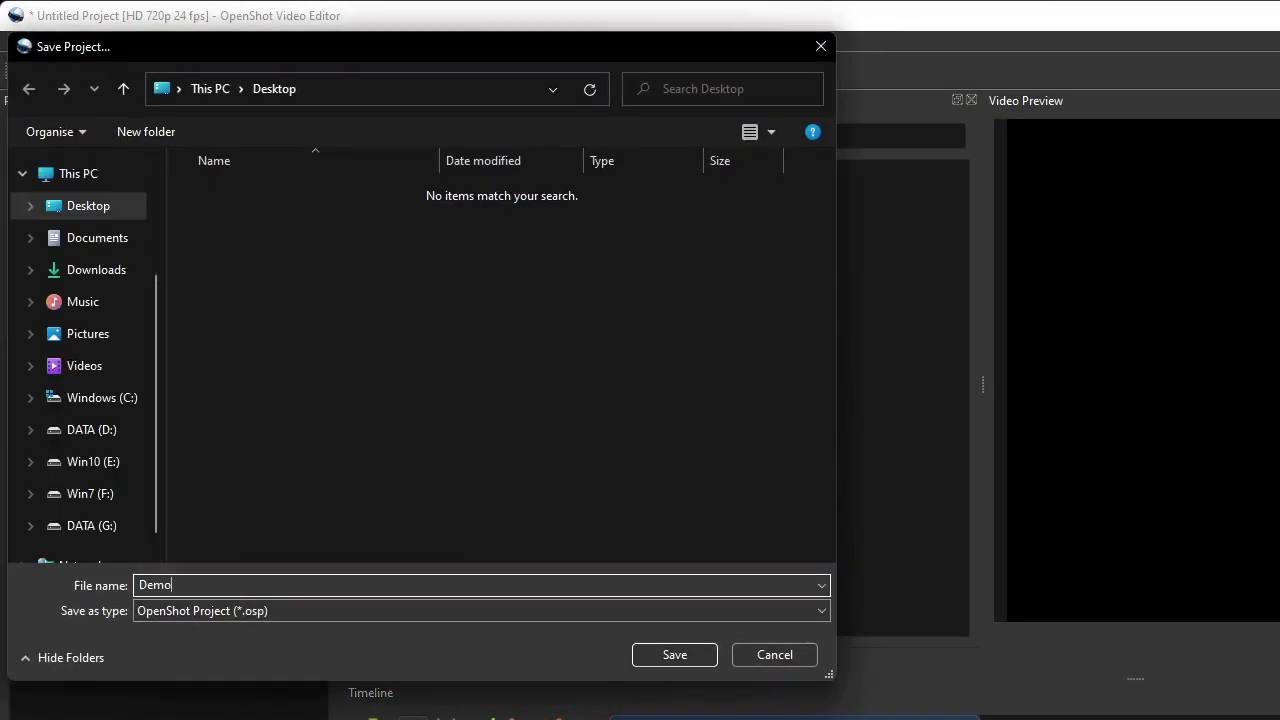
{"action": "key", "text": "Return"}
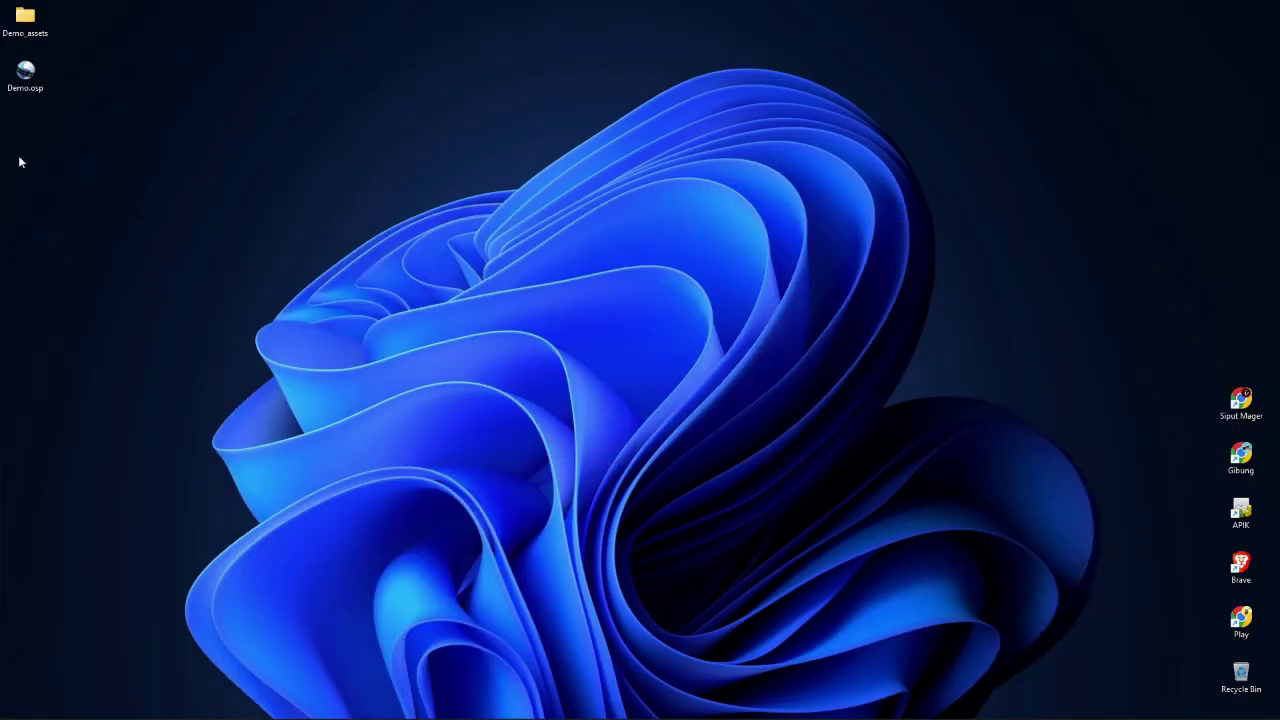
Select the Demo_assets folder and Demo.osp on the desktop and move them together away from the screen corner
{"action": "left_click_drag", "start_coordinate": [18, 160], "coordinate": [157, 171]}
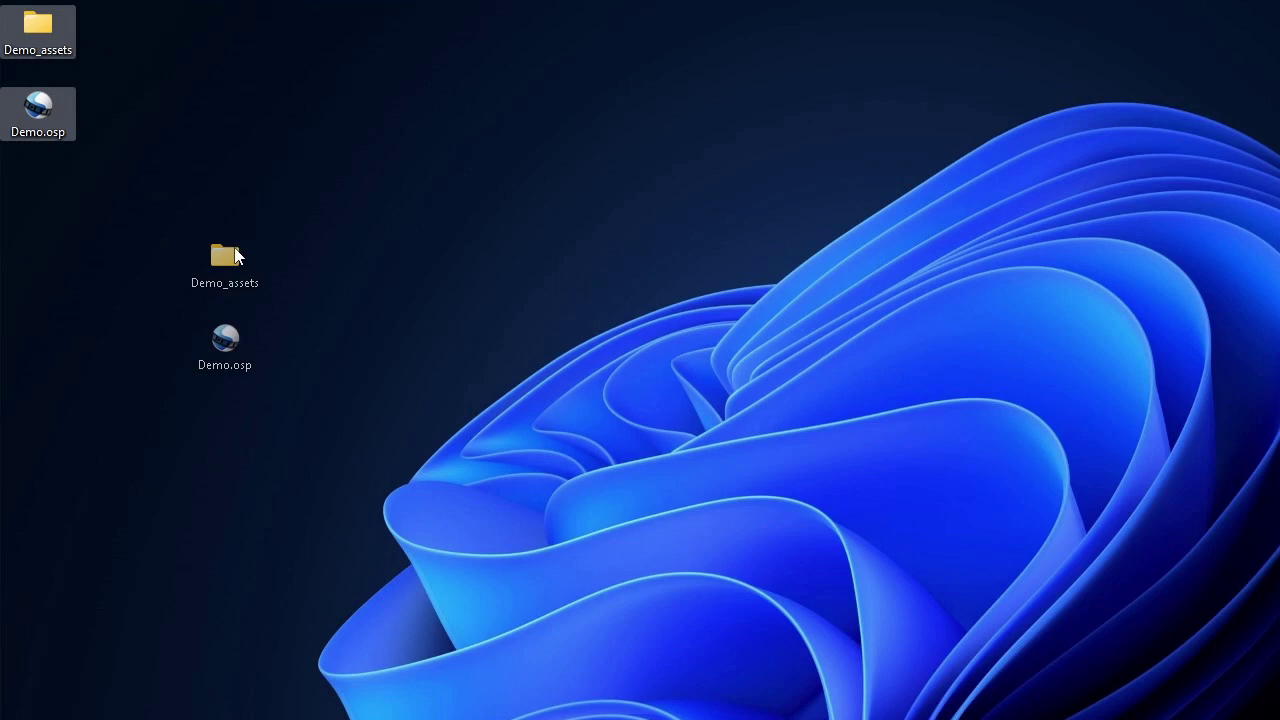
{"action": "left_click_drag", "start_coordinate": [238, 257], "coordinate": [240, 262]}
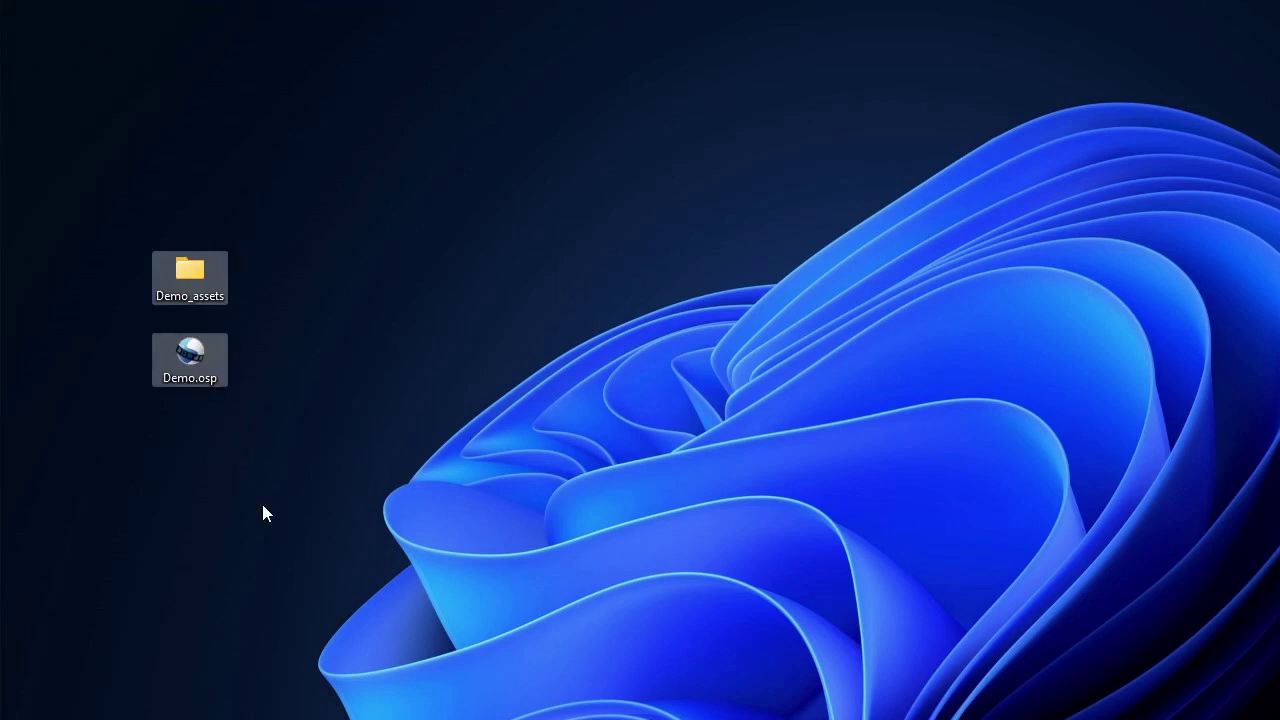
Point out Demo.osp and the Demo_assets folder on the desktop, and open the folder to view its contents
{"action": "left_click", "coordinate": [185, 418]}
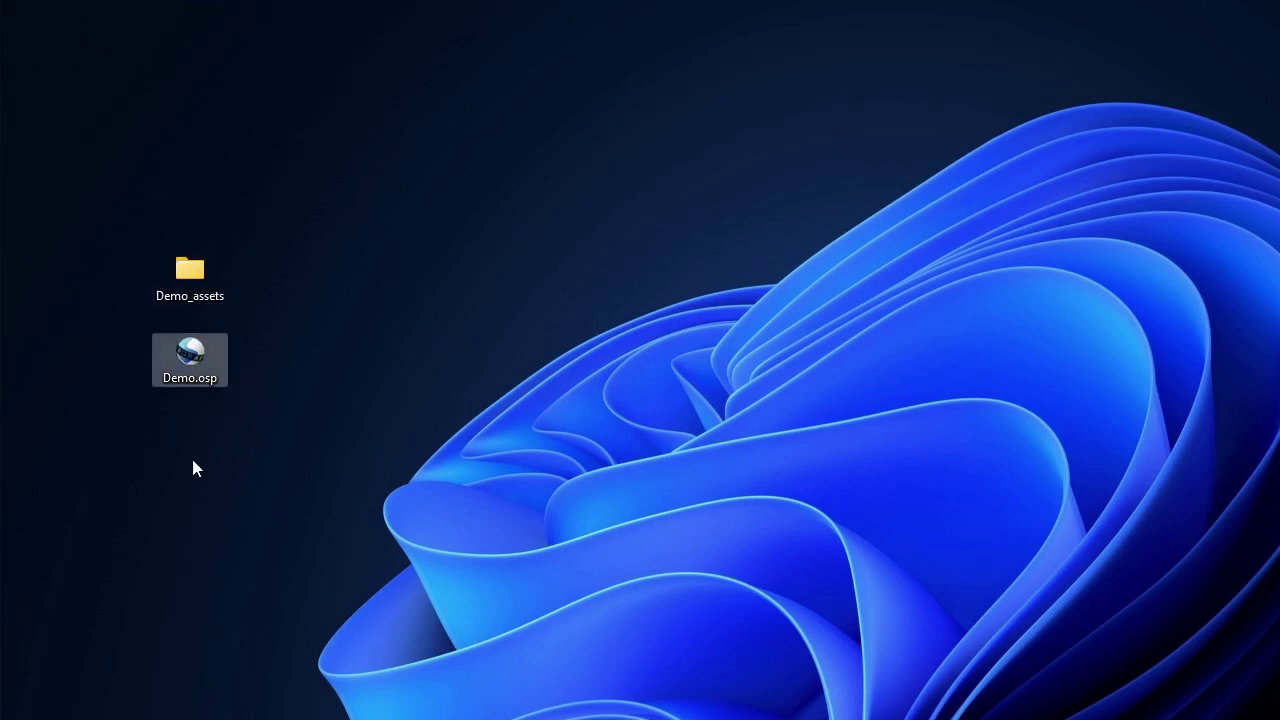
{"action": "left_click", "coordinate": [193, 262]}
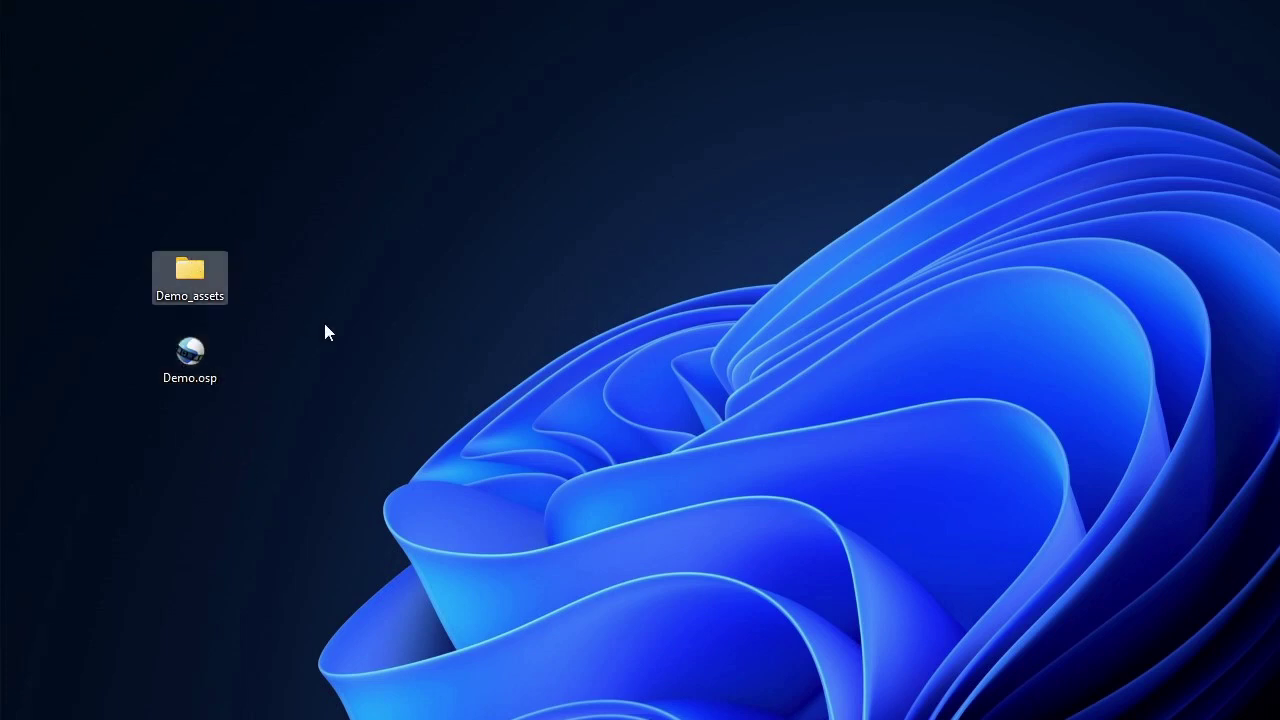
{"action": "left_click", "coordinate": [285, 479]}
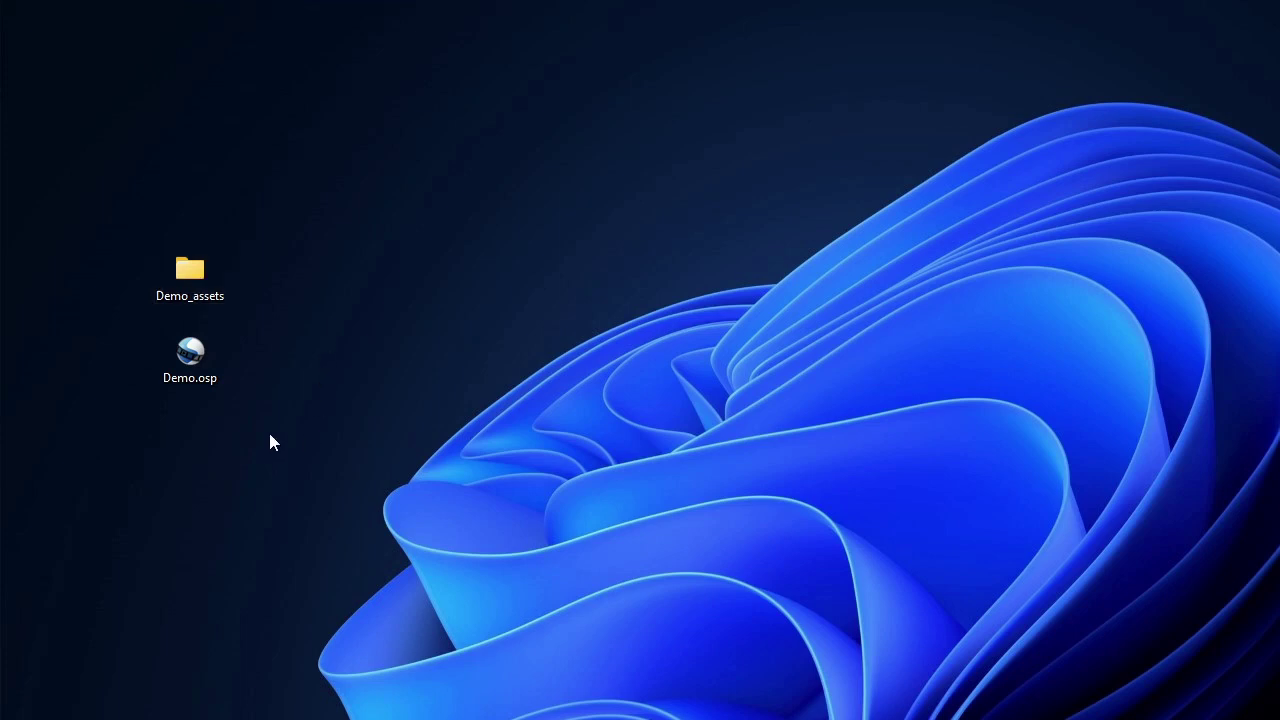
{"action": "double_click", "coordinate": [191, 275]}
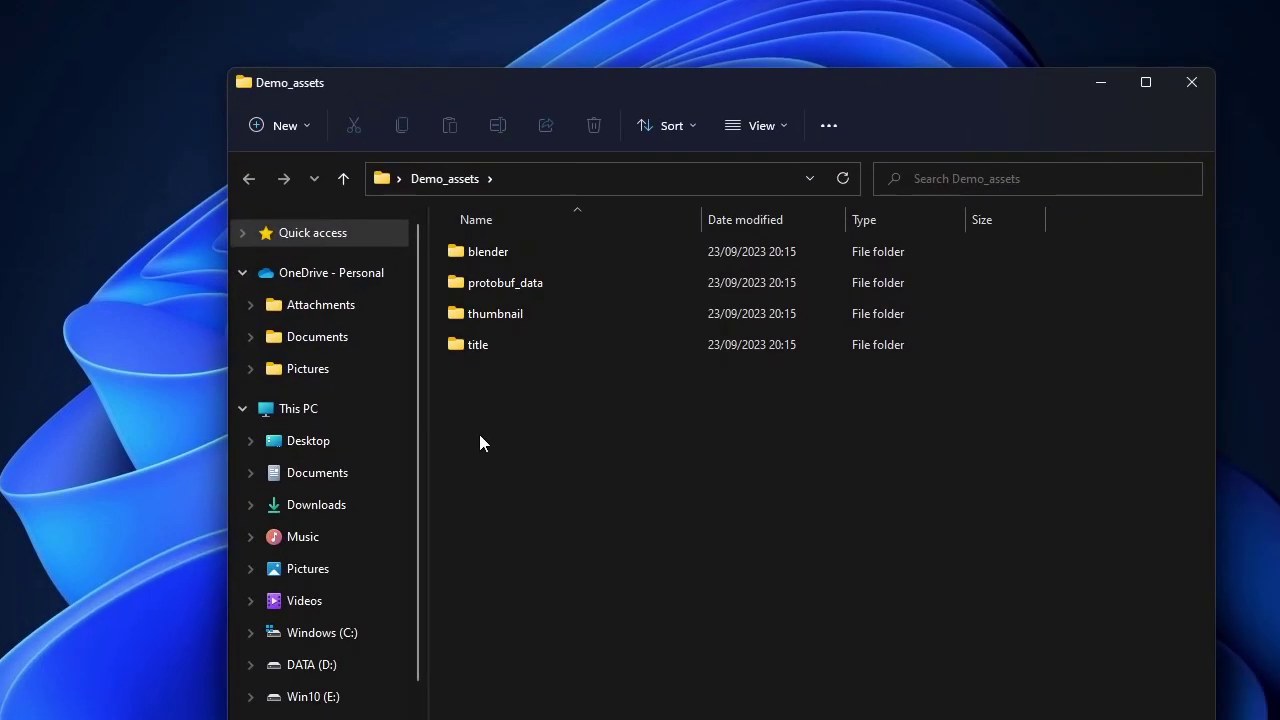
Look inside the blender and title subfolders of Demo_assets
{"action": "left_click_drag", "start_coordinate": [479, 443], "coordinate": [553, 352]}
{"action": "left_click", "coordinate": [472, 253]}
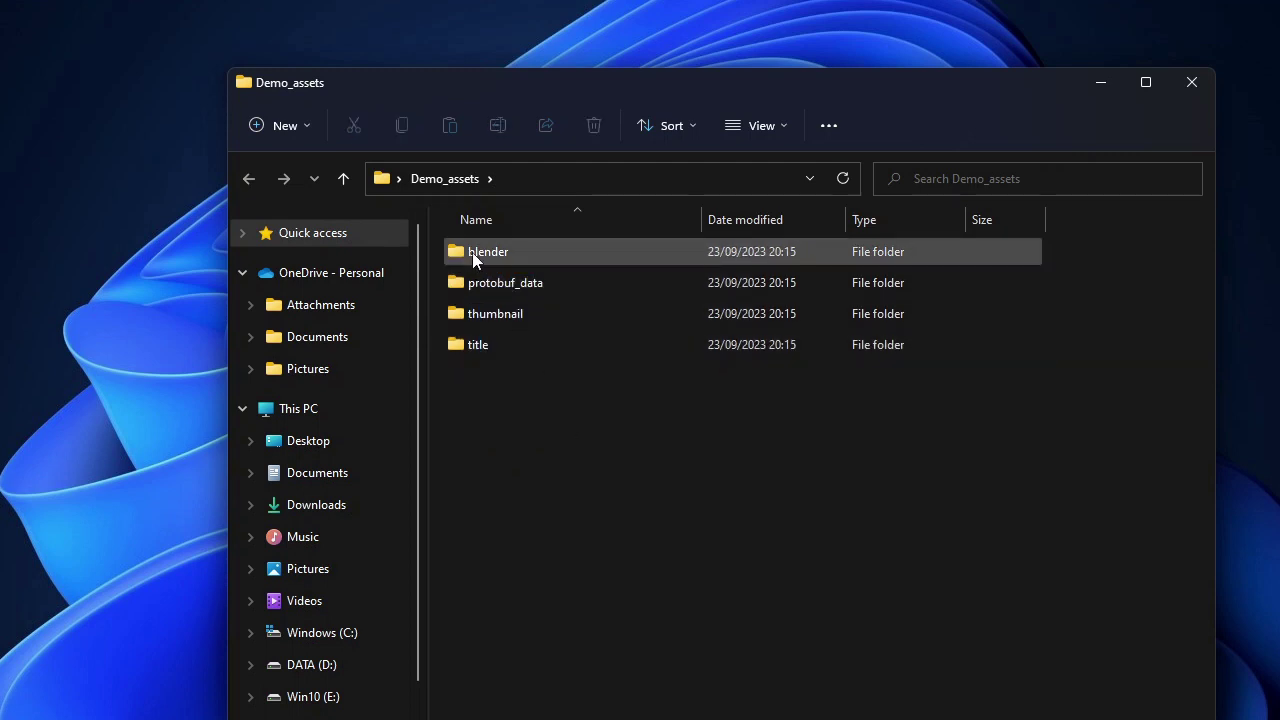
{"action": "double_click", "coordinate": [472, 252]}
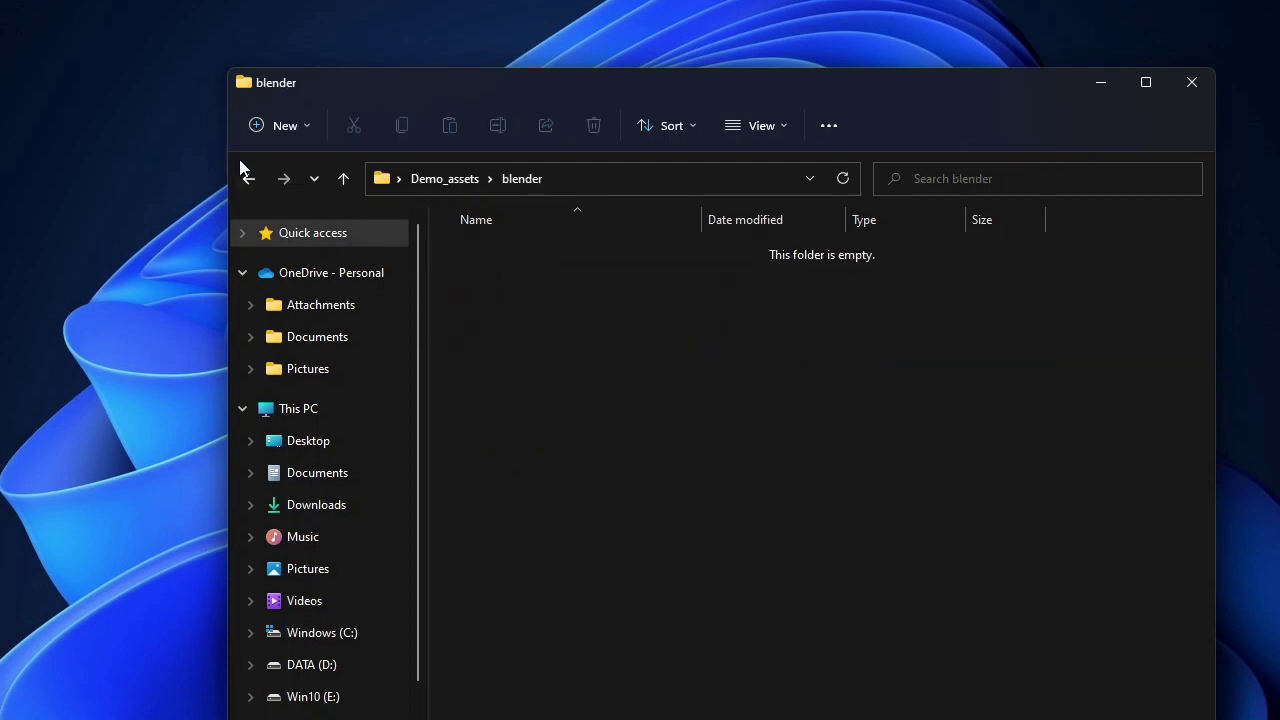
{"action": "left_click", "coordinate": [248, 178]}
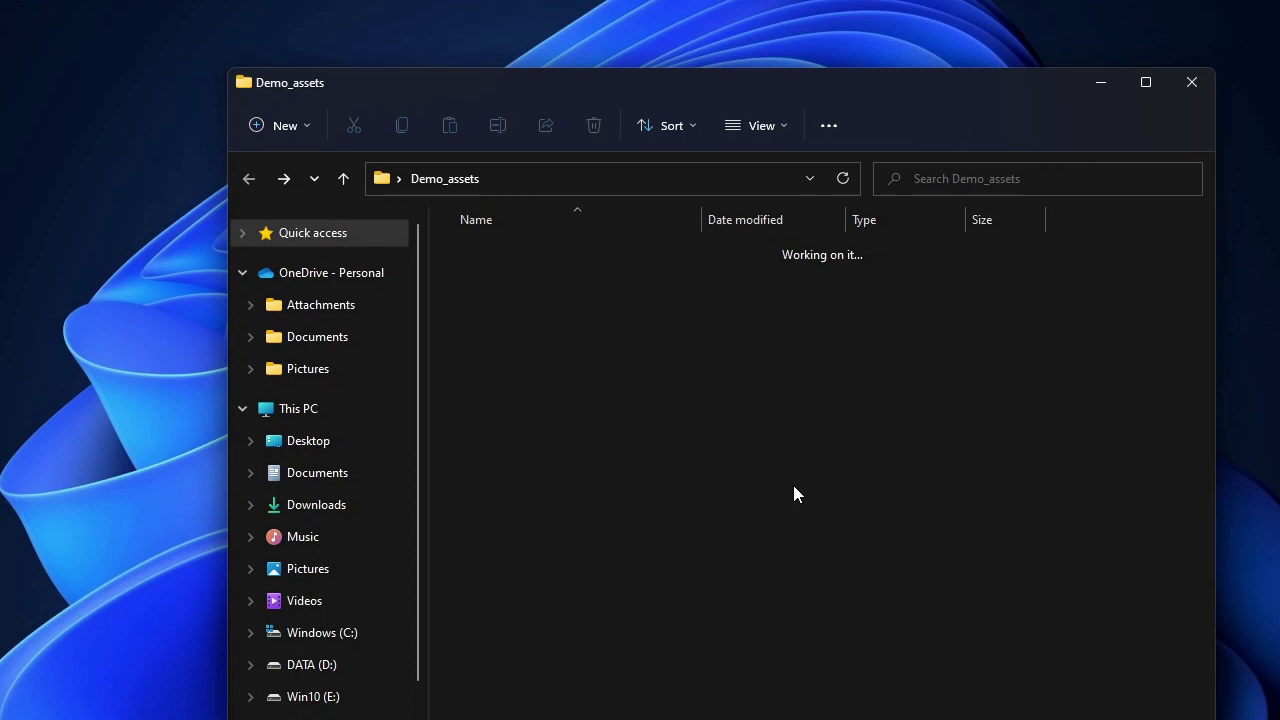
{"action": "left_click", "coordinate": [609, 503]}
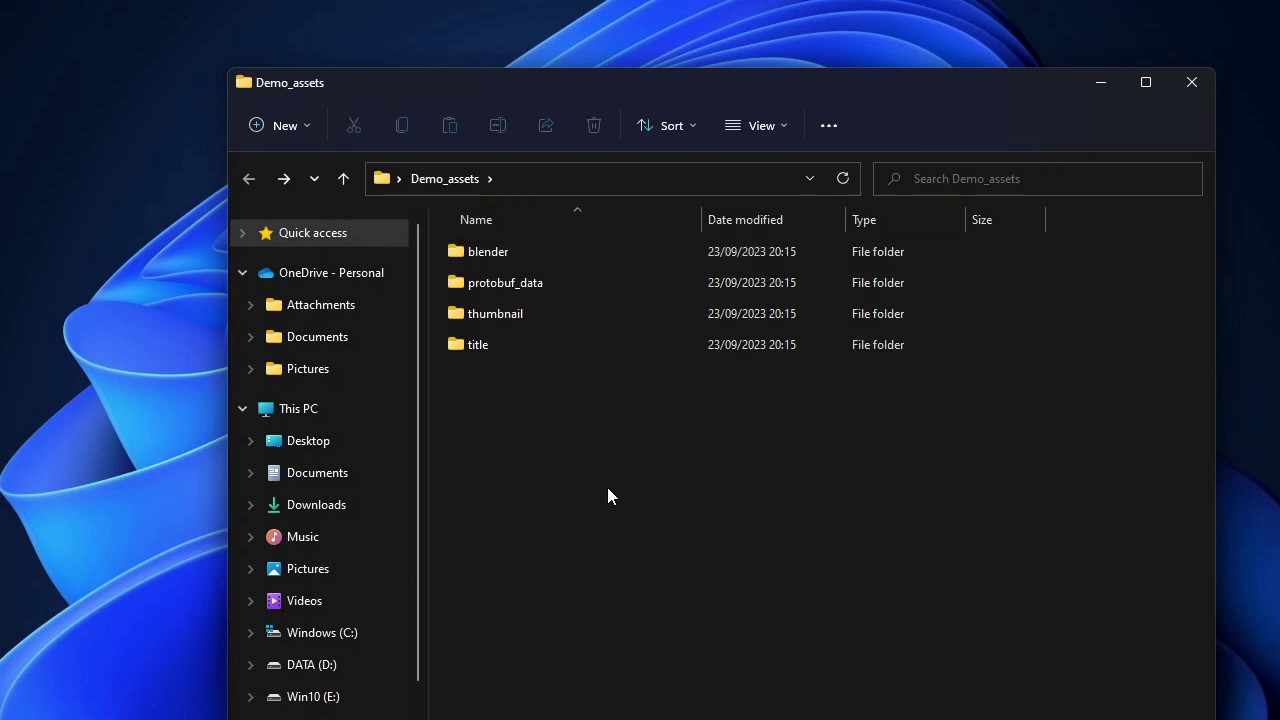
{"action": "left_click", "coordinate": [479, 346]}
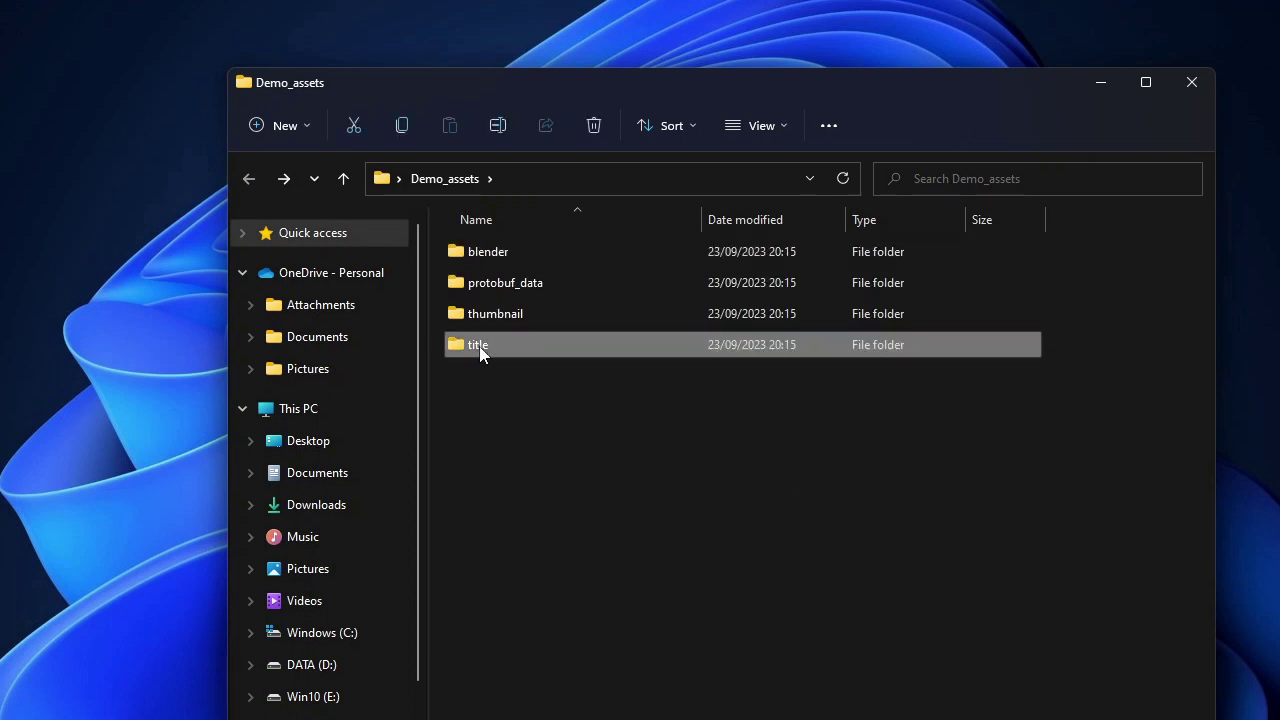
{"action": "double_click", "coordinate": [479, 346]}
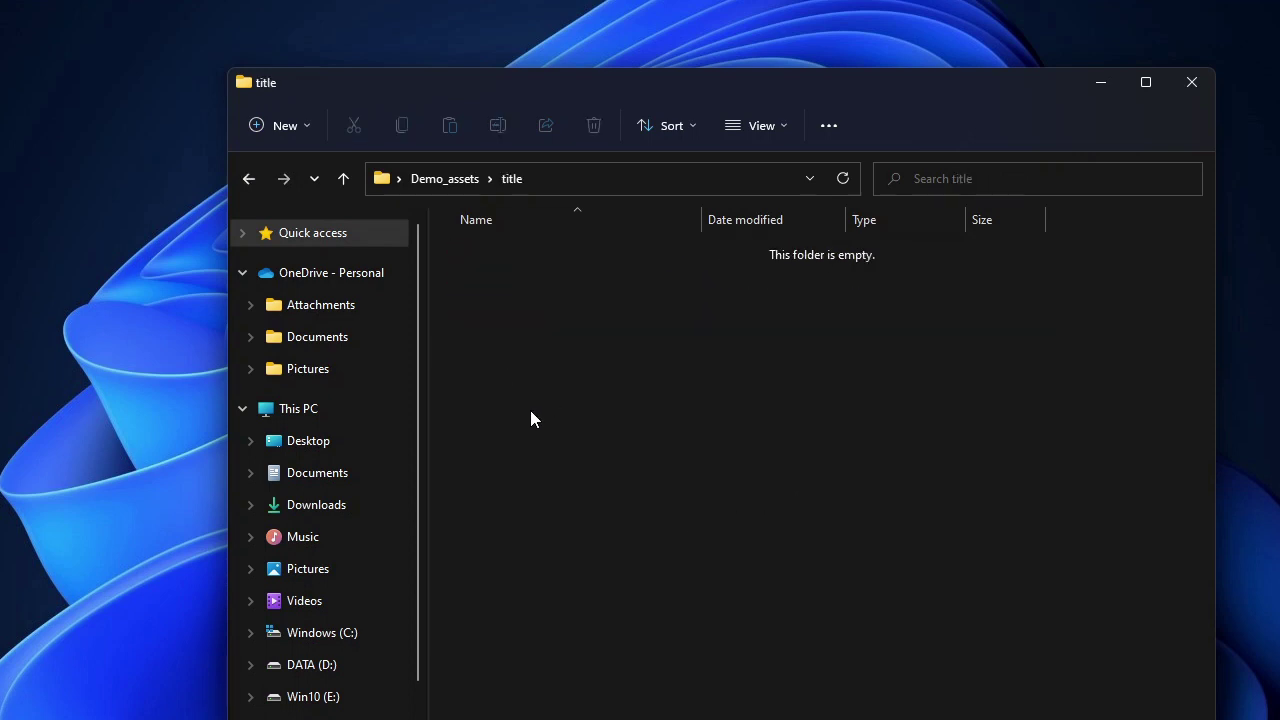
{"action": "left_click", "coordinate": [247, 178]}
{"action": "left_click", "coordinate": [588, 459]}
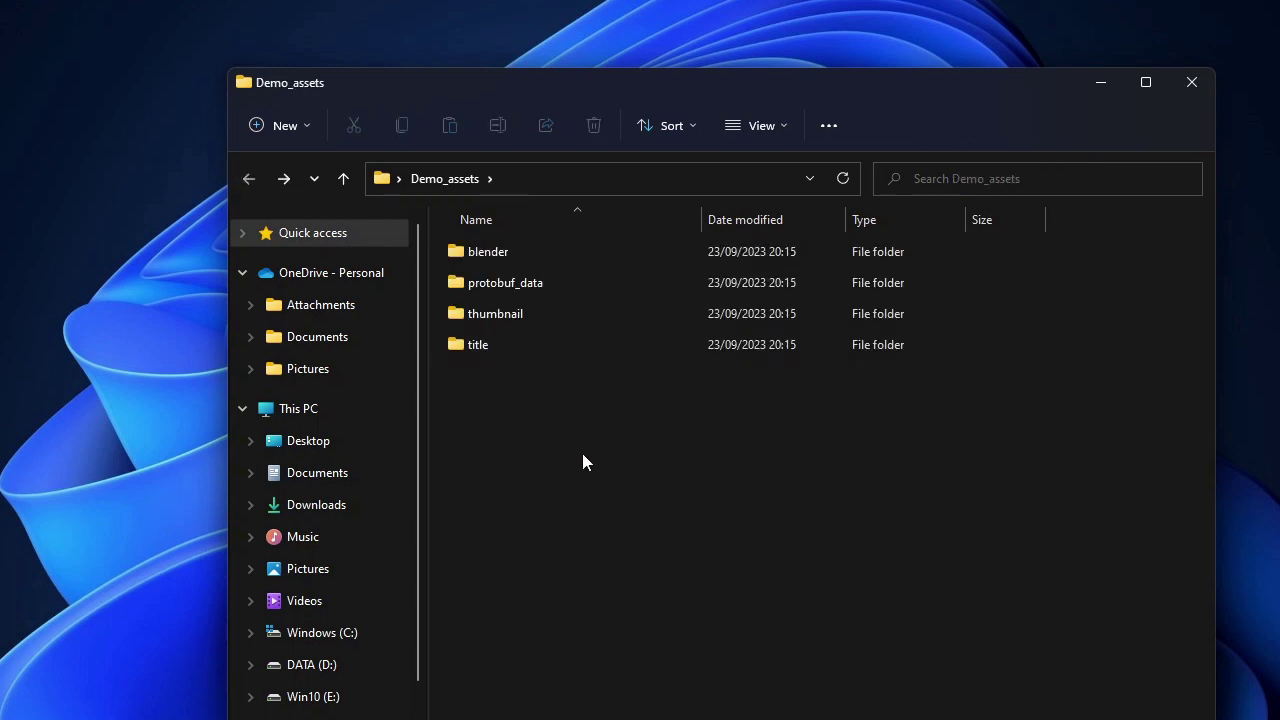
Examine the protobuf_data and thumbnail subfolders, then close the folder window and return to OpenShot
{"action": "double_click", "coordinate": [526, 285]}
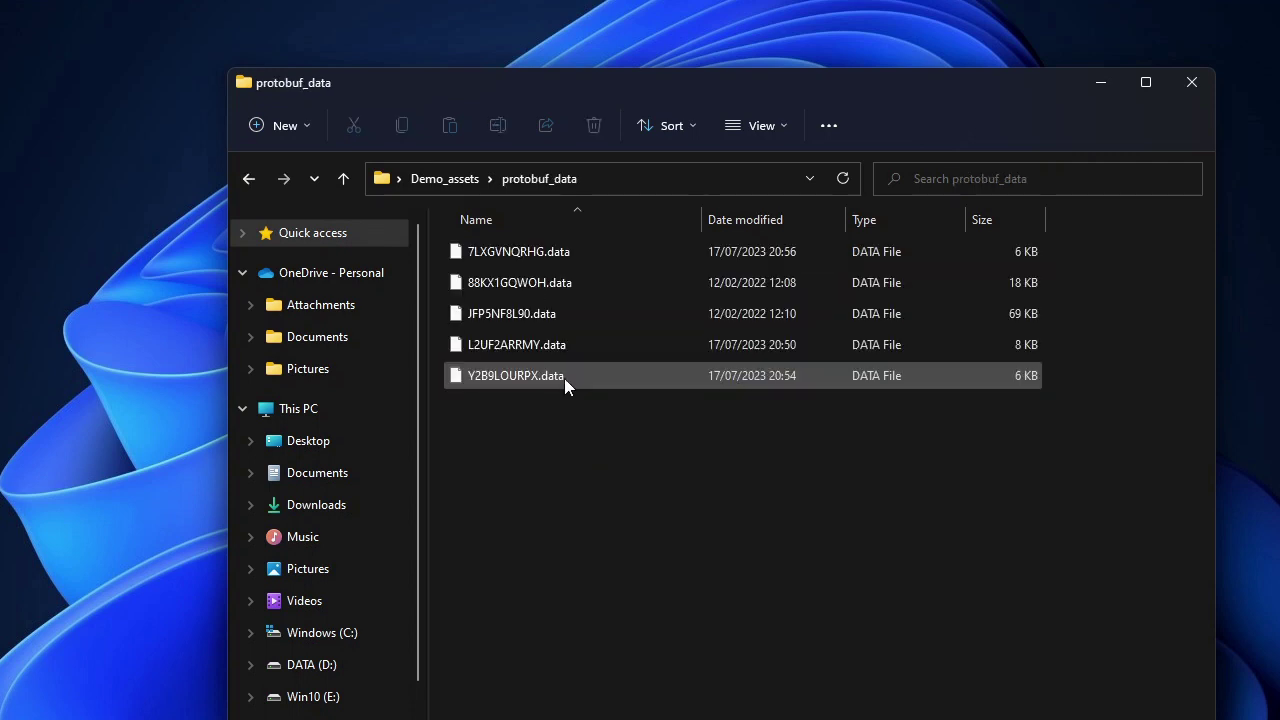
{"action": "left_click", "coordinate": [242, 179]}
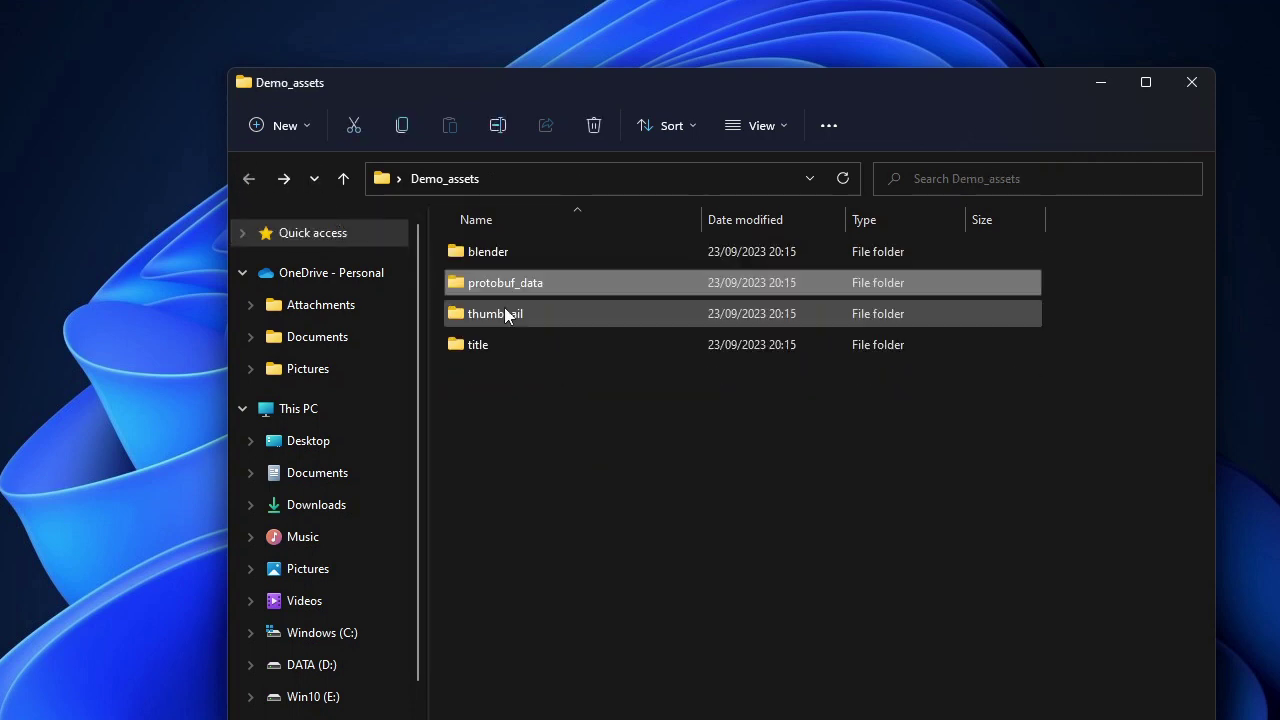
{"action": "double_click", "coordinate": [505, 315]}
{"action": "left_click", "coordinate": [505, 290]}
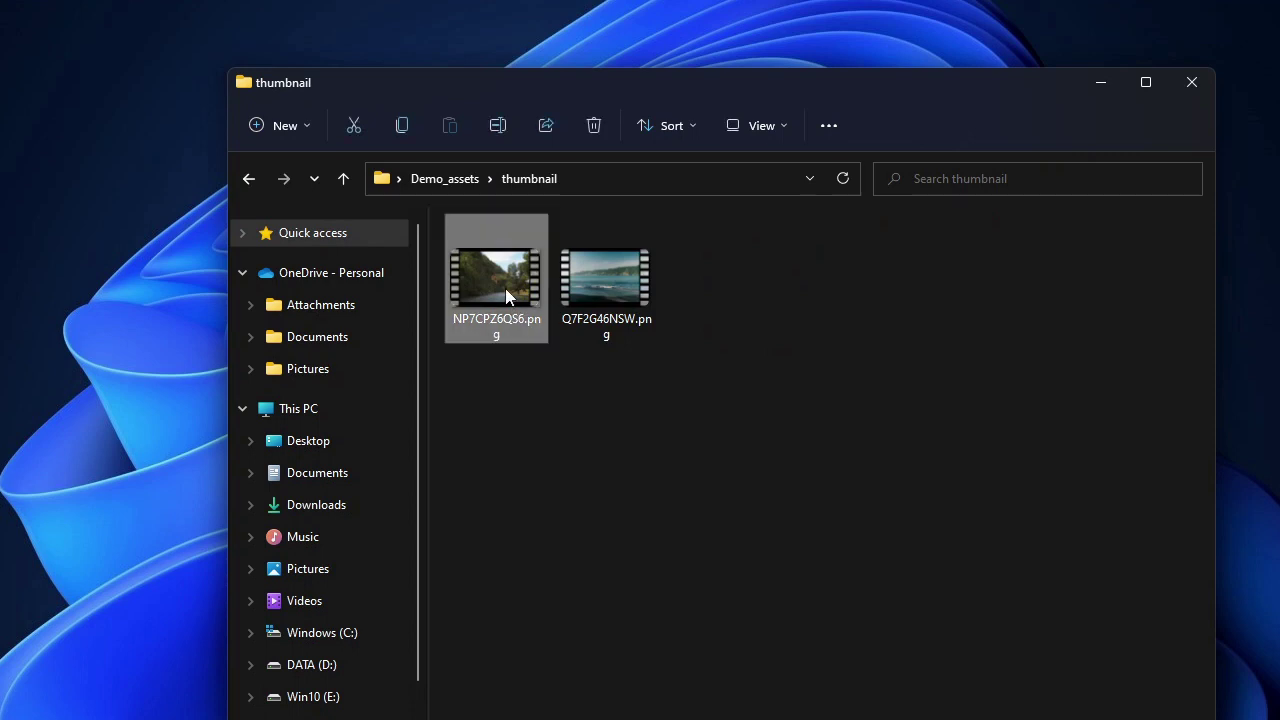
{"action": "left_click", "coordinate": [590, 286]}
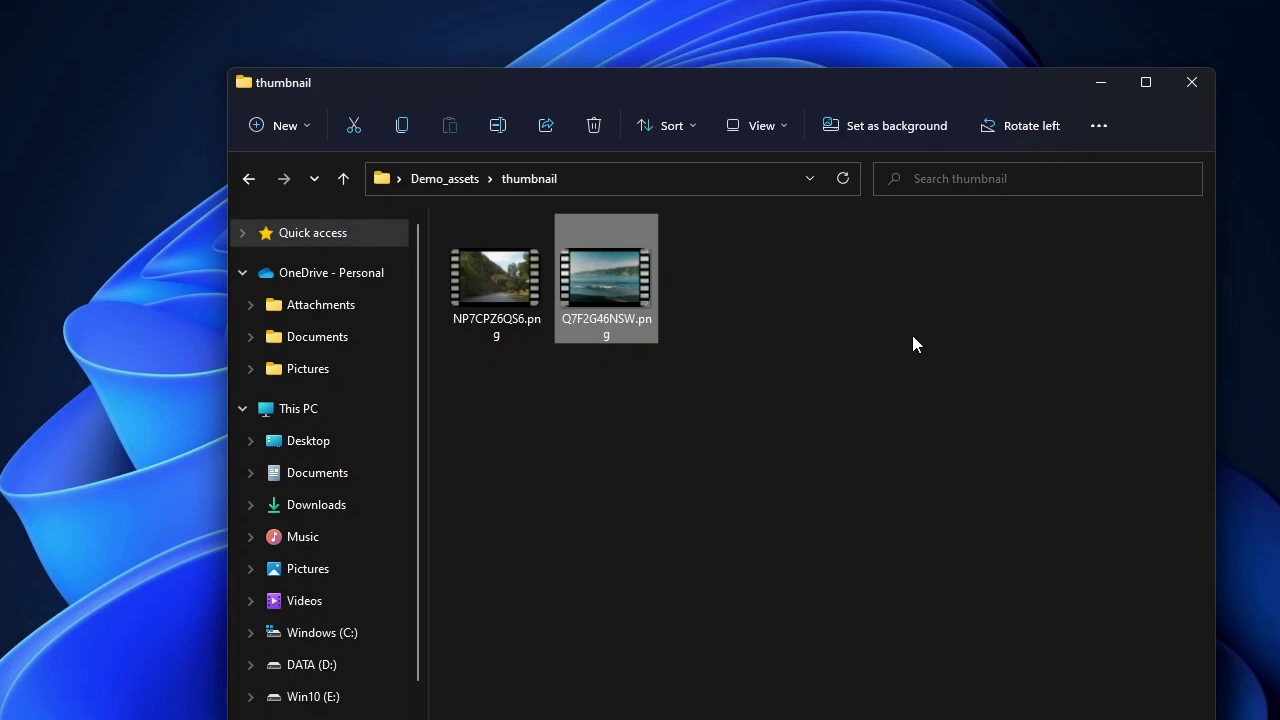
{"action": "left_click", "coordinate": [1196, 82]}
{"action": "left_click", "coordinate": [799, 706]}
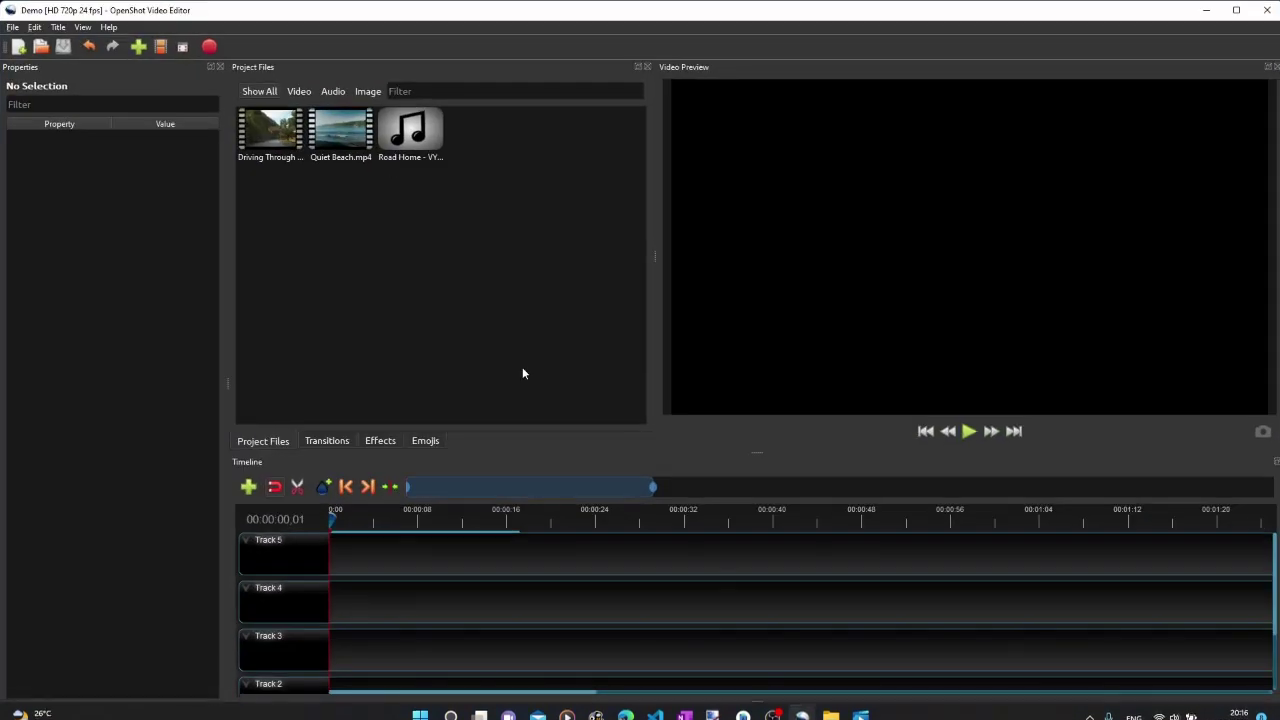
Switch to the media player, play the Demo video, and minimize the player
{"action": "left_click_drag", "start_coordinate": [262, 177], "coordinate": [371, 211]}
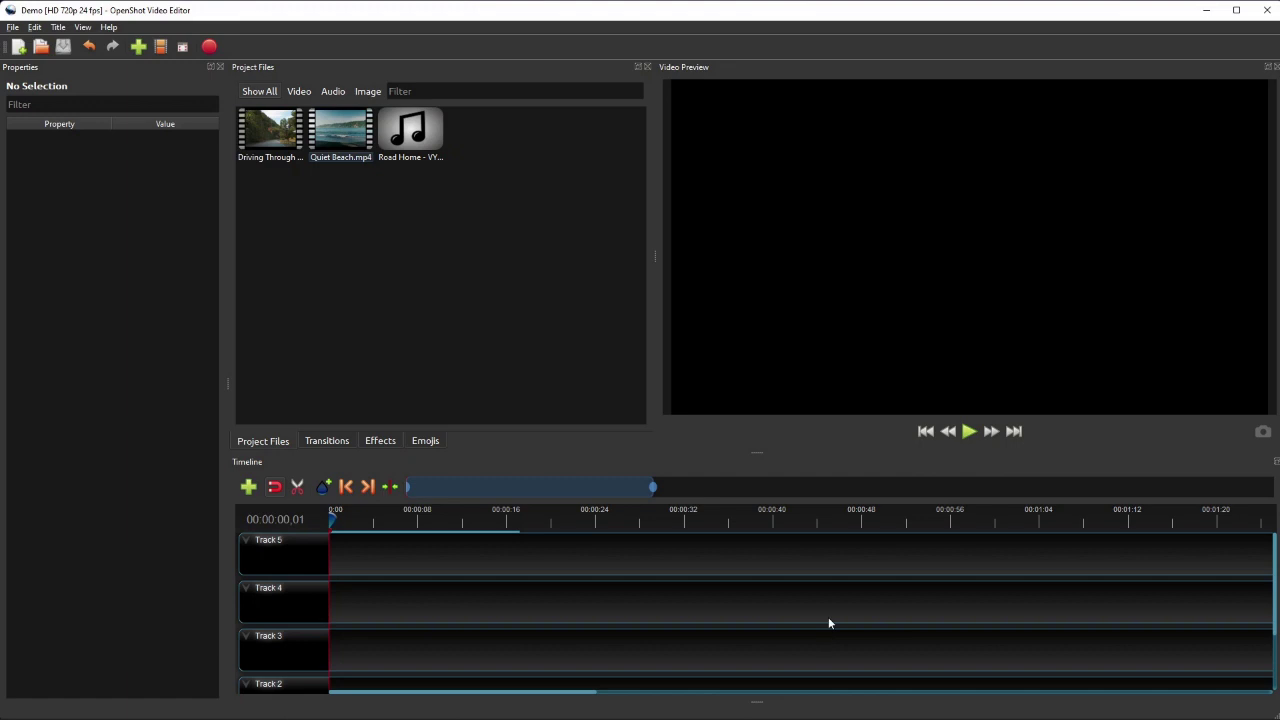
{"action": "left_click", "coordinate": [860, 708]}
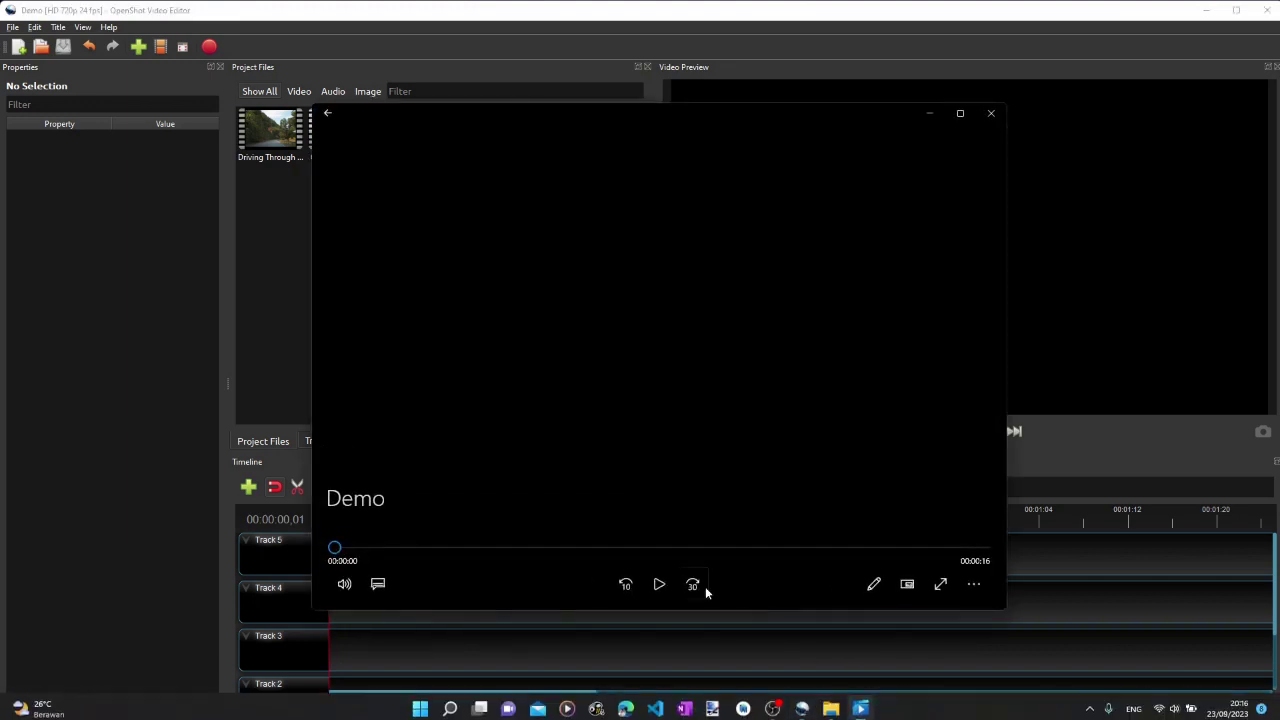
{"action": "left_click", "coordinate": [659, 584]}
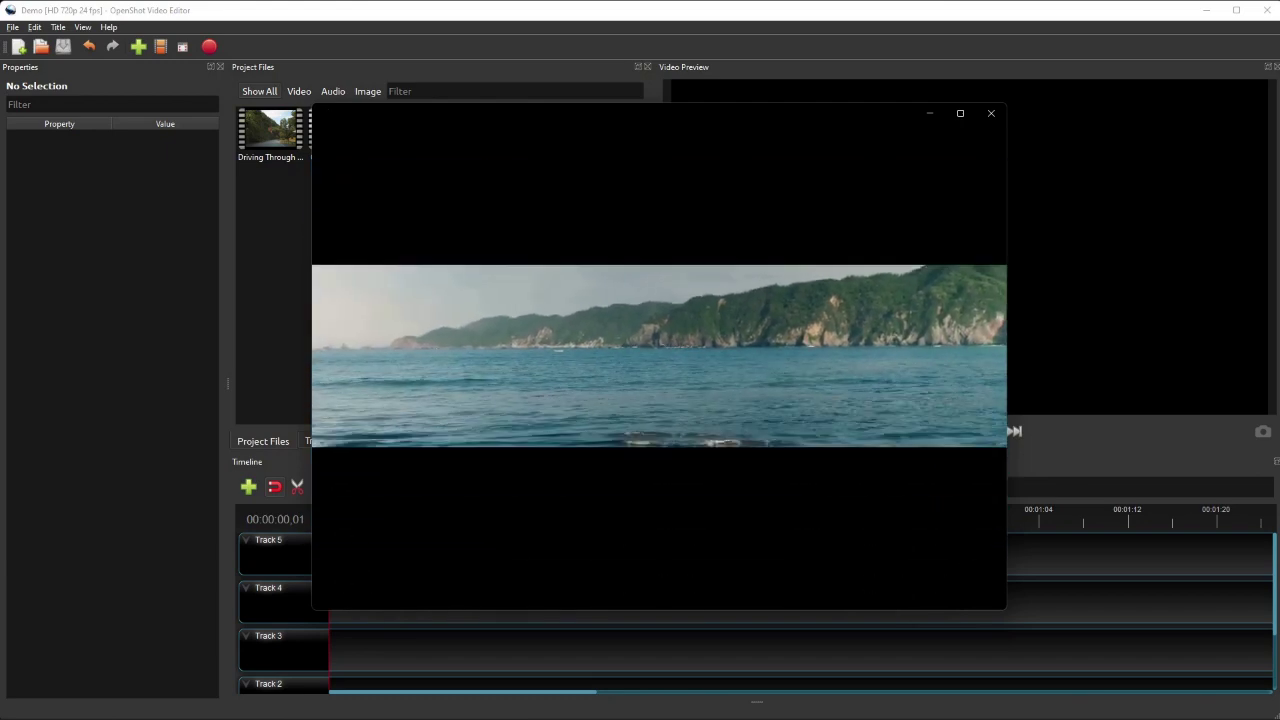
{"action": "left_click", "coordinate": [922, 114]}
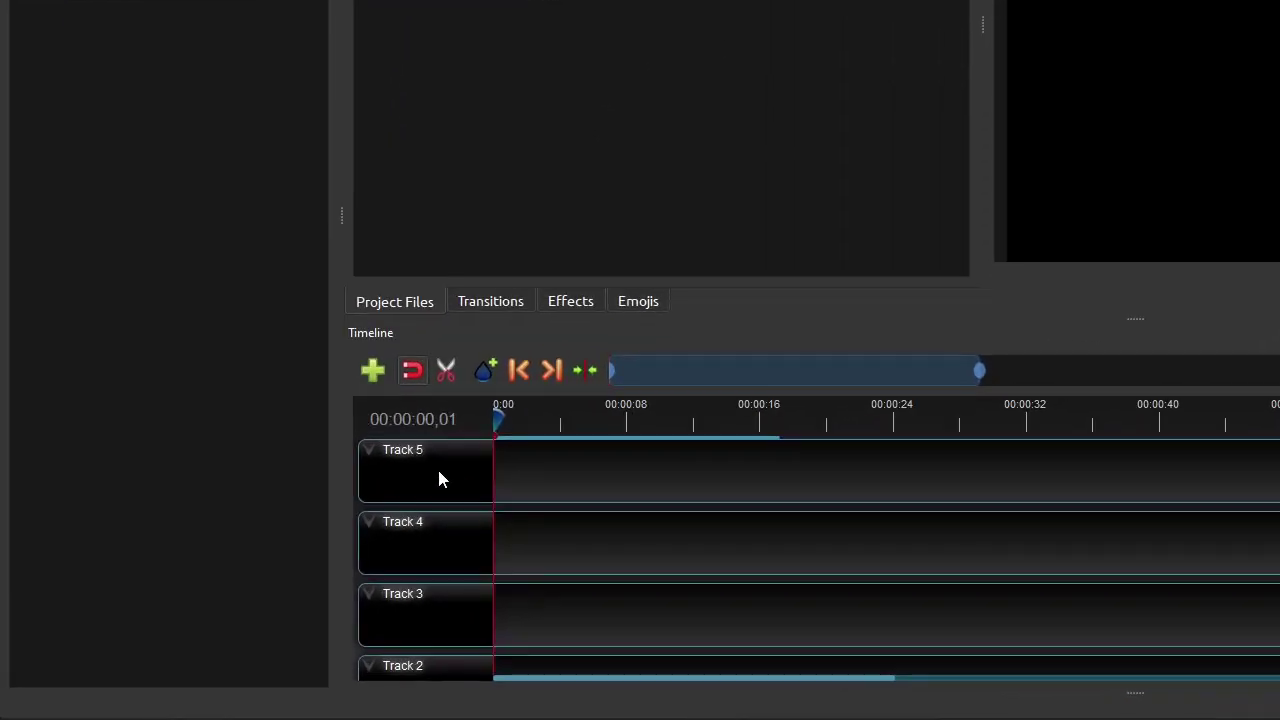
Remove Track 5 and Track 4 from the timeline
{"action": "right_click", "coordinate": [437, 466]}
{"action": "left_click", "coordinate": [510, 568]}
{"action": "right_click", "coordinate": [425, 466]}
{"action": "left_click", "coordinate": [480, 572]}
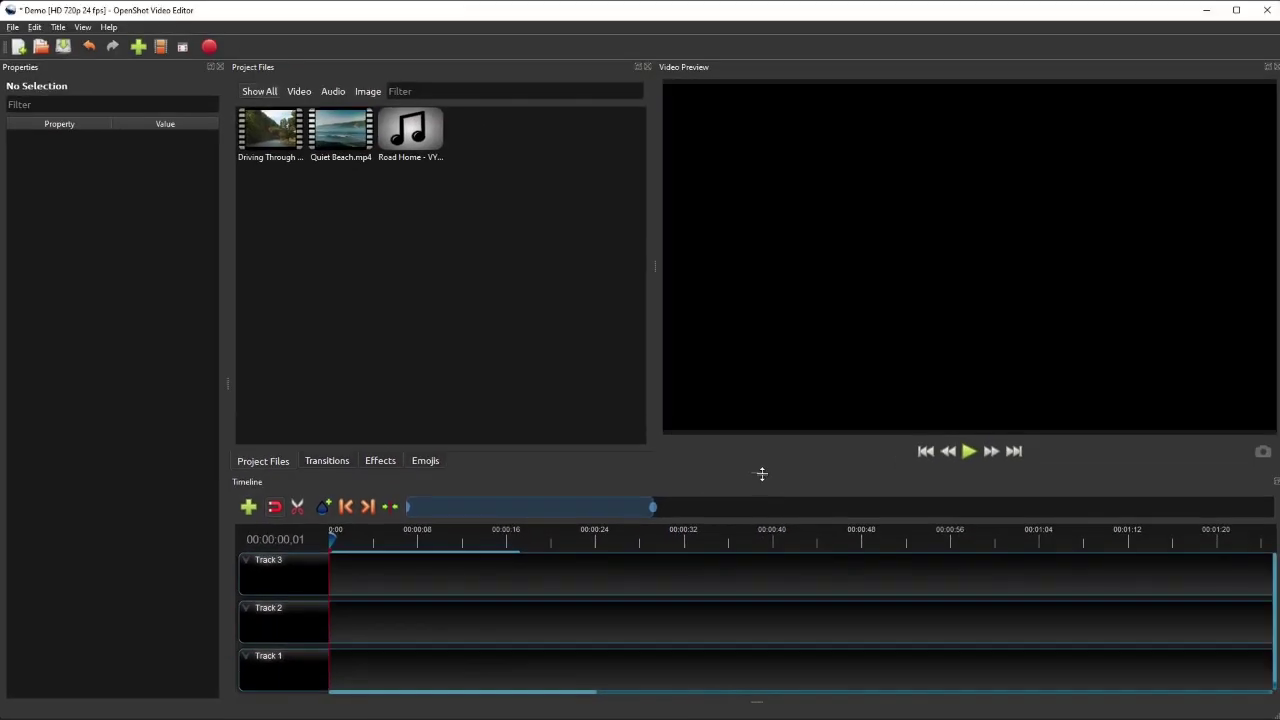
Place the Driving Through A Mountain.mp4 clip at the start of Track 2 and preview its first 4 seconds
{"action": "left_click", "coordinate": [261, 136]}
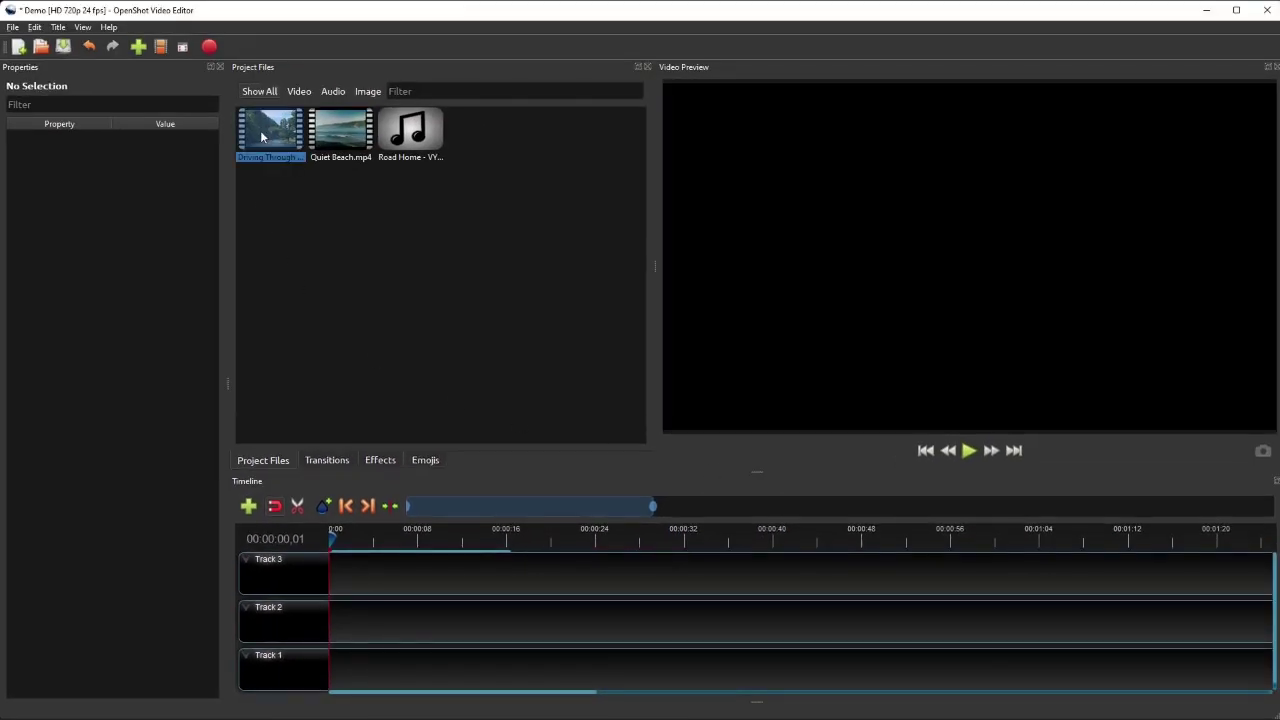
{"action": "left_click_drag", "start_coordinate": [260, 131], "coordinate": [469, 612]}
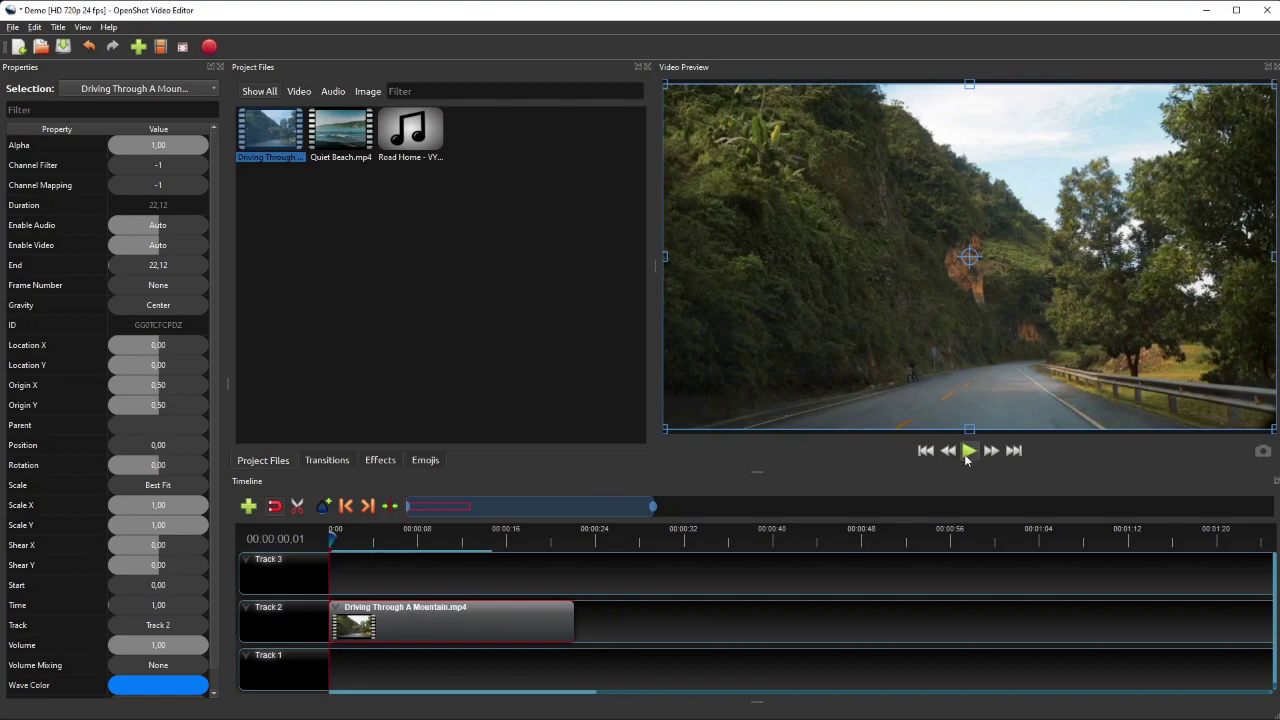
{"action": "left_click", "coordinate": [969, 451]}
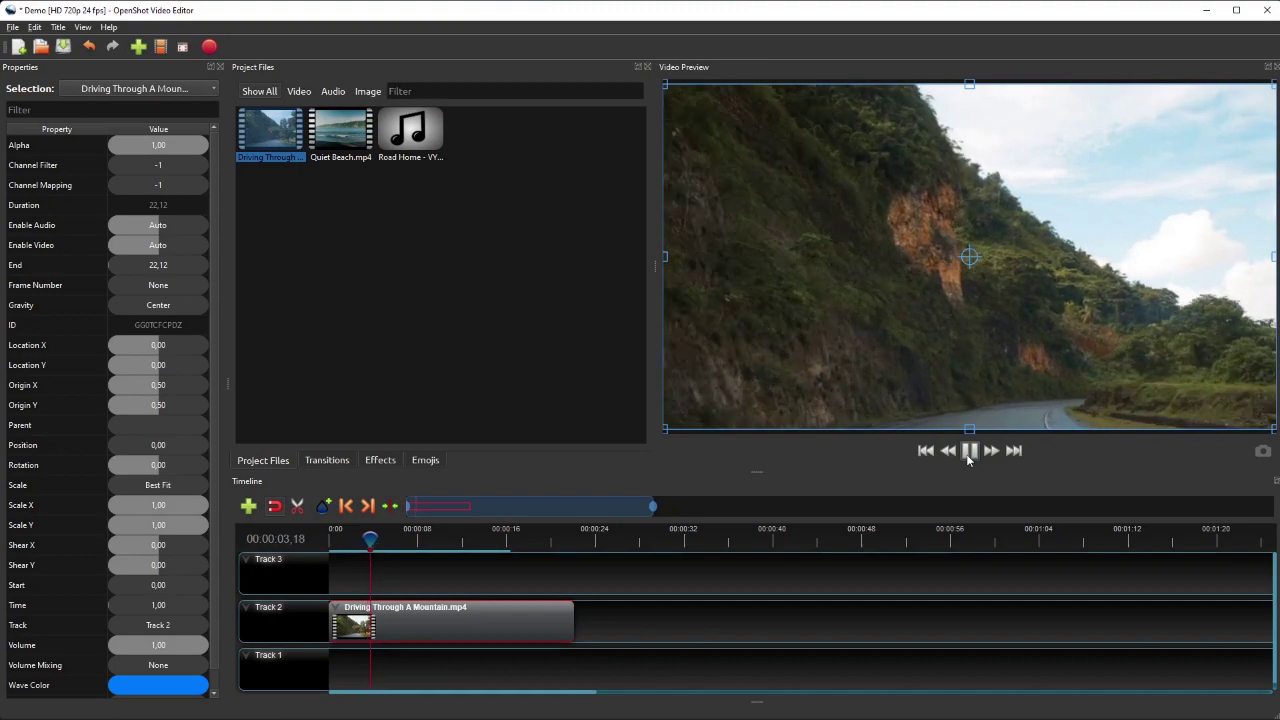
{"action": "left_click", "coordinate": [969, 451]}
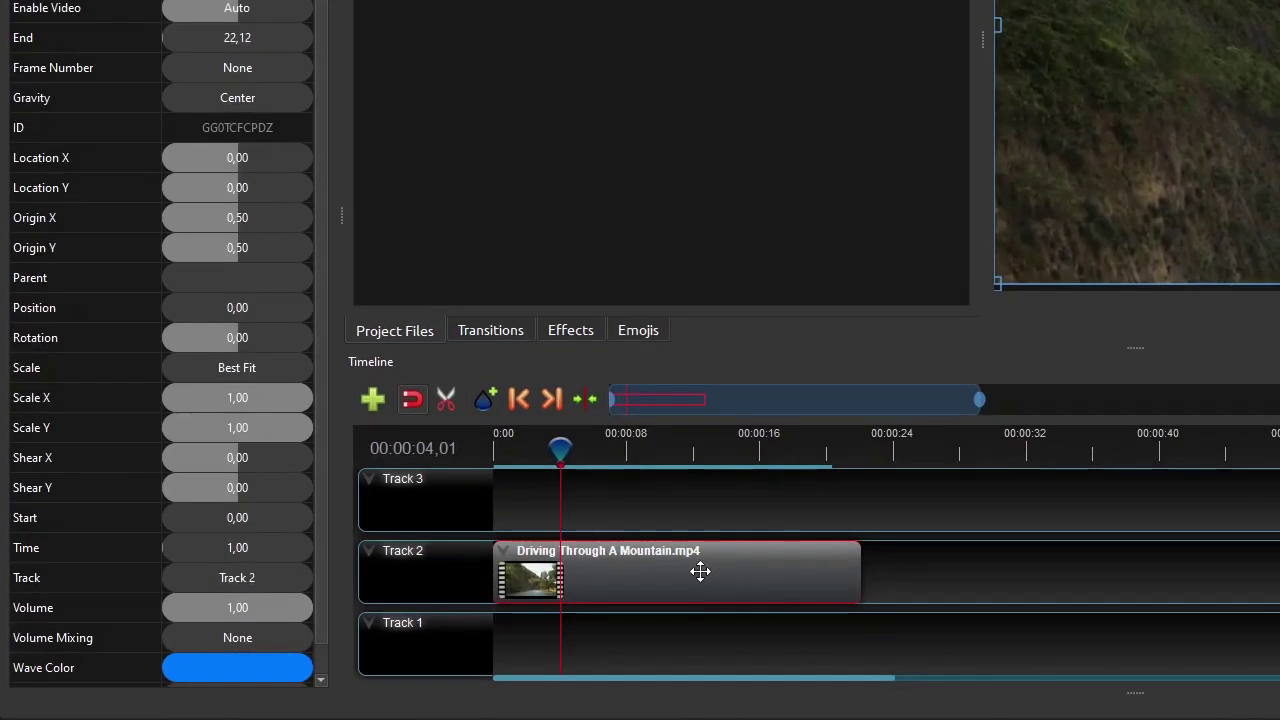
Show the Track 2 clip's audio waveform and switch its display back to the thumbnail
{"action": "right_click", "coordinate": [465, 620]}
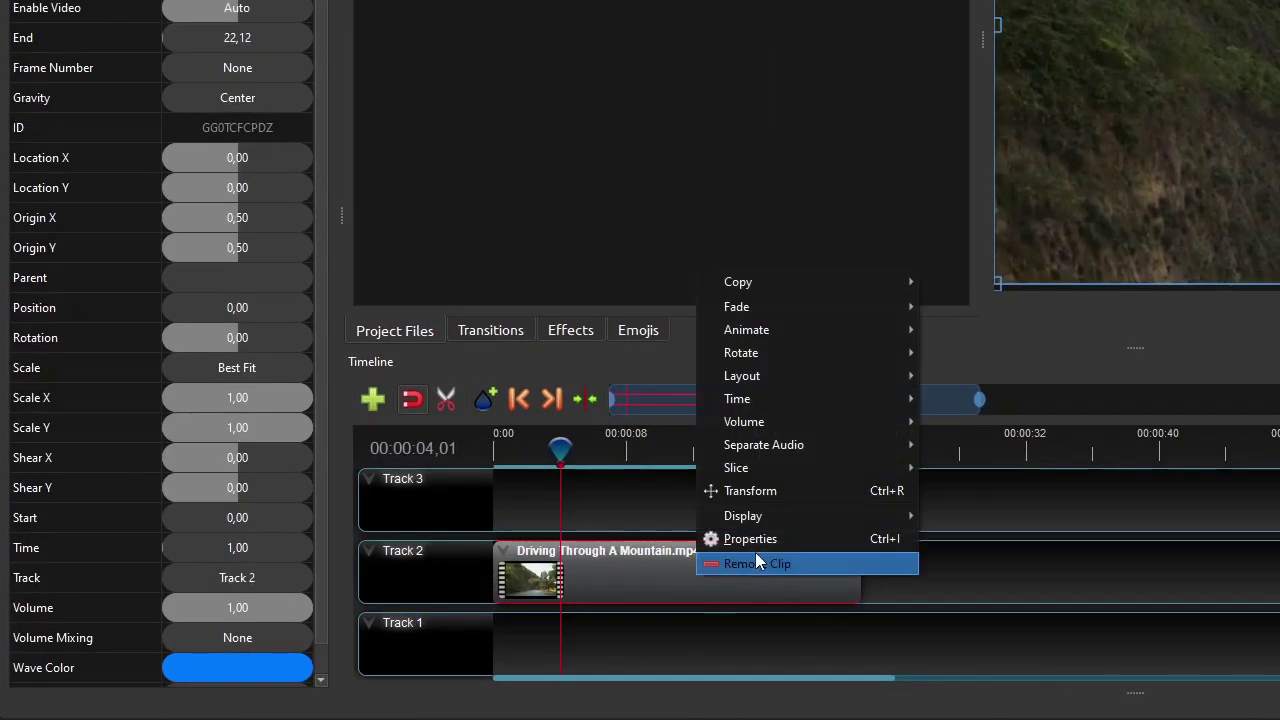
{"action": "mouse_move", "coordinate": [517, 583]}
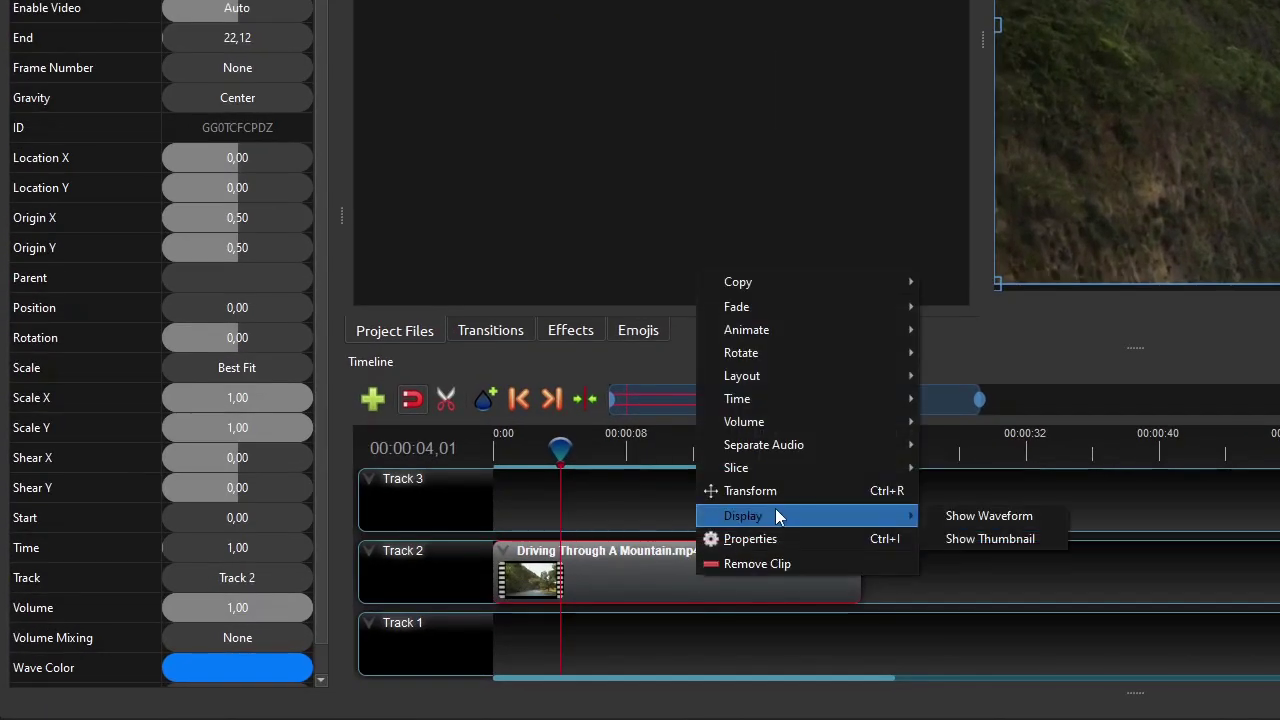
{"action": "left_click", "coordinate": [985, 533]}
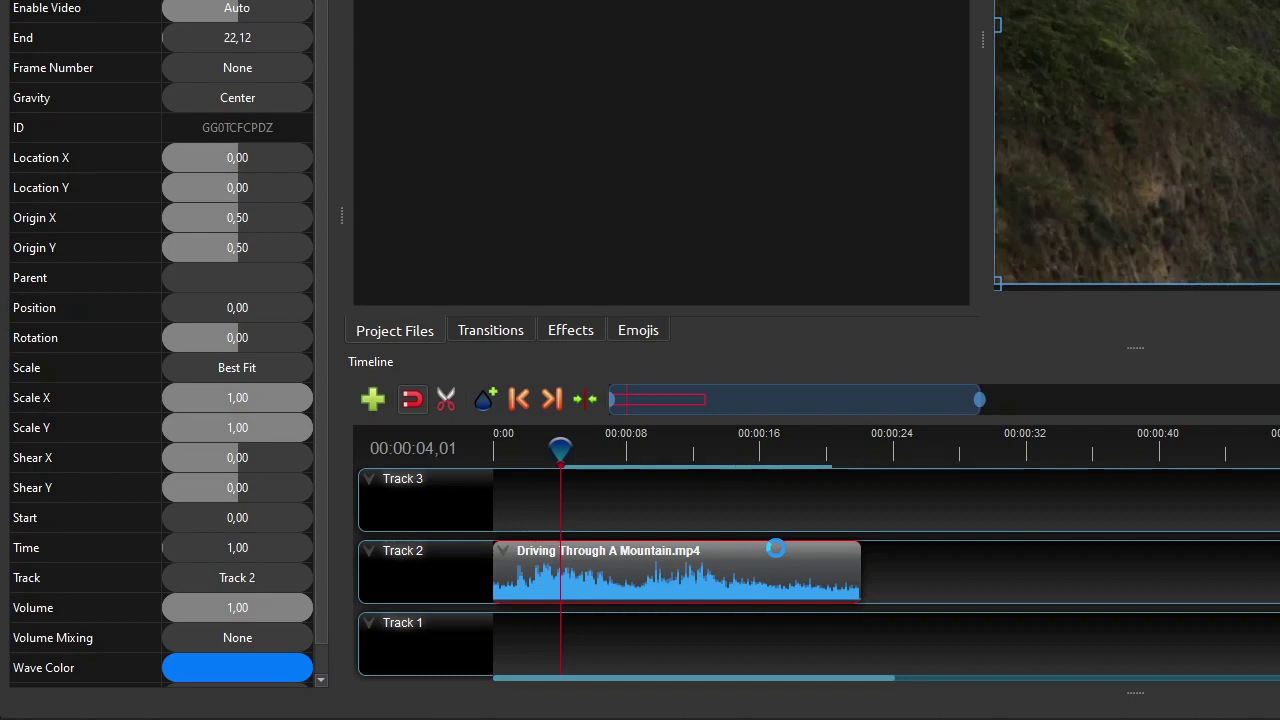
{"action": "right_click", "coordinate": [760, 585]}
{"action": "left_click", "coordinate": [821, 524]}
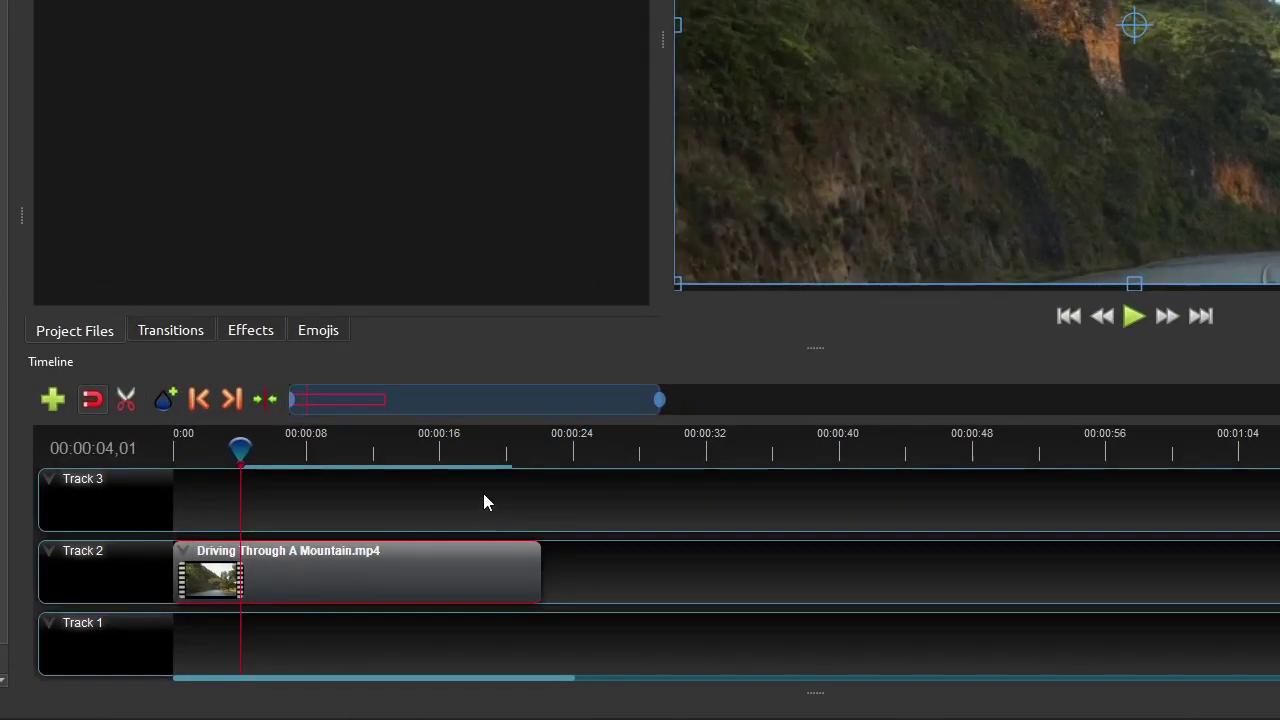
Position the playhead at about 3 seconds and rescale the timeline ruler to two-second intervals
{"action": "left_click", "coordinate": [218, 452]}
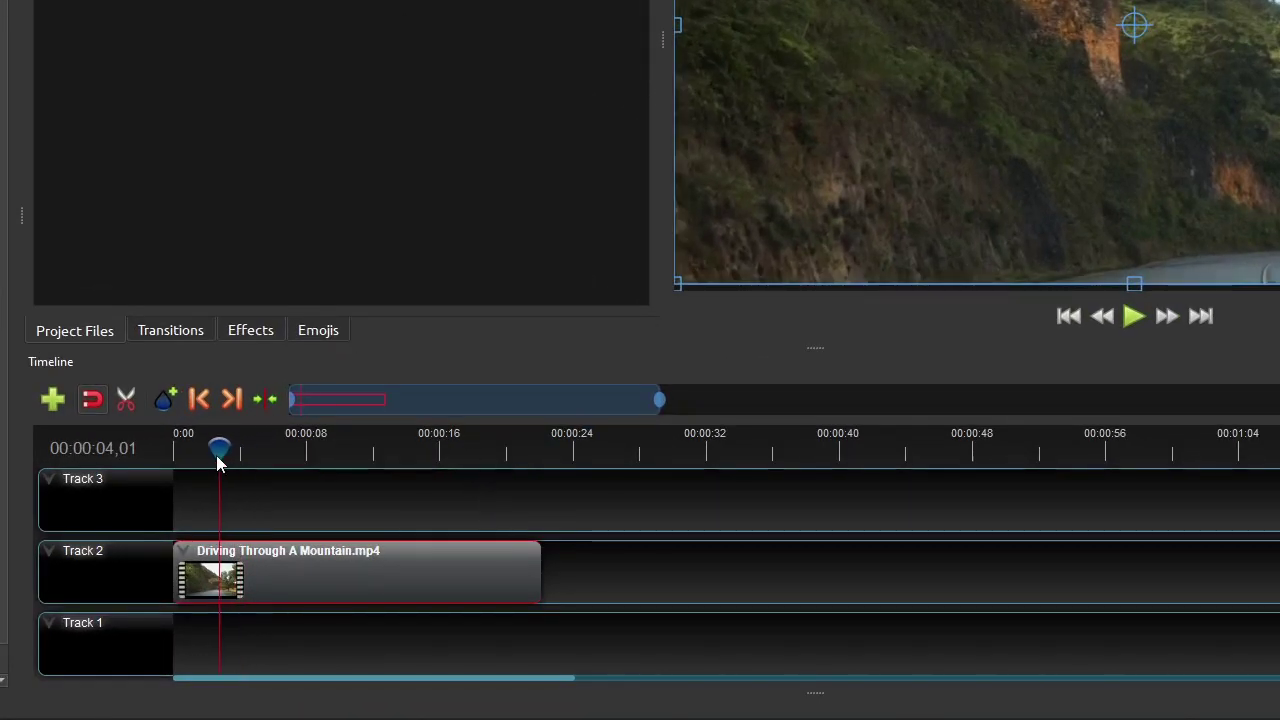
{"action": "left_click_drag", "start_coordinate": [216, 446], "coordinate": [223, 450]}
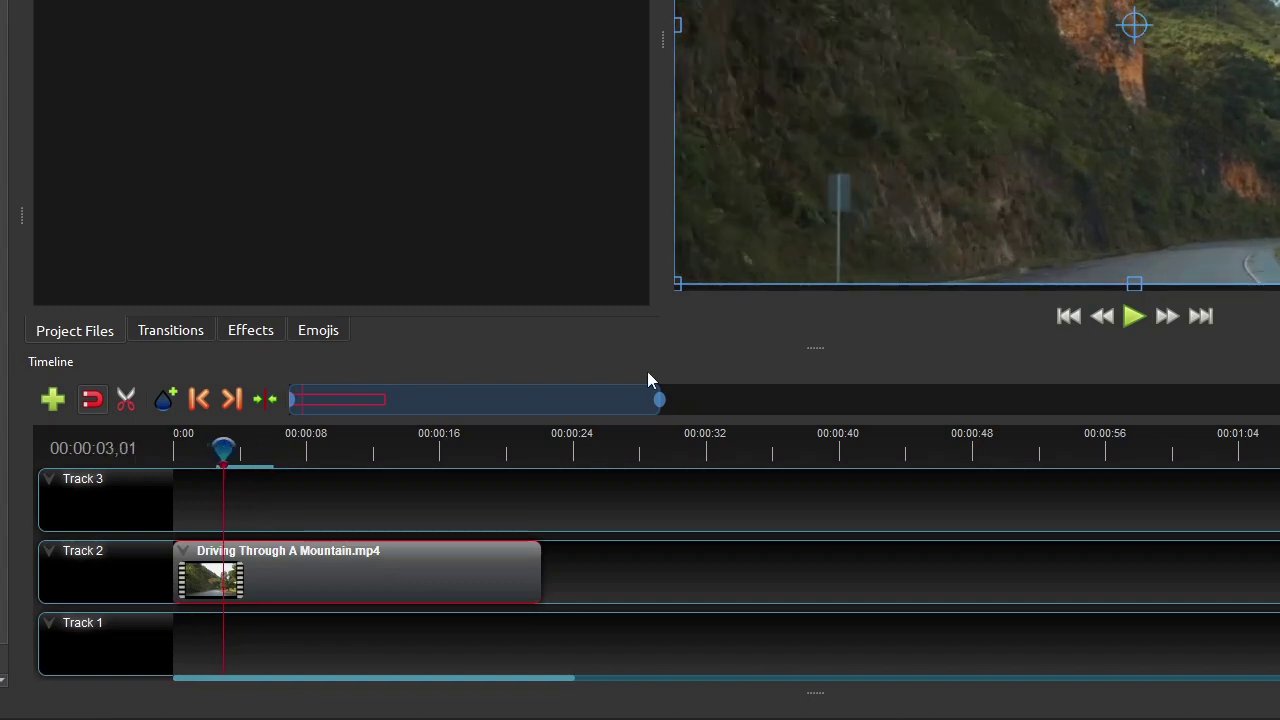
{"action": "left_click_drag", "start_coordinate": [663, 398], "coordinate": [432, 400]}
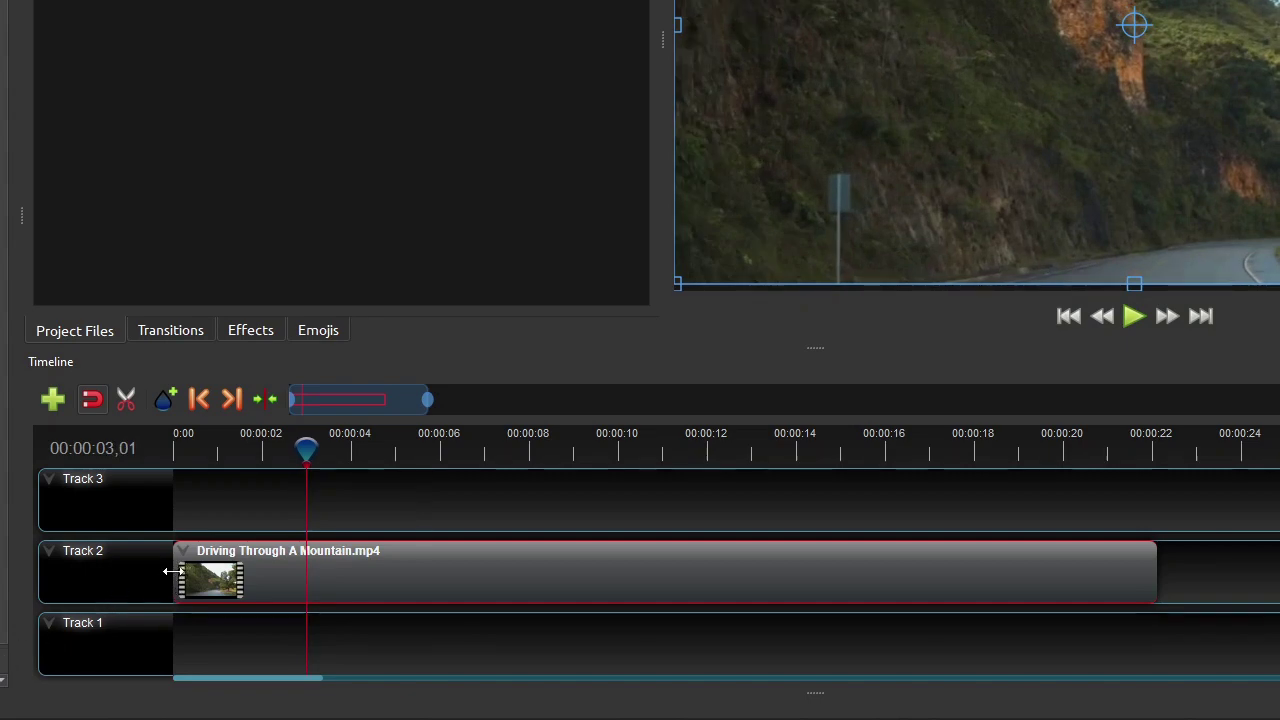
Try trimming the start of the Track 2 clip to the playhead, then undo the trim
{"action": "left_click_drag", "start_coordinate": [176, 571], "coordinate": [301, 599]}
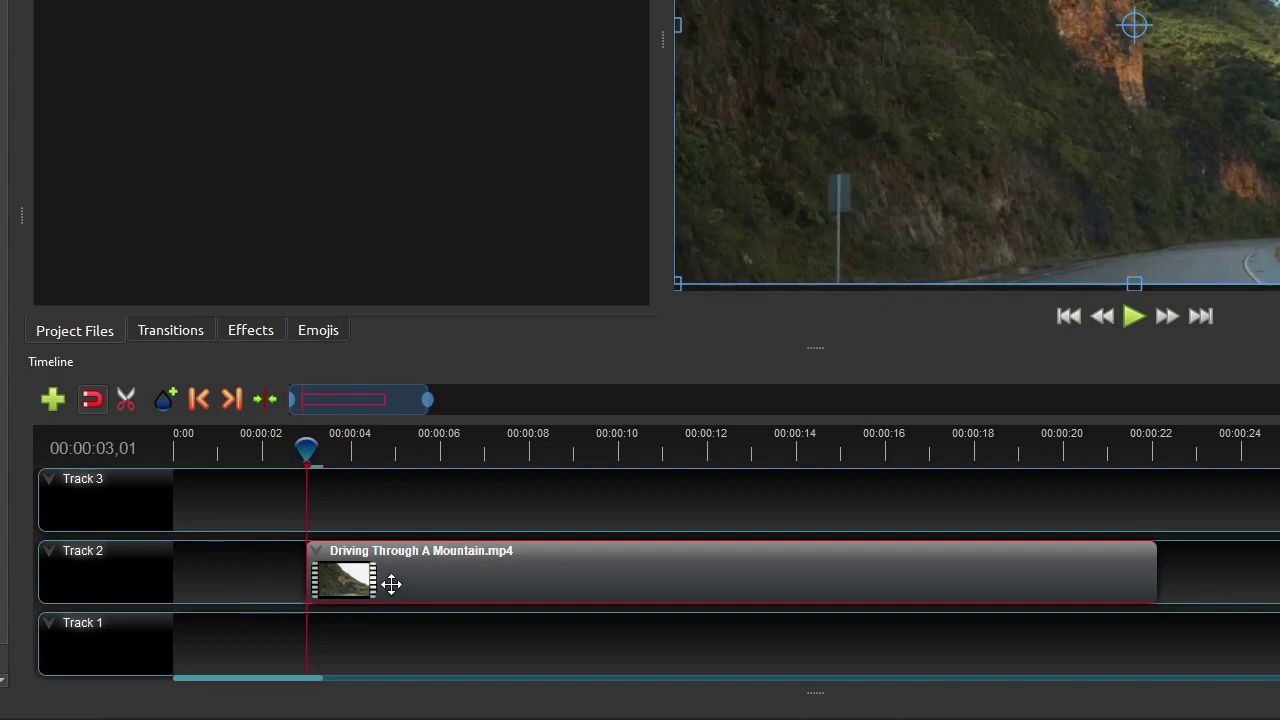
{"action": "key", "text": "ctrl+z"}
Slice the Track 2 clip at the playhead, keeping the right side, and trim its end to about 20 seconds
{"action": "right_click", "coordinate": [331, 572]}
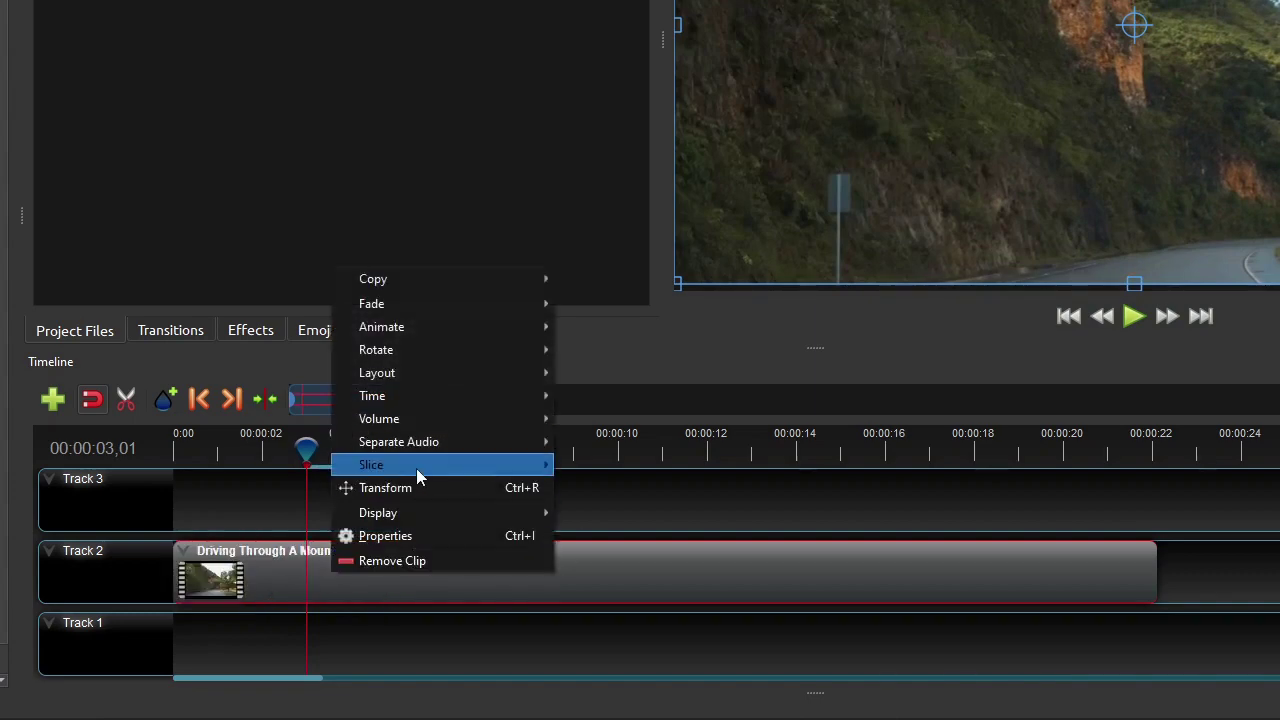
{"action": "mouse_move", "coordinate": [418, 470]}
{"action": "left_click", "coordinate": [625, 510]}
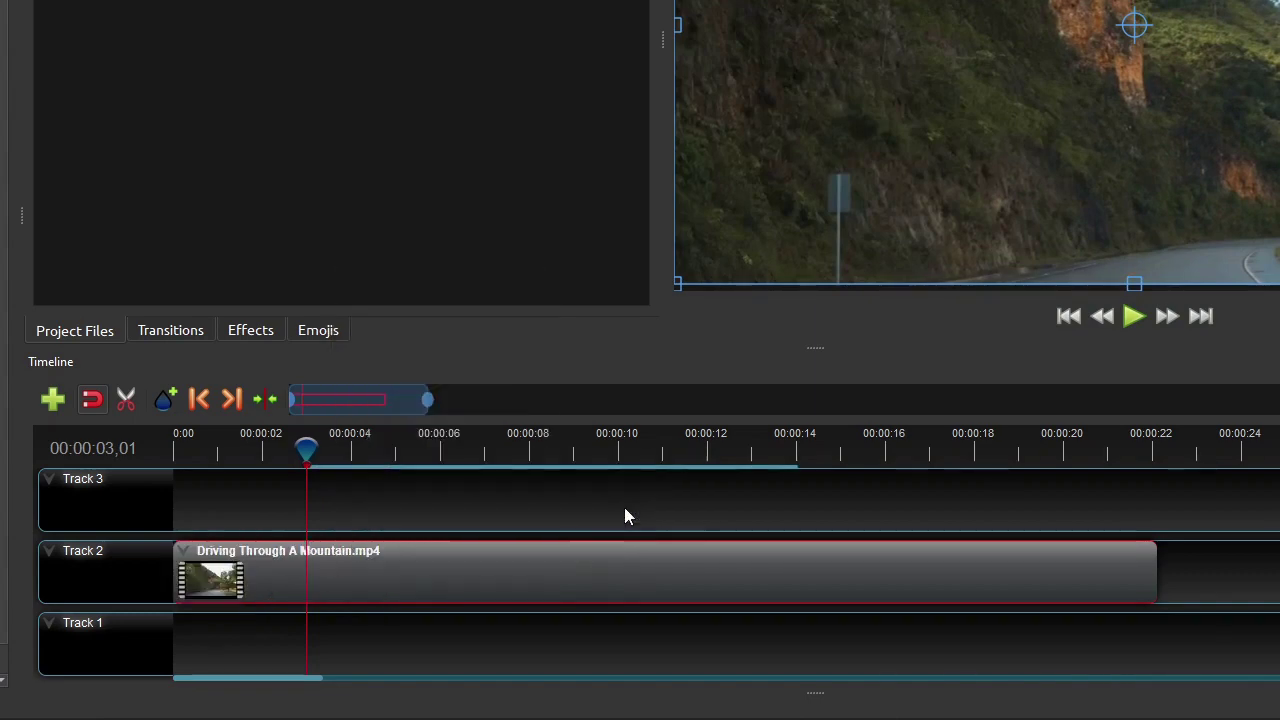
{"action": "left_click", "coordinate": [1072, 447]}
{"action": "left_click_drag", "start_coordinate": [1111, 562], "coordinate": [1081, 574]}
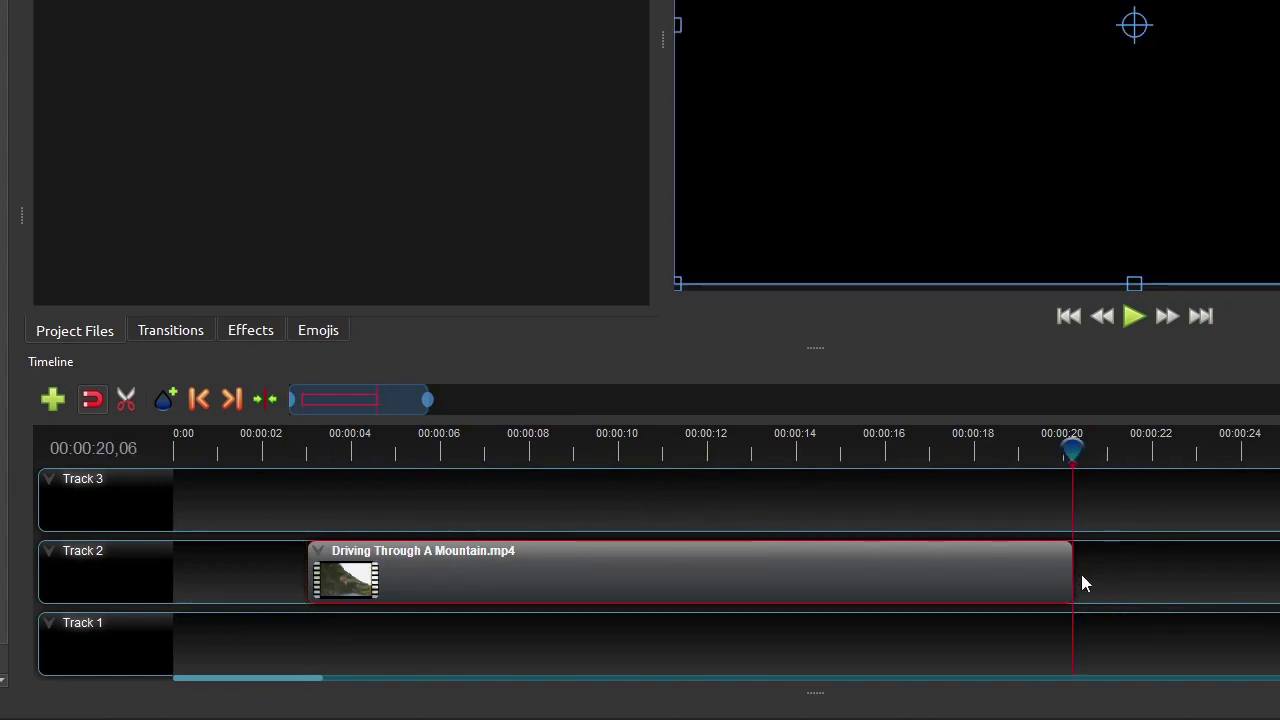
Split the Track 2 clip in two at about 18 seconds with the Razor tool
{"action": "left_click", "coordinate": [1005, 455]}
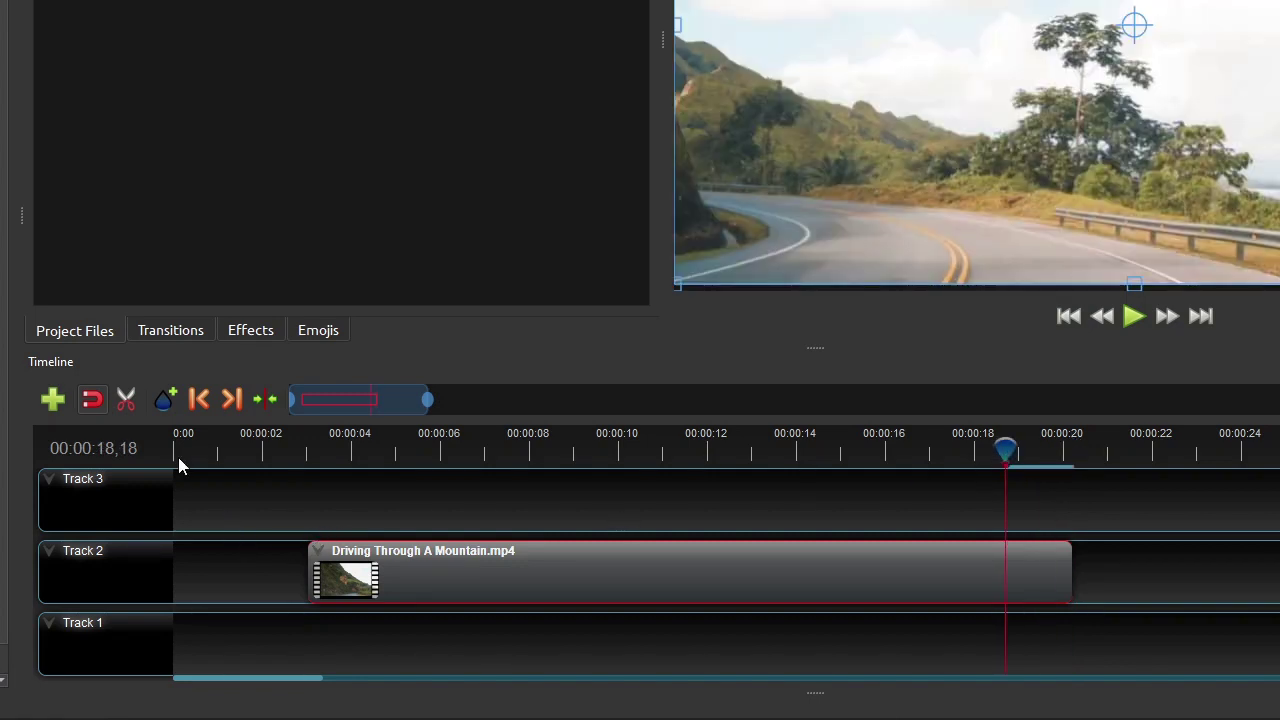
{"action": "left_click", "coordinate": [126, 399]}
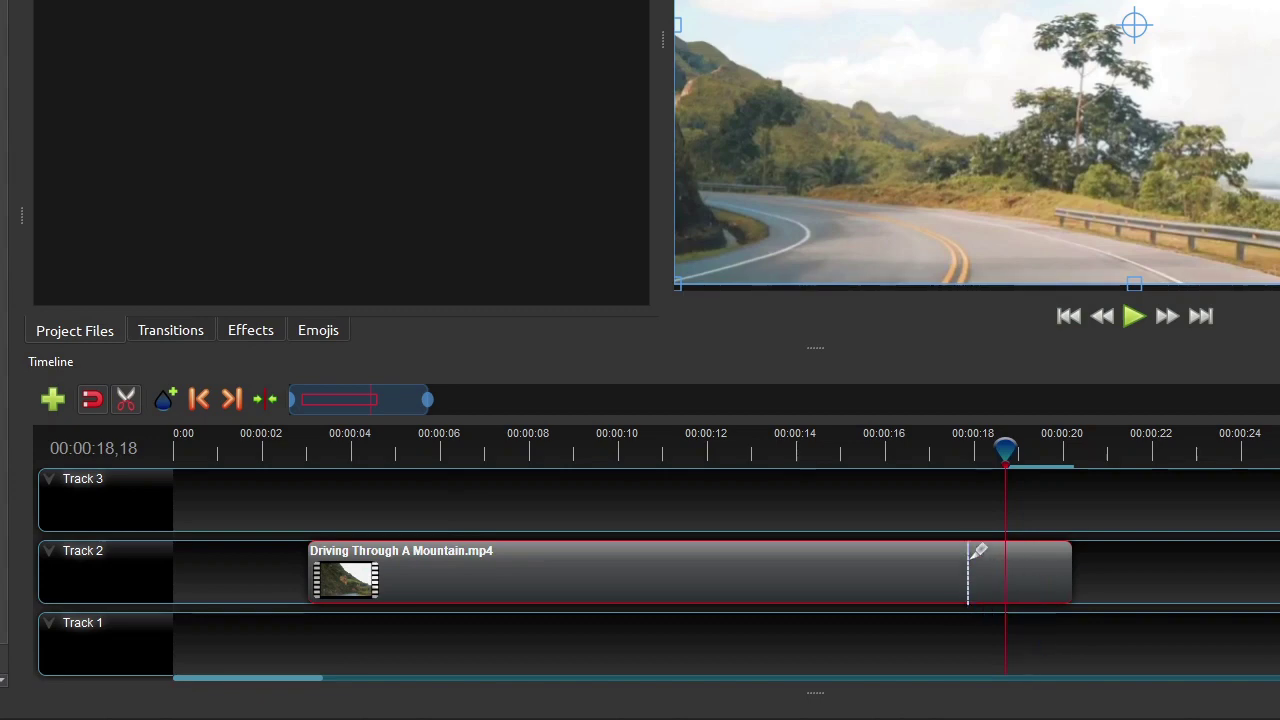
{"action": "left_click", "coordinate": [966, 570]}
{"action": "left_click", "coordinate": [126, 399]}
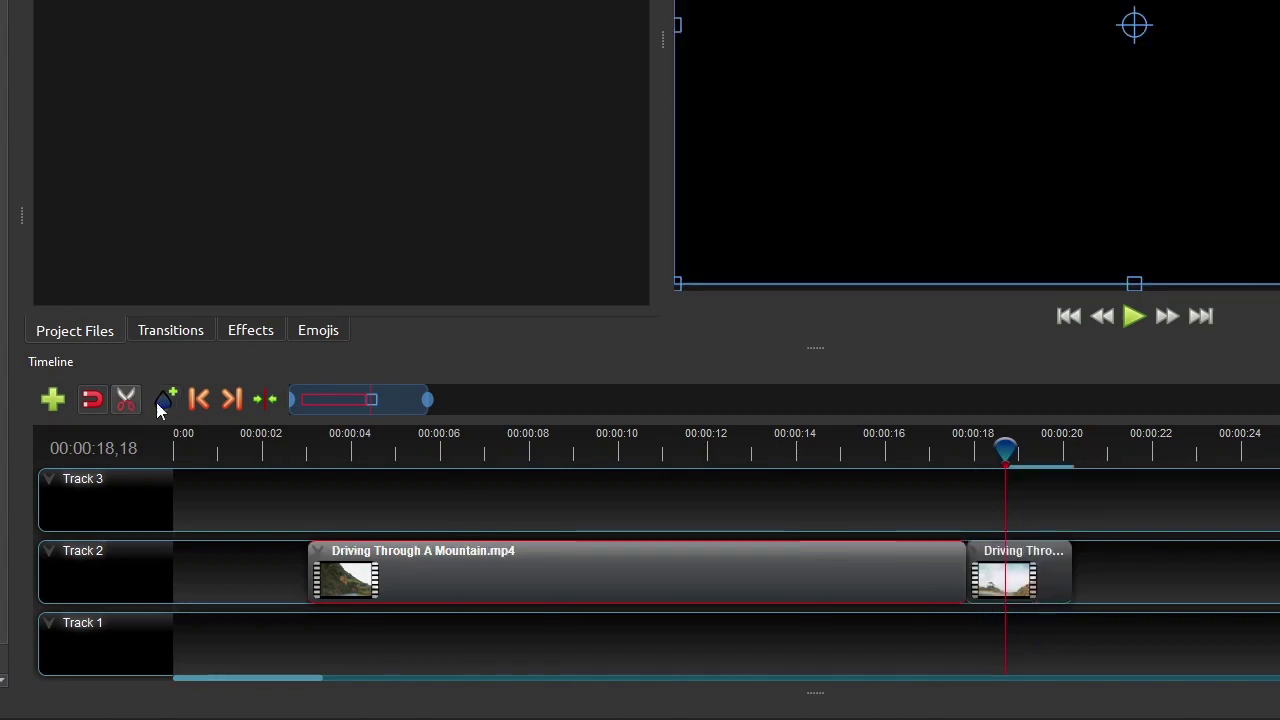
Remove the short second piece of the split driving clip from Track 2
{"action": "left_click", "coordinate": [1020, 580]}
{"action": "right_click", "coordinate": [1020, 580]}
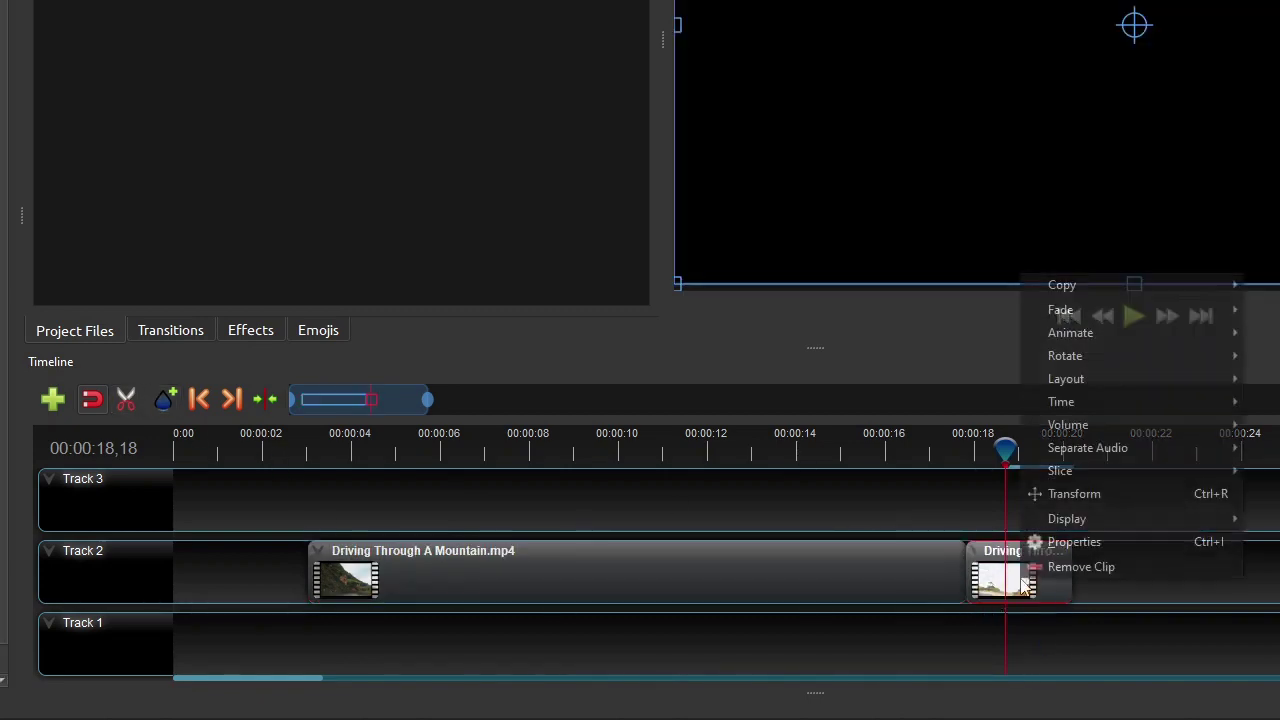
{"action": "left_click", "coordinate": [1070, 564]}
Slice the Track 2 clip at about 11 seconds, keeping the left side, and move the remaining piece to the timeline's start
{"action": "left_click", "coordinate": [902, 451]}
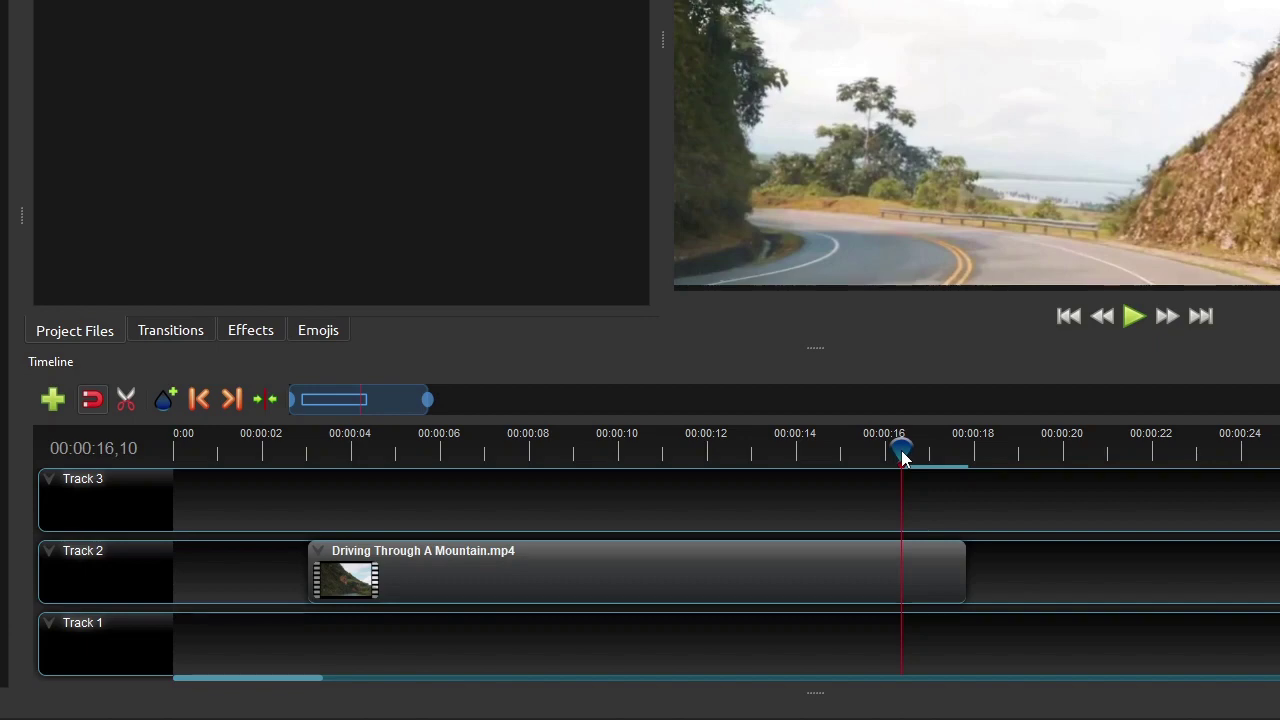
{"action": "left_click", "coordinate": [665, 459]}
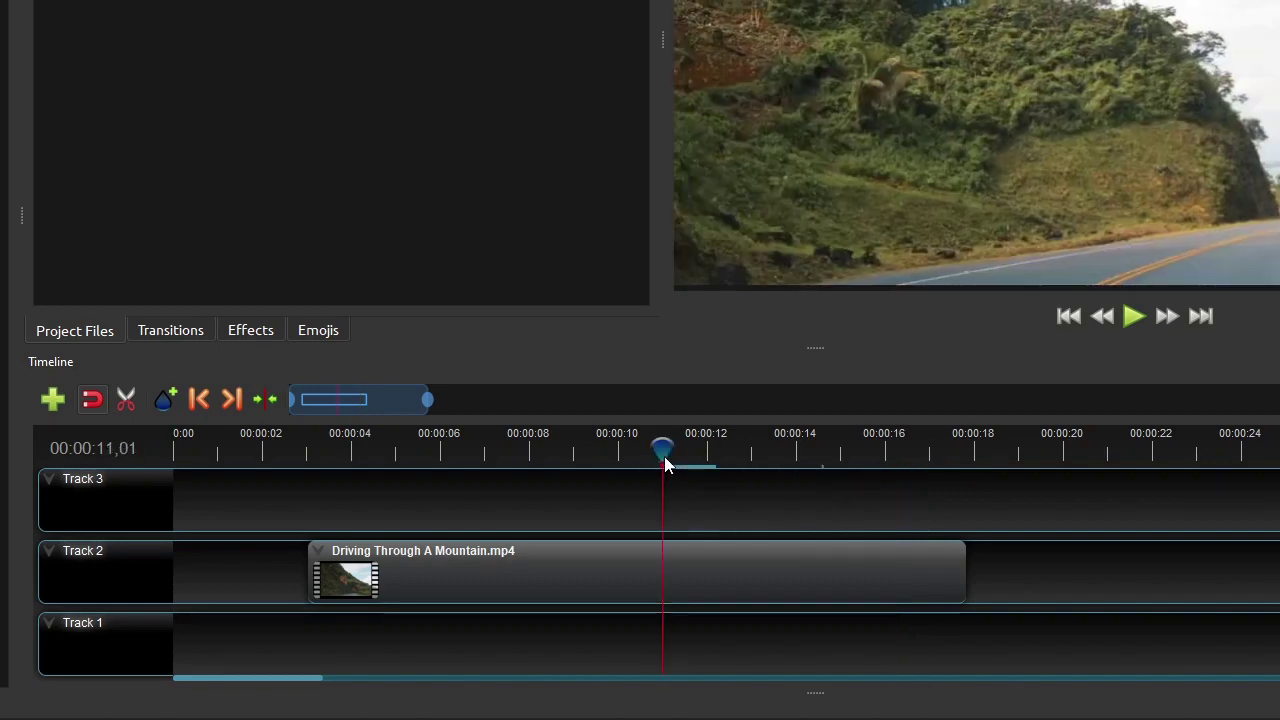
{"action": "left_click", "coordinate": [681, 574]}
{"action": "right_click", "coordinate": [681, 574]}
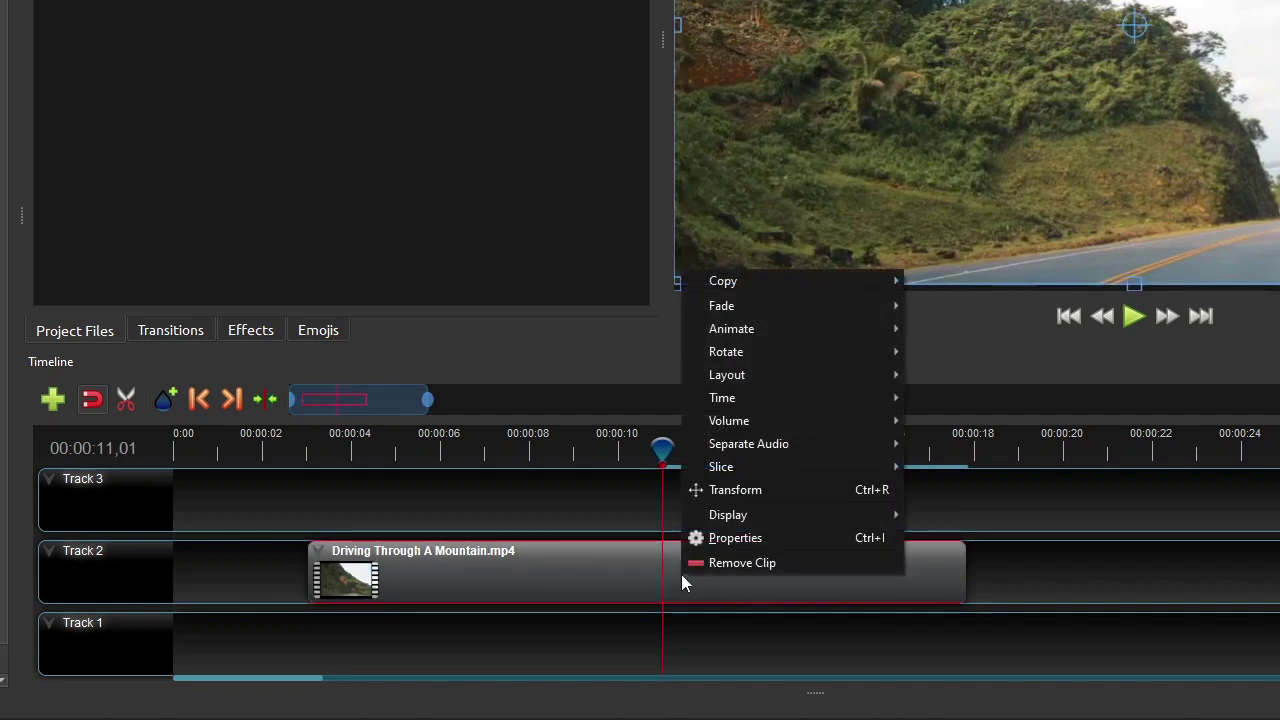
{"action": "mouse_move", "coordinate": [751, 466]}
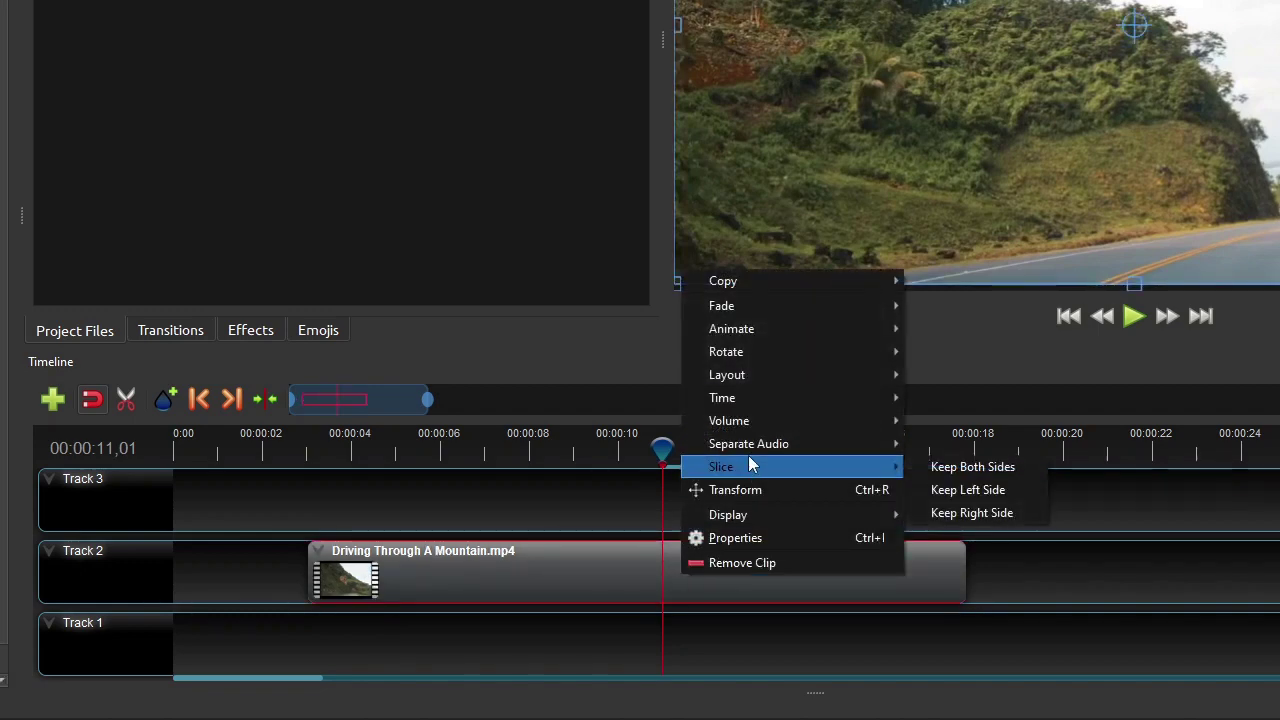
{"action": "left_click", "coordinate": [952, 489]}
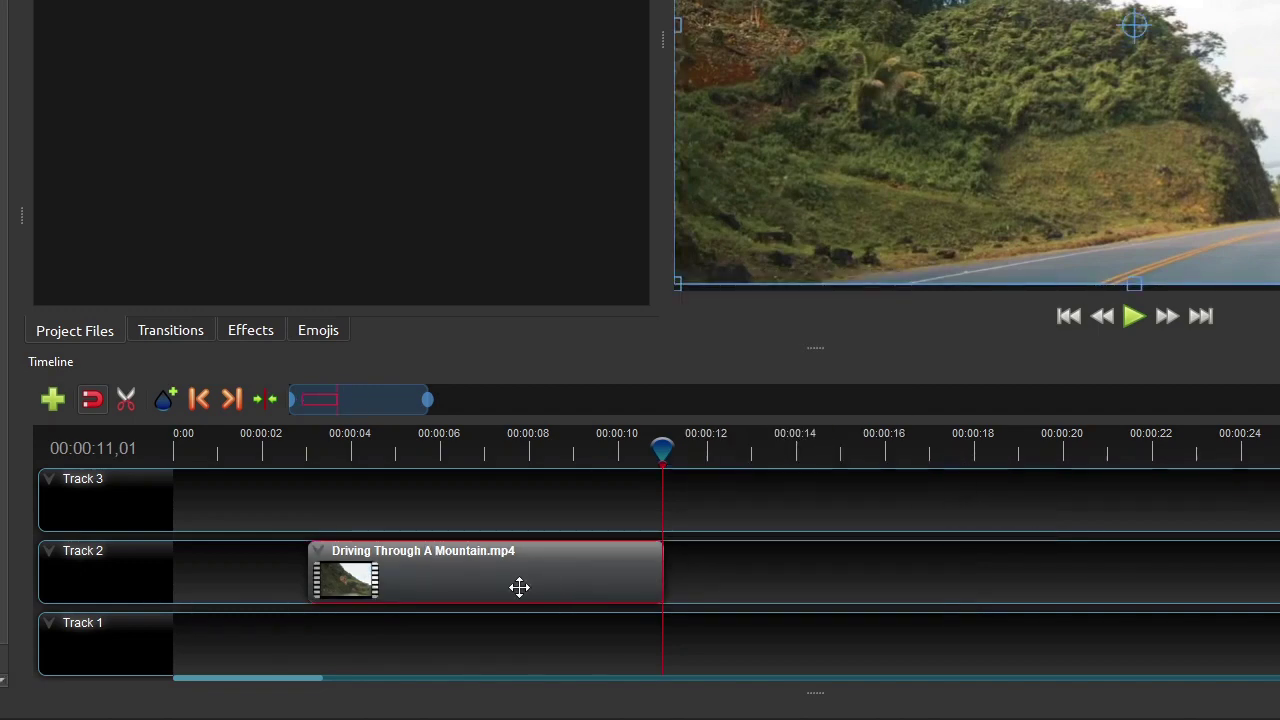
{"action": "left_click_drag", "start_coordinate": [557, 574], "coordinate": [429, 569]}
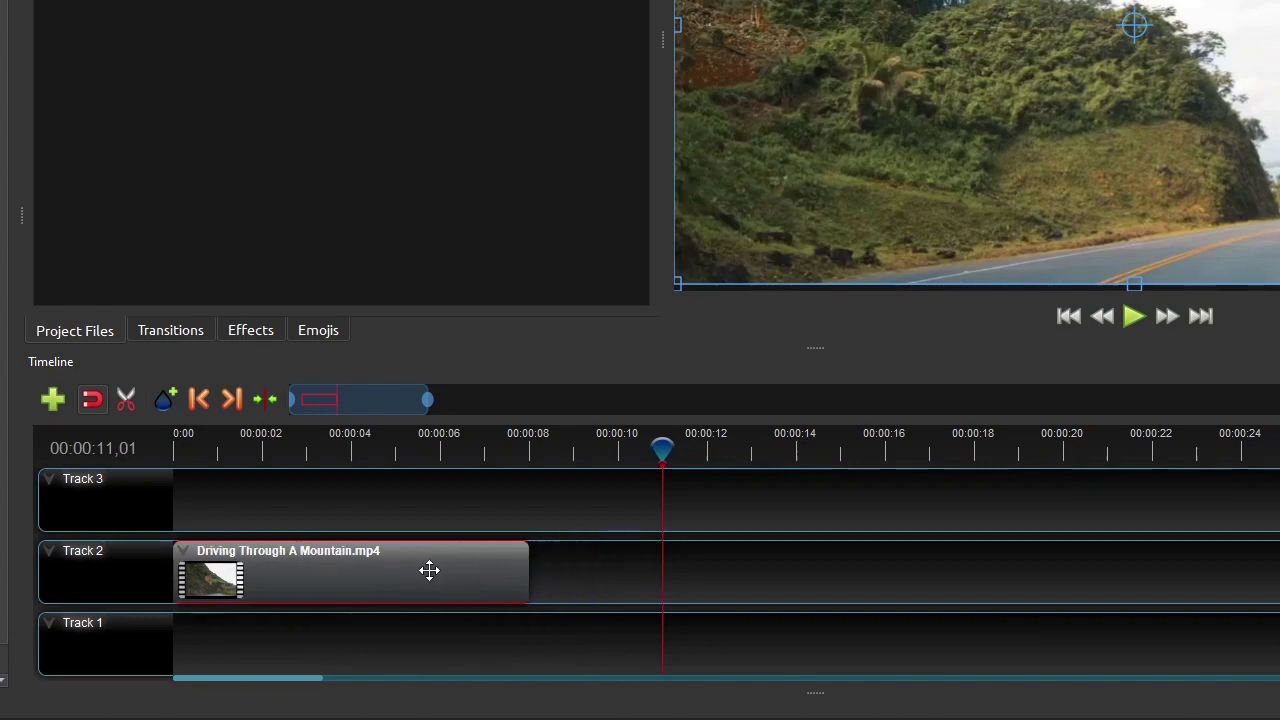
Return the playhead to the timeline's start and apply a Fade In (Fast) to the start of the Track 2 clip
{"action": "left_click", "coordinate": [200, 440]}
{"action": "left_click", "coordinate": [210, 403]}
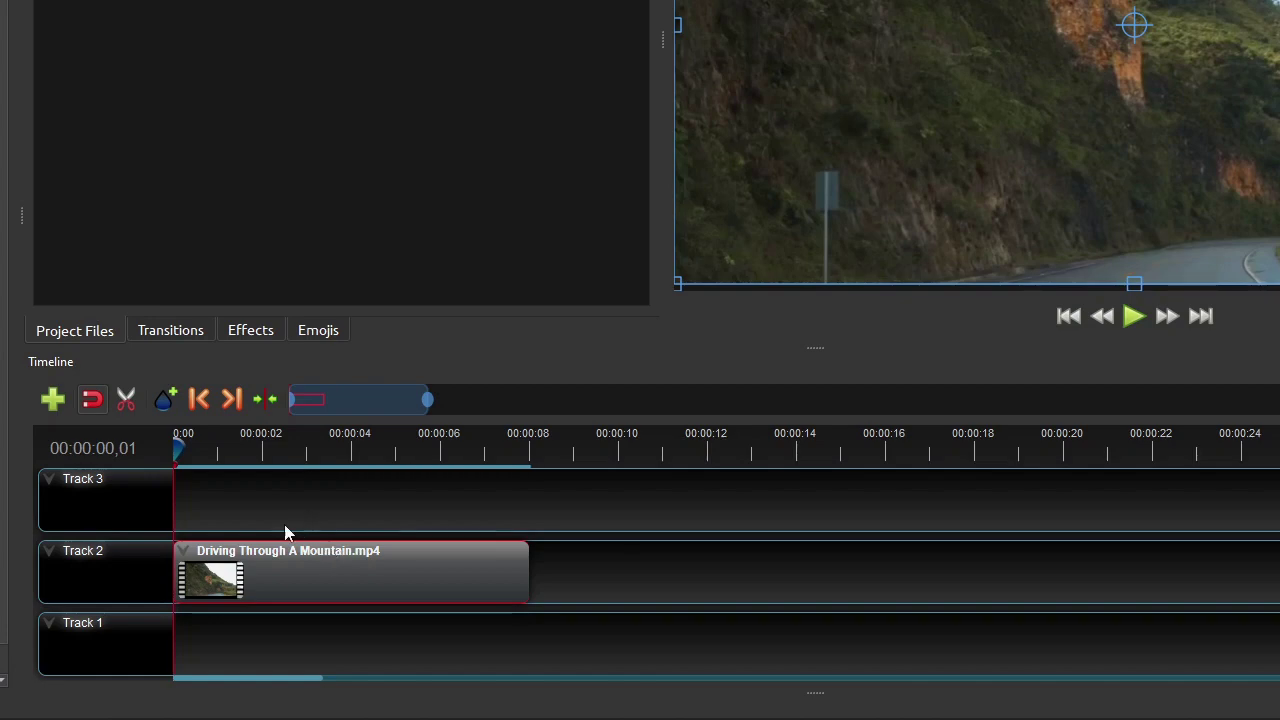
{"action": "right_click", "coordinate": [286, 579]}
{"action": "mouse_move", "coordinate": [376, 315]}
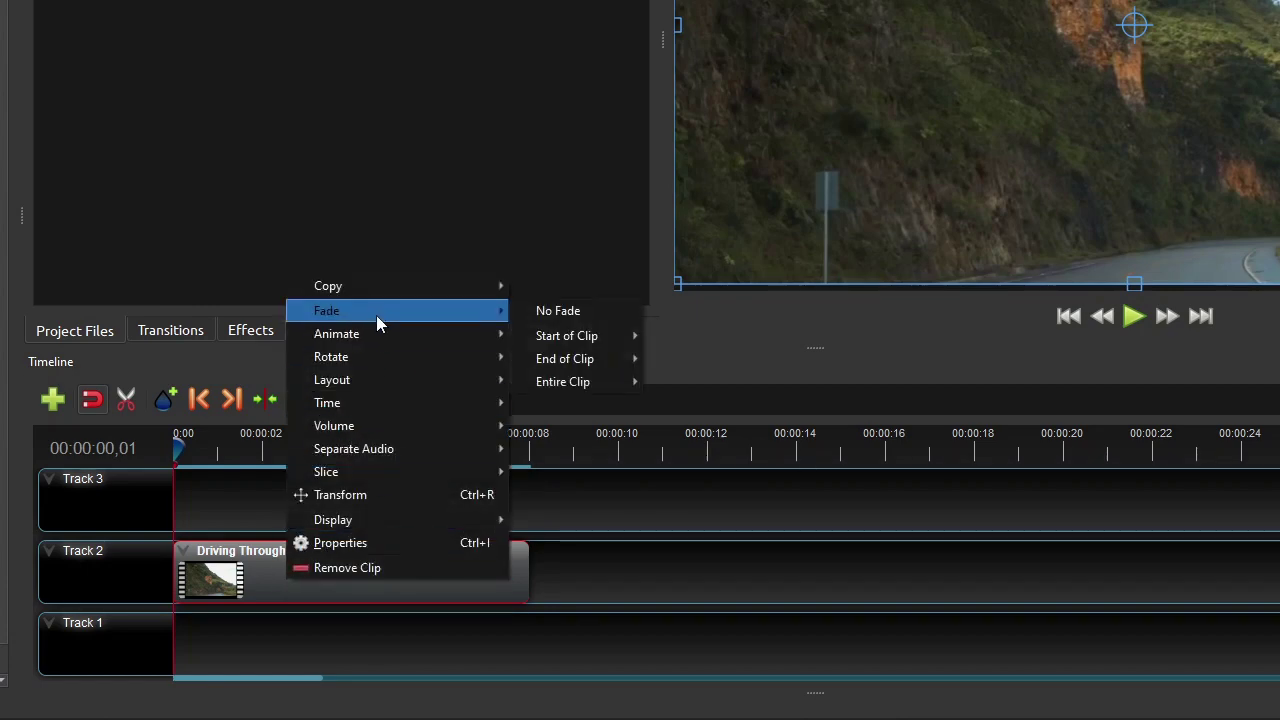
{"action": "mouse_move", "coordinate": [590, 335]}
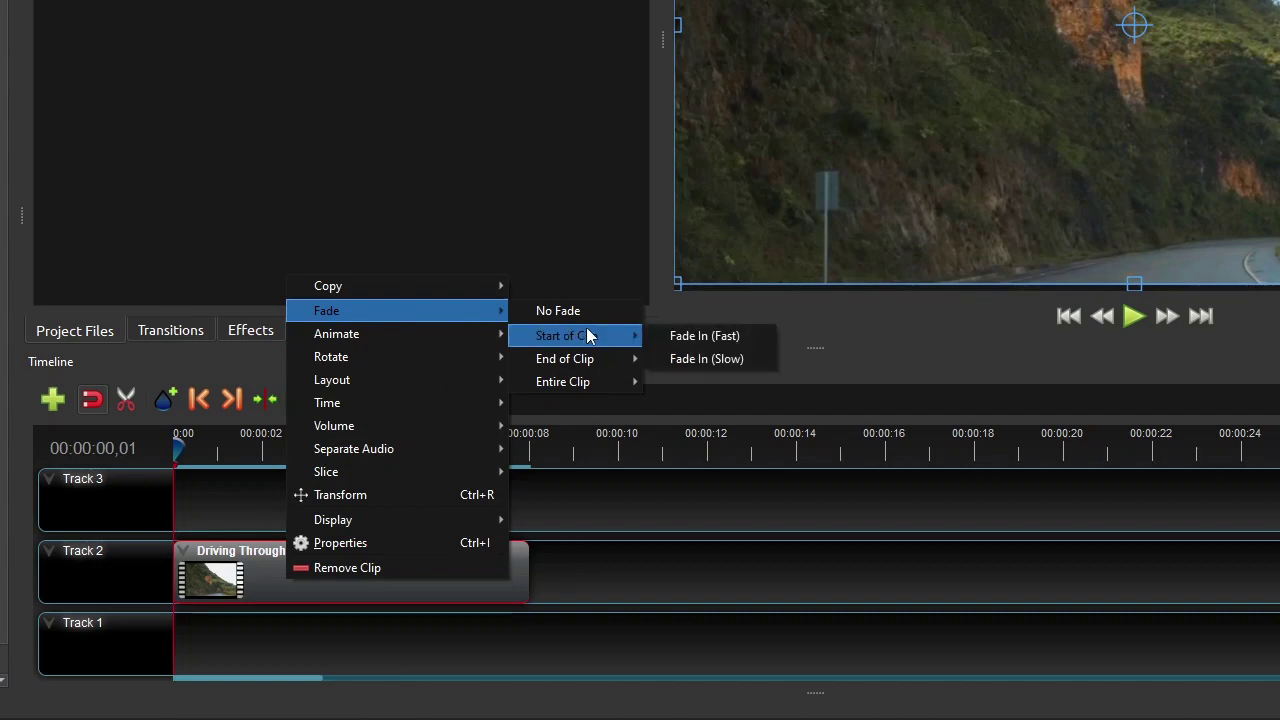
{"action": "left_click", "coordinate": [683, 338]}
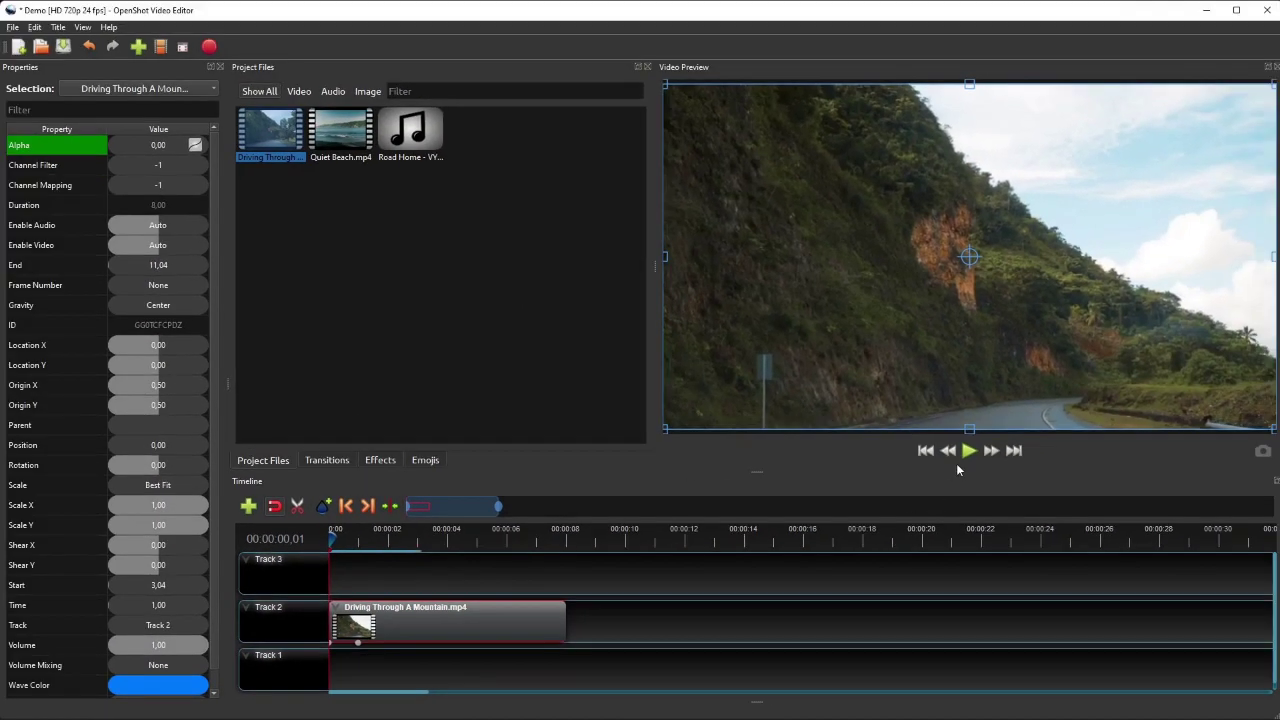
Play the clip's opening to preview the fade-in and leave the playhead just after 1 second
{"action": "left_click", "coordinate": [970, 451]}
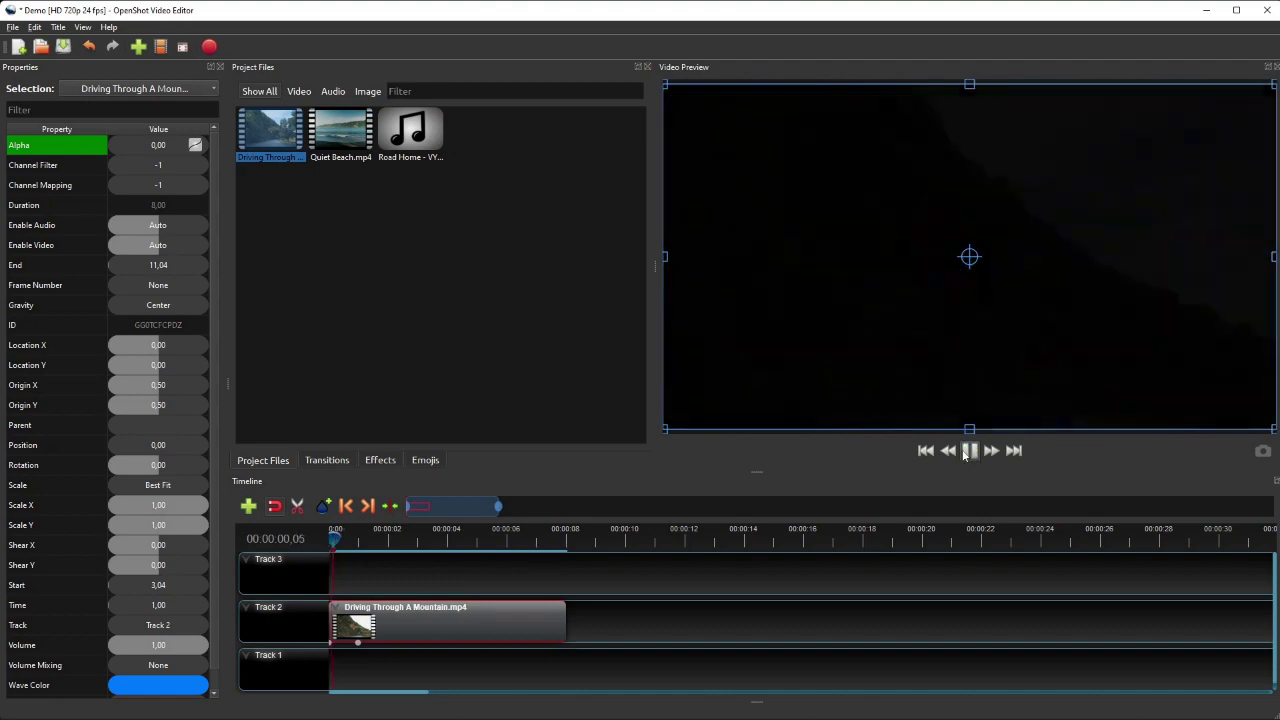
{"action": "left_click", "coordinate": [970, 451]}
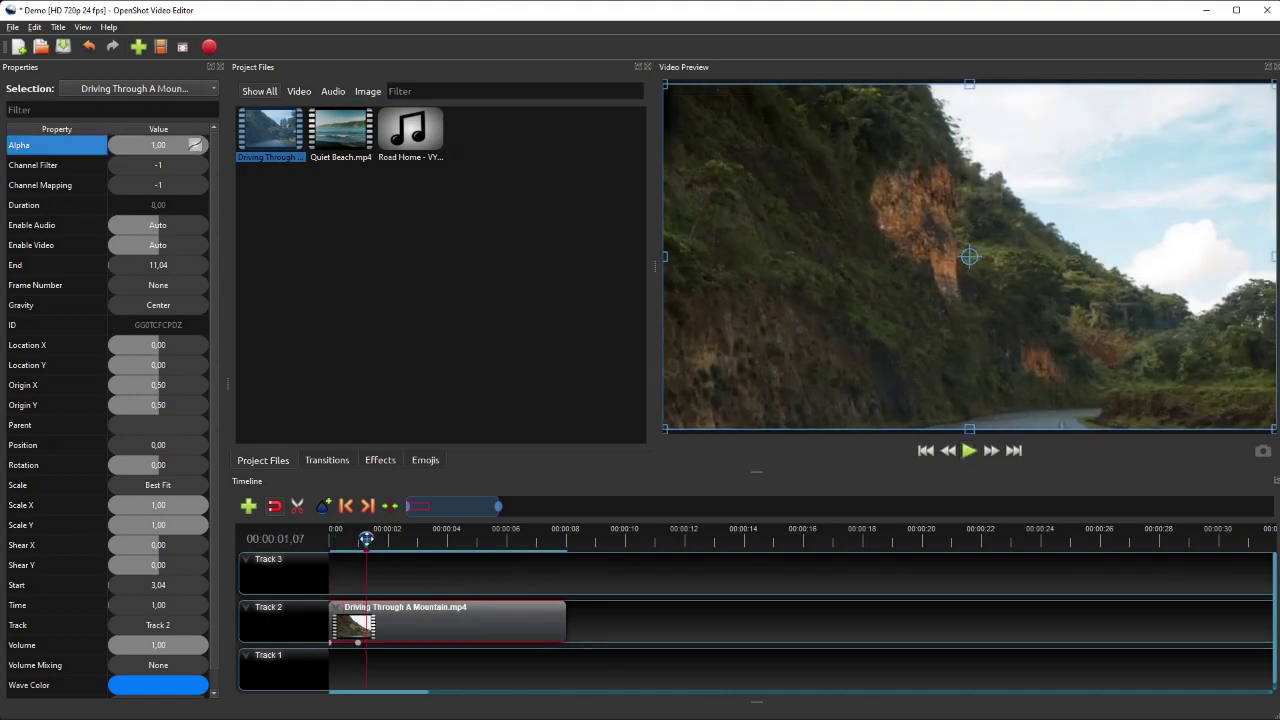
{"action": "mouse_move", "coordinate": [363, 540]}
{"action": "left_mouse_down"}
{"action": "mouse_move", "coordinate": [315, 551]}
{"action": "mouse_move", "coordinate": [369, 545]}
{"action": "left_mouse_up"}
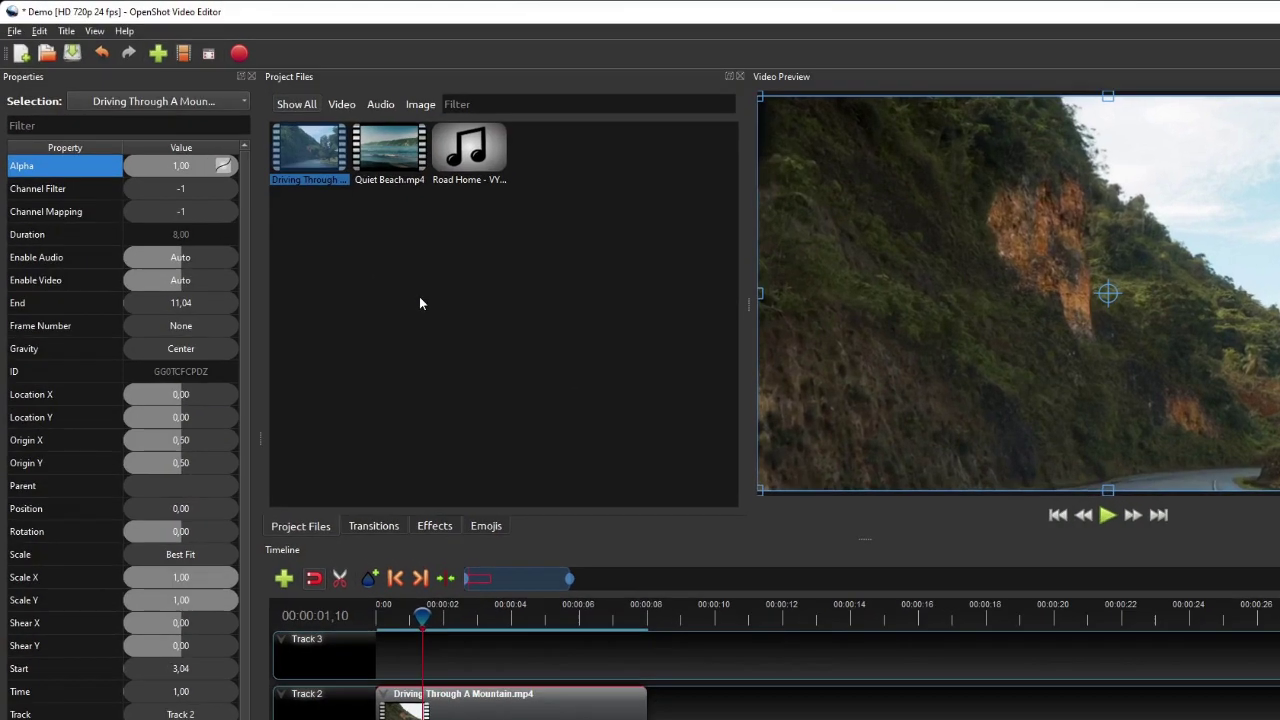
Start a new still title based on the Gold 1 template
{"action": "left_click", "coordinate": [66, 31]}
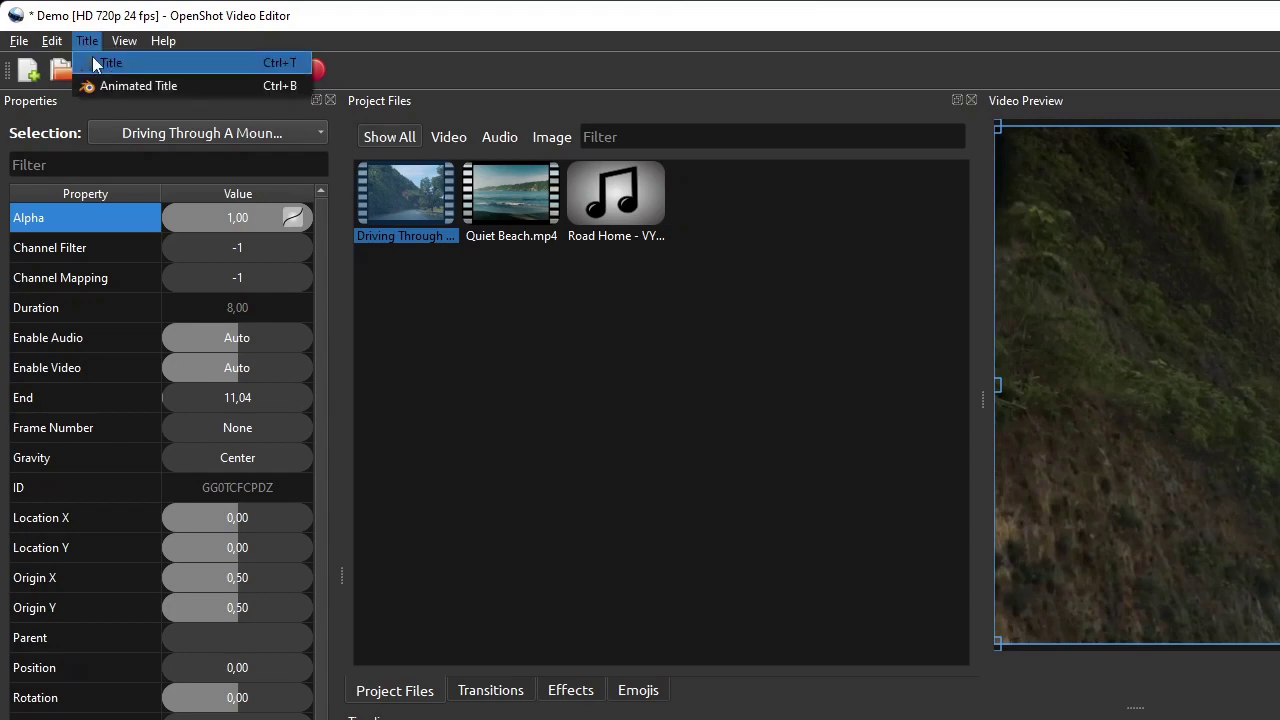
{"action": "left_click", "coordinate": [94, 62]}
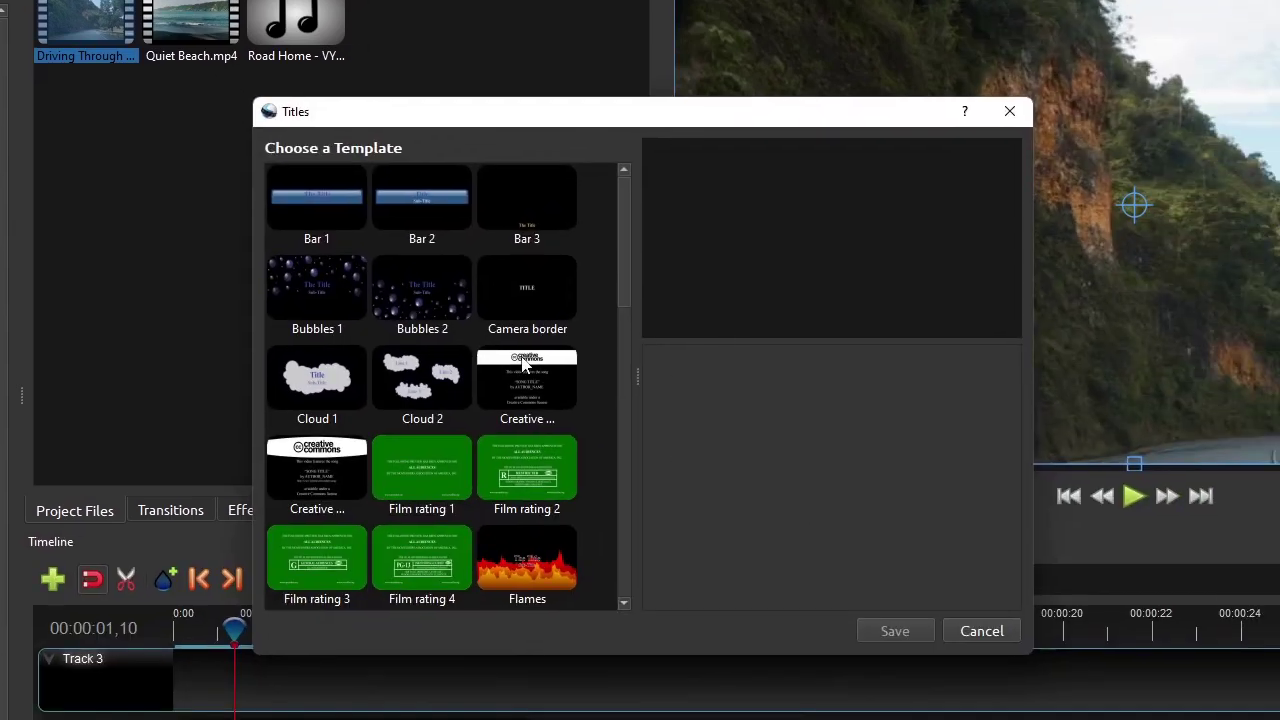
{"action": "scroll", "coordinate": [522, 365], "scroll_direction": "down", "scroll_amount": 10}
{"action": "scroll", "coordinate": [523, 363], "scroll_direction": "up", "scroll_amount": 7}
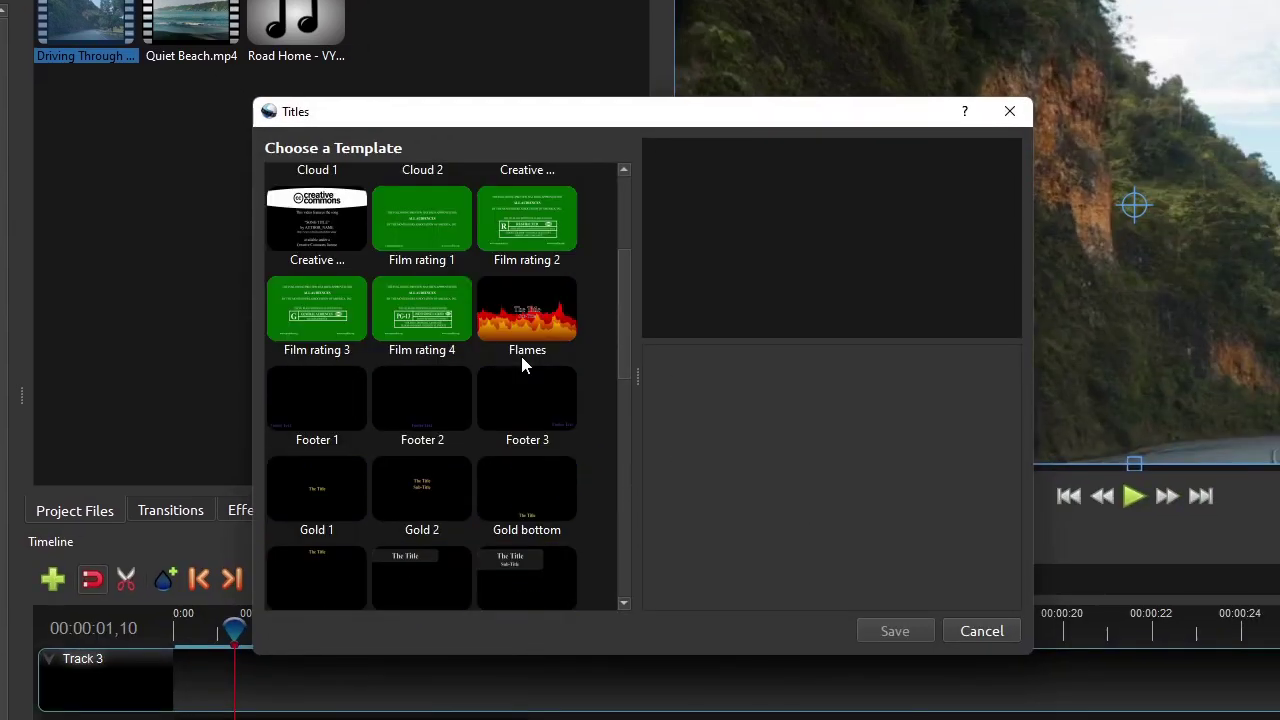
{"action": "left_click", "coordinate": [314, 490]}
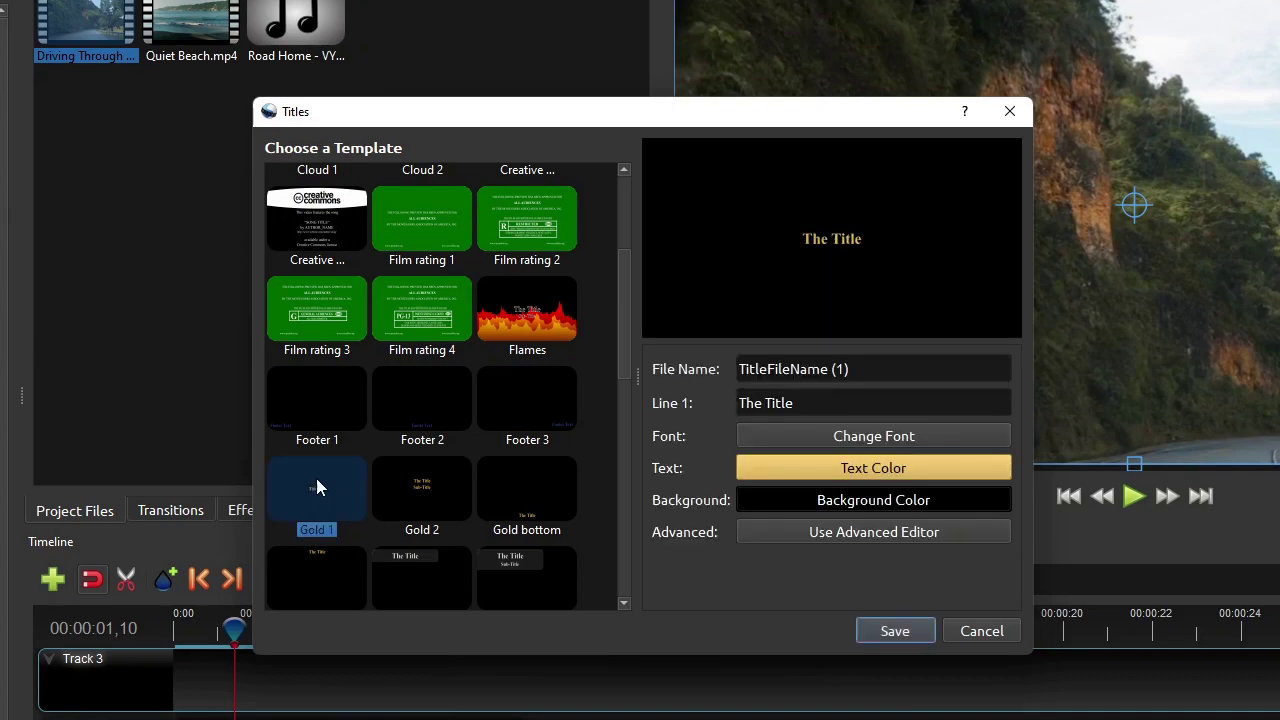
Set the title's file name to Title and its first line to "The Journey"
{"action": "left_click_drag", "start_coordinate": [862, 370], "coordinate": [673, 370]}
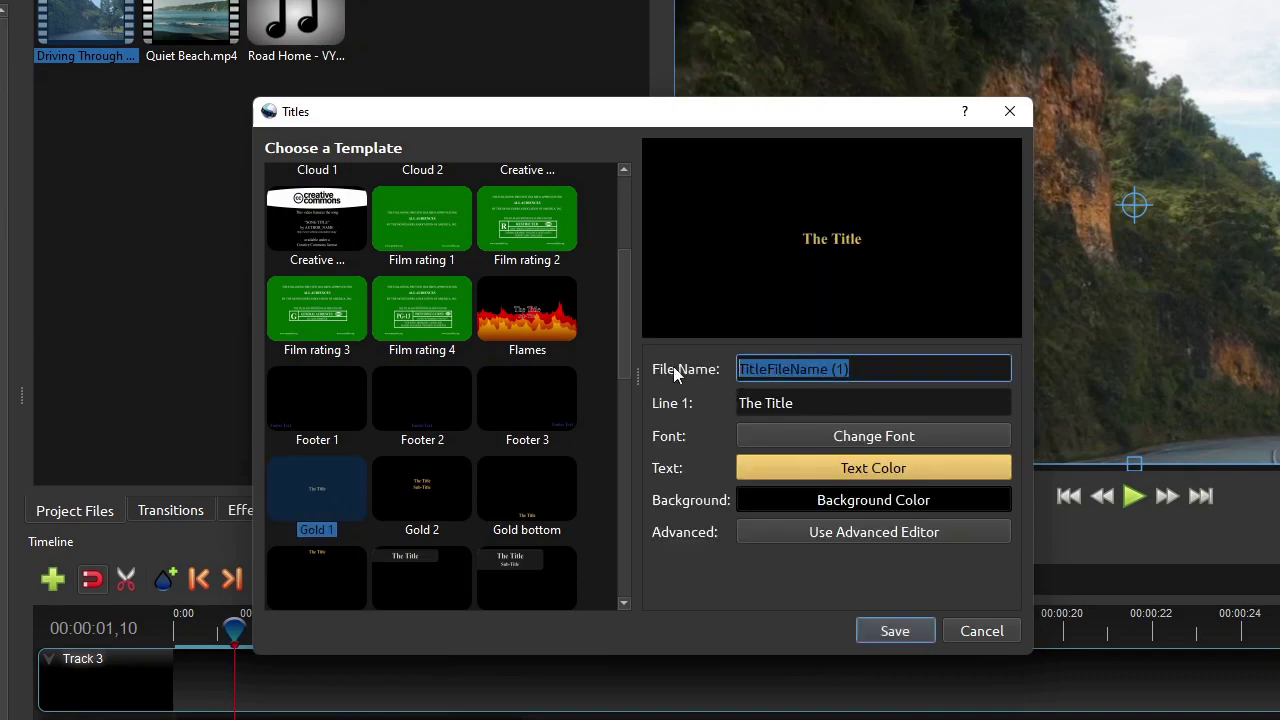
{"action": "type", "text": "Title"}
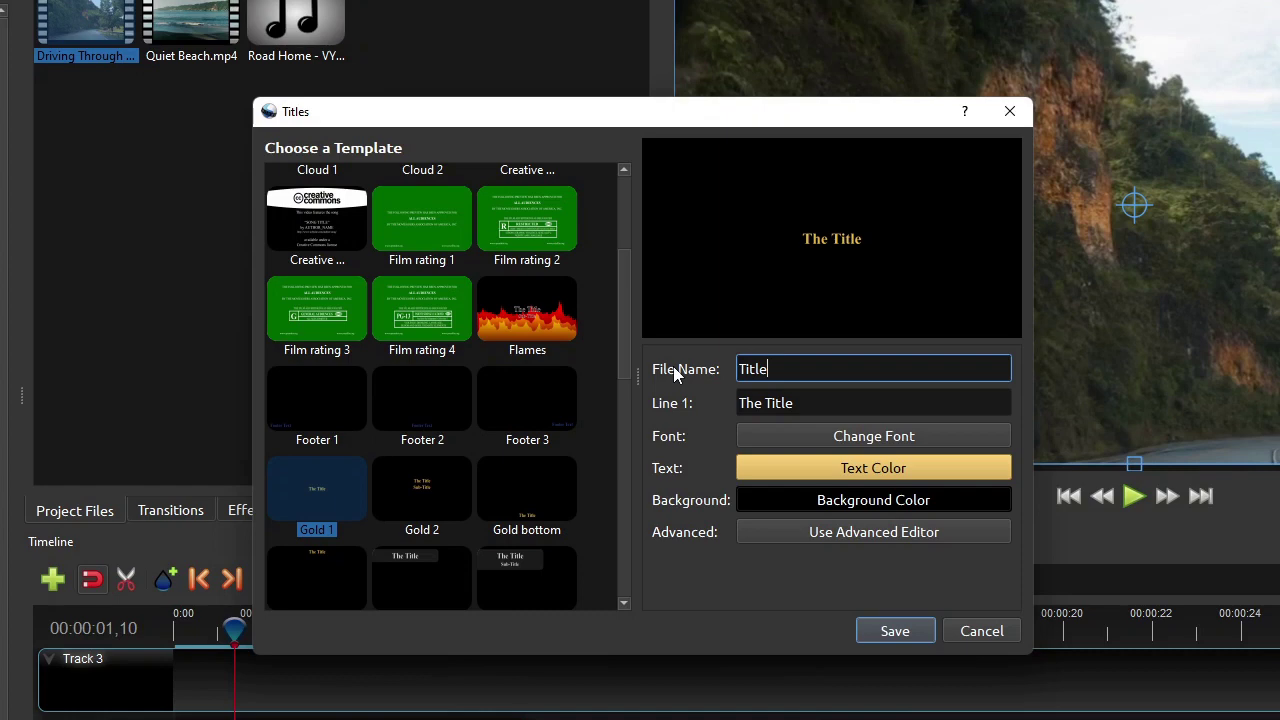
{"action": "key", "text": "Tab"}
{"action": "type", "text": "The Jo"}
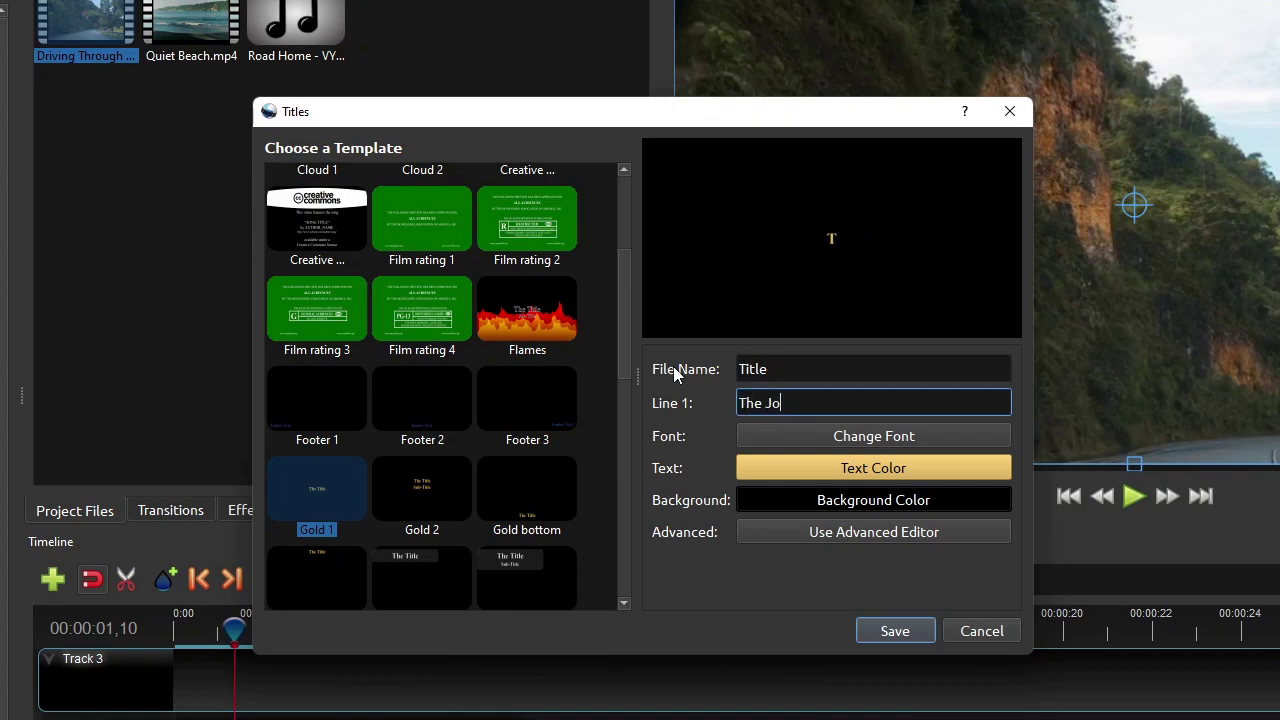
{"action": "type", "text": "urney"}
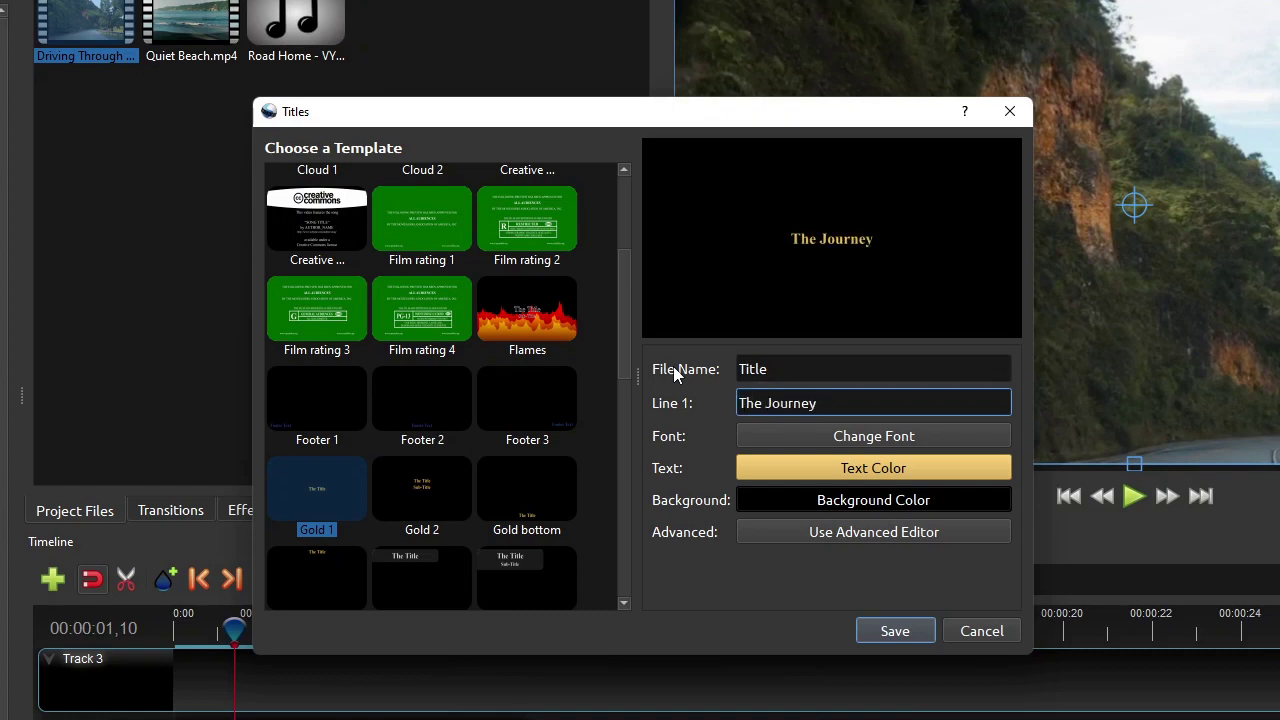
Set the title's font to Agency FB, Bold, size 128
{"action": "left_click", "coordinate": [925, 436]}
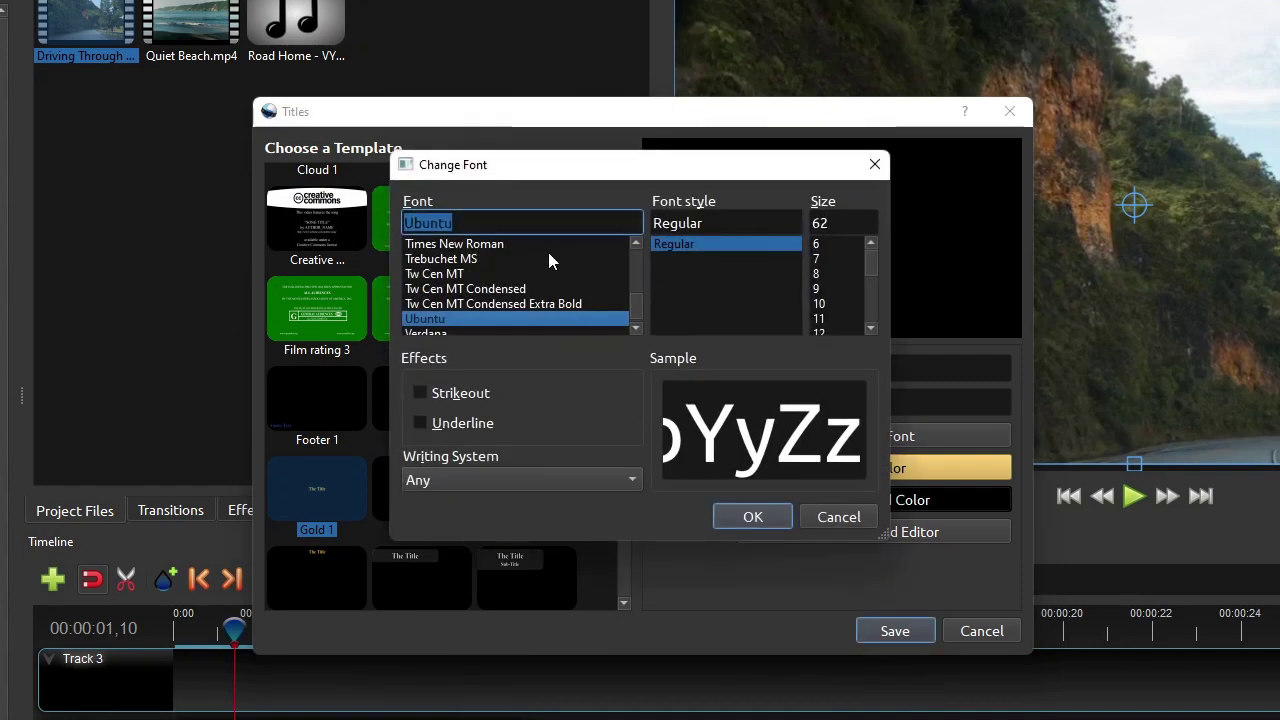
{"action": "scroll", "coordinate": [615, 280], "scroll_direction": "up", "scroll_amount": 15}
{"action": "left_click", "coordinate": [615, 244]}
{"action": "left_click", "coordinate": [760, 258]}
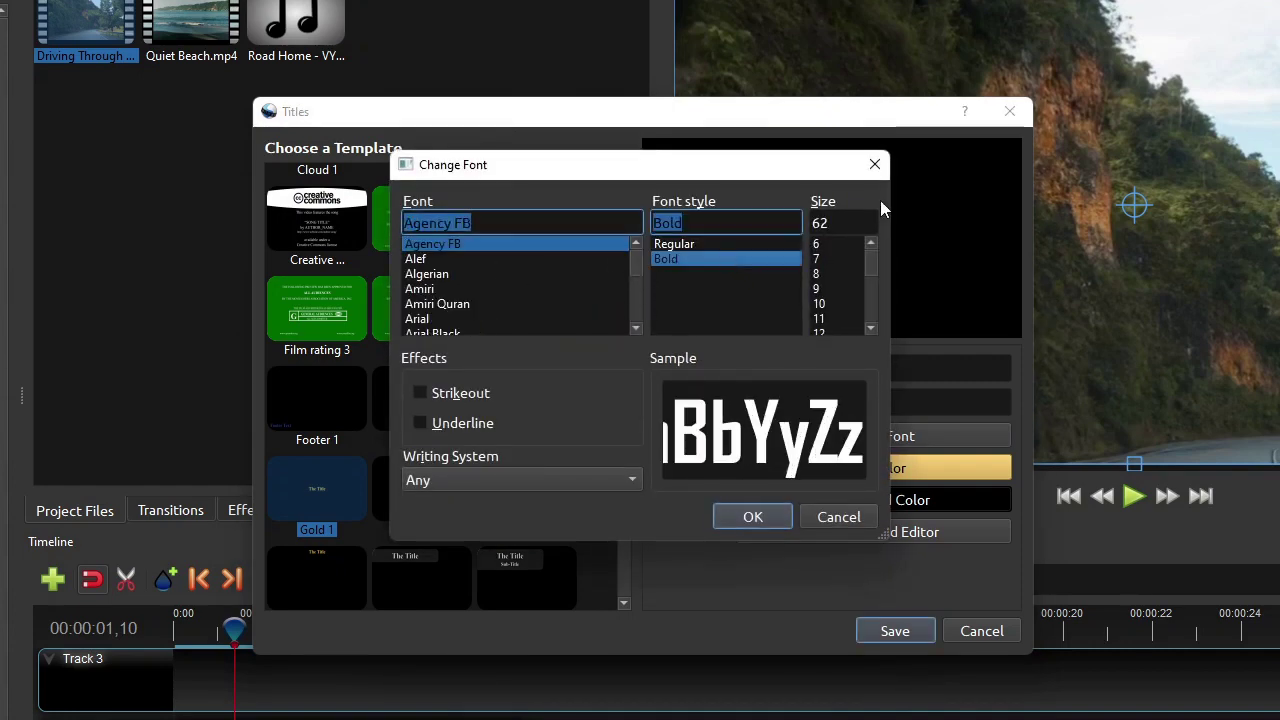
{"action": "key", "text": "Tab"}
{"action": "type", "text": "128"}
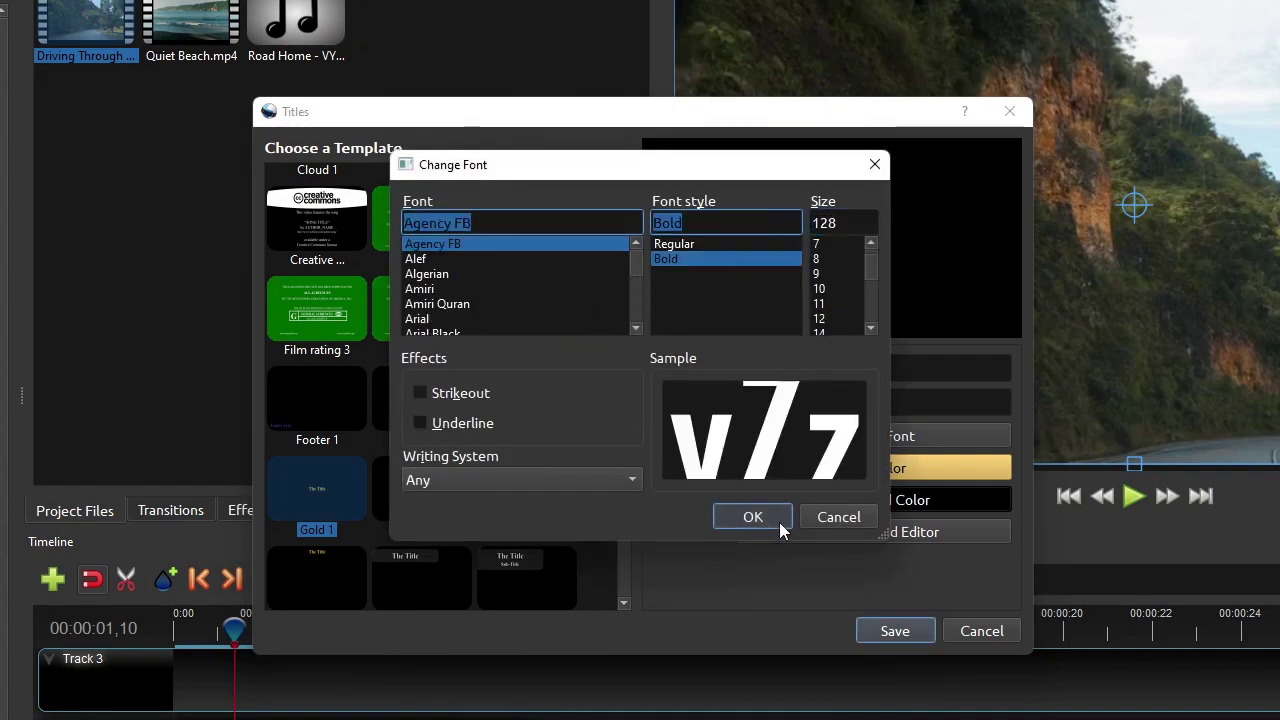
{"action": "left_click", "coordinate": [776, 520]}
Check the title's background colour and alpha without changing them, and save the title to the project files
{"action": "left_click", "coordinate": [946, 497]}
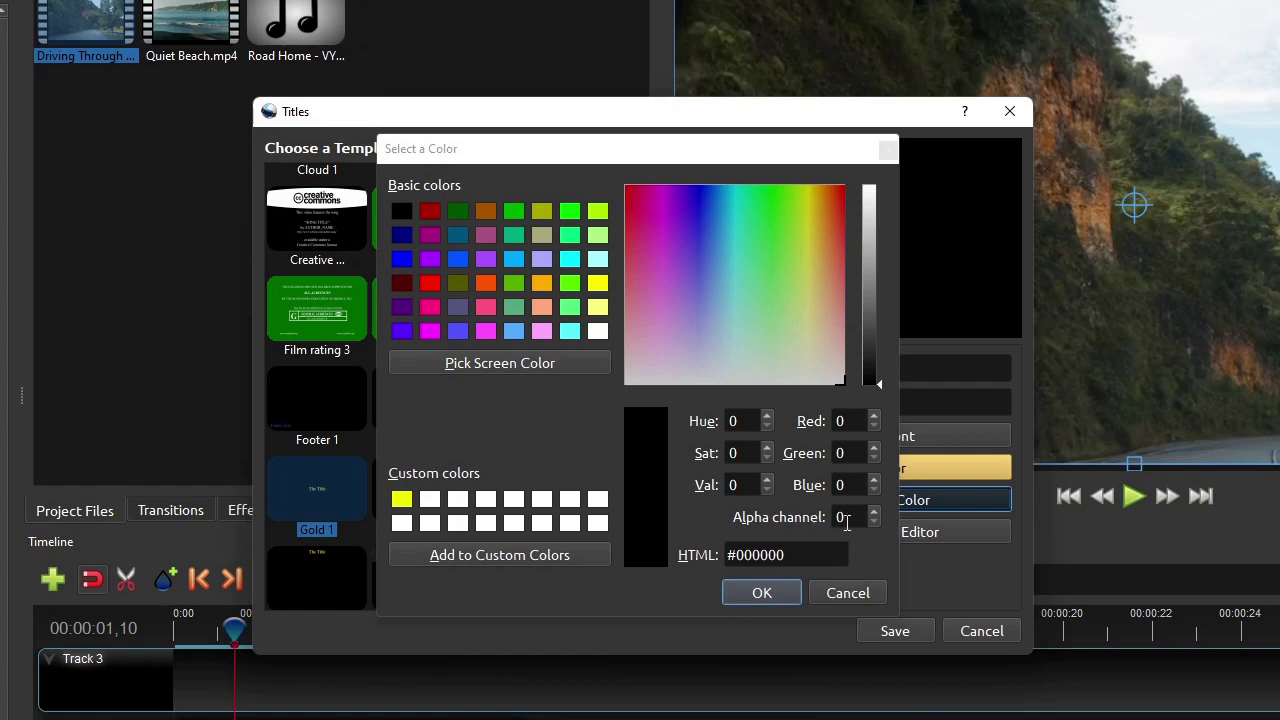
{"action": "left_click", "coordinate": [881, 593]}
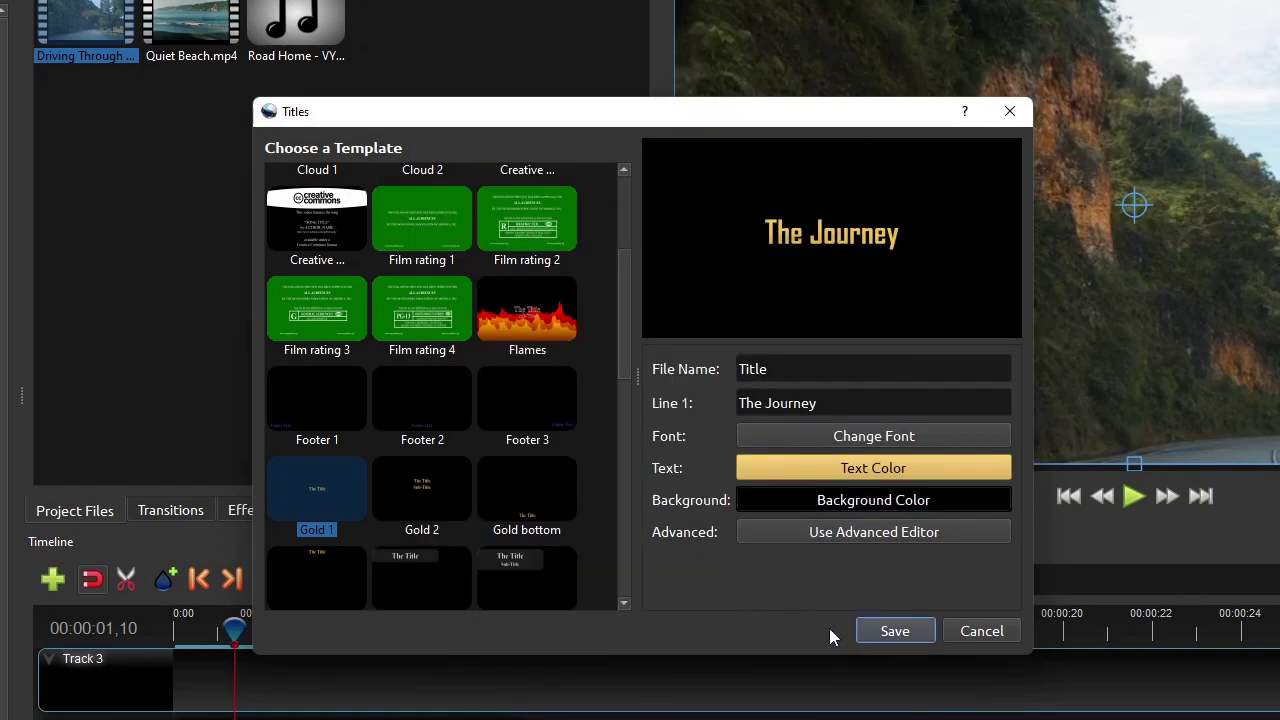
{"action": "left_click", "coordinate": [864, 631]}
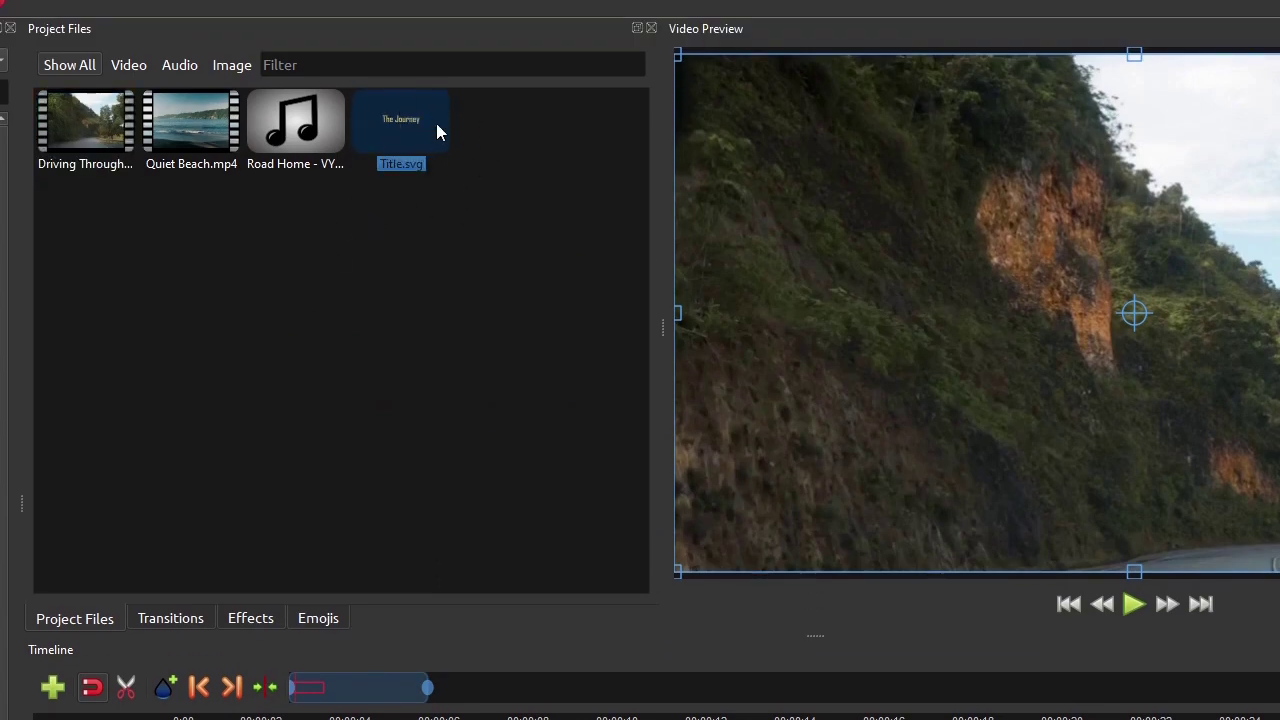
View the file properties of Title.svg and the folder where it is stored, leaving both unchanged
{"action": "left_click", "coordinate": [462, 207]}
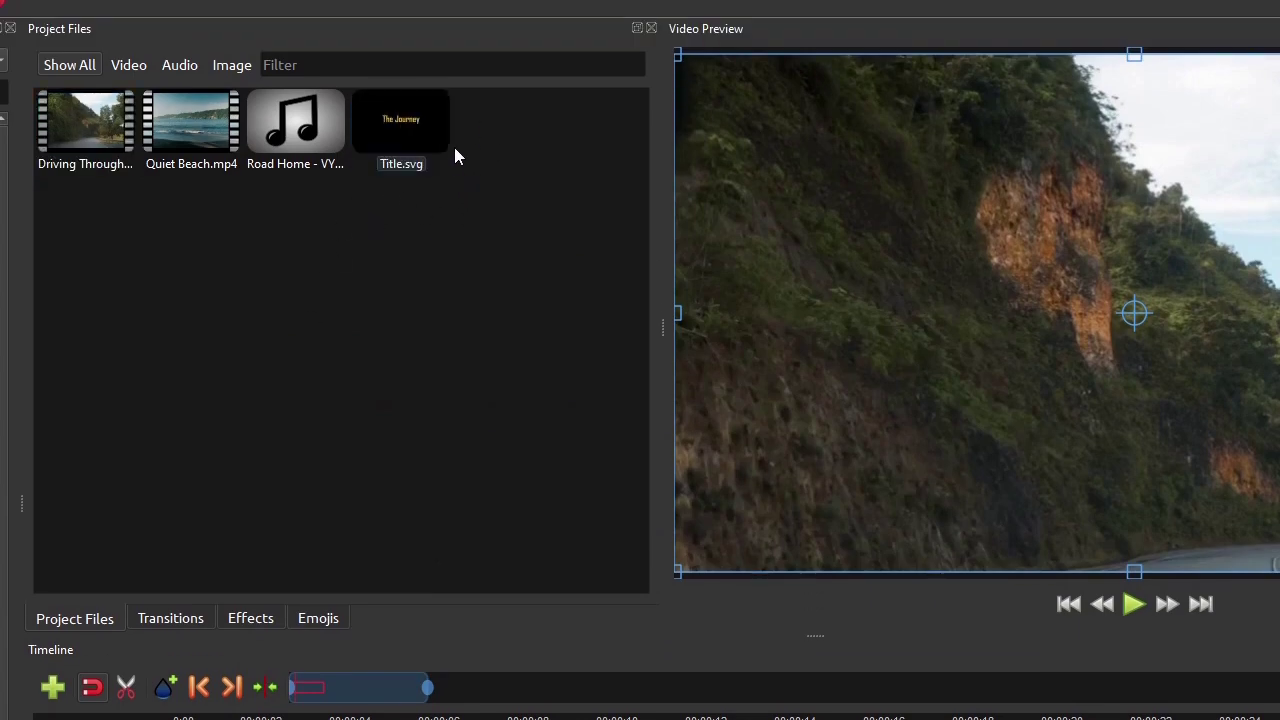
{"action": "right_click", "coordinate": [424, 124]}
{"action": "left_click", "coordinate": [516, 329]}
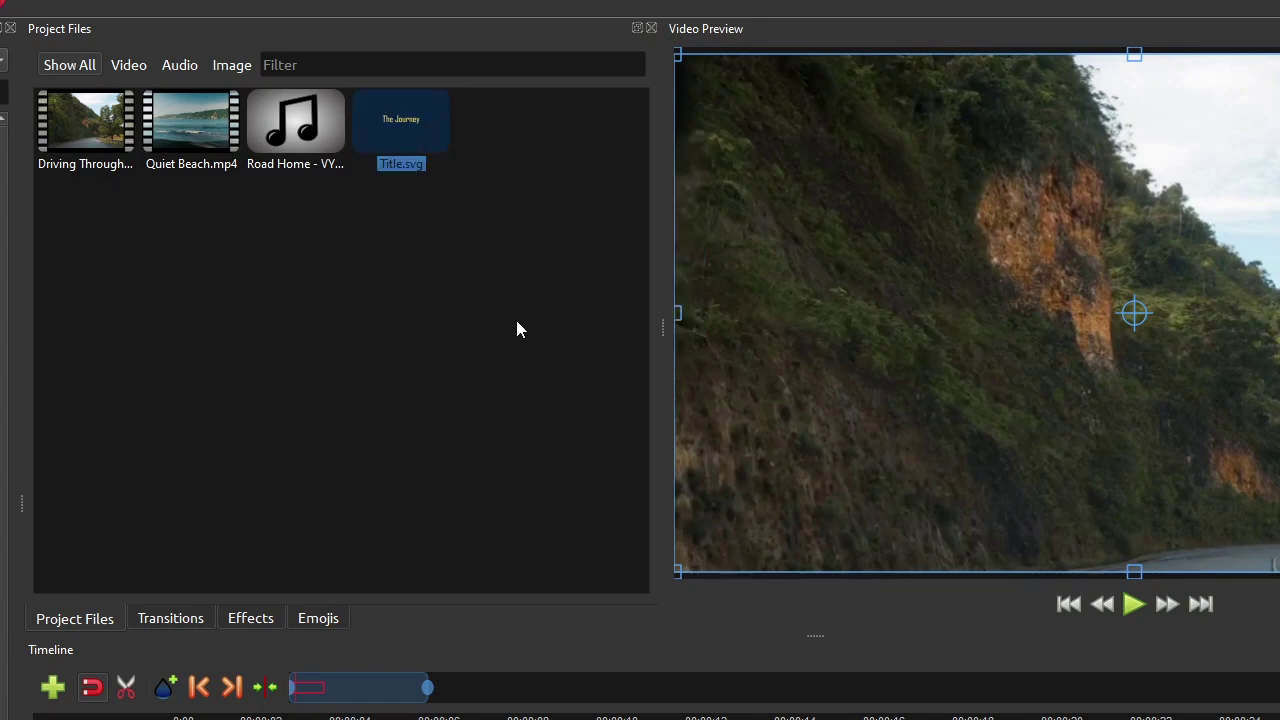
{"action": "left_click", "coordinate": [792, 365]}
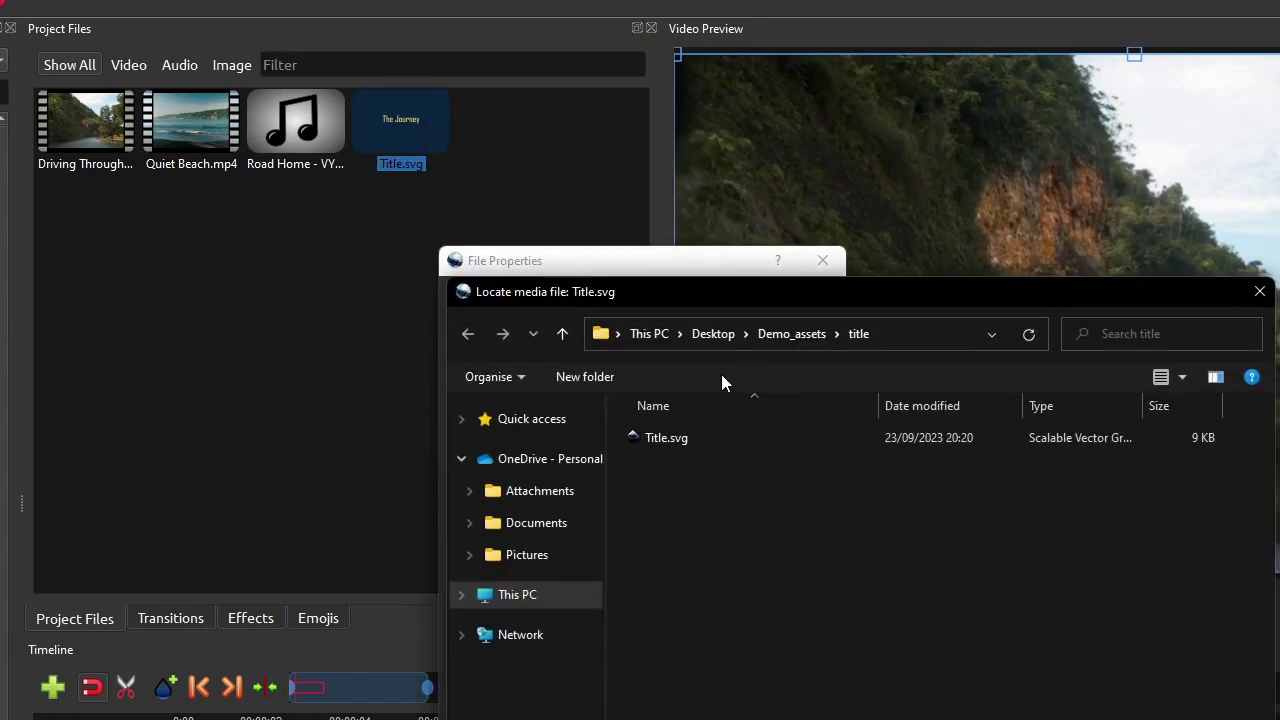
{"action": "key", "text": "Escape"}
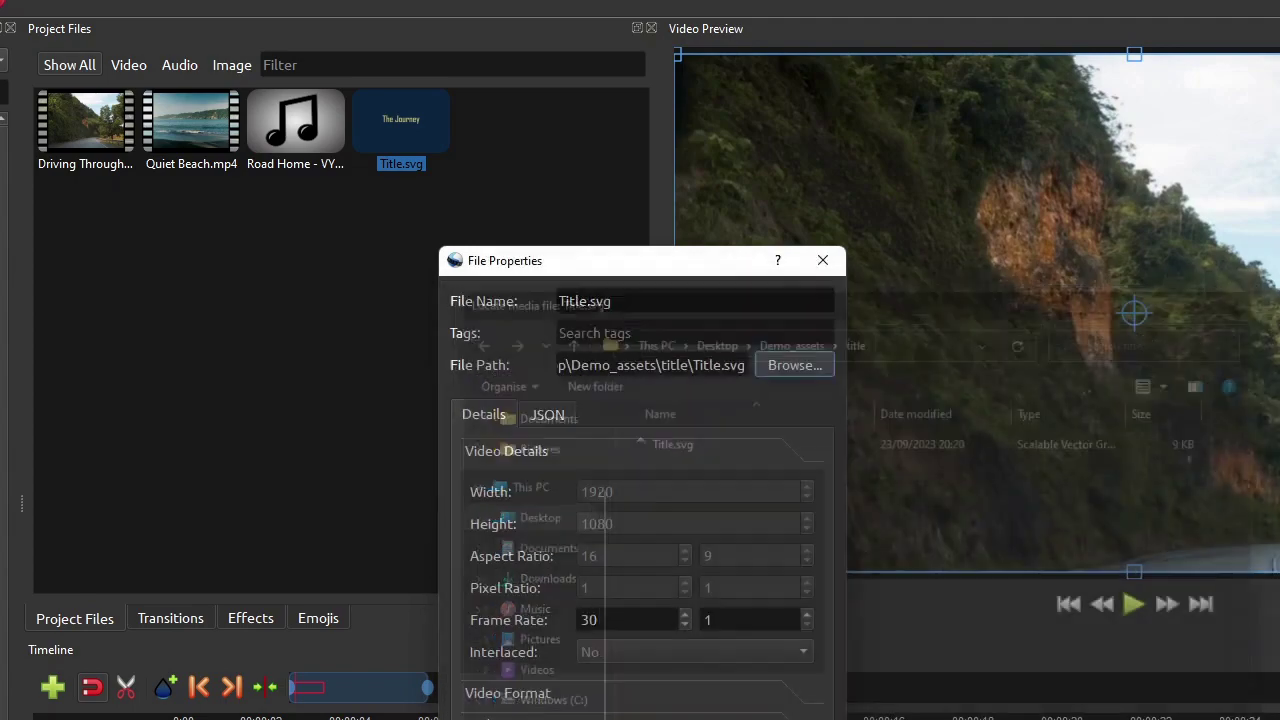
{"action": "key", "text": "Escape"}
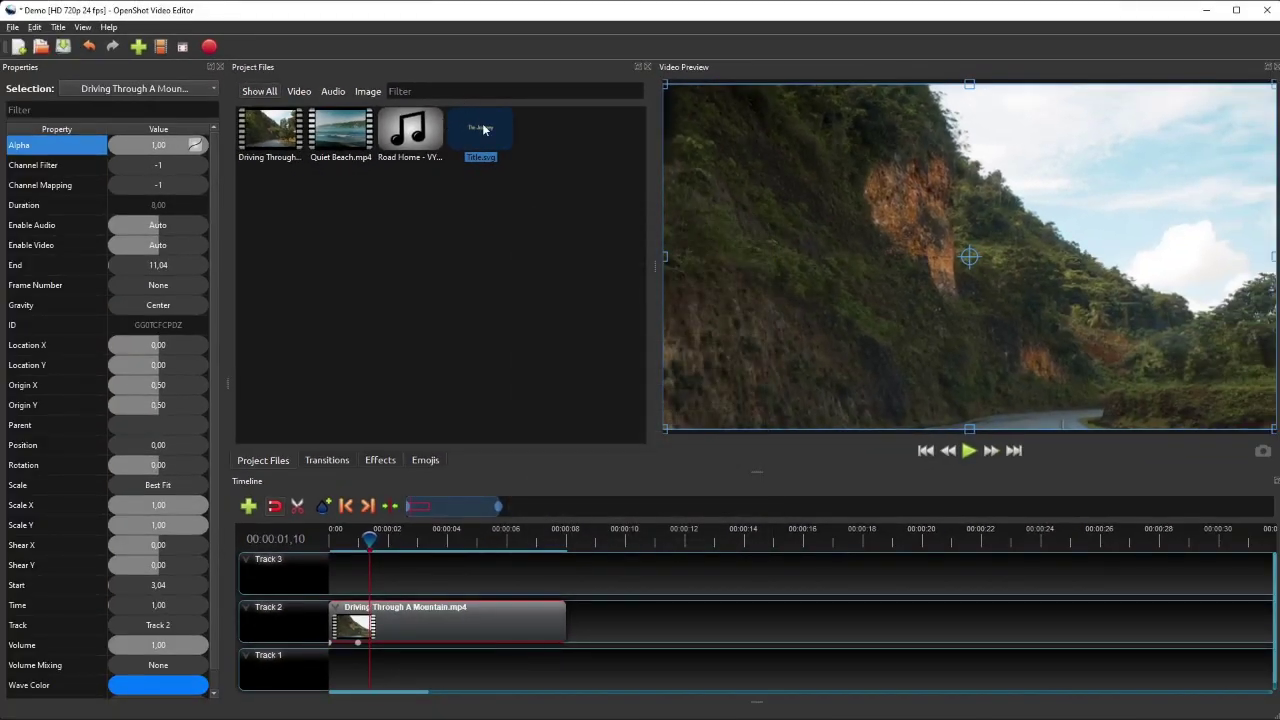
Place Title.svg on Track 3 of the timeline and set the clip's End value to 4 seconds
{"action": "left_click_drag", "start_coordinate": [483, 128], "coordinate": [475, 571]}
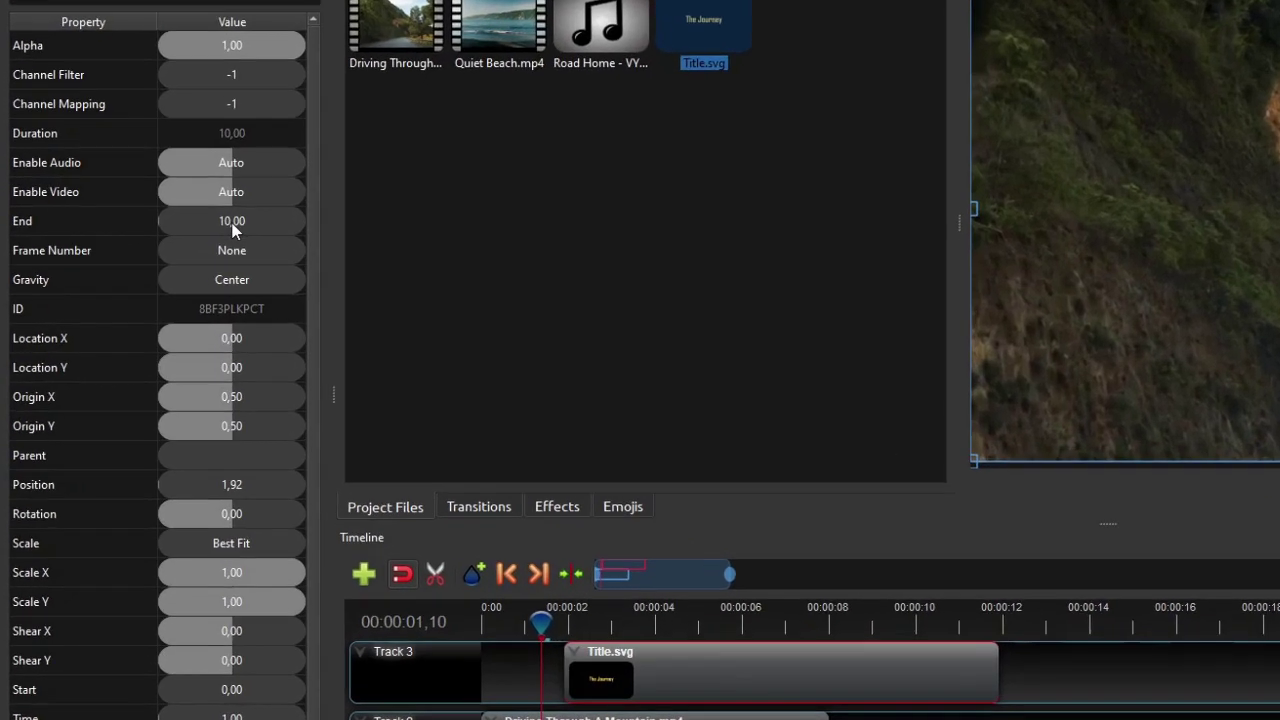
{"action": "left_click", "coordinate": [160, 265]}
{"action": "double_click", "coordinate": [245, 221]}
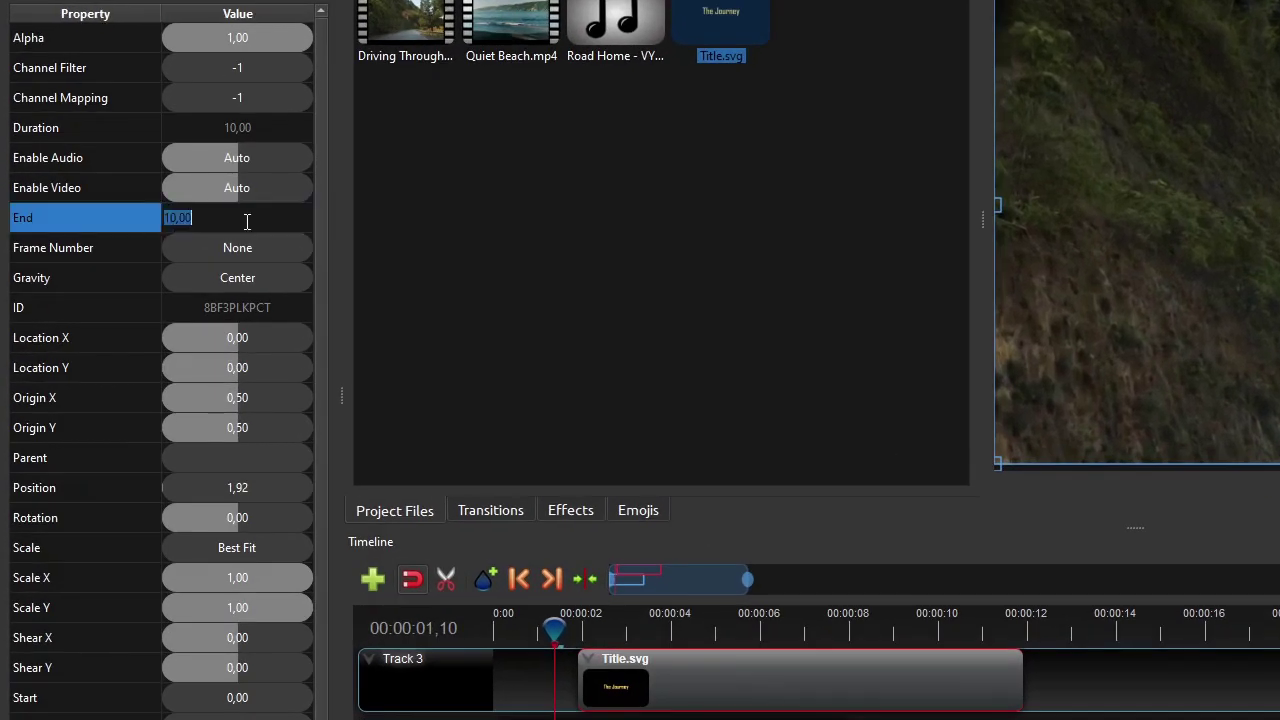
{"action": "type", "text": "4"}
{"action": "key", "text": "Return"}
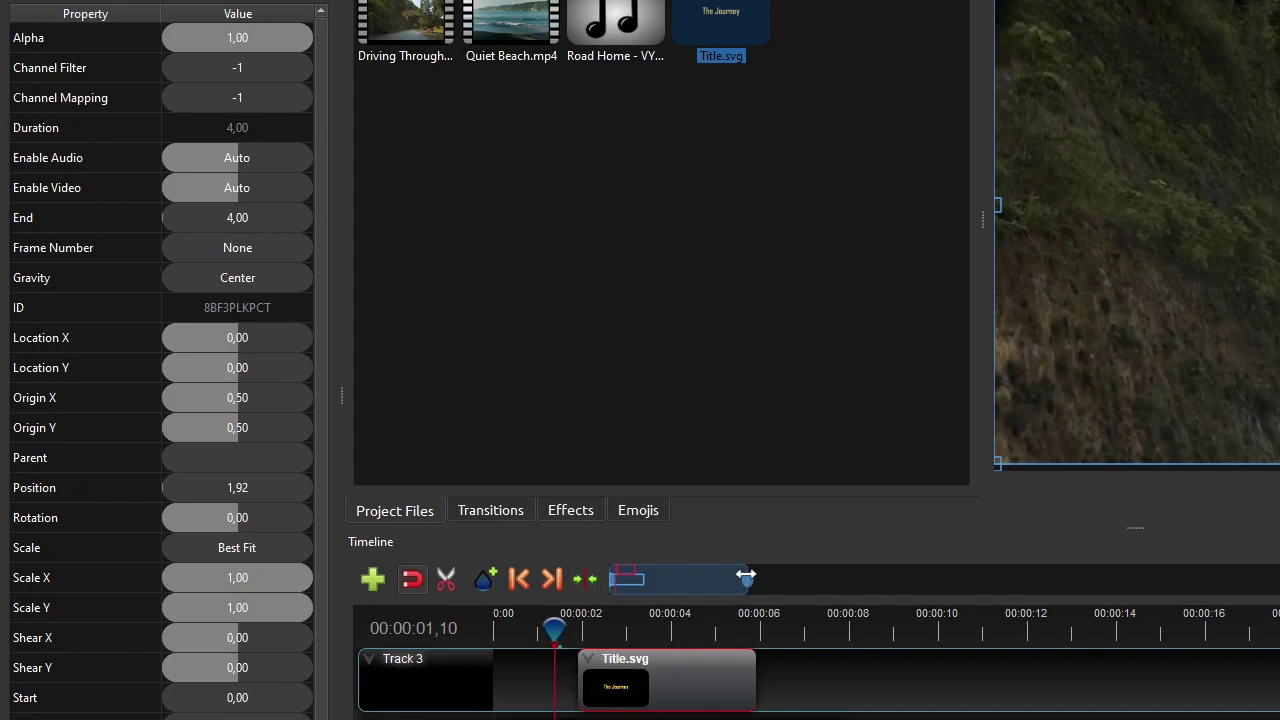
Apply the Fade In and Out (Fast) fade to the entire Title.svg clip
{"action": "left_click_drag", "start_coordinate": [745, 576], "coordinate": [700, 578]}
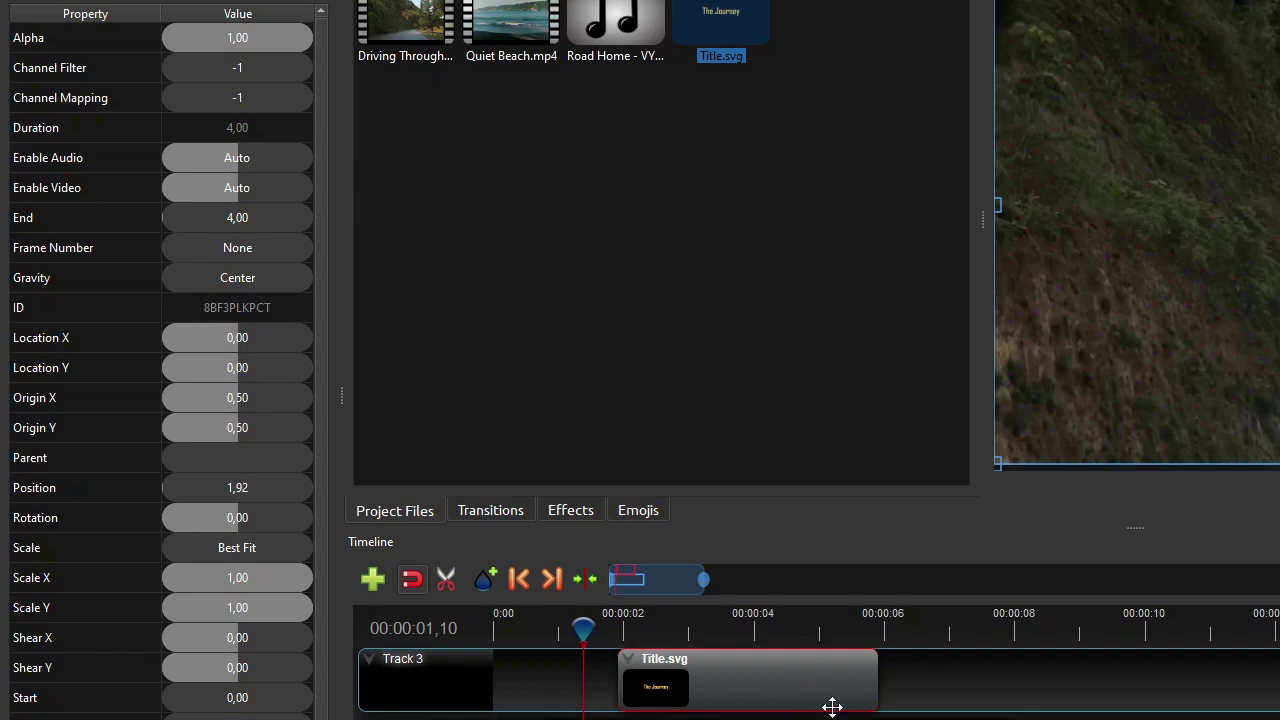
{"action": "right_click", "coordinate": [719, 682]}
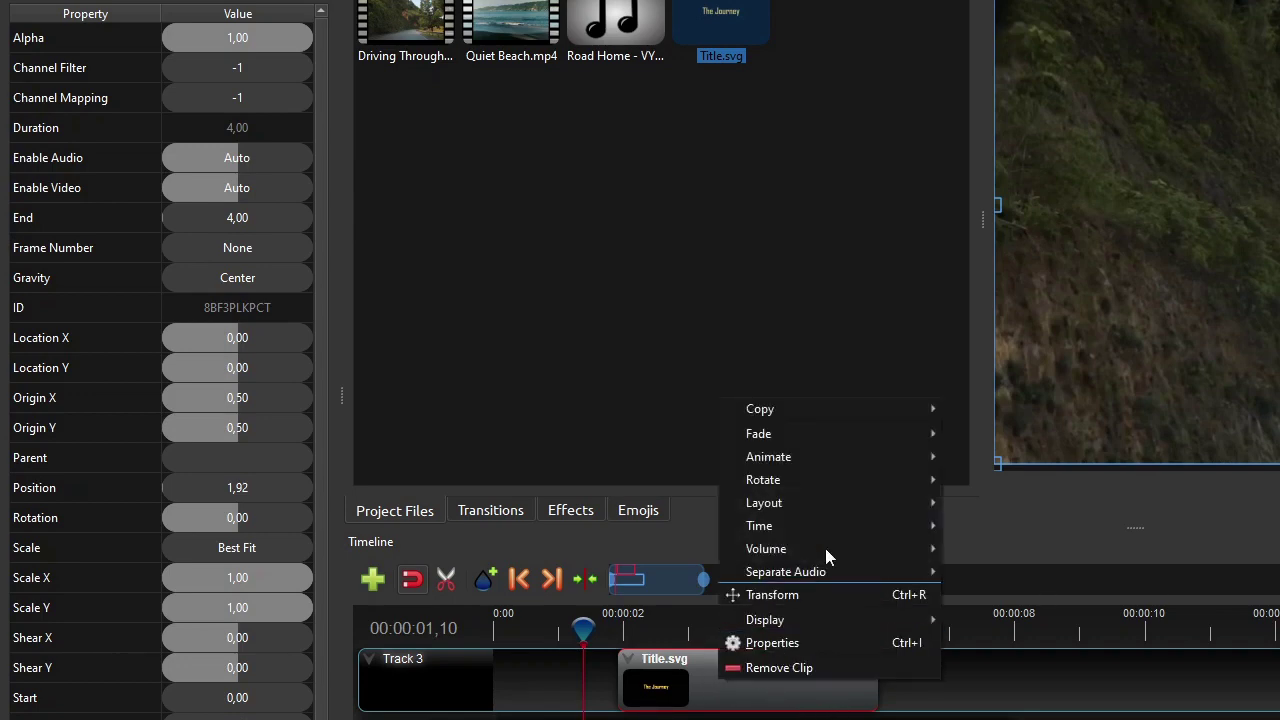
{"action": "mouse_move", "coordinate": [801, 440]}
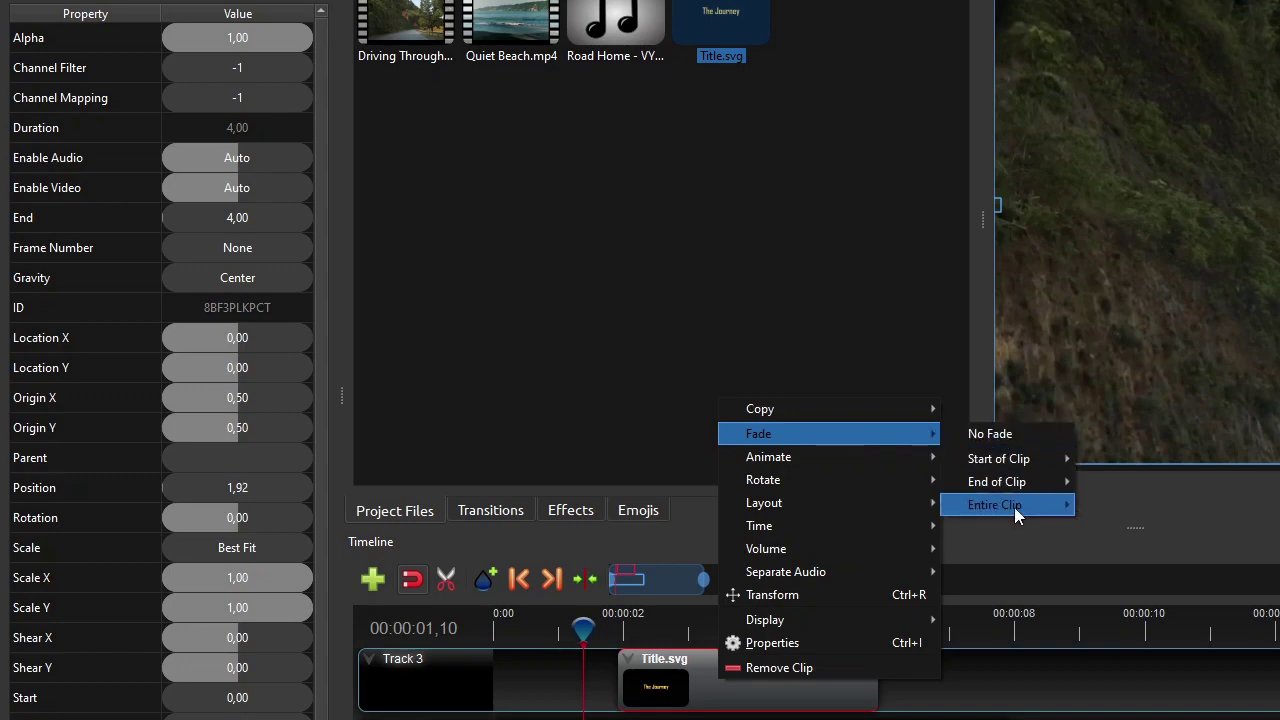
{"action": "mouse_move", "coordinate": [1015, 508]}
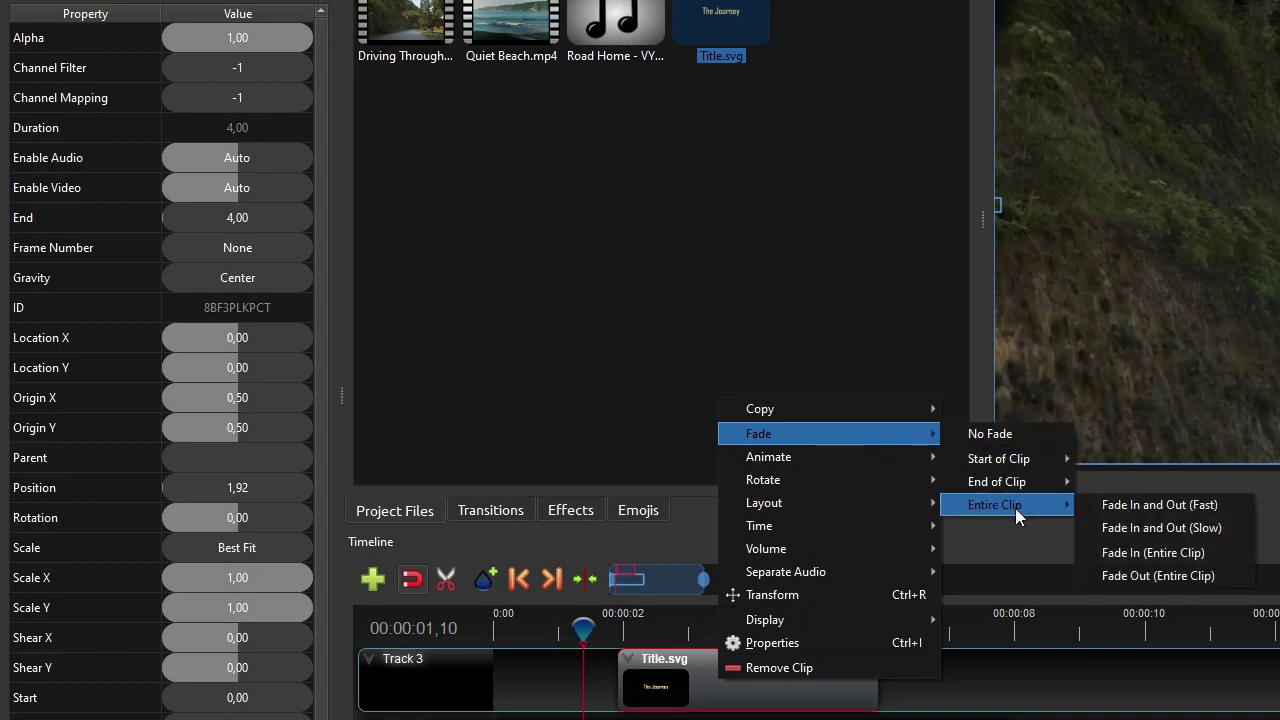
{"action": "left_click", "coordinate": [1147, 507]}
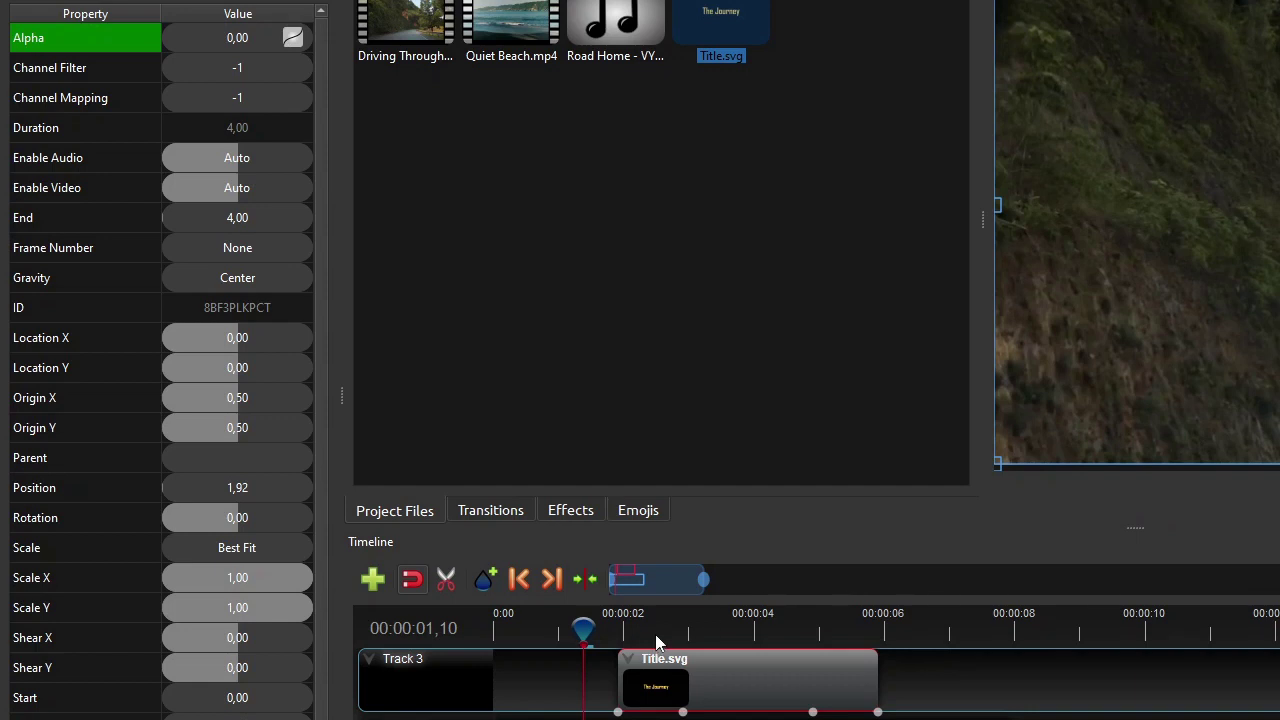
Set the playhead to 00:00:00,13 and move the Title.svg clip on Track 3 so it starts there
{"action": "left_click", "coordinate": [528, 631]}
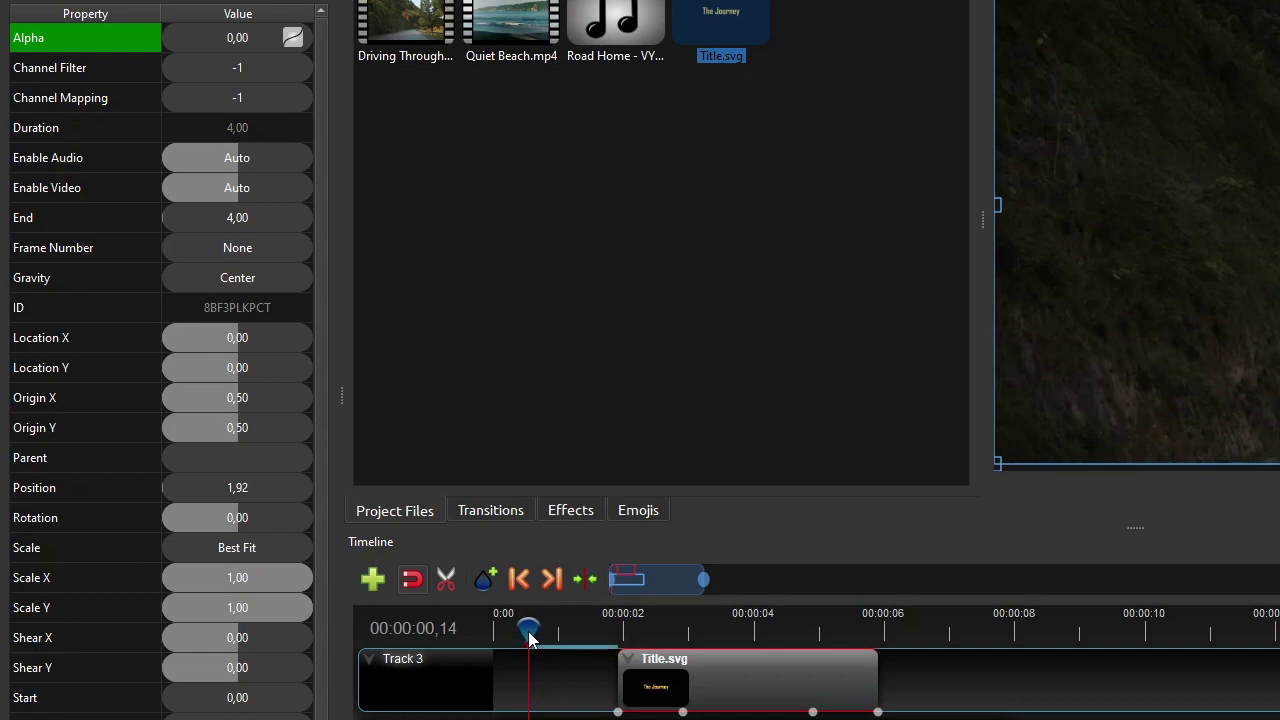
{"action": "key", "text": "Left"}
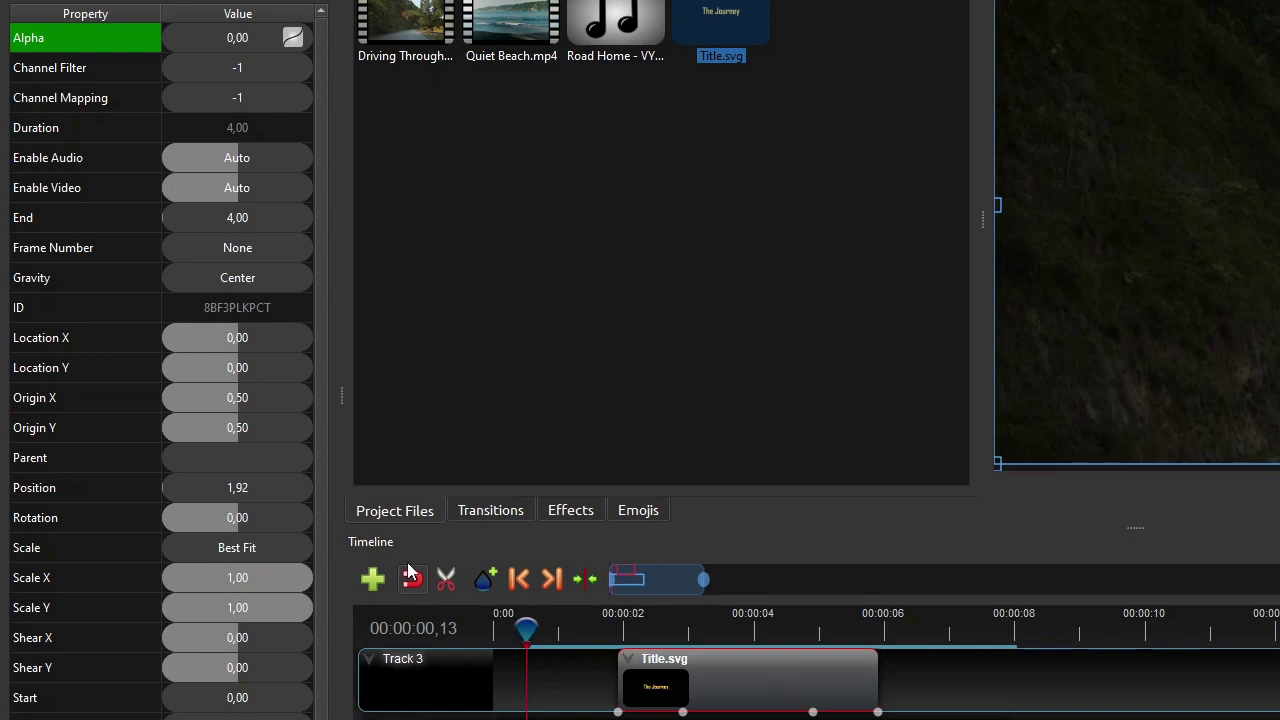
{"action": "left_click_drag", "start_coordinate": [731, 680], "coordinate": [640, 677]}
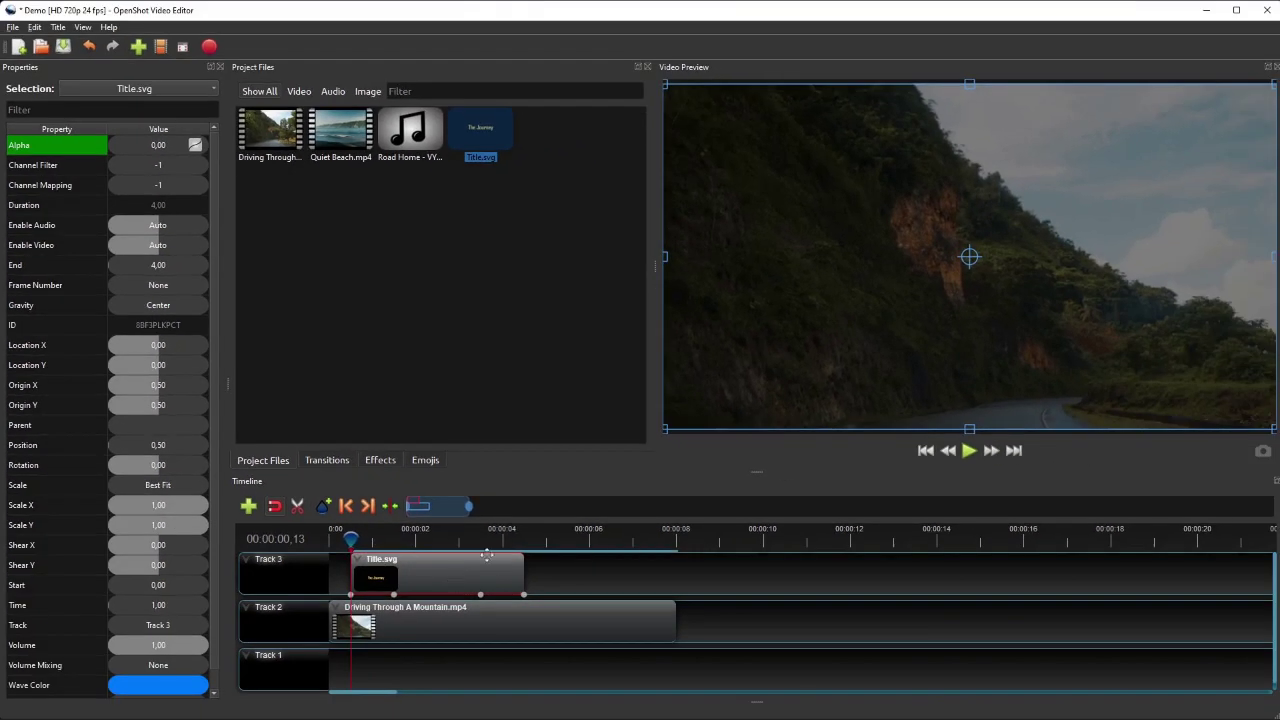
Play the timeline from the start through the end of the title to preview its fades, and pause
{"action": "left_click", "coordinate": [347, 506]}
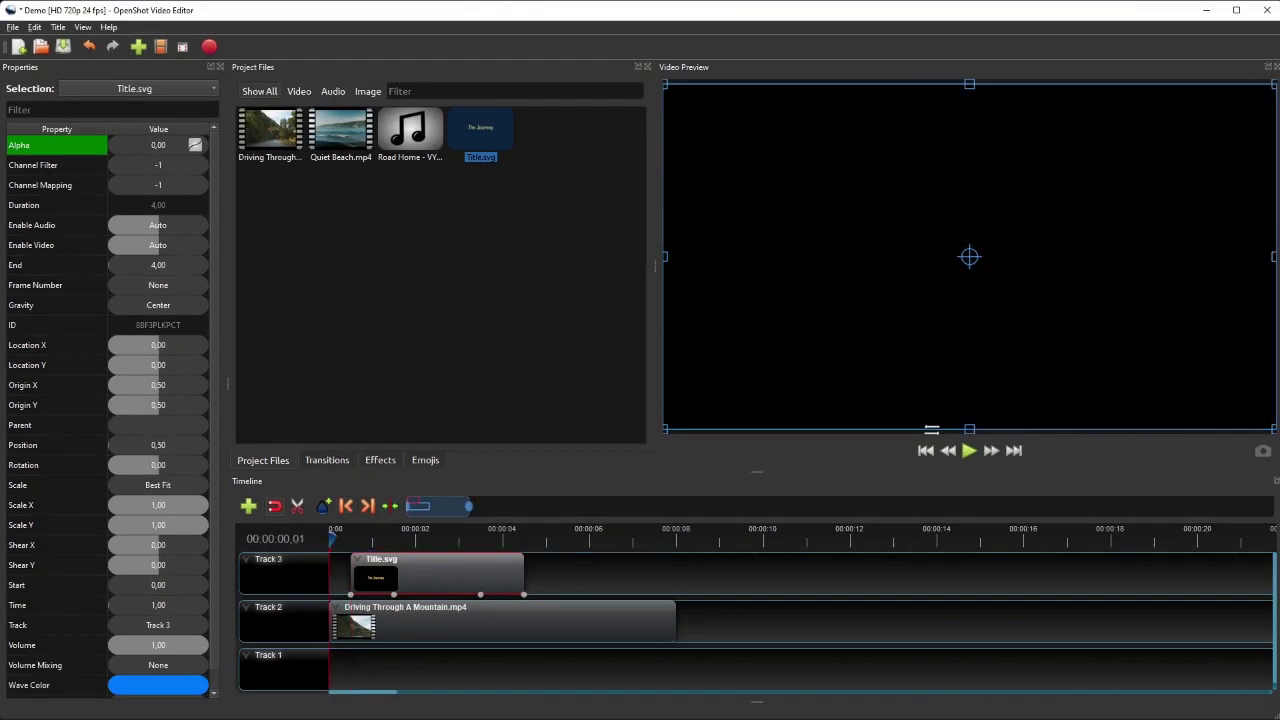
{"action": "left_click", "coordinate": [970, 450]}
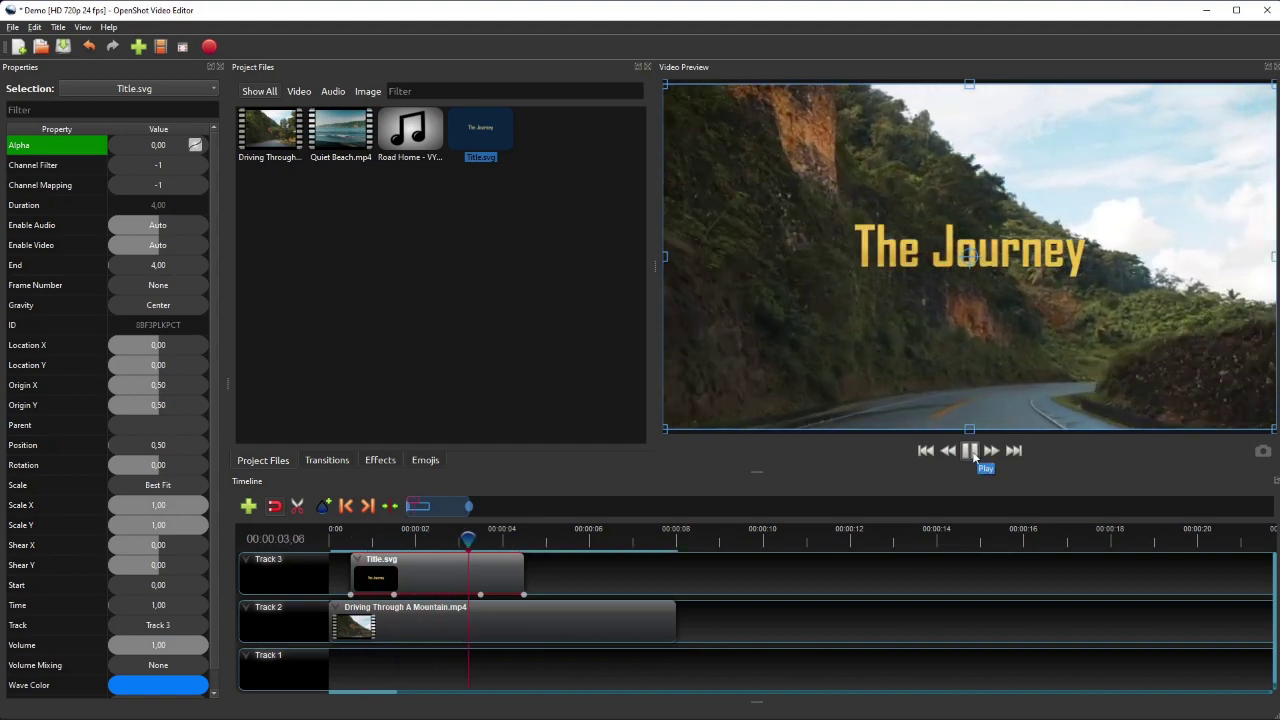
{"action": "left_click", "coordinate": [970, 450]}
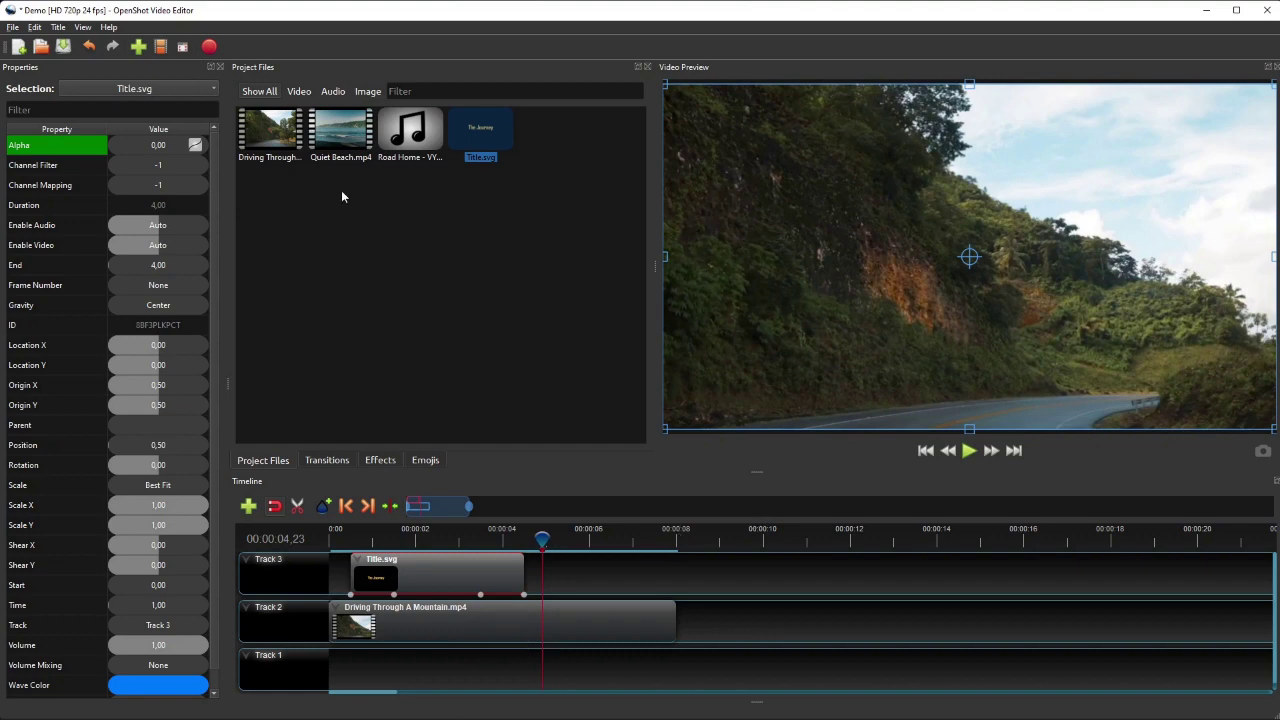
Add Quiet Beach.mp4 to Track 2 after the mountain clip, and shift it to start at 6 seconds, overlapping that clip to create a transition
{"action": "left_click", "coordinate": [342, 133]}
{"action": "left_click_drag", "start_coordinate": [342, 133], "coordinate": [849, 623]}
{"action": "left_click", "coordinate": [700, 540]}
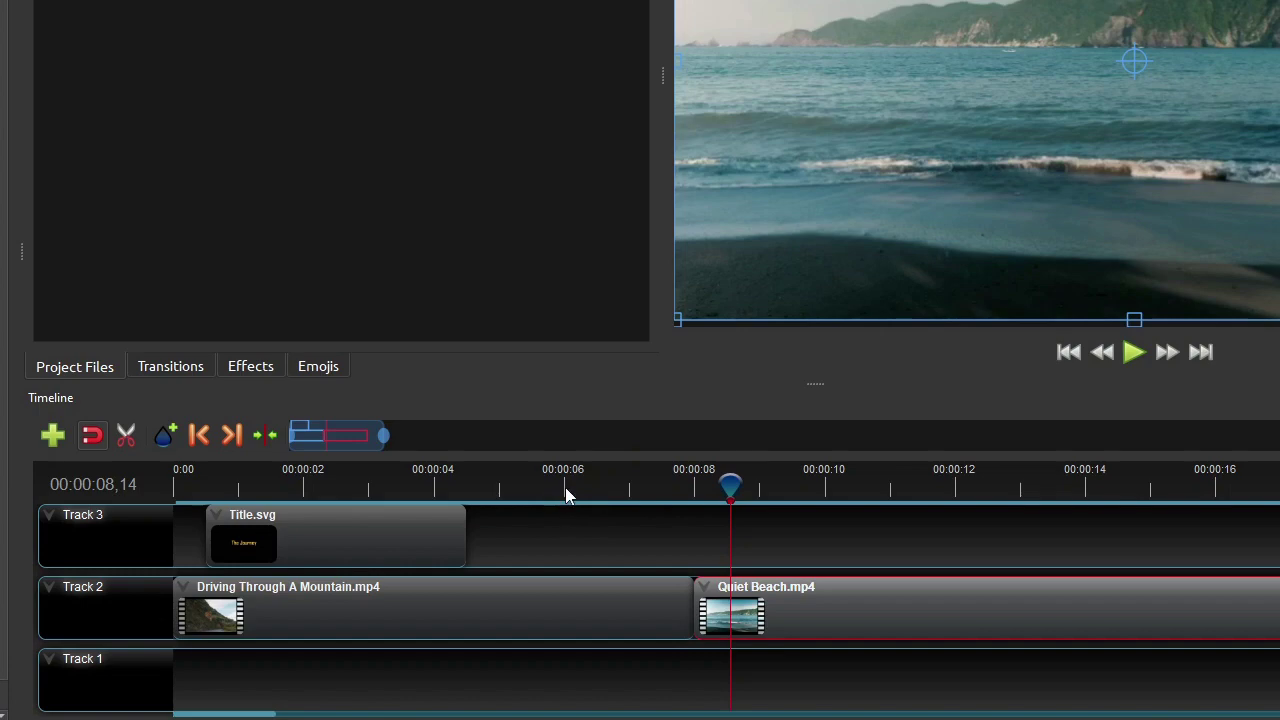
{"action": "left_click", "coordinate": [565, 487]}
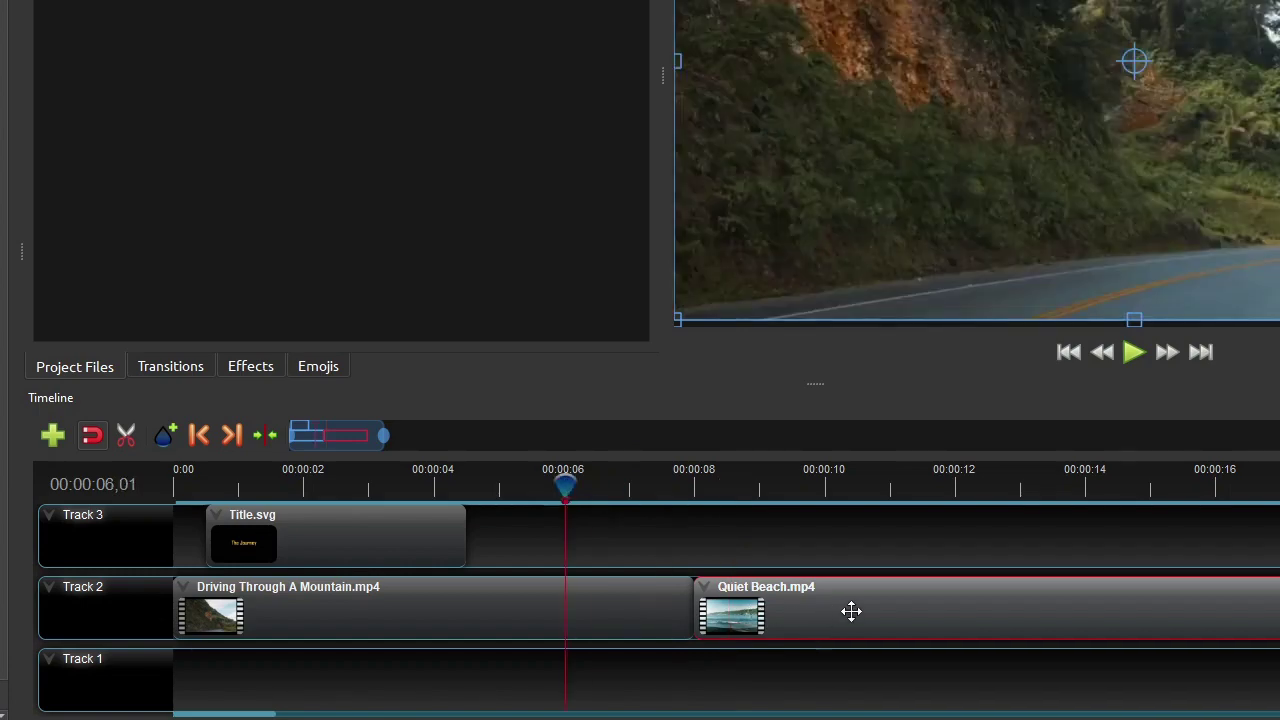
{"action": "left_click_drag", "start_coordinate": [849, 611], "coordinate": [731, 603]}
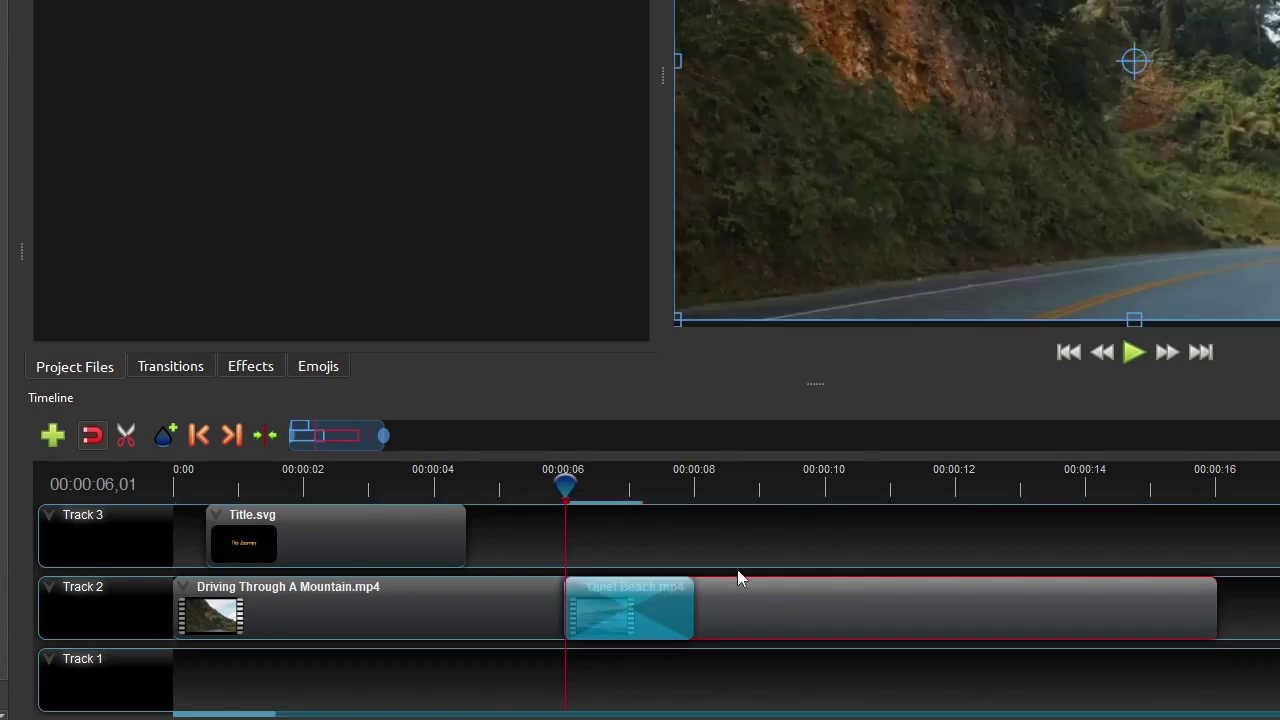
Change the source of the transition between the two Track 2 clips to Luminous spiral 10, and play it back
{"action": "left_click", "coordinate": [643, 595]}
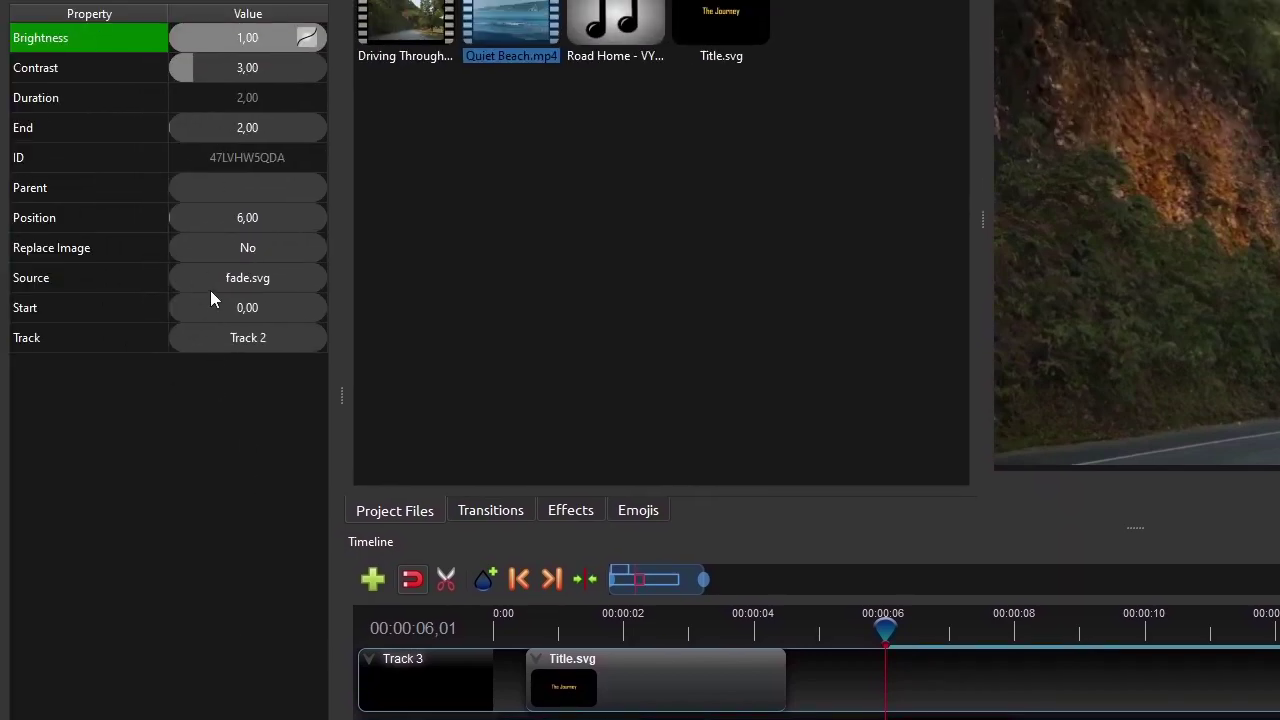
{"action": "left_click", "coordinate": [218, 282]}
{"action": "right_click", "coordinate": [220, 278]}
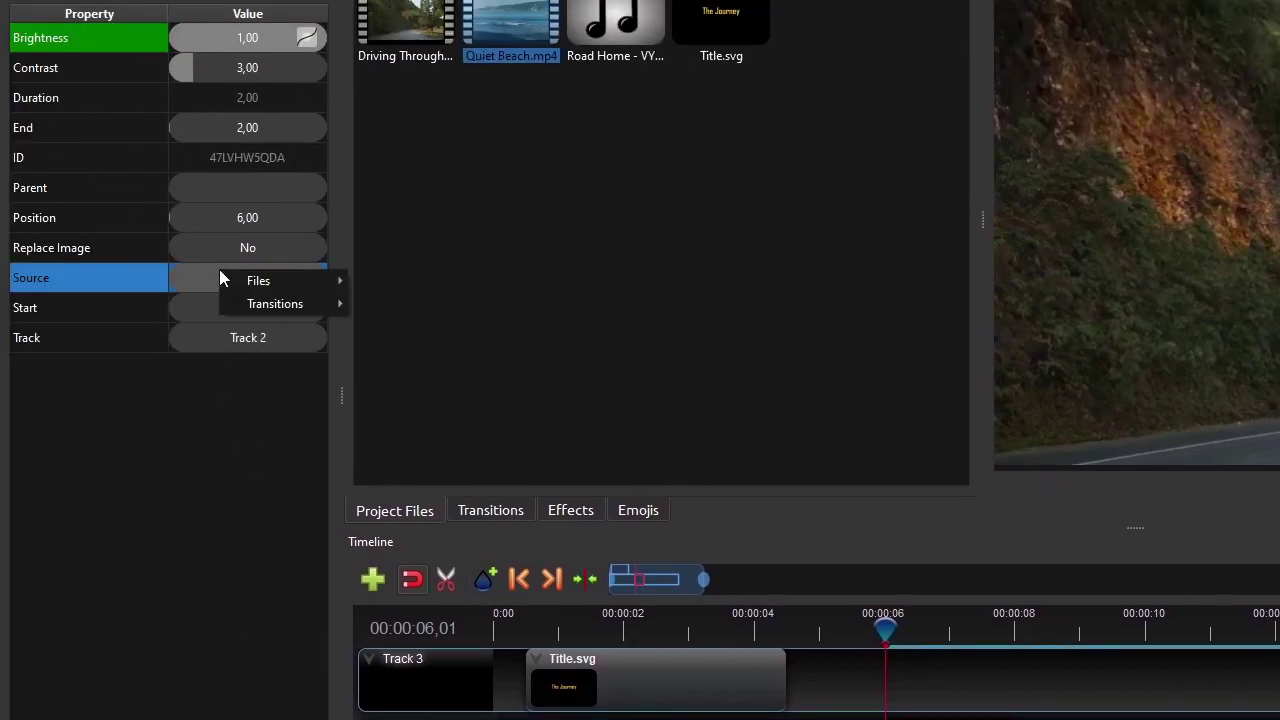
{"action": "mouse_move", "coordinate": [271, 305]}
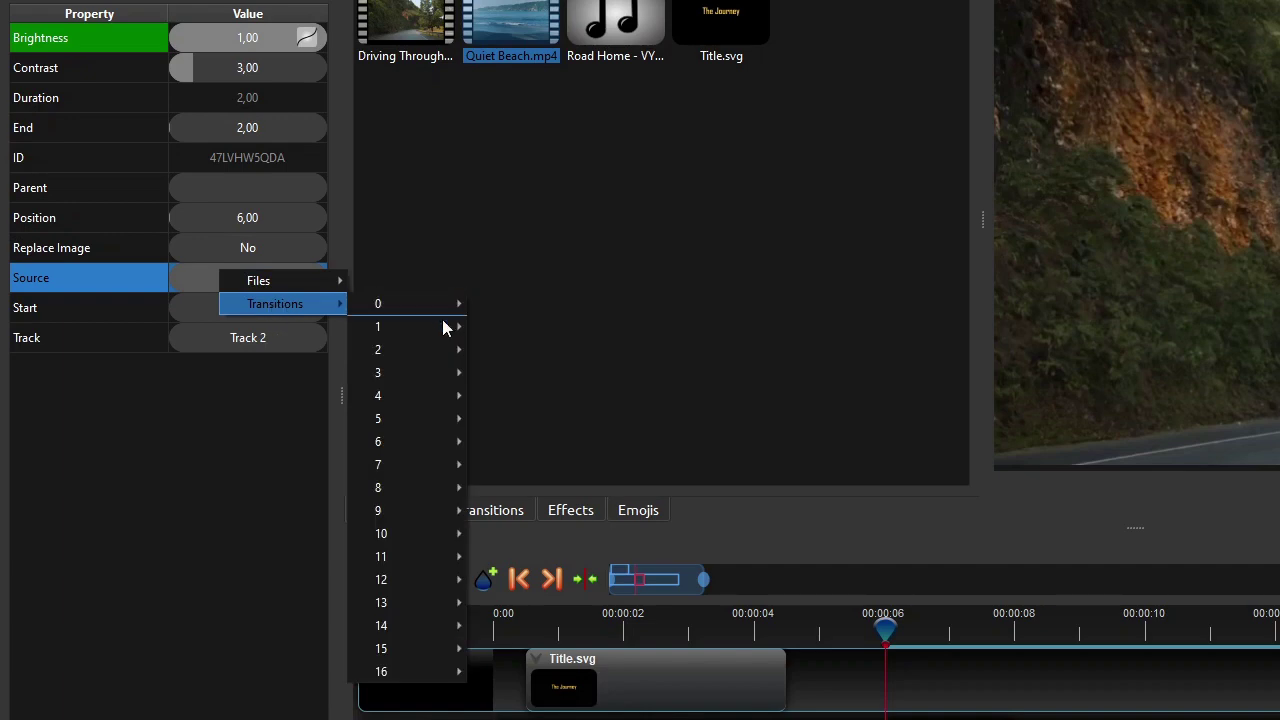
{"action": "mouse_move", "coordinate": [414, 504]}
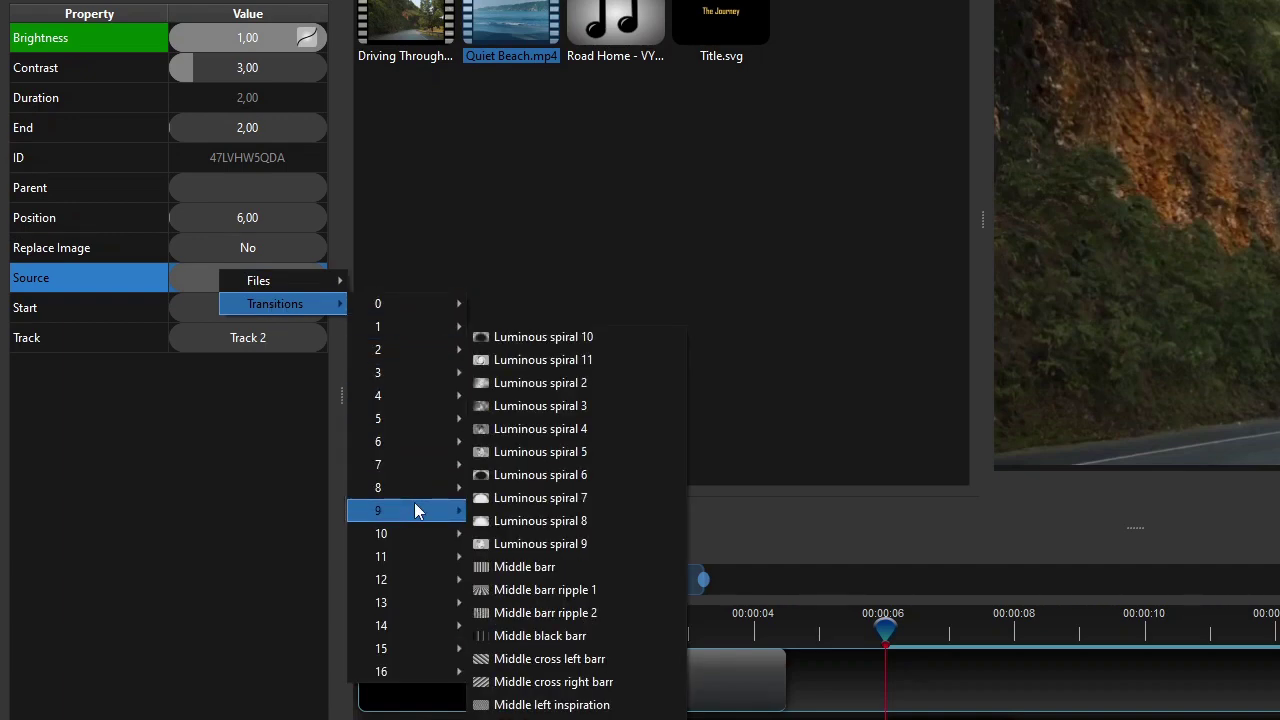
{"action": "left_click", "coordinate": [567, 334]}
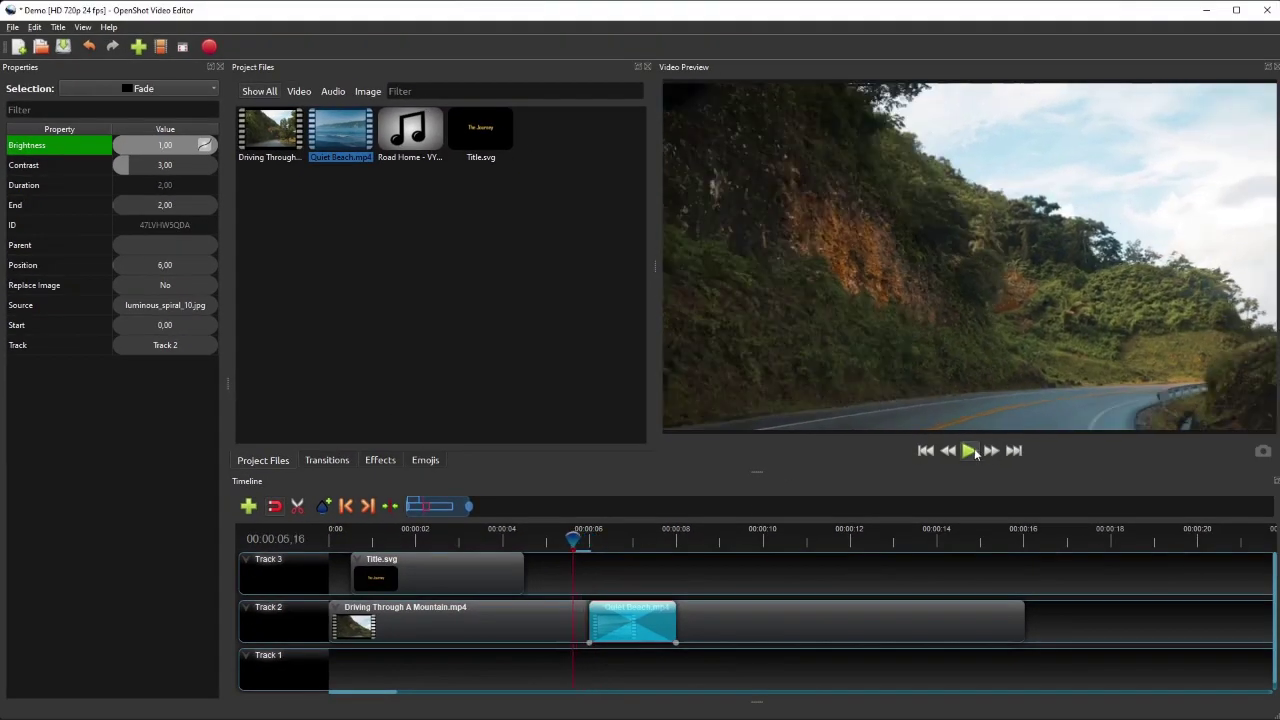
{"action": "left_click", "coordinate": [970, 451]}
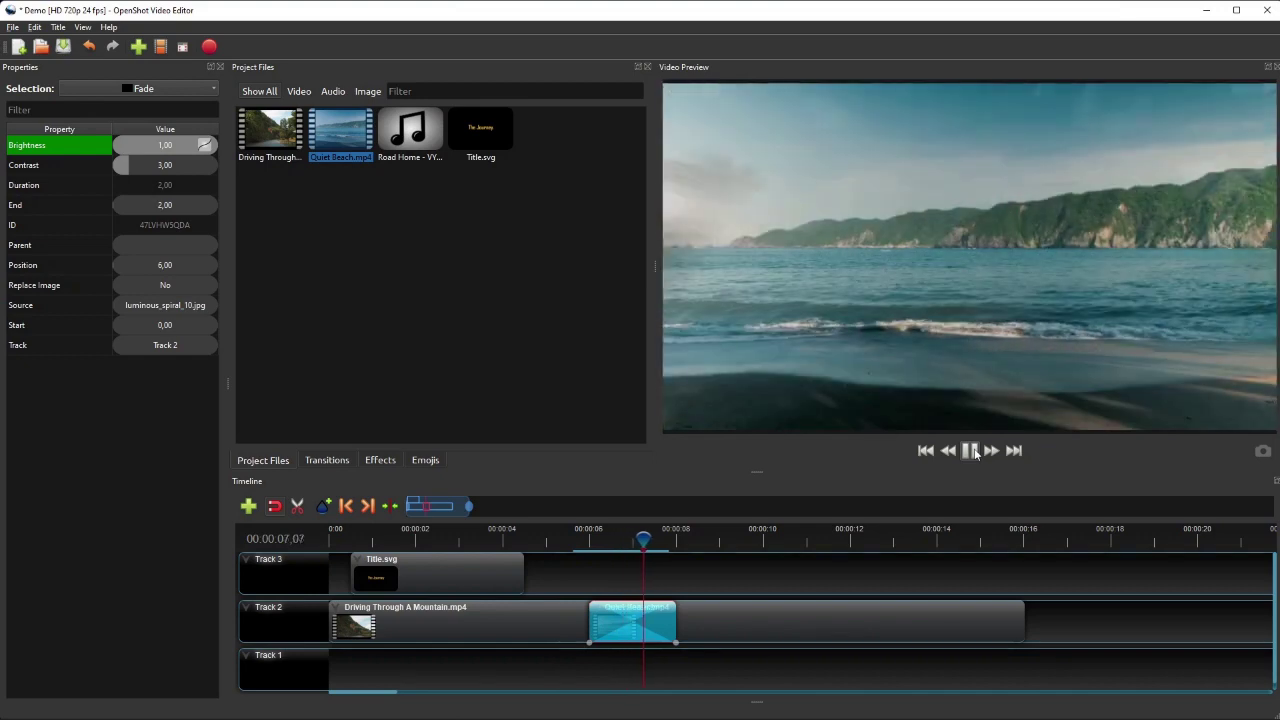
{"action": "left_click", "coordinate": [970, 451]}
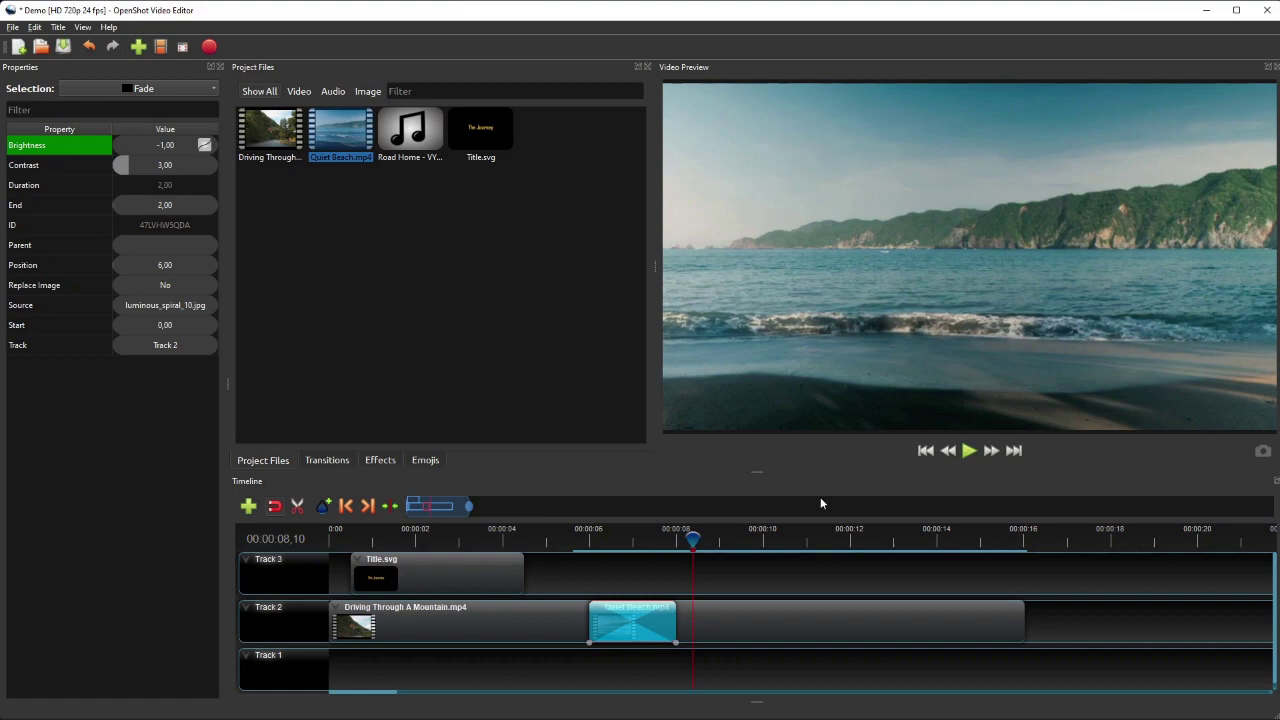
Select the Quiet Beach.mp4 clip, set the playhead to 00:00:08,13, and locate its scale and location properties
{"action": "left_click", "coordinate": [788, 609]}
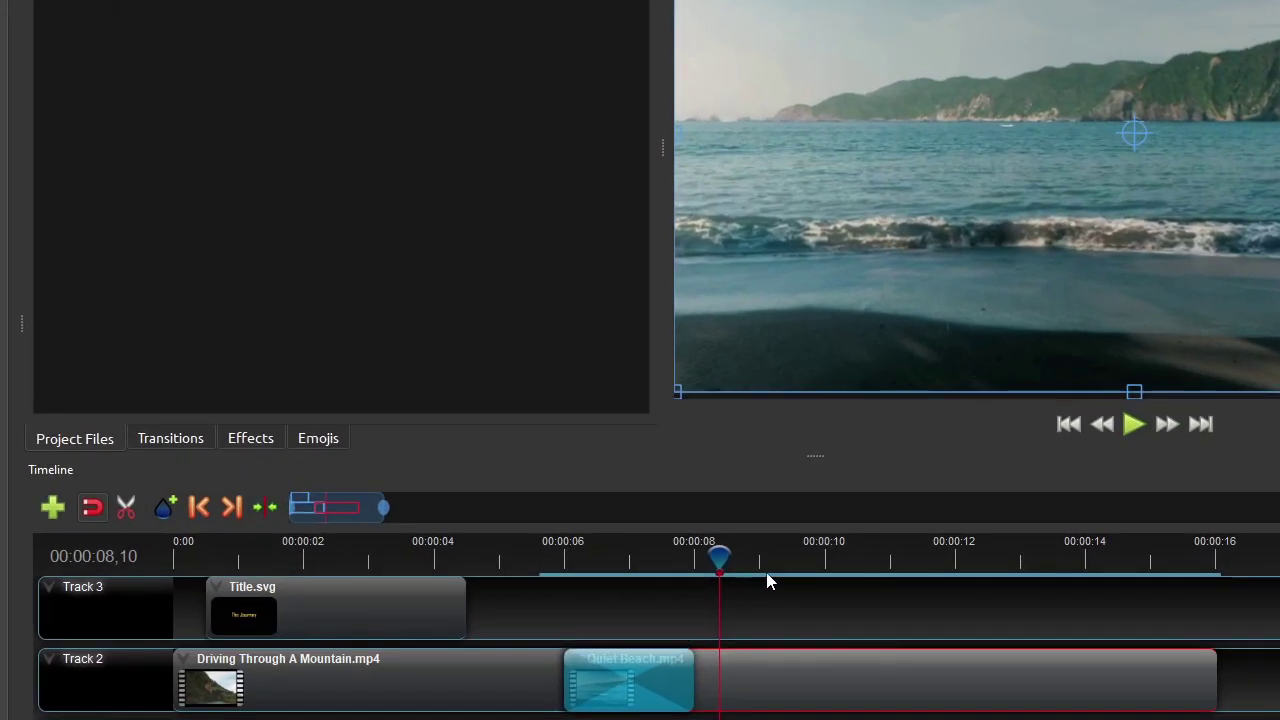
{"action": "left_click_drag", "start_coordinate": [720, 555], "coordinate": [727, 555]}
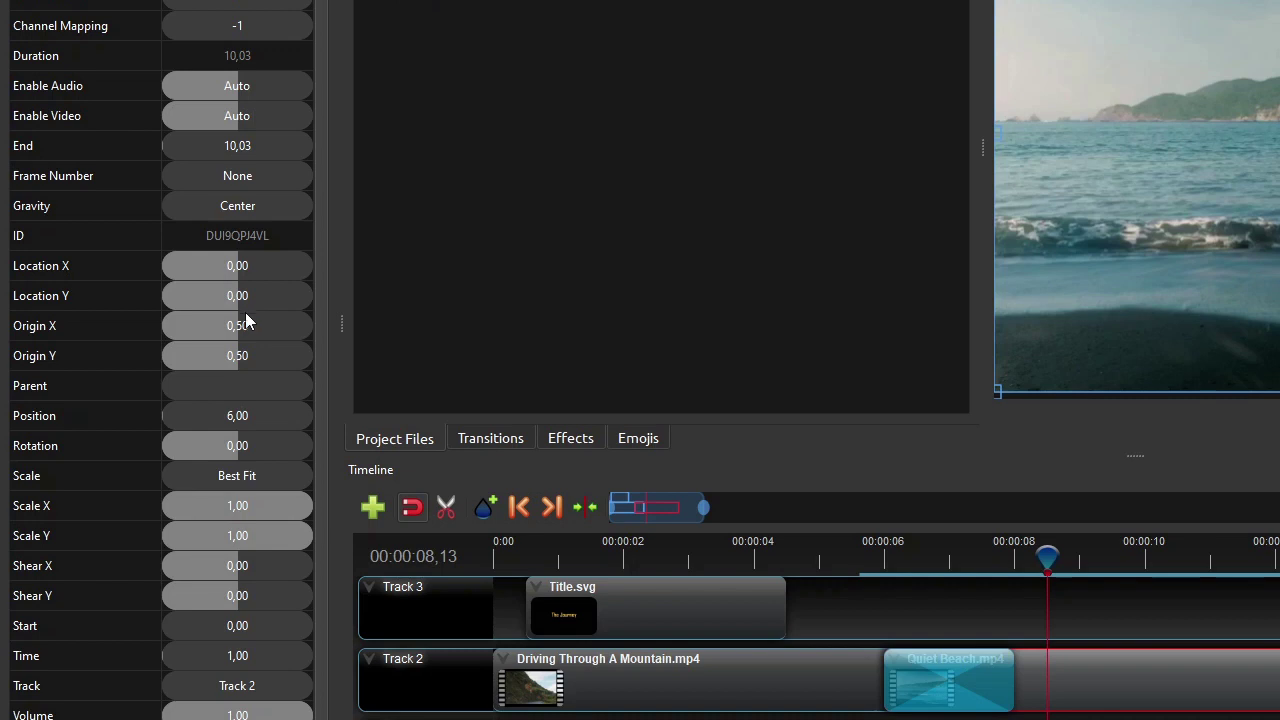
{"action": "left_click", "coordinate": [99, 499]}
{"action": "left_click", "coordinate": [107, 531]}
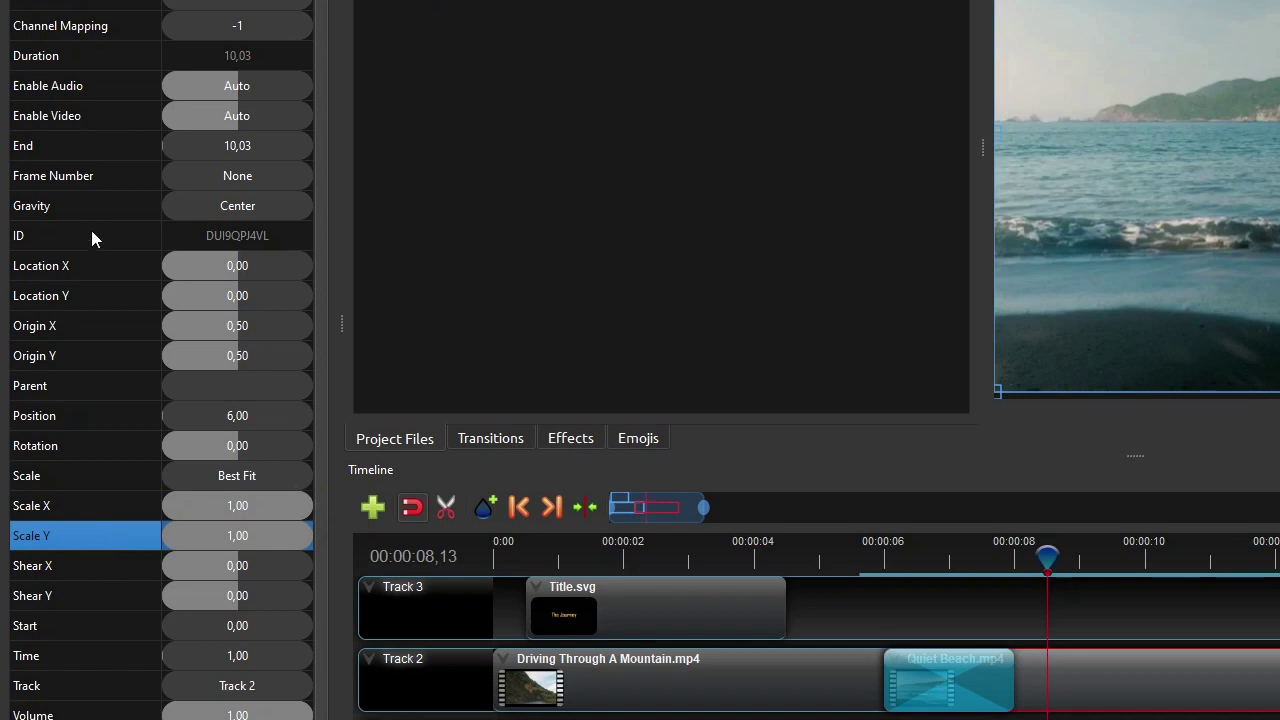
{"action": "left_click", "coordinate": [120, 266]}
{"action": "left_click", "coordinate": [119, 297]}
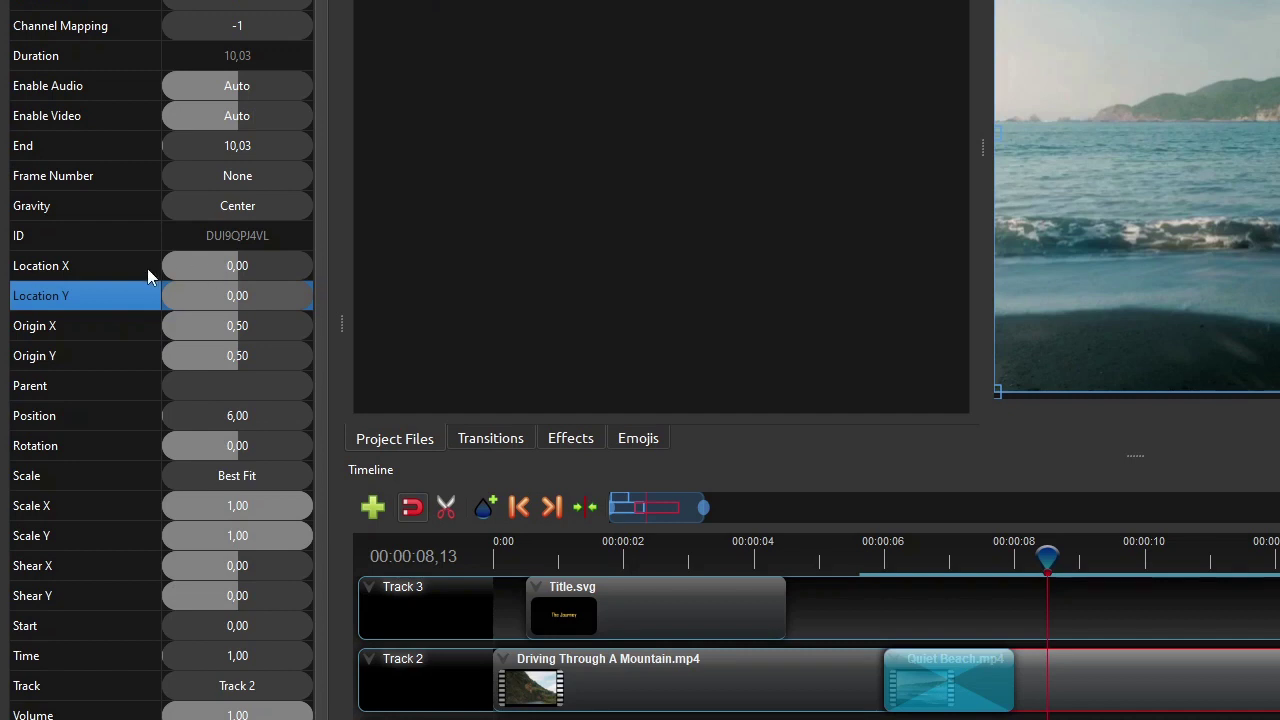
Insert keyframes for the Quiet Beach clip's Scale X and Scale Y at 00:00:08,13
{"action": "left_click", "coordinate": [135, 509]}
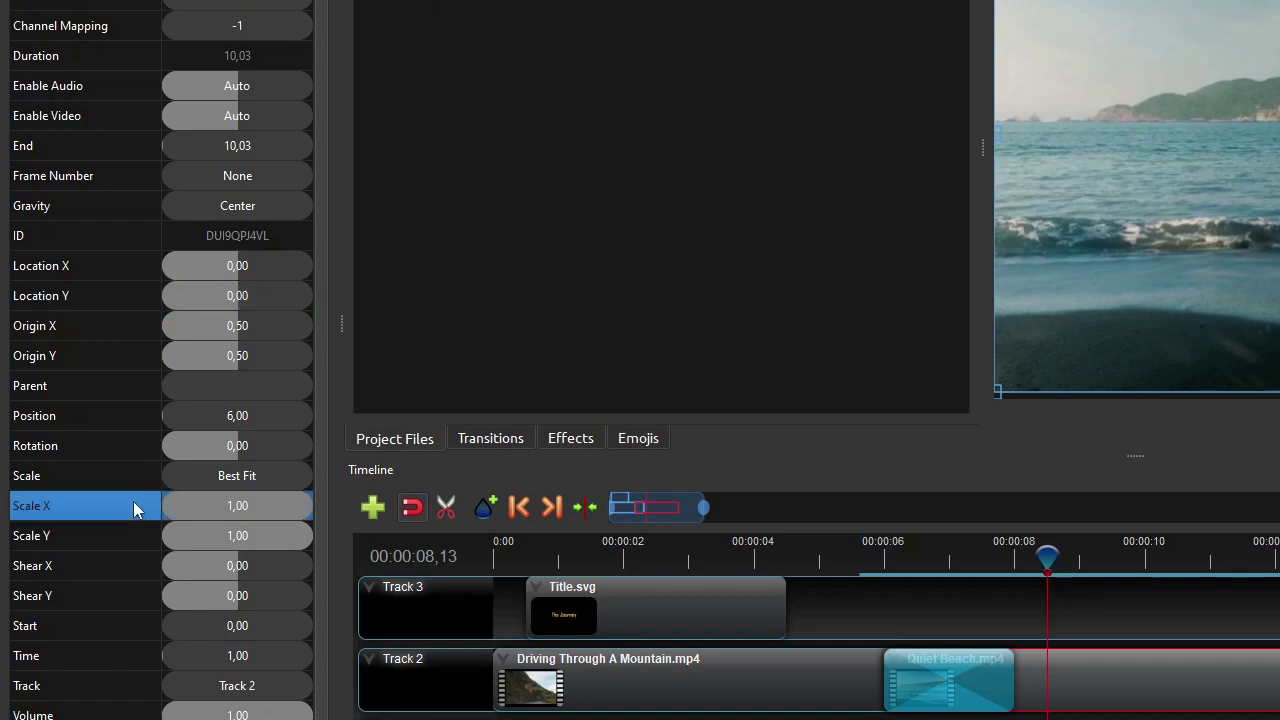
{"action": "right_click", "coordinate": [252, 505]}
{"action": "left_click", "coordinate": [285, 518]}
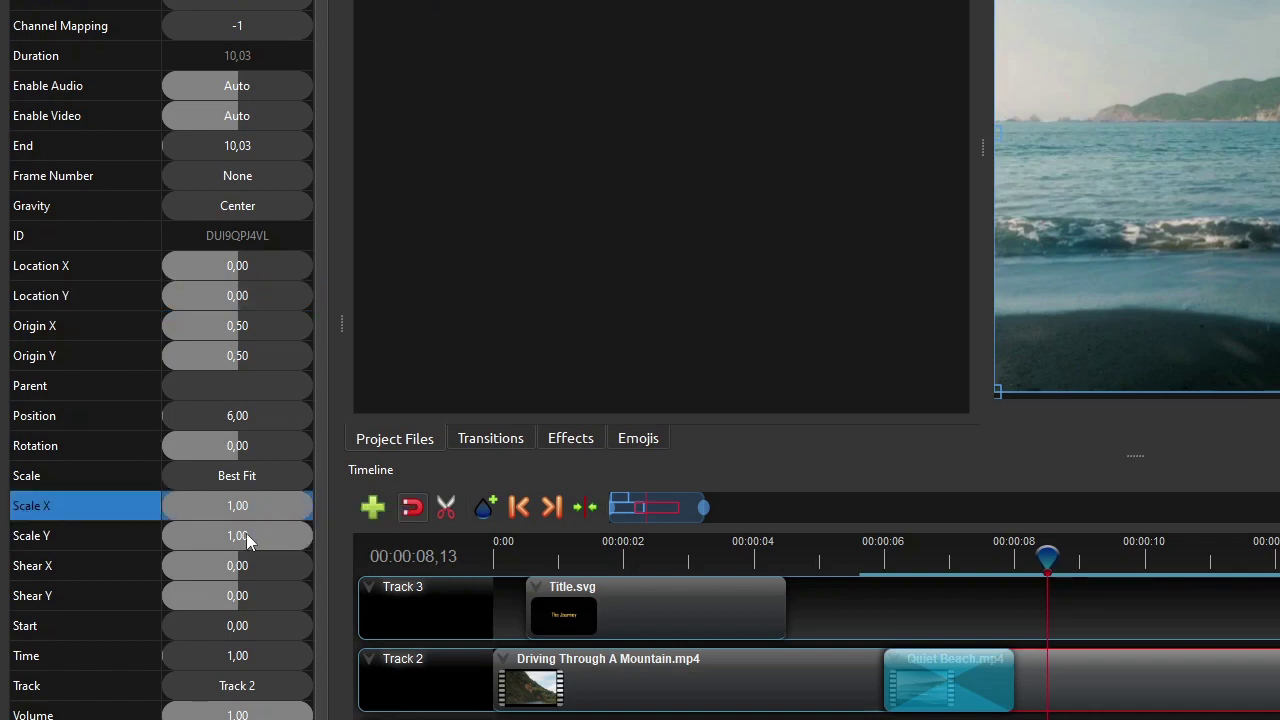
{"action": "left_click", "coordinate": [247, 540]}
{"action": "right_click", "coordinate": [247, 540]}
{"action": "left_click", "coordinate": [285, 550]}
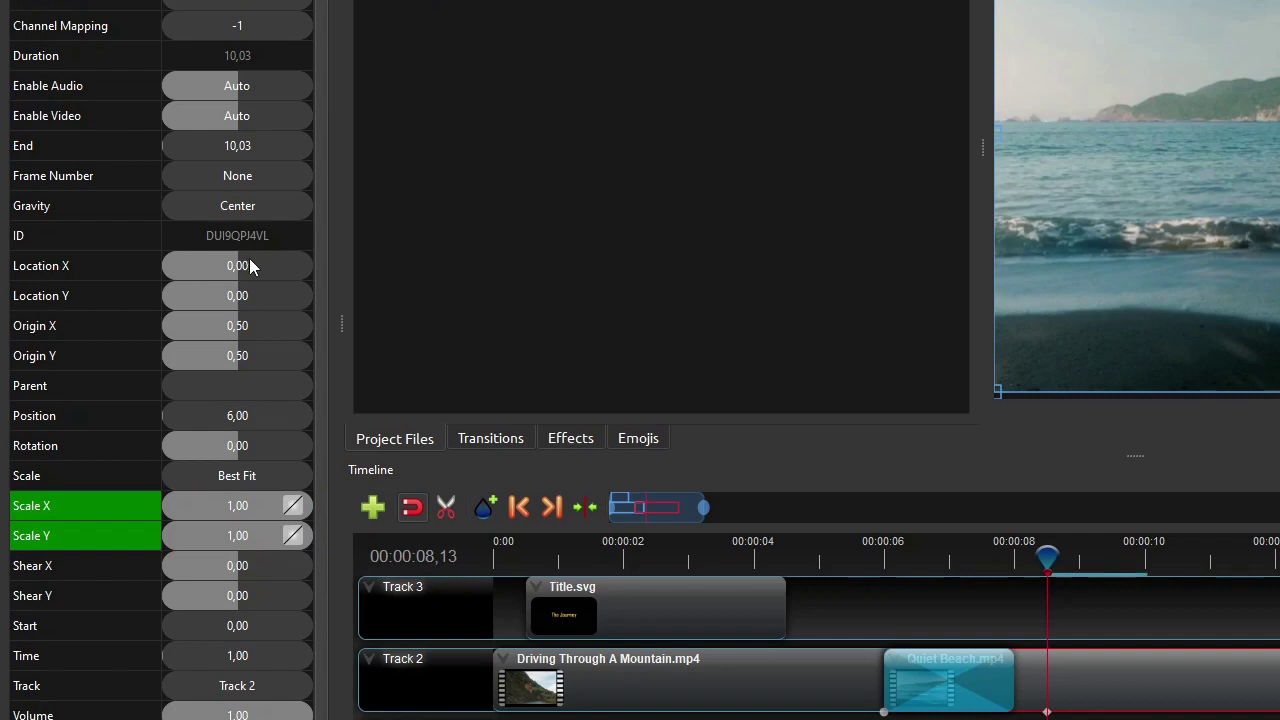
Insert keyframes for the Quiet Beach clip's Location X and Location Y at 00:00:08,13
{"action": "right_click", "coordinate": [250, 262]}
{"action": "left_click", "coordinate": [275, 269]}
{"action": "left_click", "coordinate": [268, 292]}
{"action": "right_click", "coordinate": [268, 292]}
{"action": "left_click", "coordinate": [275, 300]}
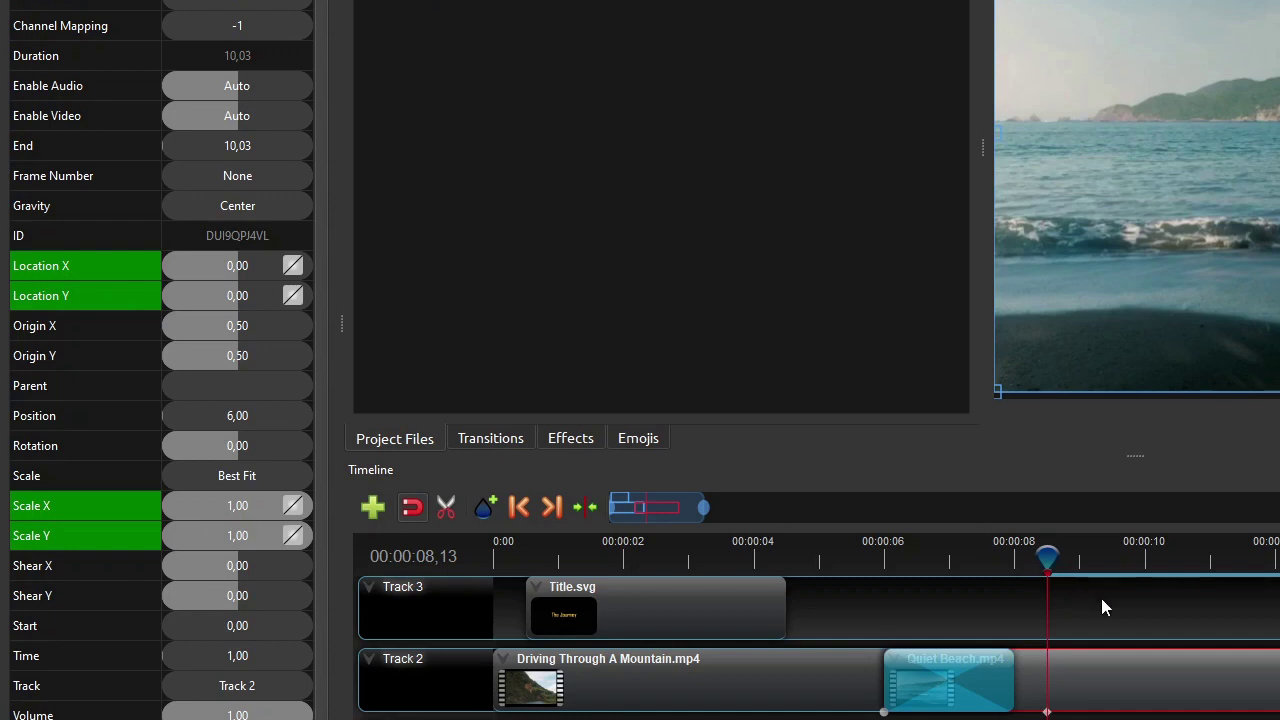
At 00:00:09,24, set the Quiet Beach clip's Scale X and Scale Y to 2 and shift it to about Location X 0,27 and Location Y 0,22
{"action": "left_click", "coordinate": [1145, 565]}
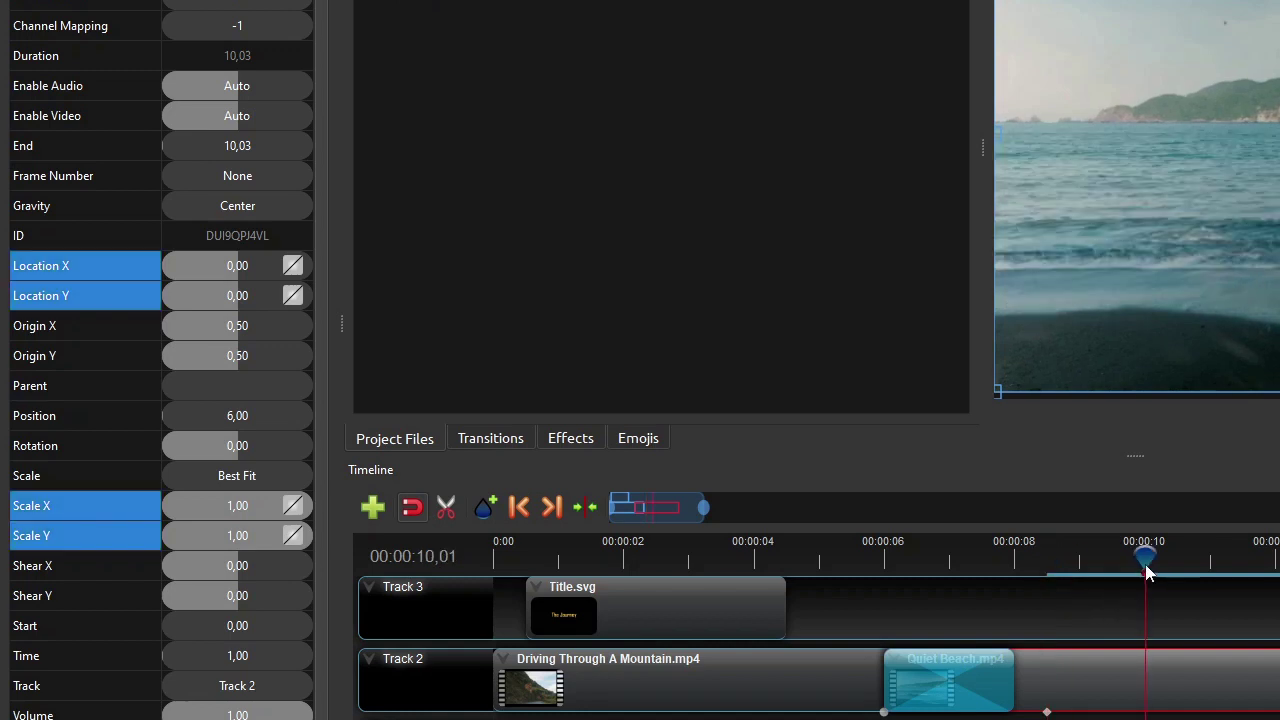
{"action": "key", "text": "Left"}
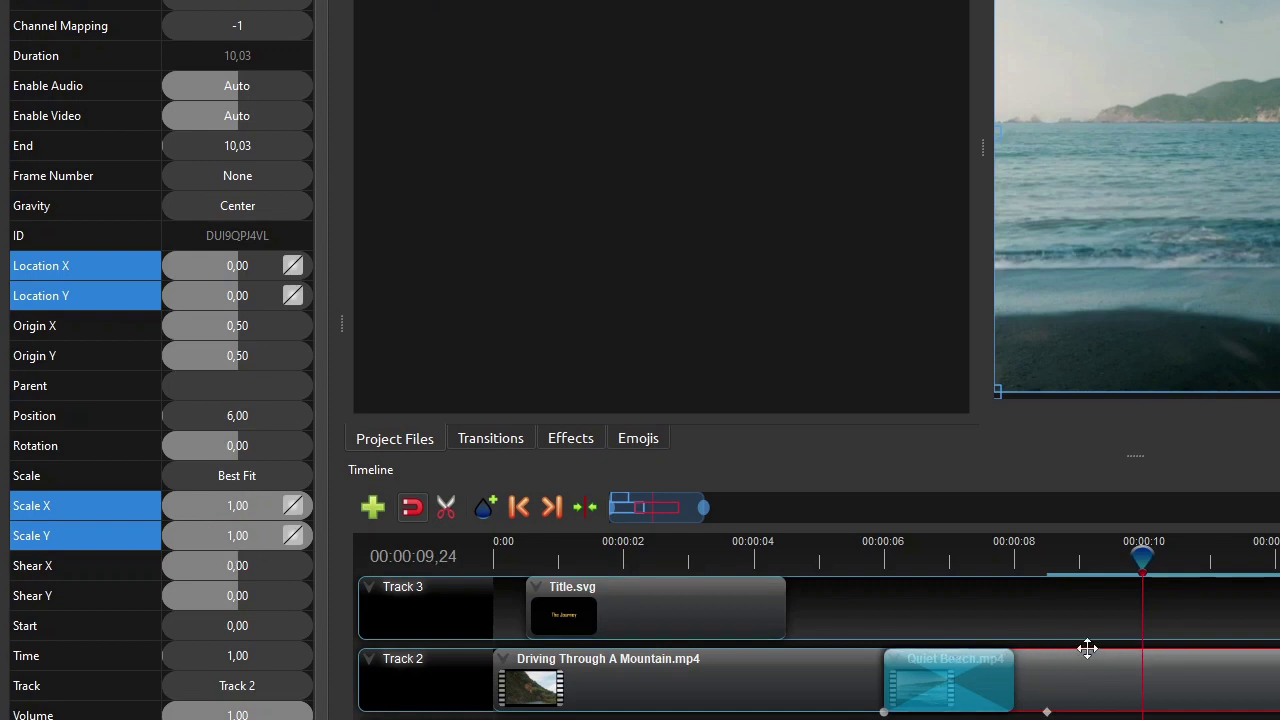
{"action": "double_click", "coordinate": [246, 507]}
{"action": "type", "text": "2"}
{"action": "key", "text": "Return"}
{"action": "double_click", "coordinate": [246, 537]}
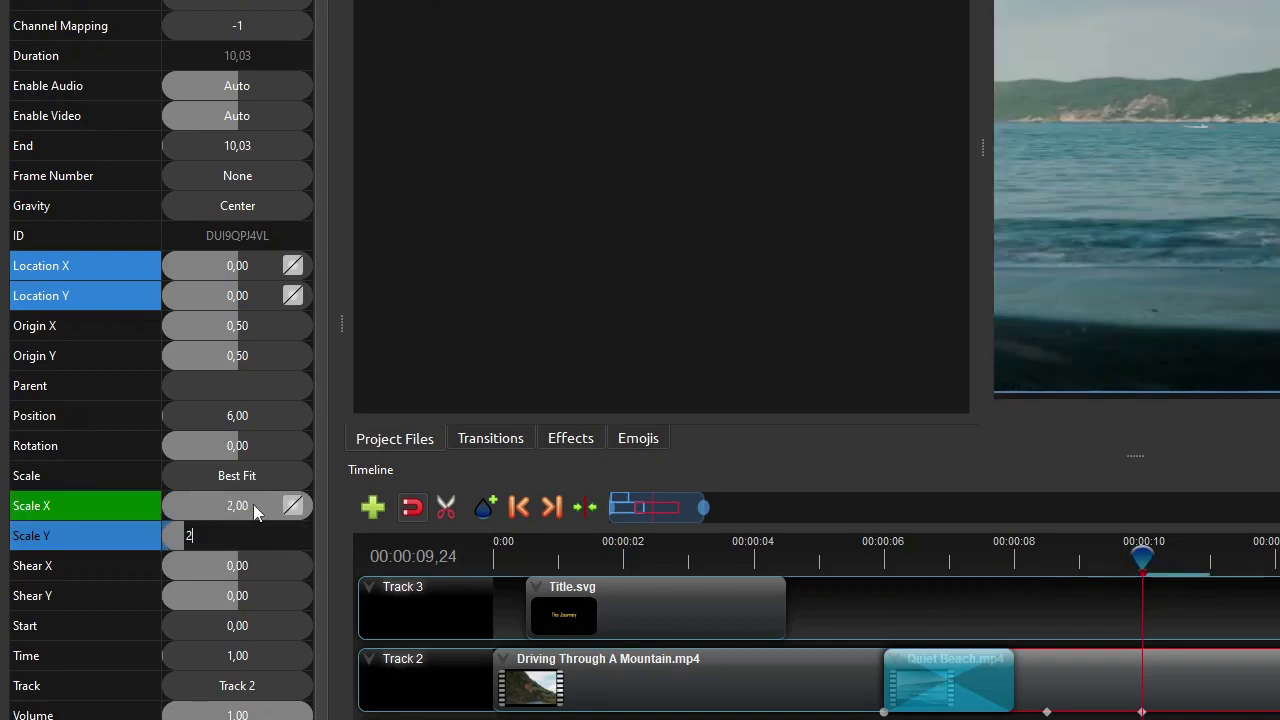
{"action": "type", "text": "2"}
{"action": "key", "text": "Return"}
{"action": "left_click", "coordinate": [230, 262]}
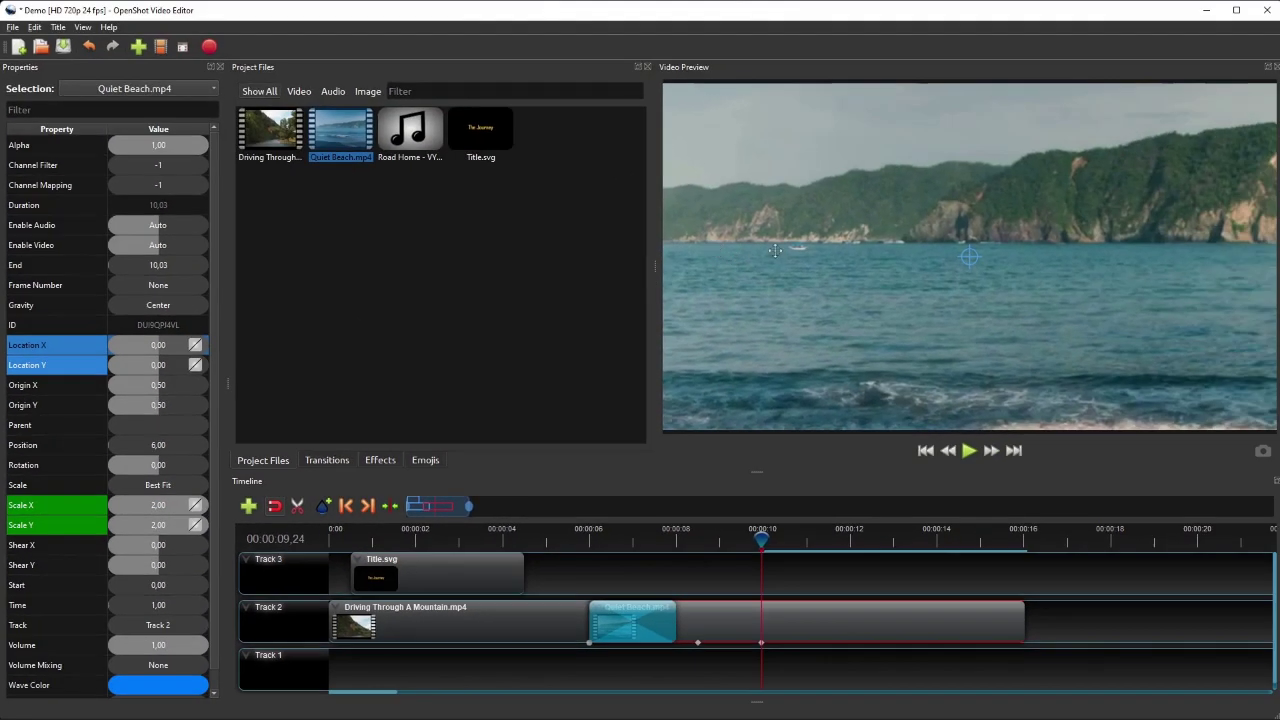
{"action": "left_click_drag", "start_coordinate": [775, 250], "coordinate": [876, 321]}
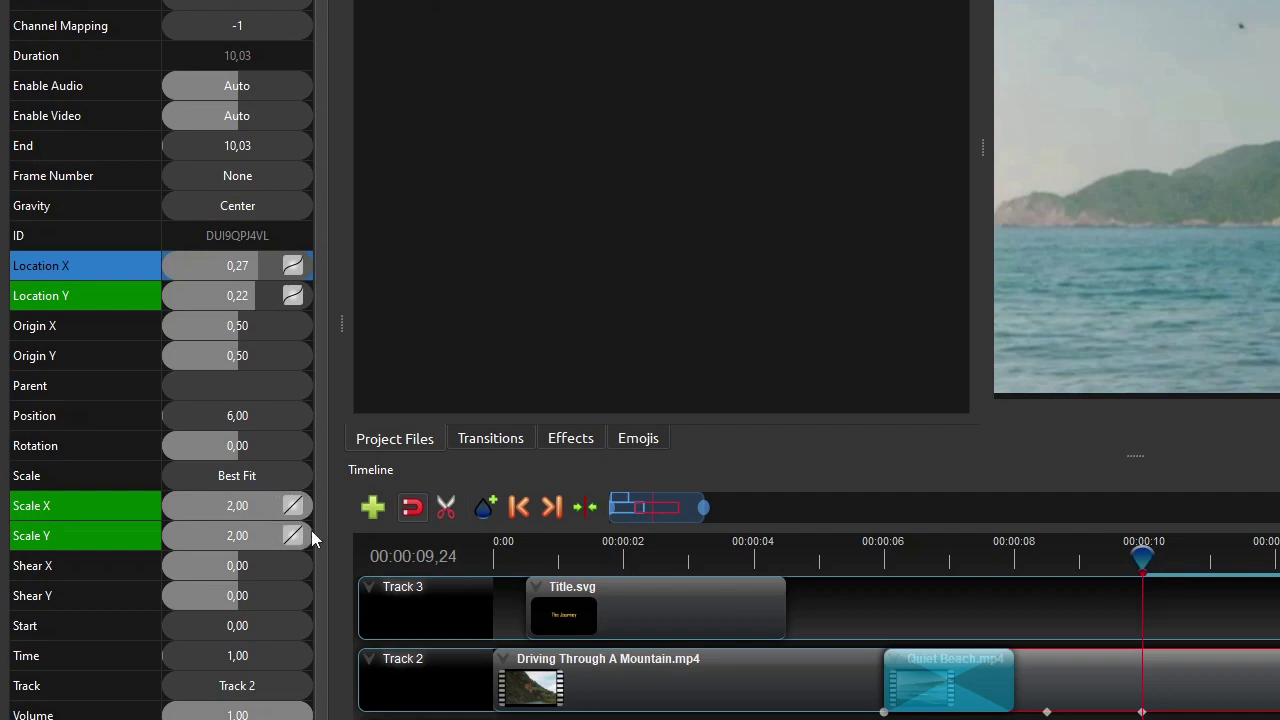
Apply the Bezier Ease Out curve to the Quiet Beach clip's Scale X and Scale Y keyframes at 00:00:09,24
{"action": "right_click", "coordinate": [292, 506]}
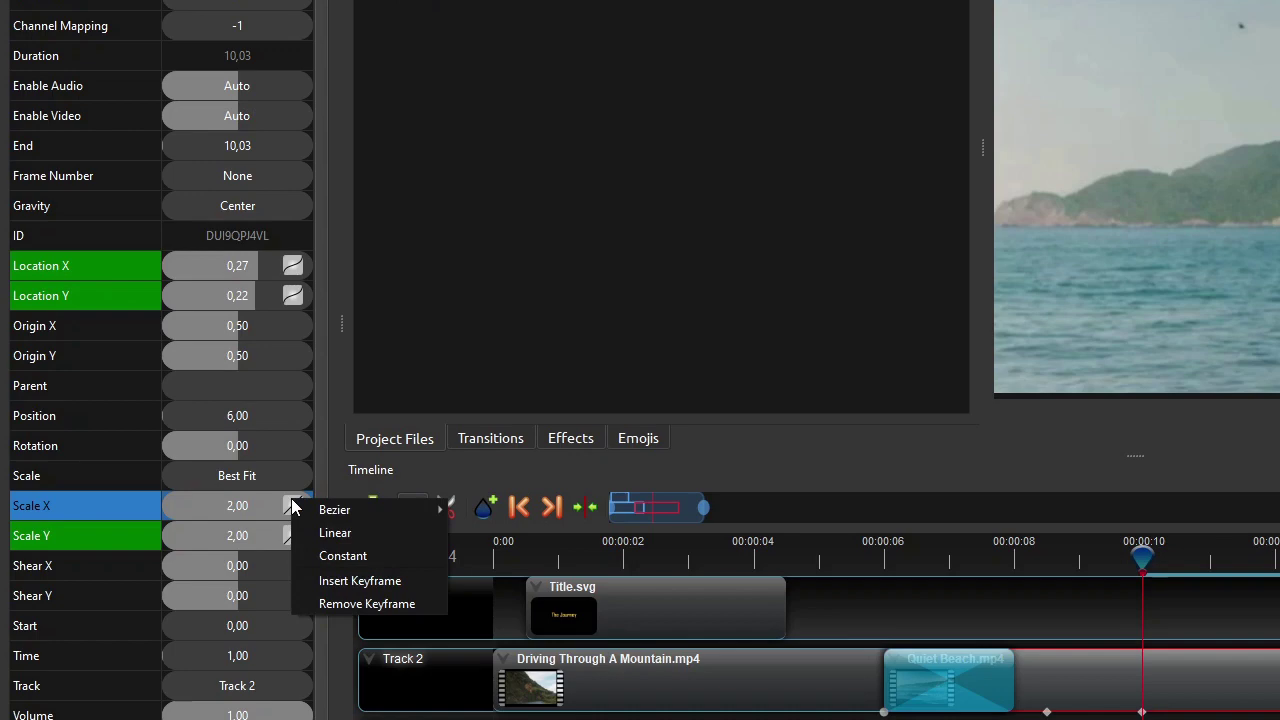
{"action": "mouse_move", "coordinate": [330, 509]}
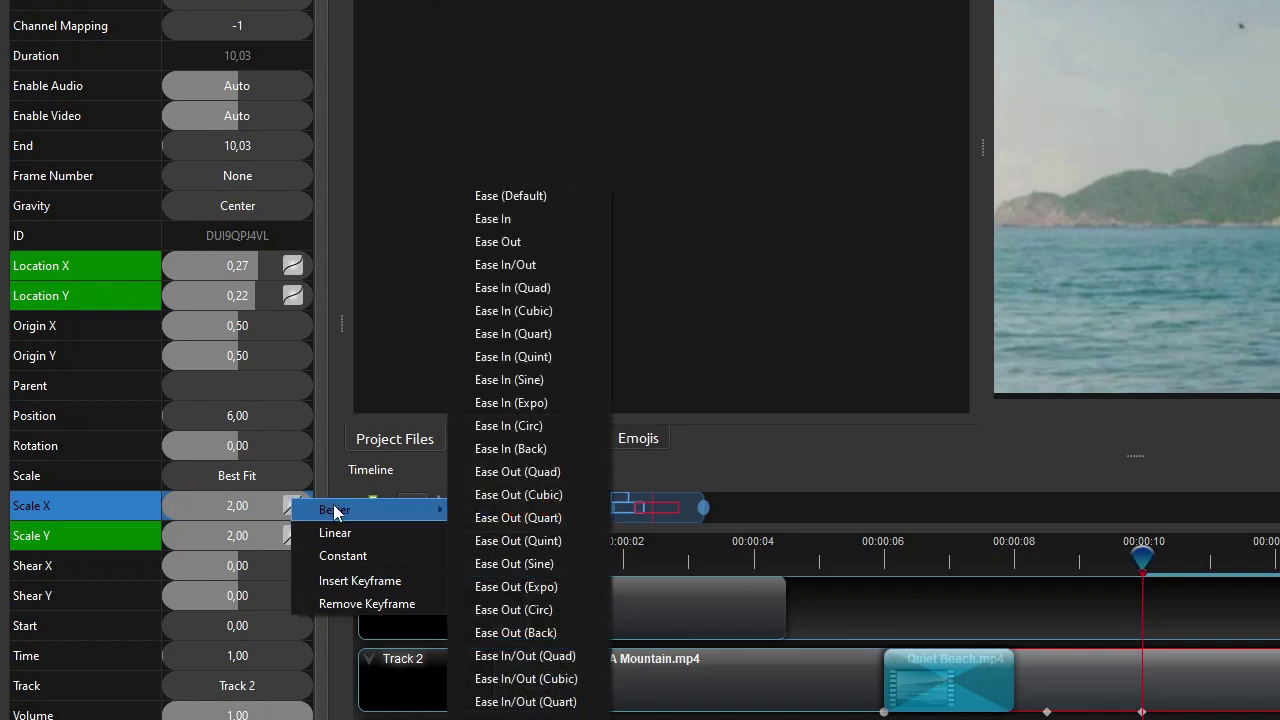
{"action": "left_click", "coordinate": [544, 248]}
{"action": "right_click", "coordinate": [292, 536]}
{"action": "mouse_move", "coordinate": [335, 542]}
{"action": "left_click", "coordinate": [520, 242]}
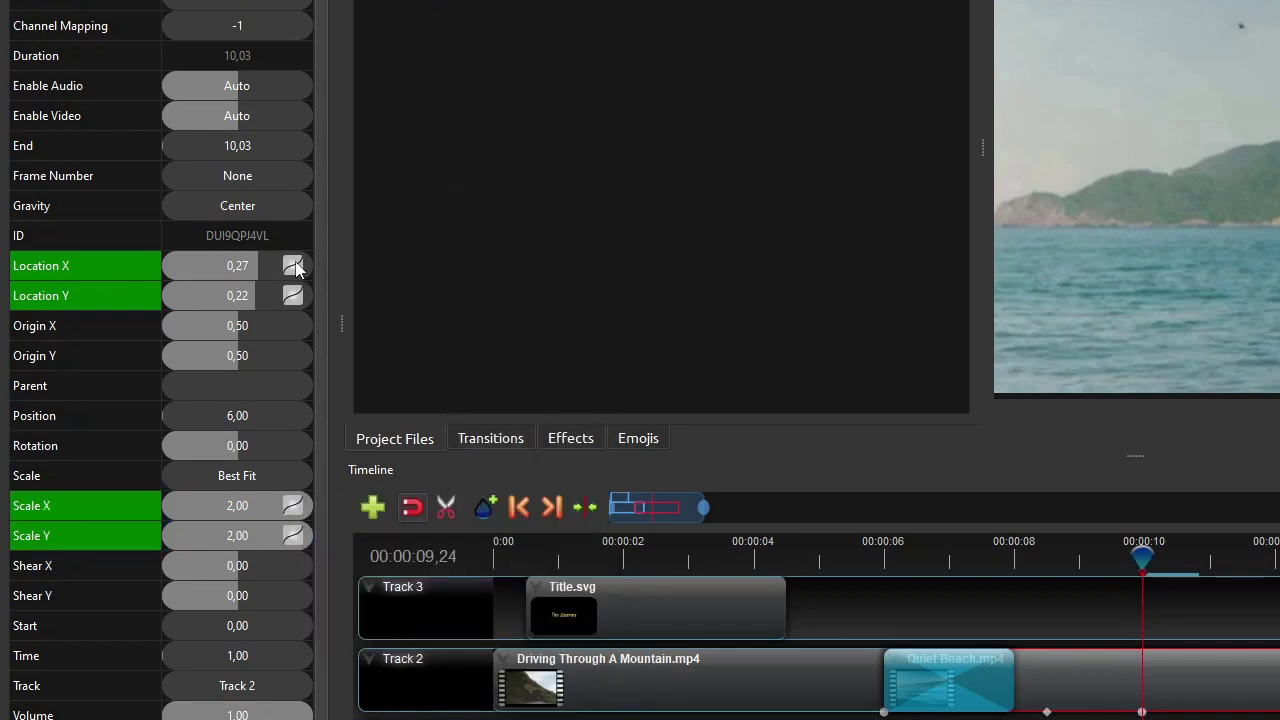
Apply the Bezier Ease Out curve to the Quiet Beach clip's Location X and Location Y keyframes at 00:00:09,24
{"action": "right_click", "coordinate": [292, 266]}
{"action": "mouse_move", "coordinate": [335, 272]}
{"action": "left_click", "coordinate": [530, 242]}
{"action": "right_click", "coordinate": [292, 296]}
{"action": "mouse_move", "coordinate": [335, 312]}
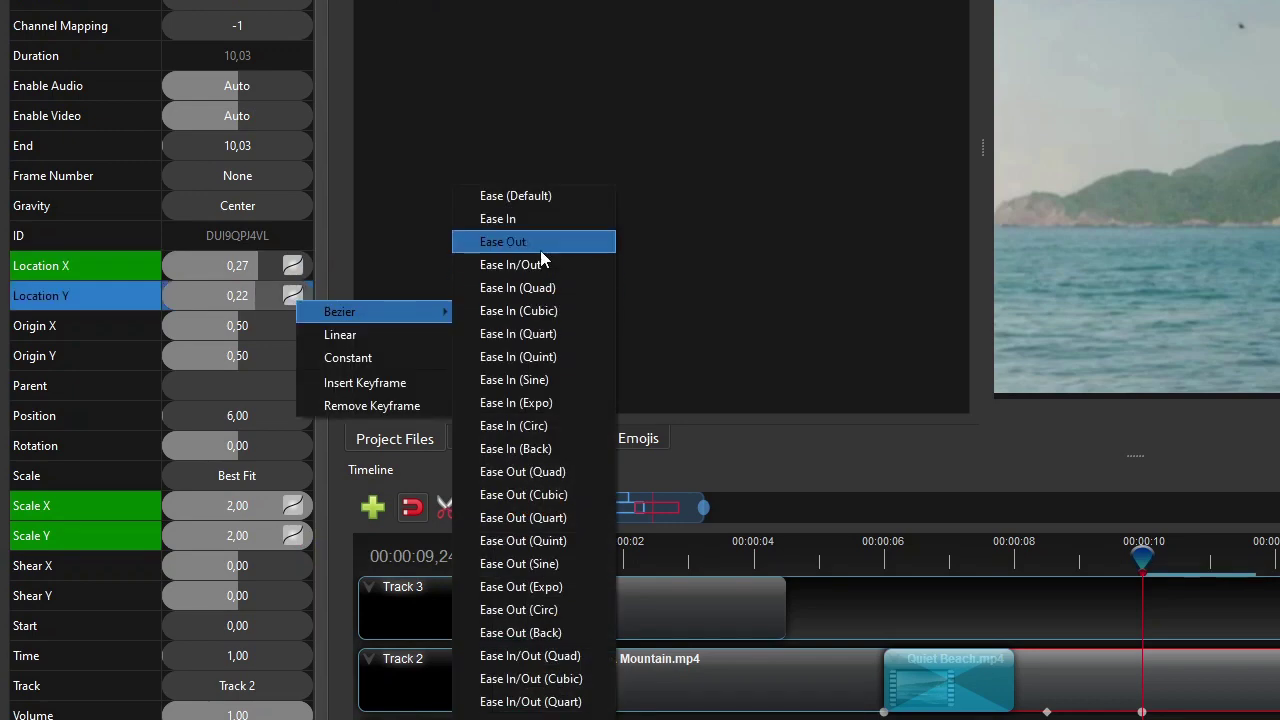
{"action": "left_click", "coordinate": [540, 250]}
Play back the Quiet Beach zoom-in animation from 00:00:08,07 and pause after its last keyframe
{"action": "left_click", "coordinate": [1029, 553]}
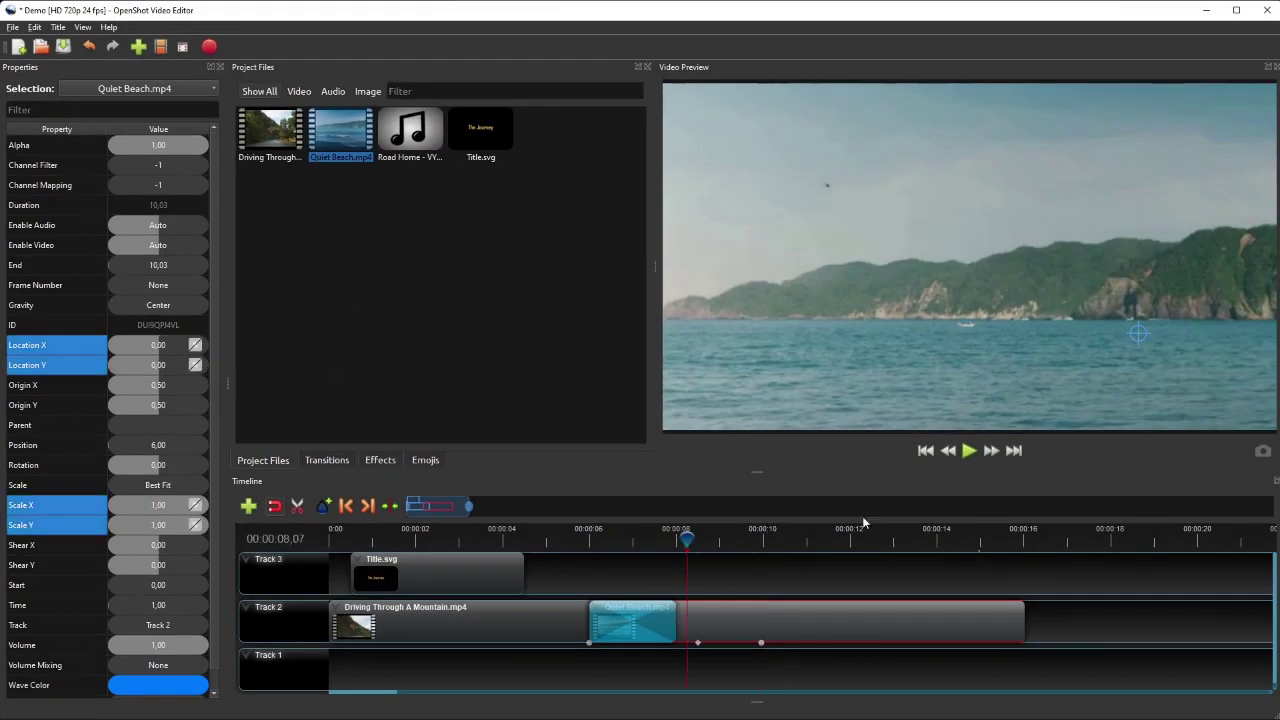
{"action": "left_click", "coordinate": [970, 451]}
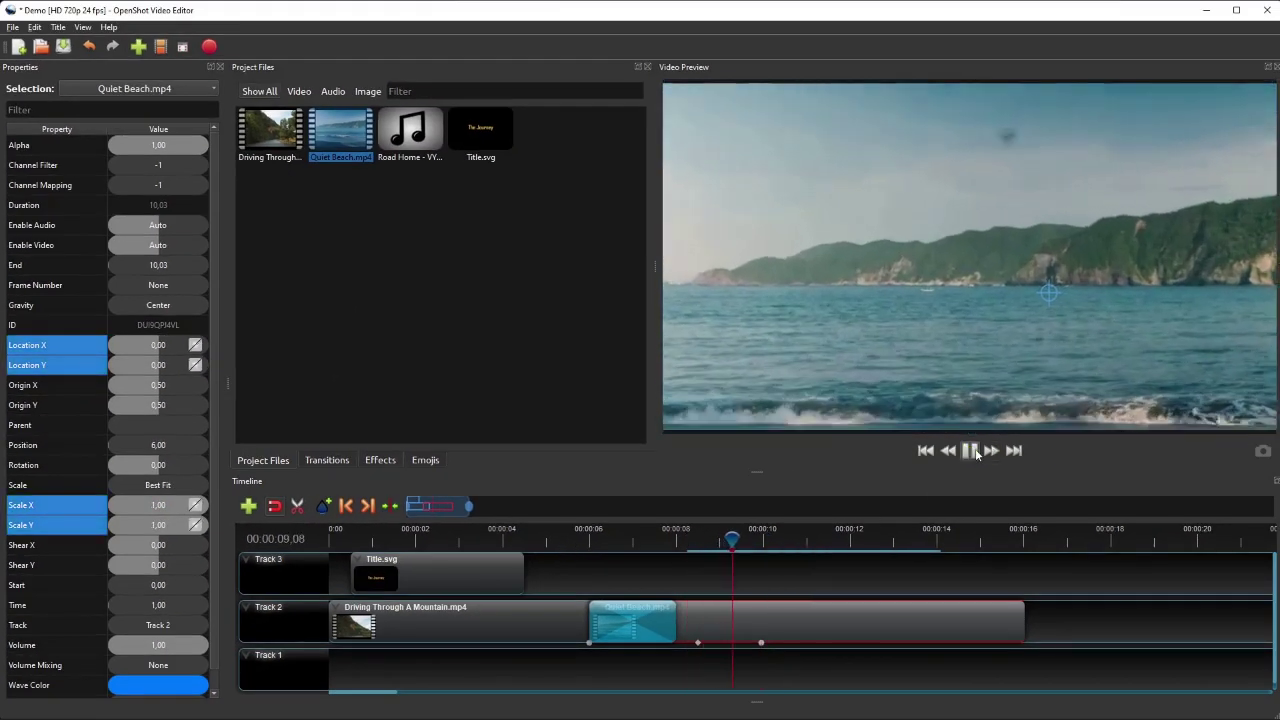
{"action": "left_click", "coordinate": [970, 451]}
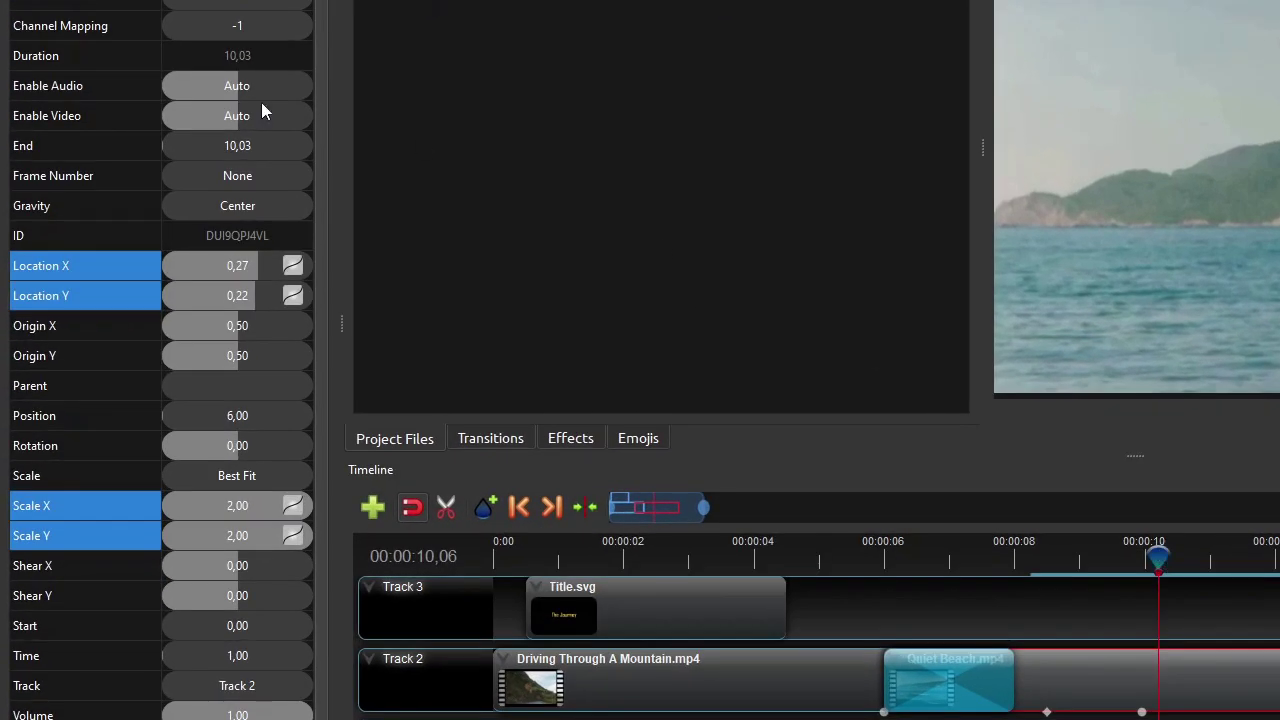
Insert a Location X keyframe for Quiet Beach at 00:00:10,06 and set Location X to -0,2 at 00:00:12,24
{"action": "right_click", "coordinate": [214, 269]}
{"action": "left_click", "coordinate": [283, 352]}
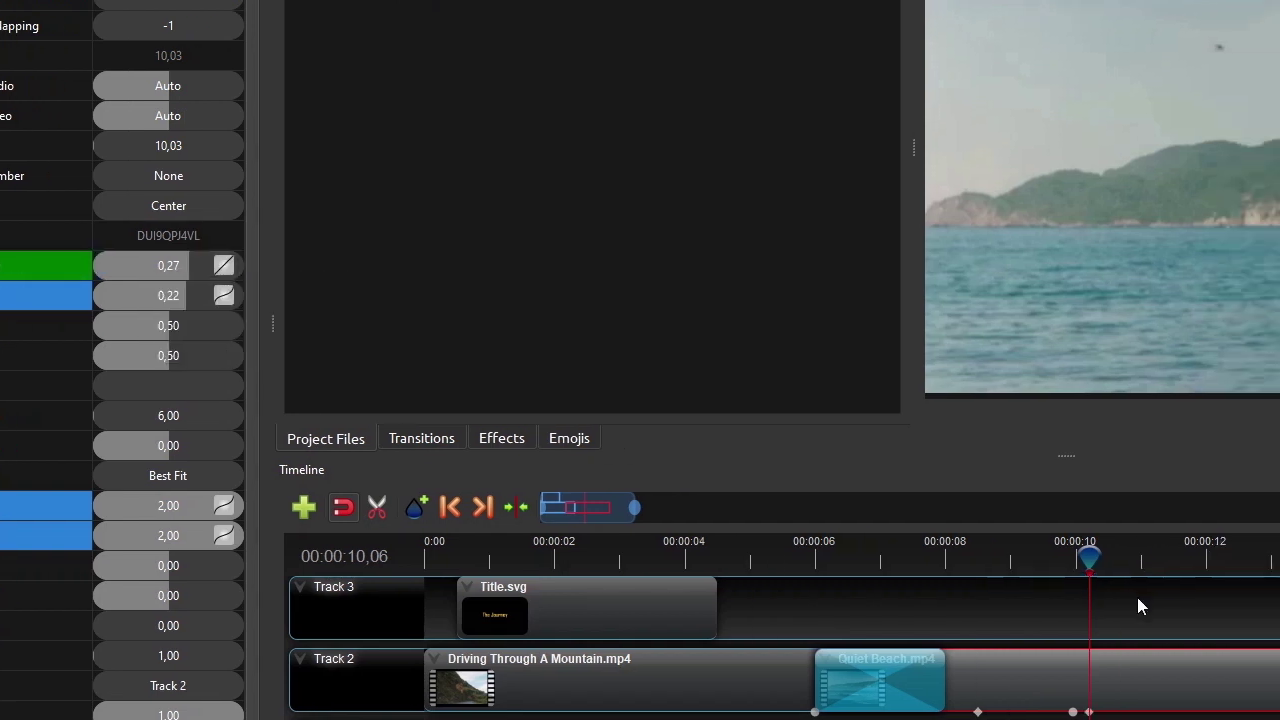
{"action": "left_click", "coordinate": [999, 568]}
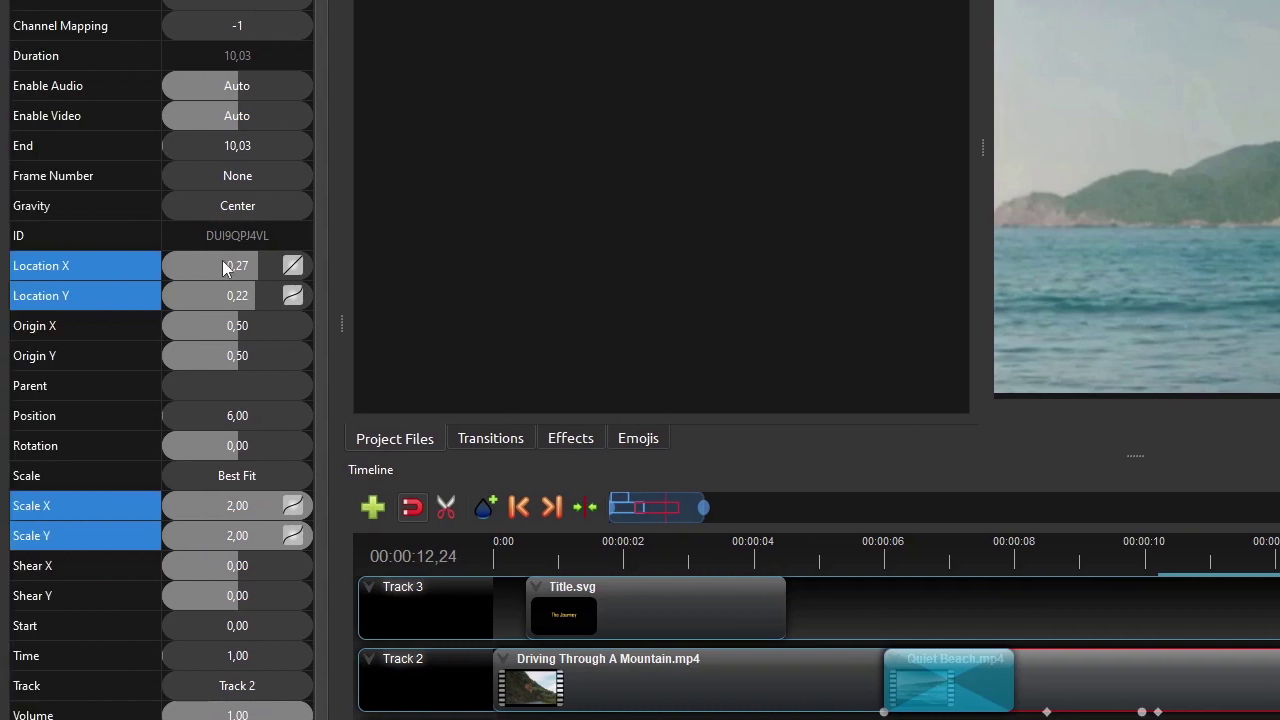
{"action": "double_click", "coordinate": [224, 265]}
{"action": "type", "text": "-0,2"}
{"action": "key", "text": "Return"}
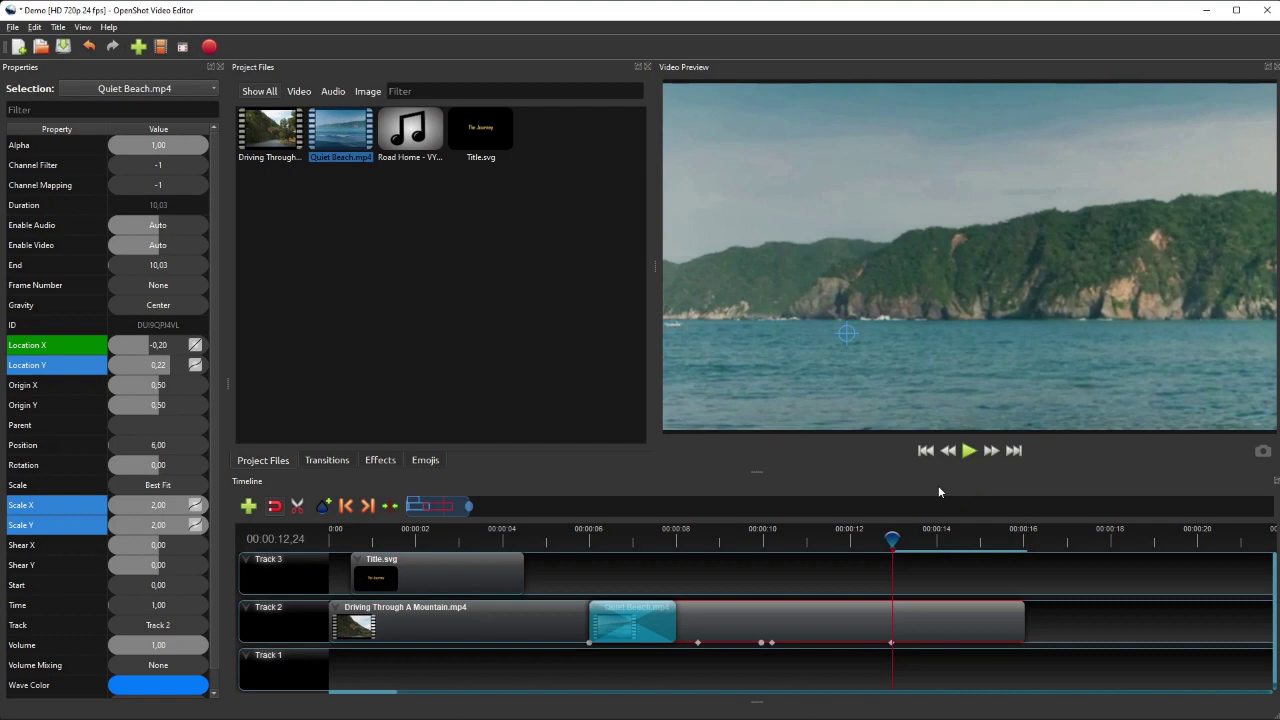
Insert keyframes for the Quiet Beach clip's Scale X, Scale Y, Location X and Location Y at 00:00:13,07
{"action": "left_click", "coordinate": [903, 548]}
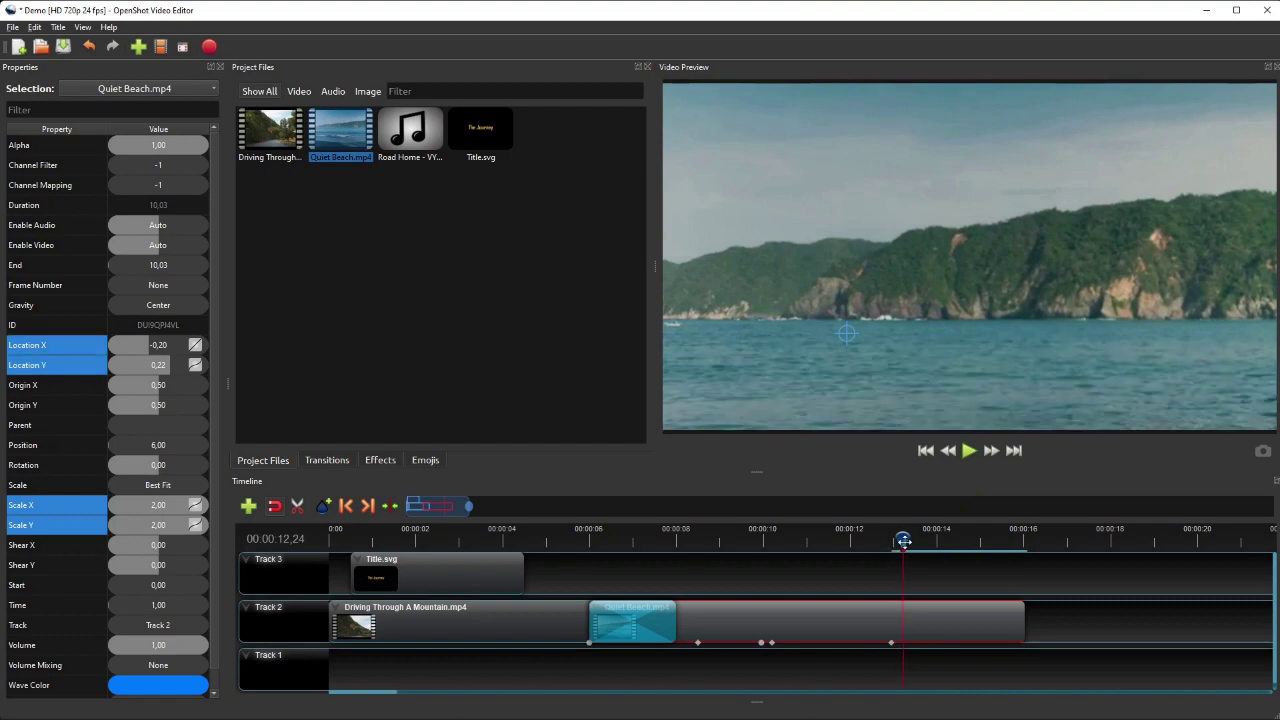
{"action": "left_click", "coordinate": [172, 512]}
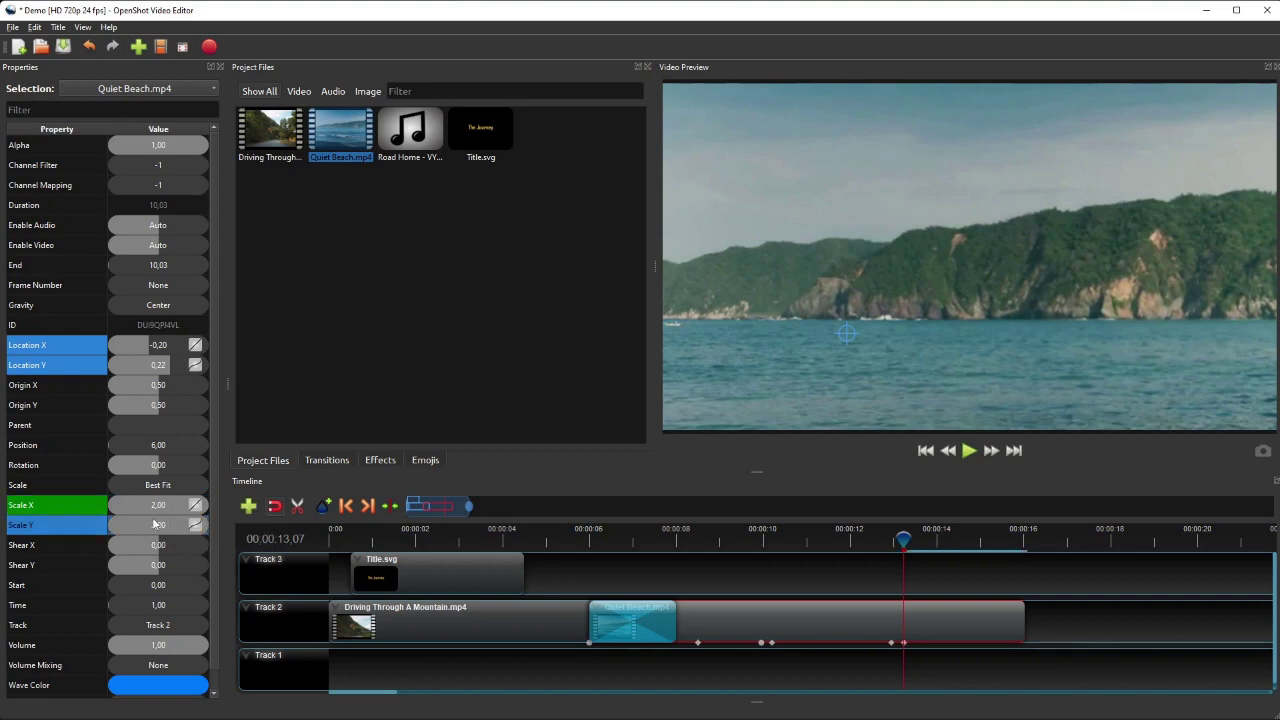
{"action": "right_click", "coordinate": [155, 520]}
{"action": "left_click", "coordinate": [205, 575]}
{"action": "right_click", "coordinate": [158, 340]}
{"action": "left_click", "coordinate": [205, 395]}
{"action": "right_click", "coordinate": [170, 364]}
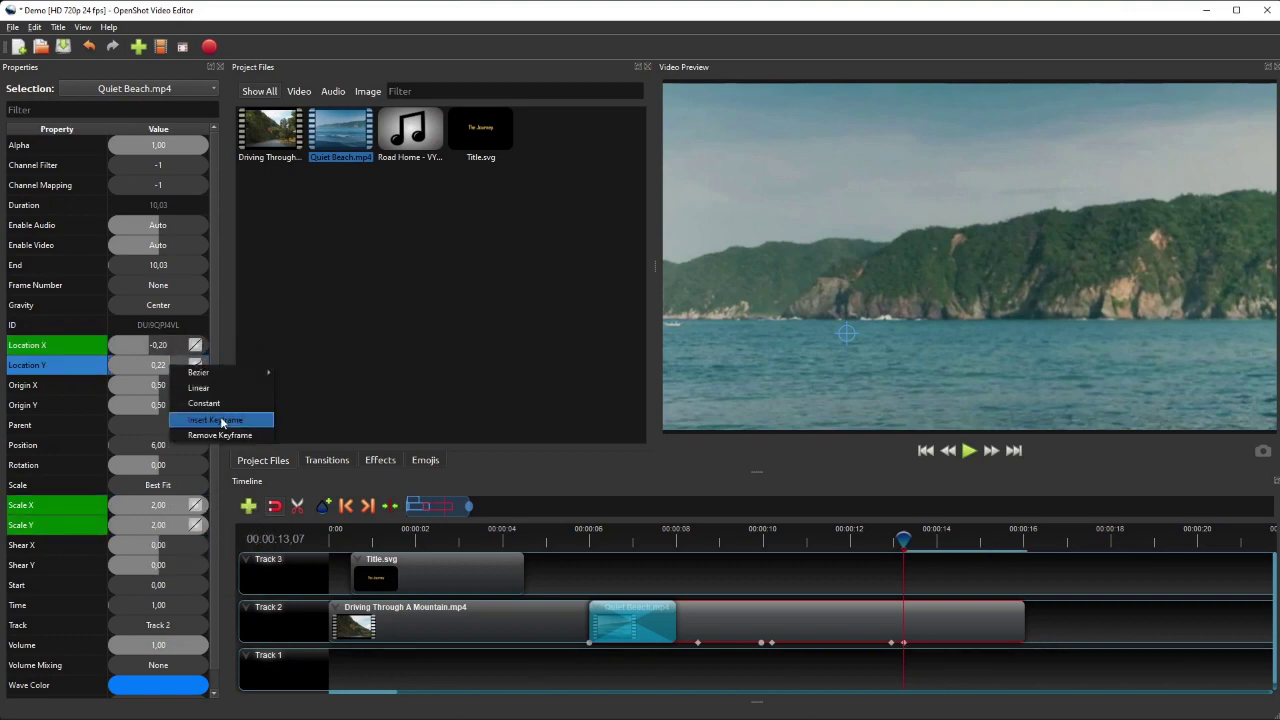
{"action": "left_click", "coordinate": [222, 420]}
Move the playhead to 00:00:14,18 and set the Quiet Beach clip's Scale X and Scale Y to 1
{"action": "left_click", "coordinate": [964, 541]}
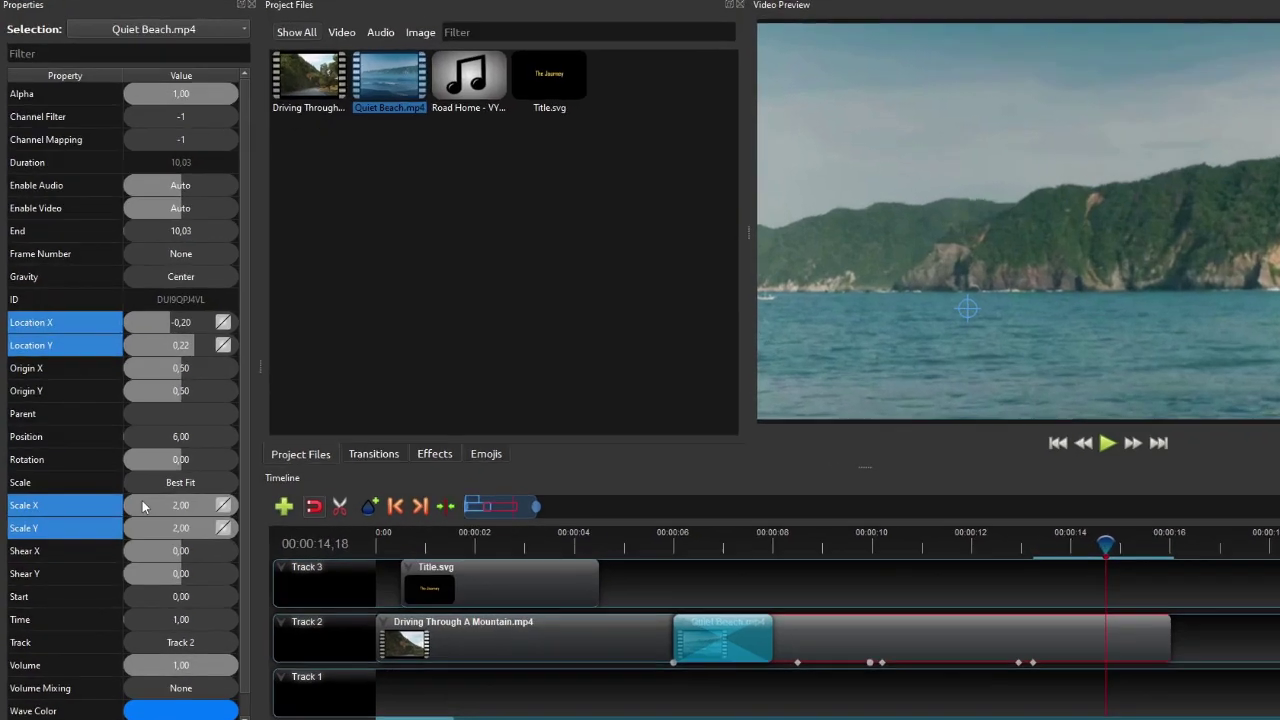
{"action": "double_click", "coordinate": [168, 505]}
{"action": "type", "text": "1"}
{"action": "key", "text": "Return"}
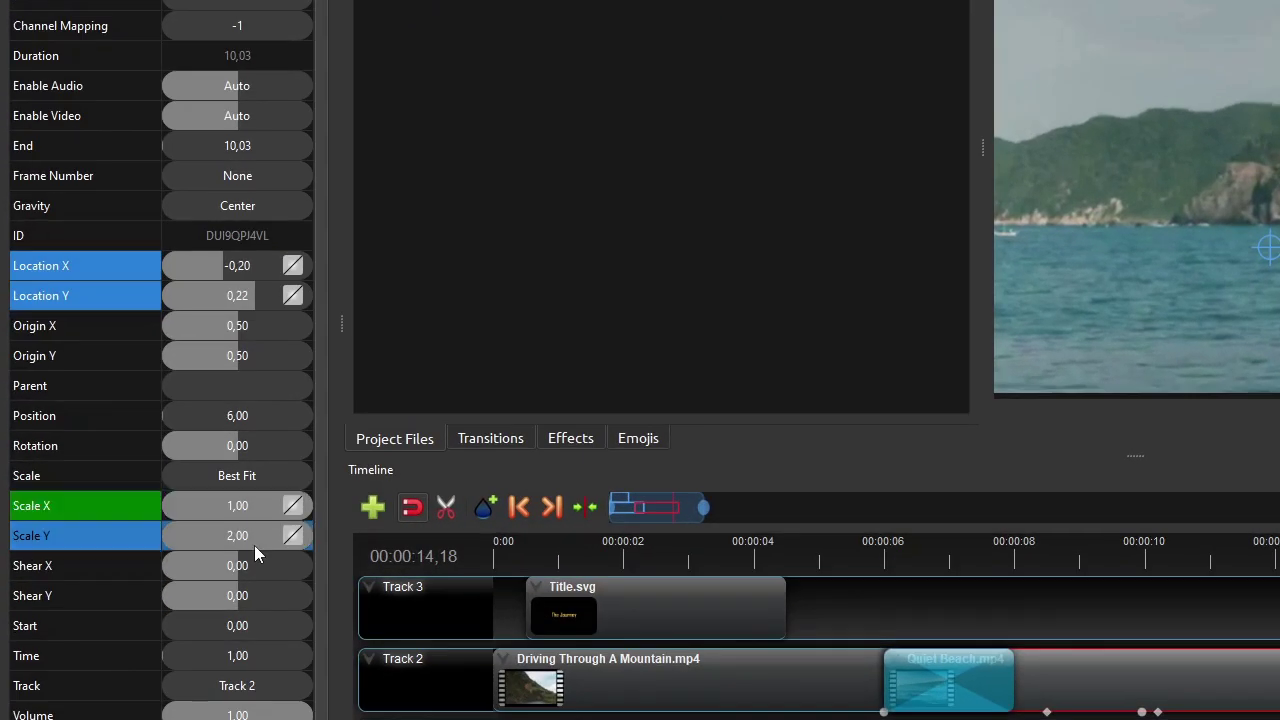
{"action": "double_click", "coordinate": [254, 545]}
{"action": "type", "text": "1"}
{"action": "key", "text": "Return"}
Apply the Bezier Ease Out curve to the Quiet Beach clip's Scale X and Scale Y keyframes at 00:00:14,18
{"action": "right_click", "coordinate": [300, 505]}
{"action": "mouse_move", "coordinate": [345, 512]}
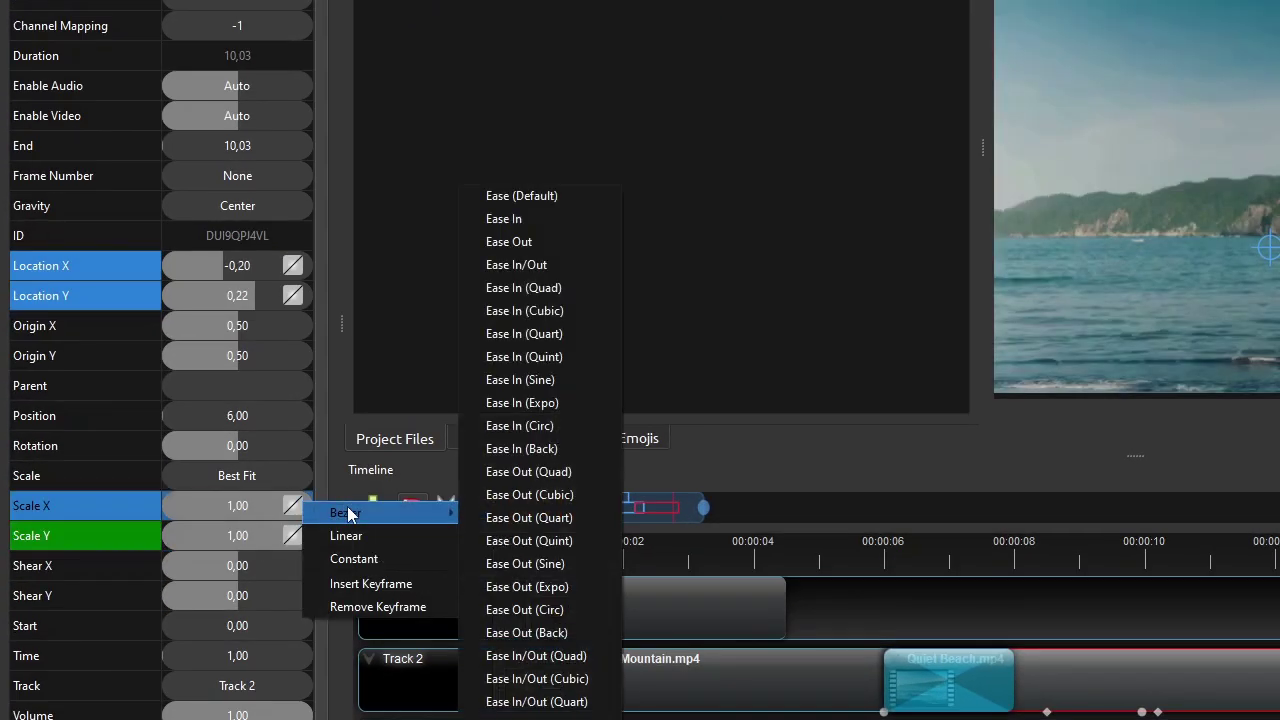
{"action": "left_click", "coordinate": [528, 242]}
{"action": "right_click", "coordinate": [296, 538]}
{"action": "mouse_move", "coordinate": [340, 549]}
{"action": "left_click", "coordinate": [560, 242]}
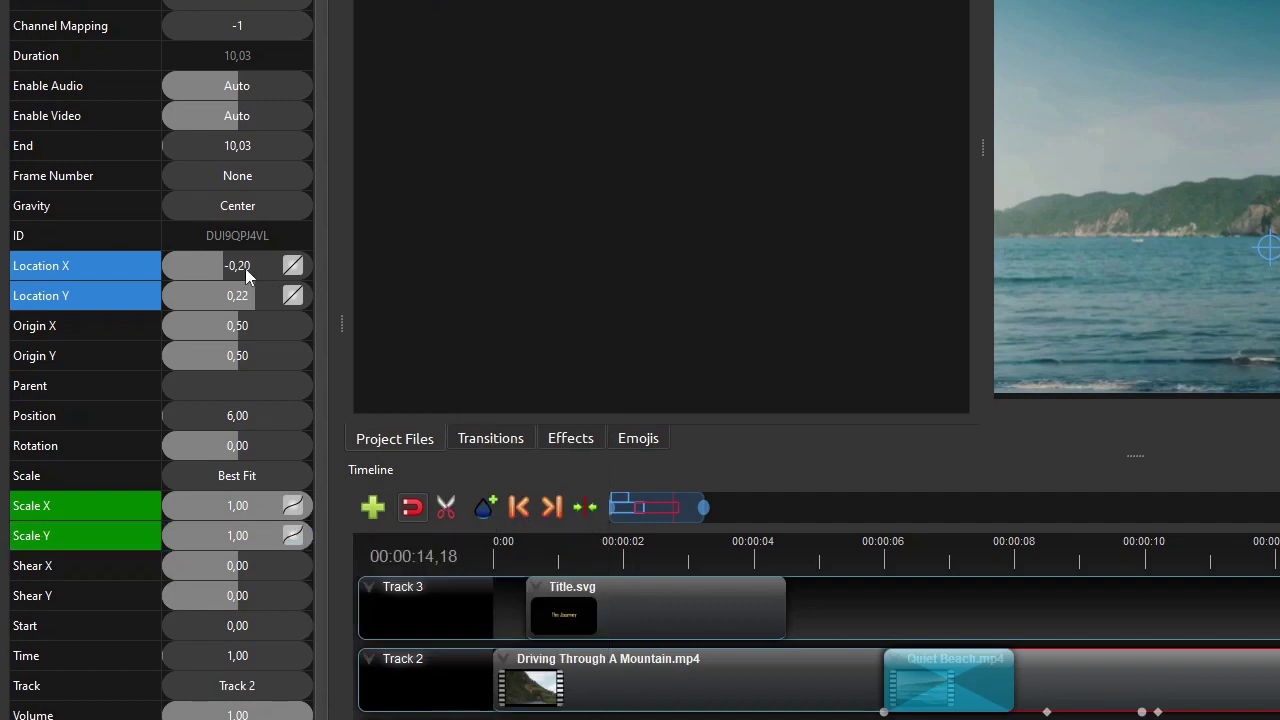
Set the Quiet Beach clip's Location X and Location Y to 0 at 00:00:14,18
{"action": "double_click", "coordinate": [245, 268]}
{"action": "type", "text": "0"}
{"action": "double_click", "coordinate": [237, 300]}
{"action": "type", "text": "0"}
{"action": "key", "text": "Return"}
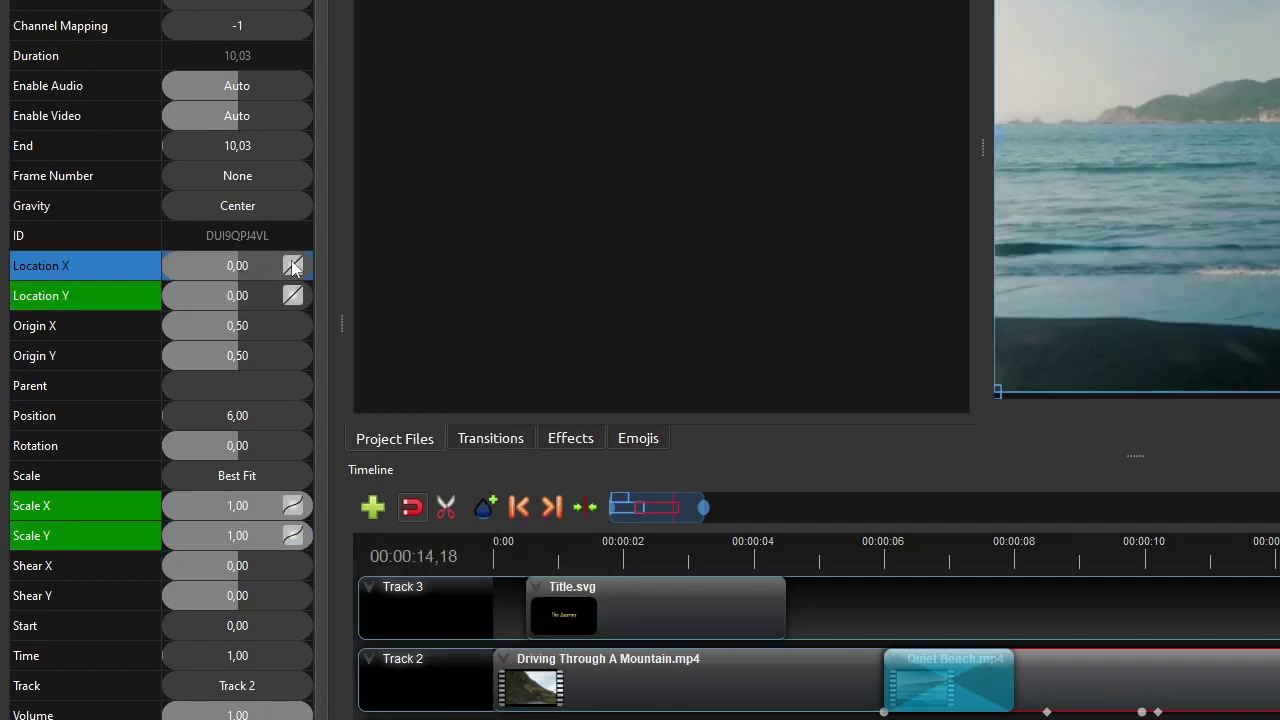
Apply the Bezier Ease Out curve to the Quiet Beach clip's Location X and Location Y keyframes at 00:00:14,18
{"action": "right_click", "coordinate": [292, 265]}
{"action": "mouse_move", "coordinate": [345, 268]}
{"action": "left_click", "coordinate": [571, 240]}
{"action": "right_click", "coordinate": [292, 295]}
{"action": "mouse_move", "coordinate": [363, 297]}
{"action": "left_click", "coordinate": [571, 236]}
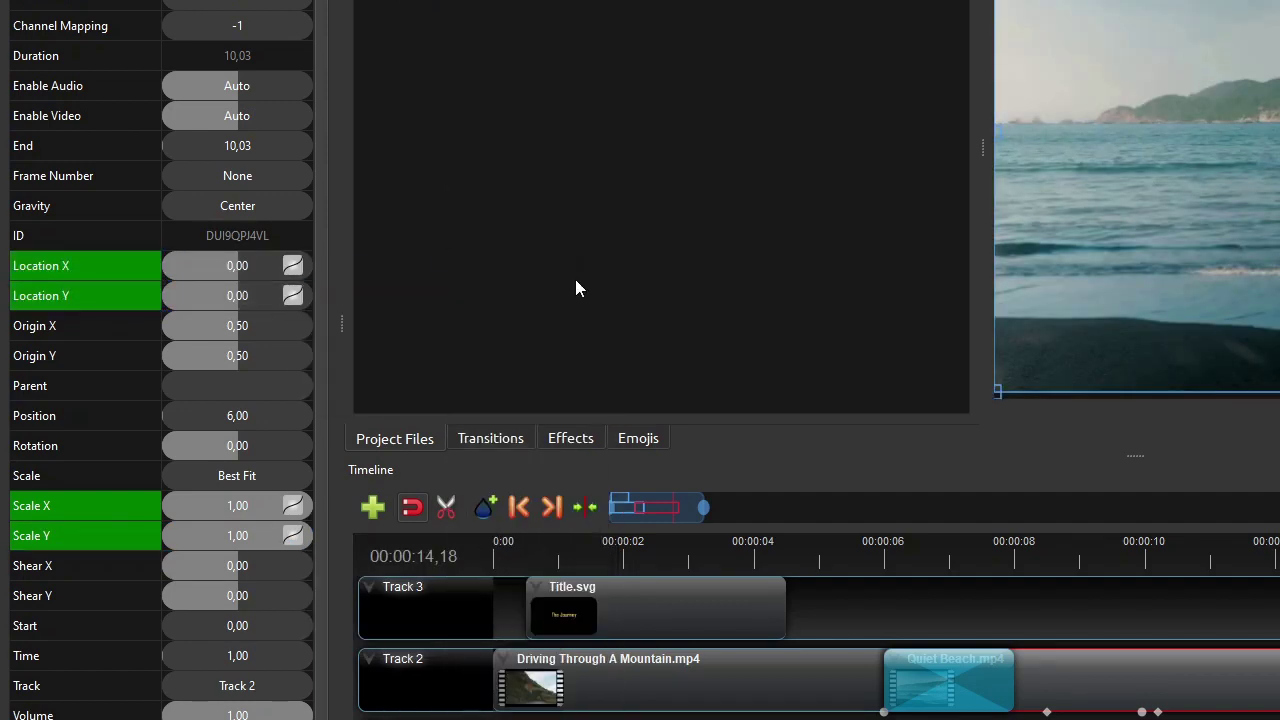
Play back the complete zoom-in, pan and zoom-out animation of the Quiet Beach clip from just after 00:00:08
{"action": "left_click", "coordinate": [684, 539]}
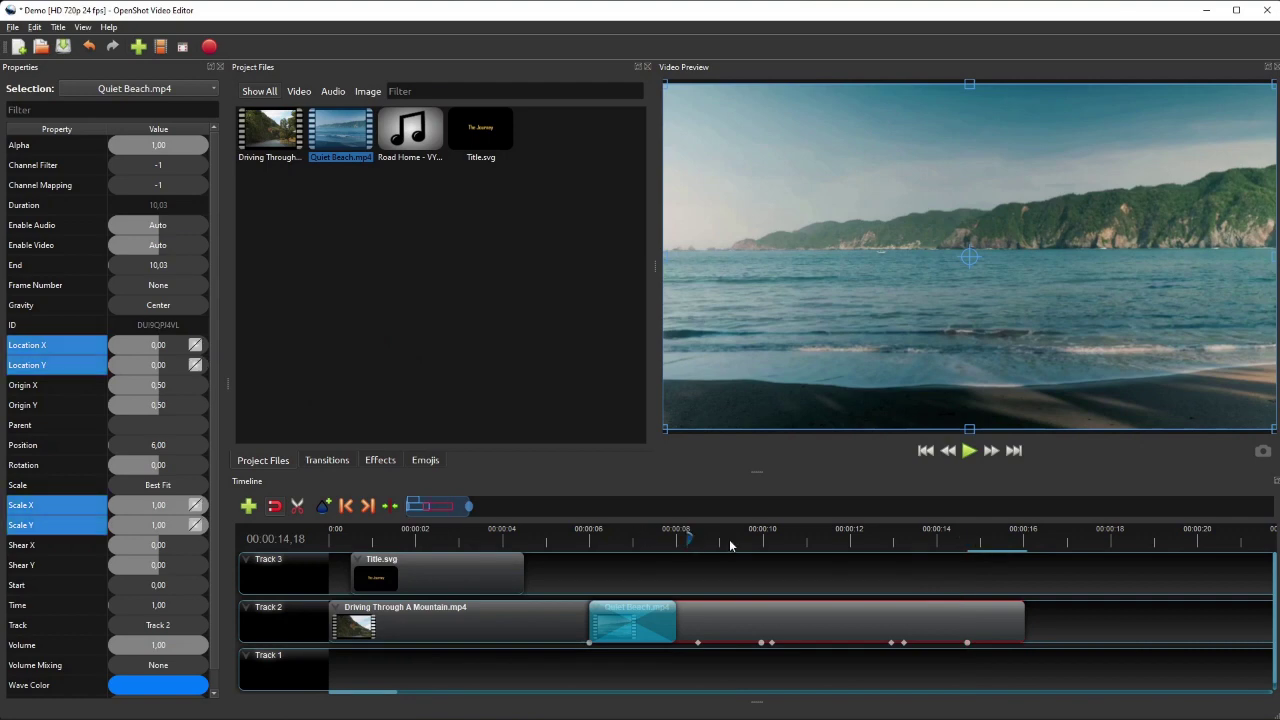
{"action": "left_click", "coordinate": [969, 451]}
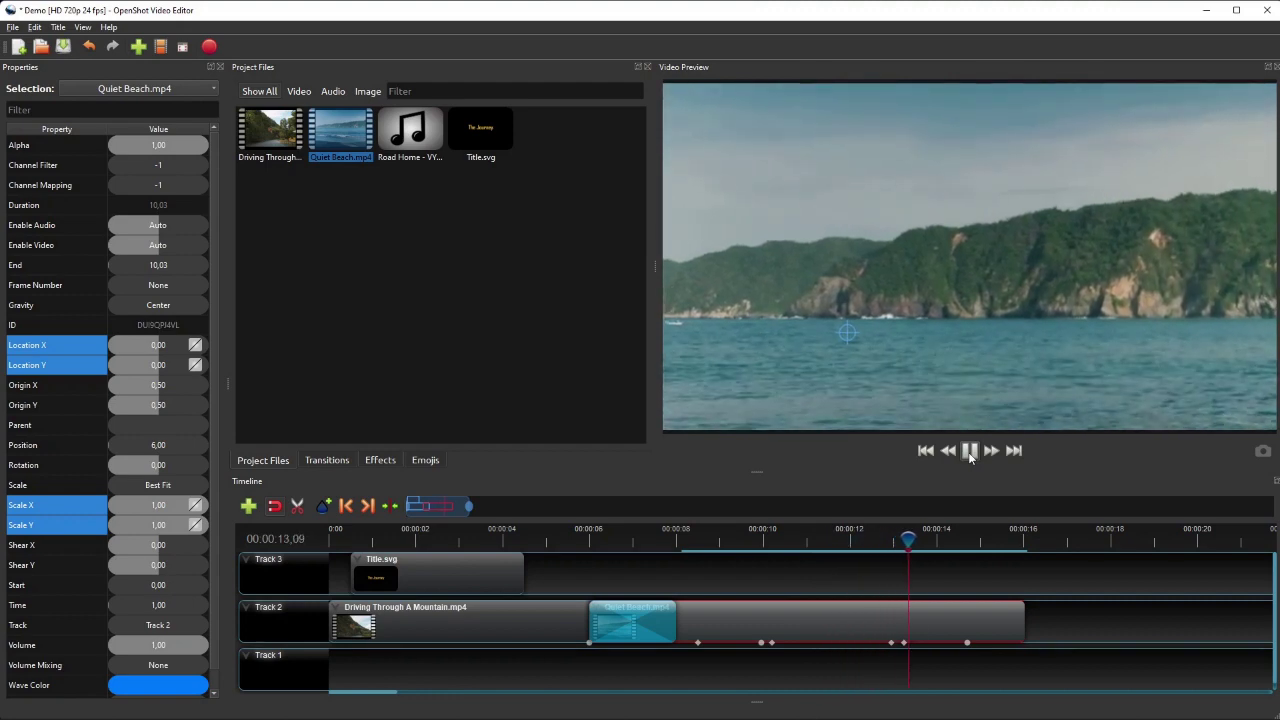
{"action": "left_click", "coordinate": [970, 452]}
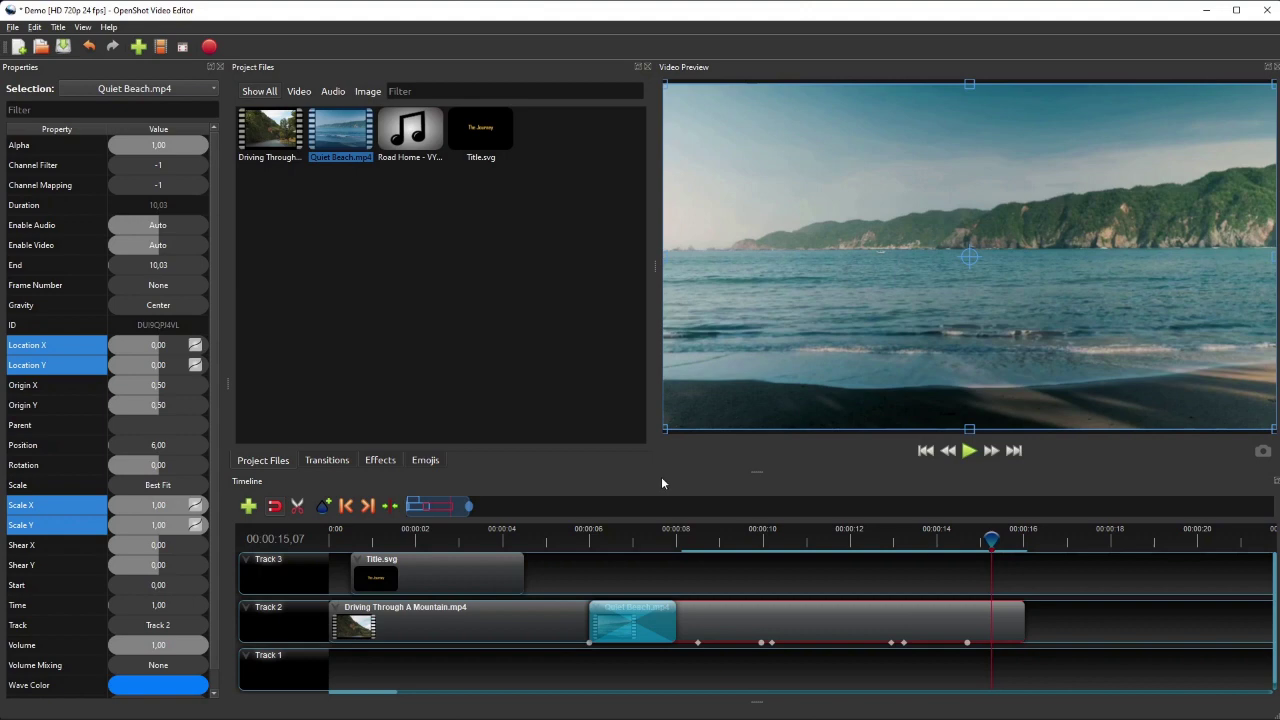
Add the Crop effect to the Quiet Beach clip on Track 2
{"action": "left_click", "coordinate": [380, 460]}
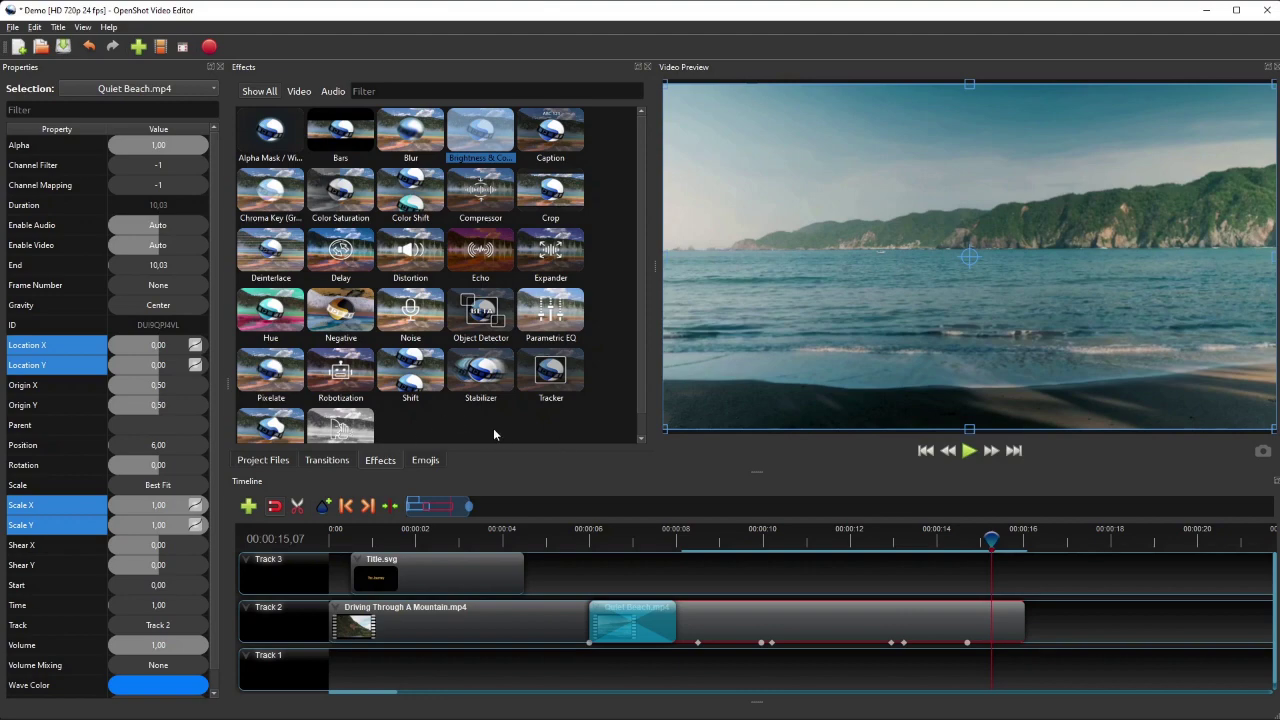
{"action": "left_click", "coordinate": [561, 189]}
{"action": "left_click_drag", "start_coordinate": [553, 192], "coordinate": [808, 621]}
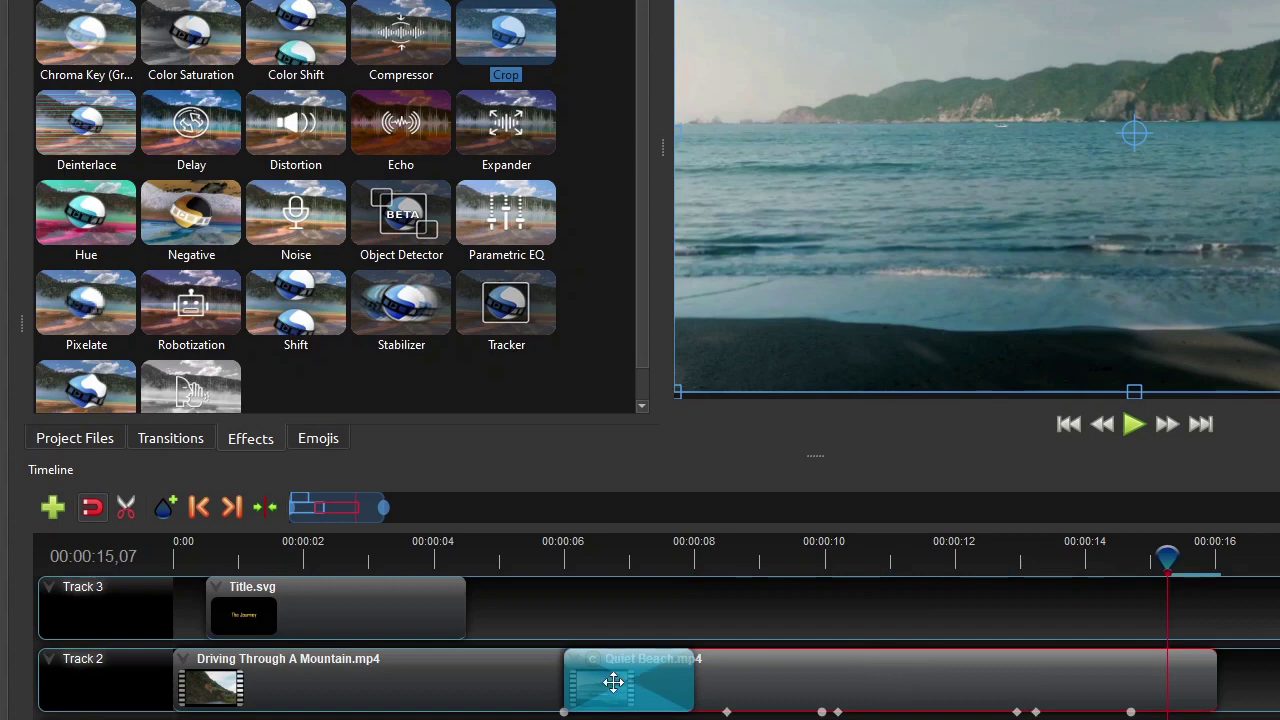
Move the transition up to Track 3 to select the Quiet Beach clip's Crop effect underneath, and return the transition to Track 2
{"action": "left_click_drag", "start_coordinate": [613, 682], "coordinate": [611, 628]}
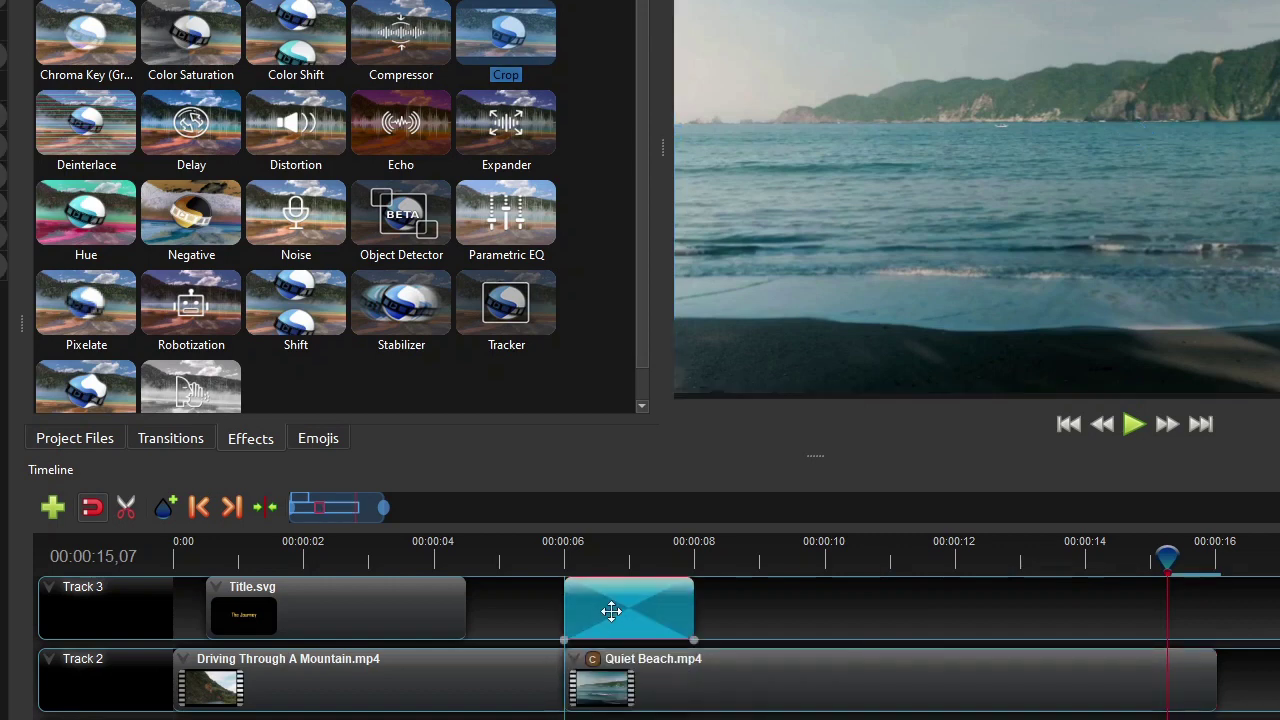
{"action": "left_click", "coordinate": [593, 660]}
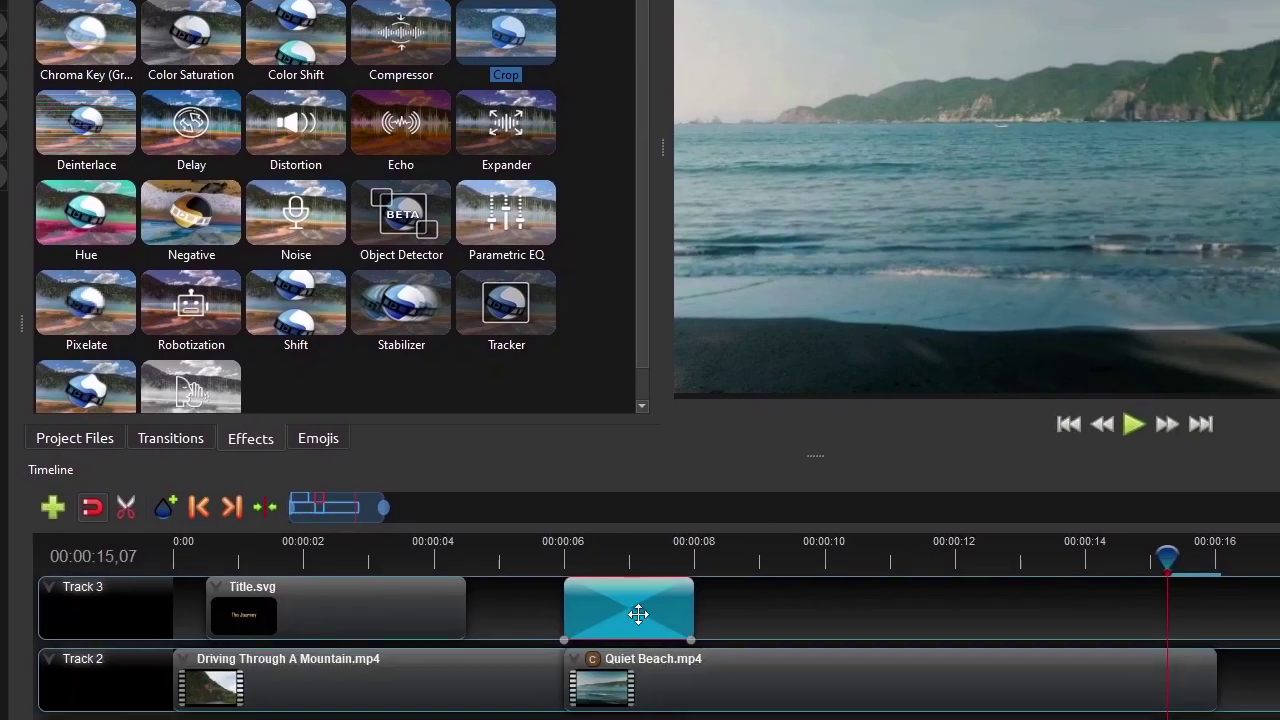
{"action": "left_click_drag", "start_coordinate": [640, 608], "coordinate": [640, 676]}
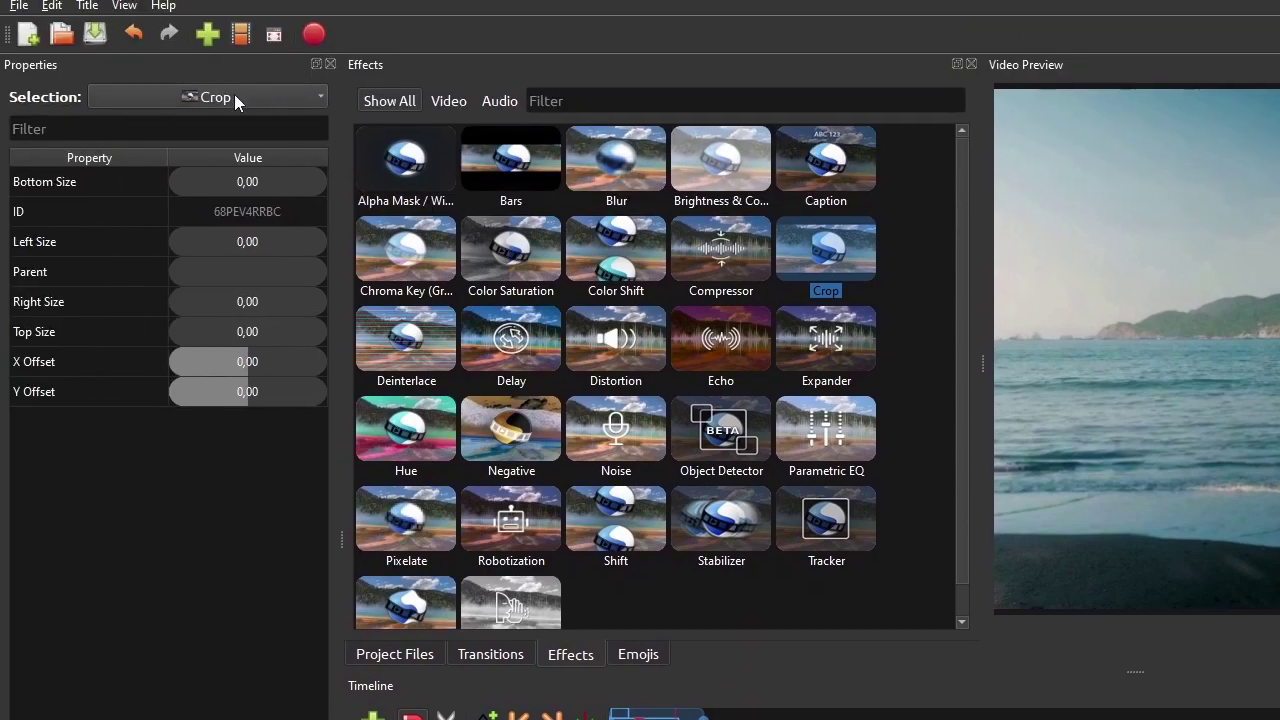
Show the Crop effect's properties, and select the Quiet Beach clip on Track 2 again
{"action": "left_click", "coordinate": [234, 94]}
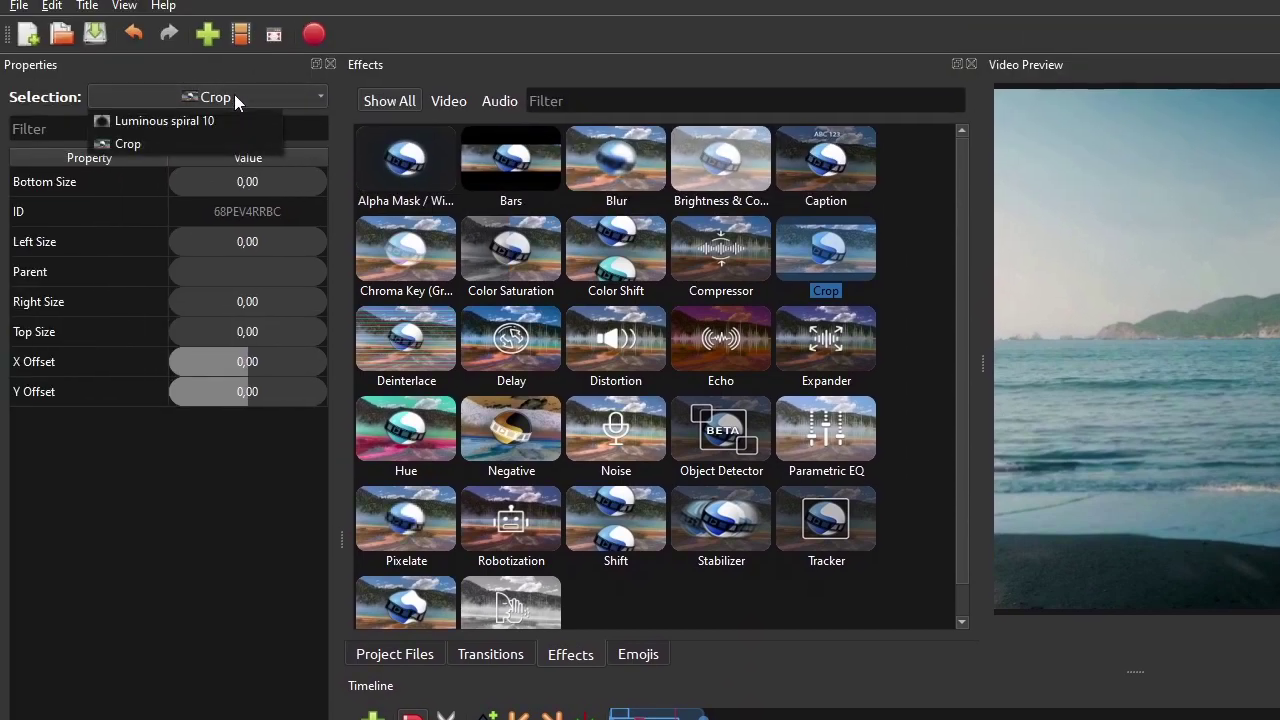
{"action": "left_click", "coordinate": [144, 142]}
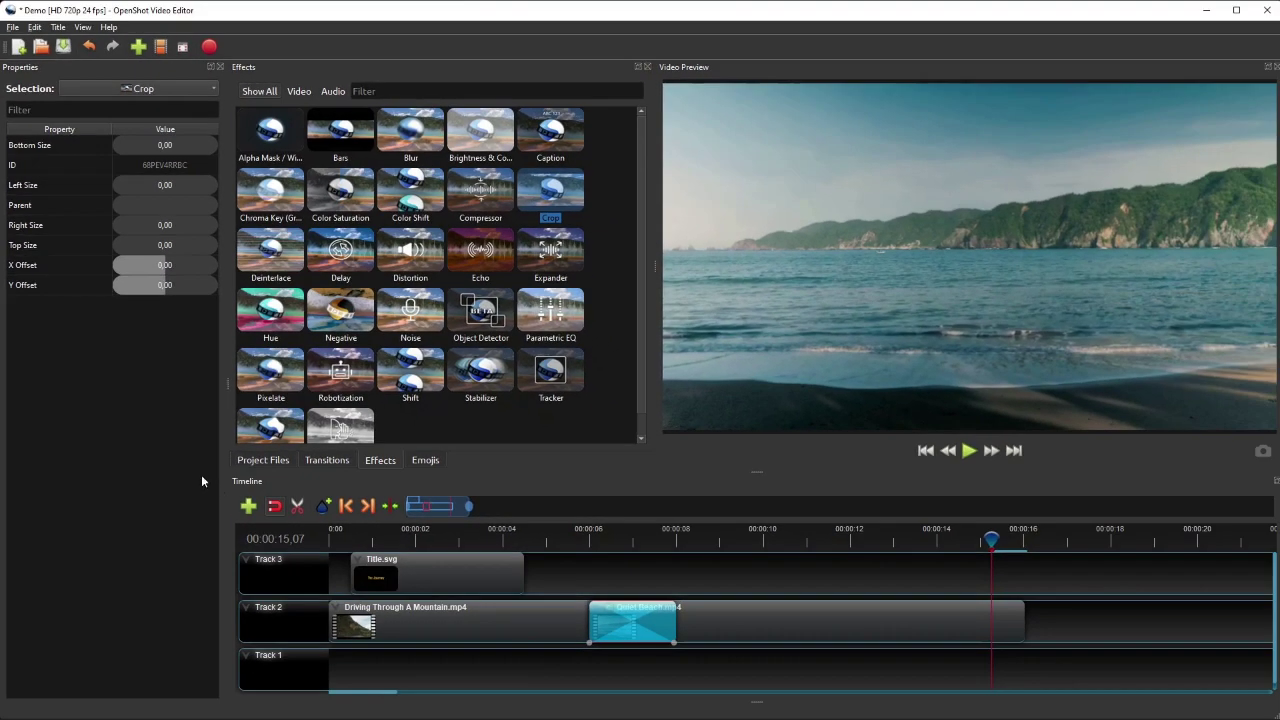
{"action": "left_click", "coordinate": [830, 612]}
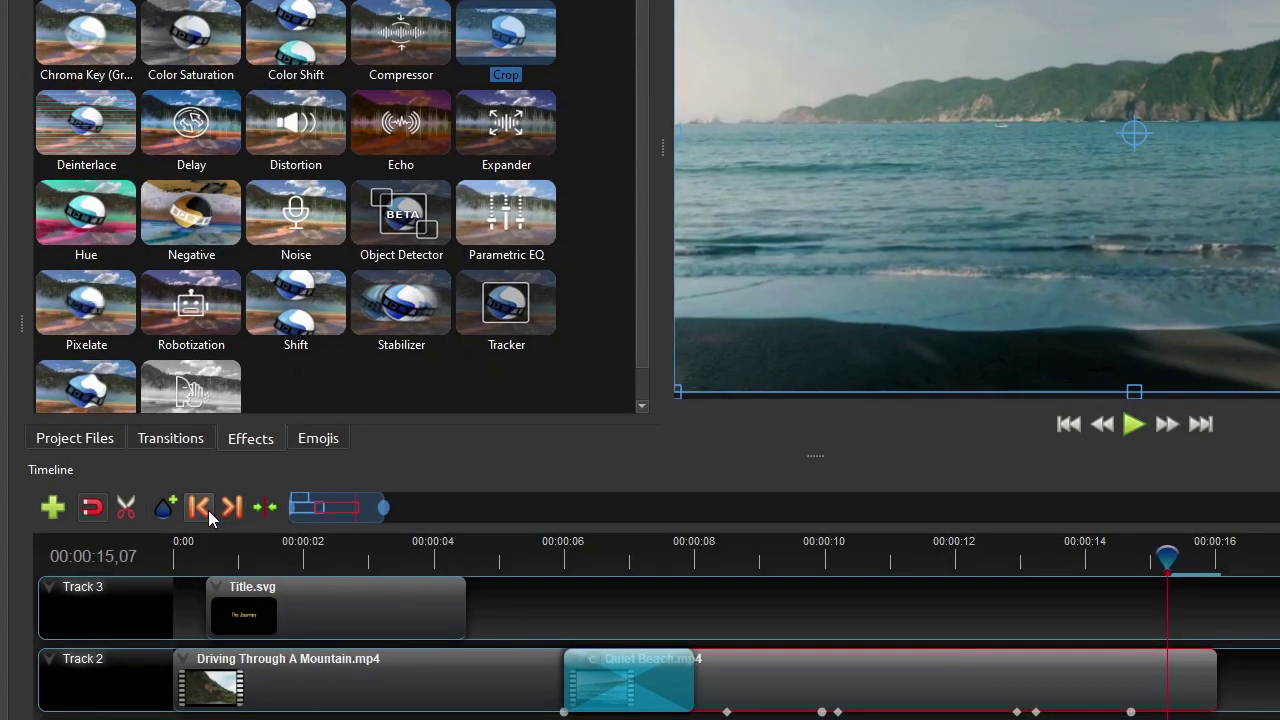
Insert keyframes for the Crop effect's Bottom Size and Top Size at 00:00:14,18
{"action": "left_click", "coordinate": [208, 510]}
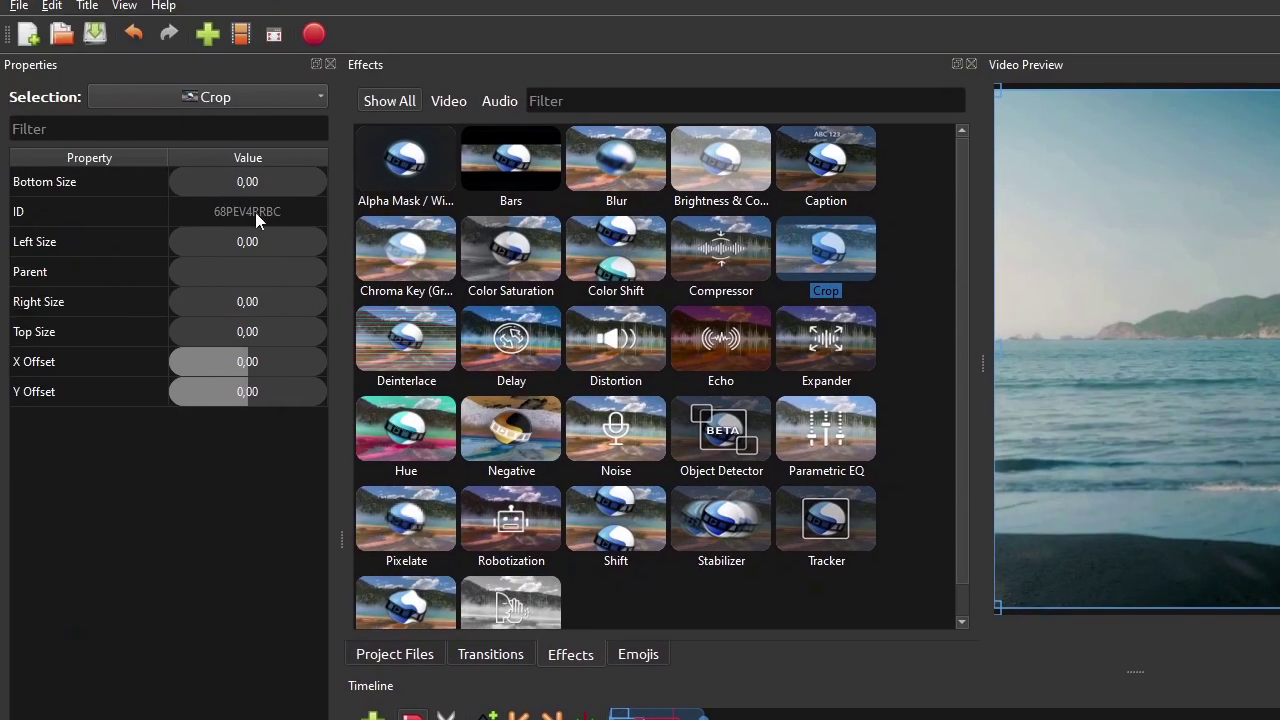
{"action": "left_click", "coordinate": [0, 0]}
{"action": "right_click", "coordinate": [0, 0]}
{"action": "left_click", "coordinate": [325, 189]}
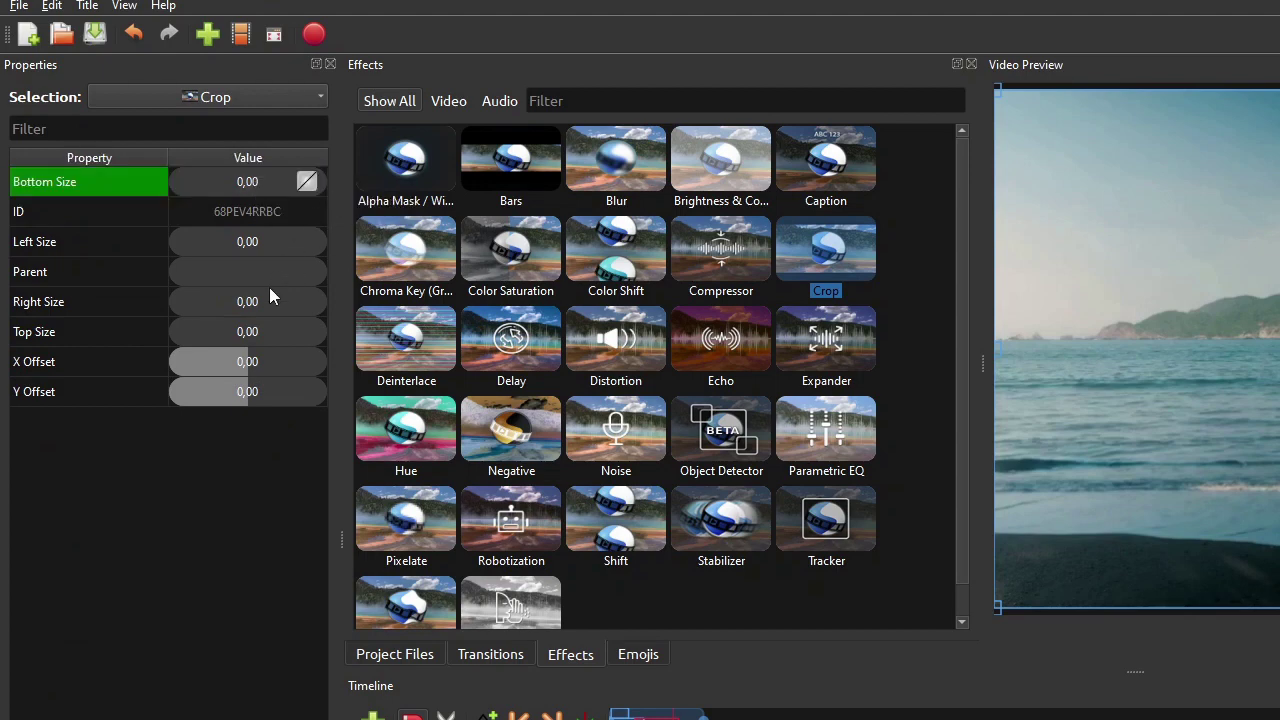
{"action": "left_click", "coordinate": [267, 325]}
{"action": "right_click", "coordinate": [267, 325]}
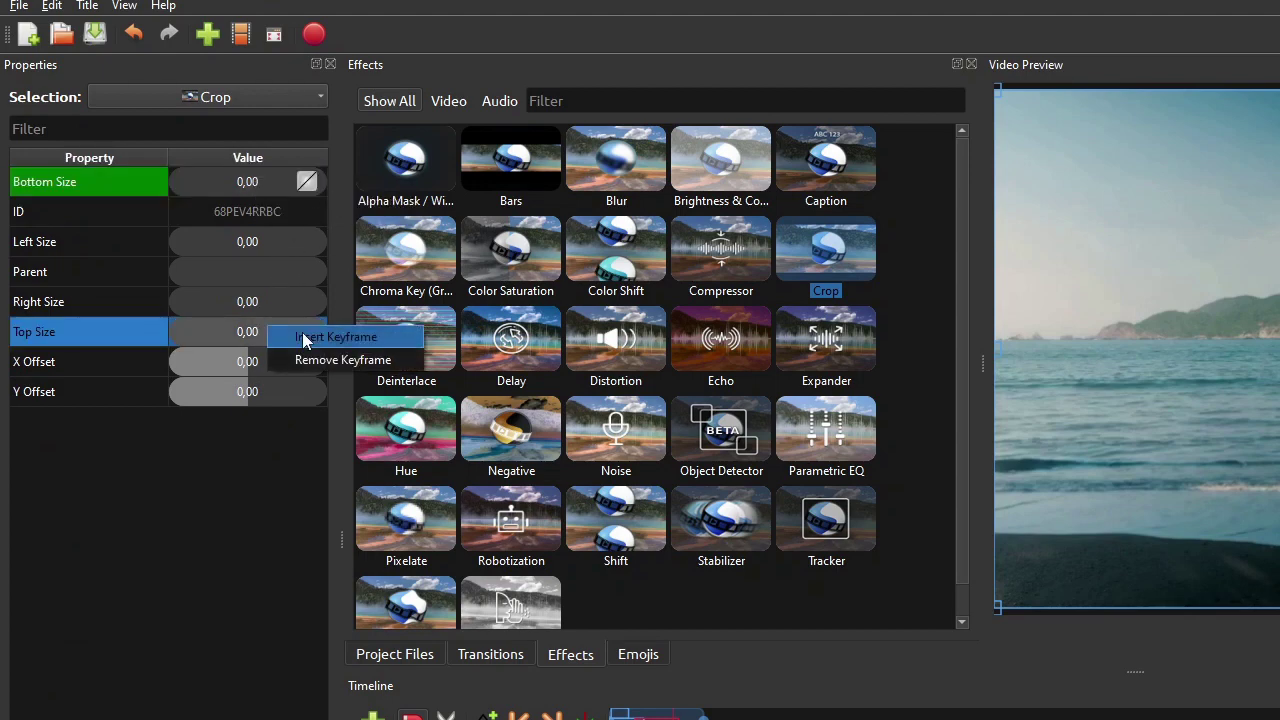
{"action": "left_click", "coordinate": [310, 338]}
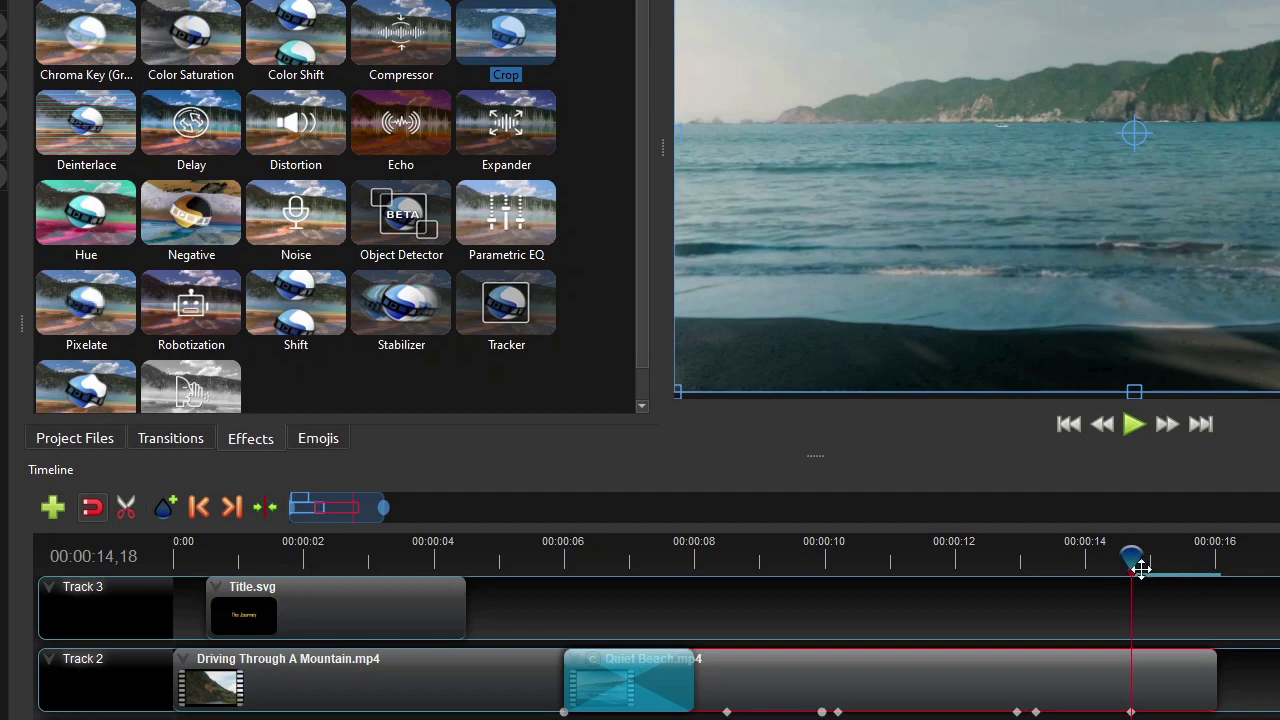
Set the Crop effect's Bottom Size and Top Size to 0,5 at the end of the Quiet Beach clip, 00:00:16,01
{"action": "left_click", "coordinate": [378, 603]}
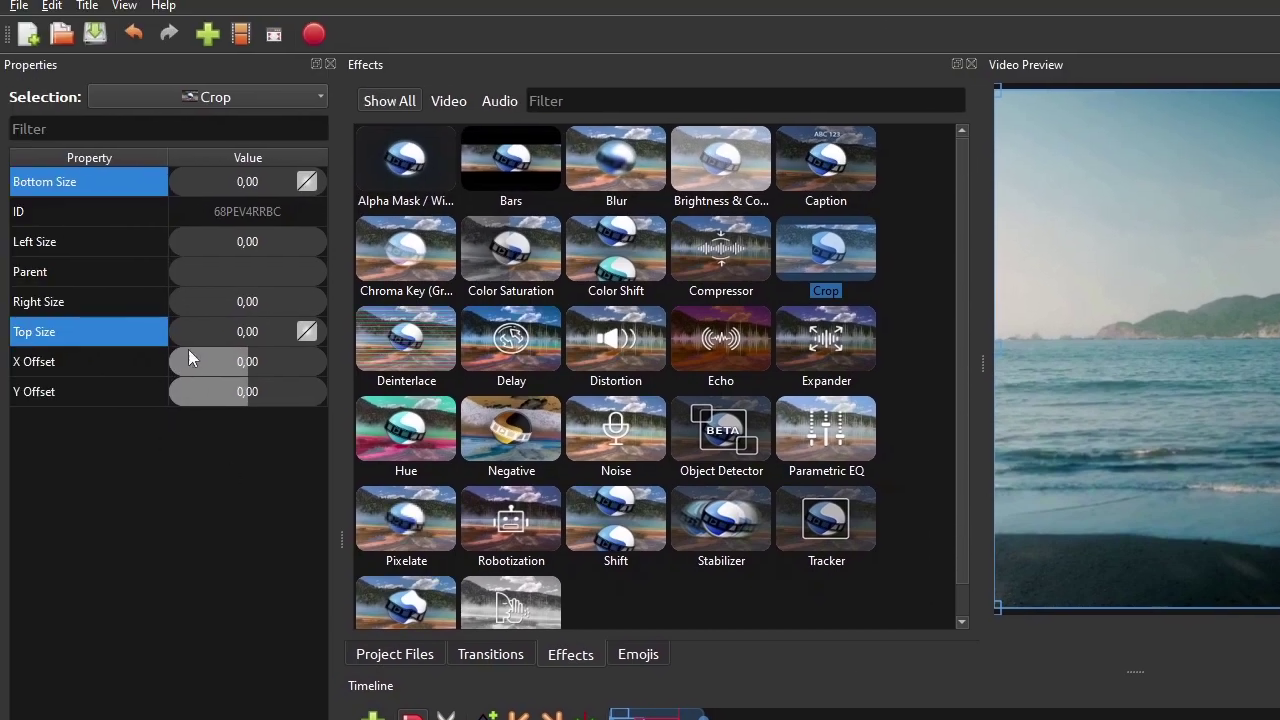
{"action": "double_click", "coordinate": [256, 188]}
{"action": "type", "text": "0,5"}
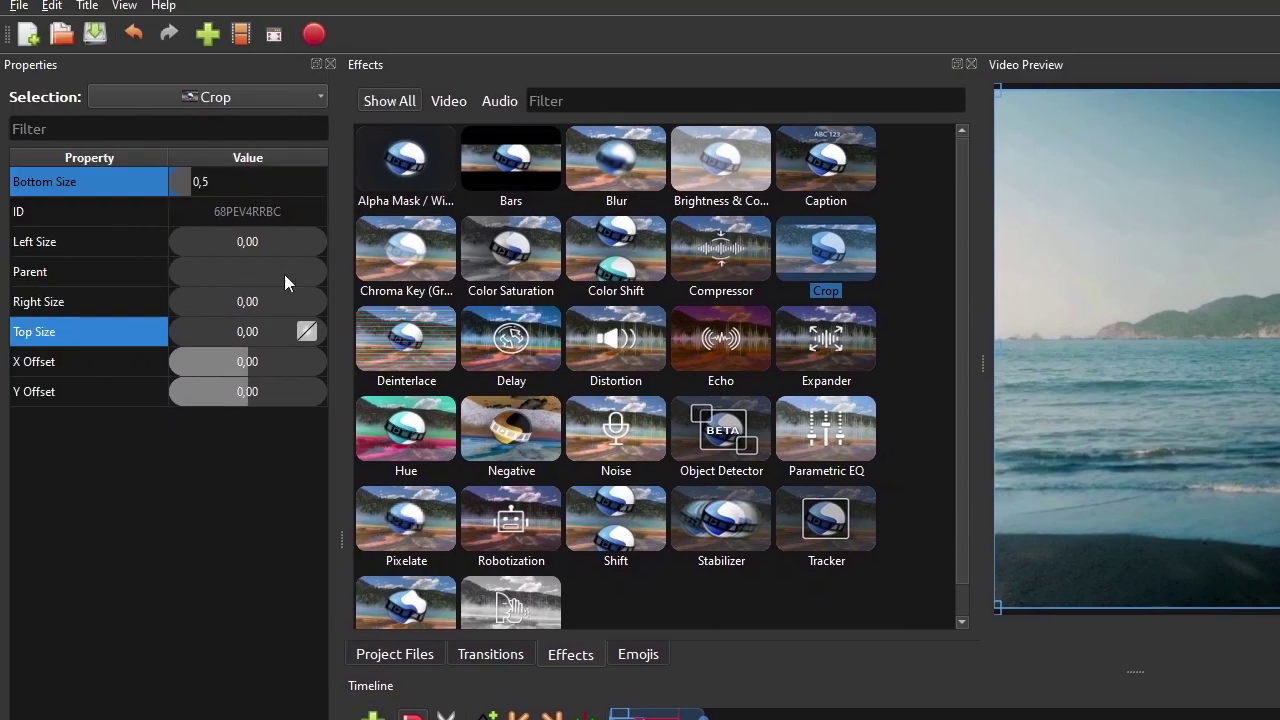
{"action": "key", "text": "Return"}
{"action": "double_click", "coordinate": [273, 340]}
{"action": "type", "text": "0,5"}
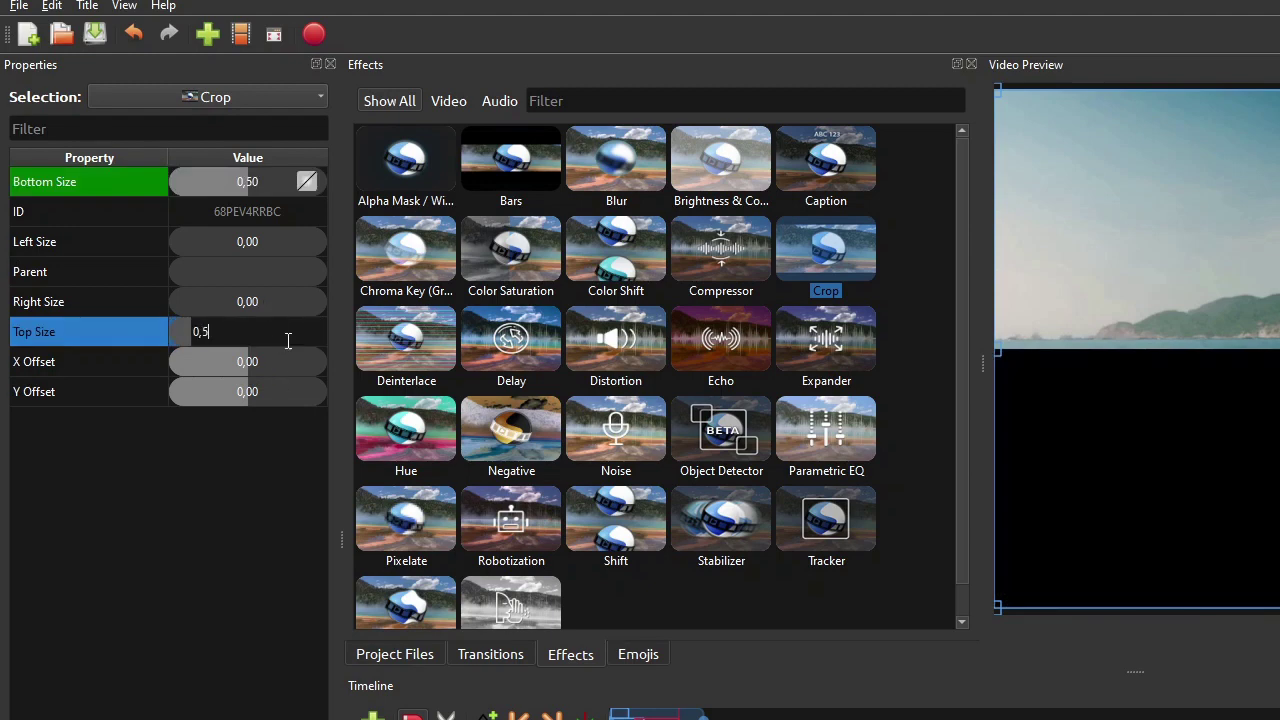
{"action": "key", "text": "Return"}
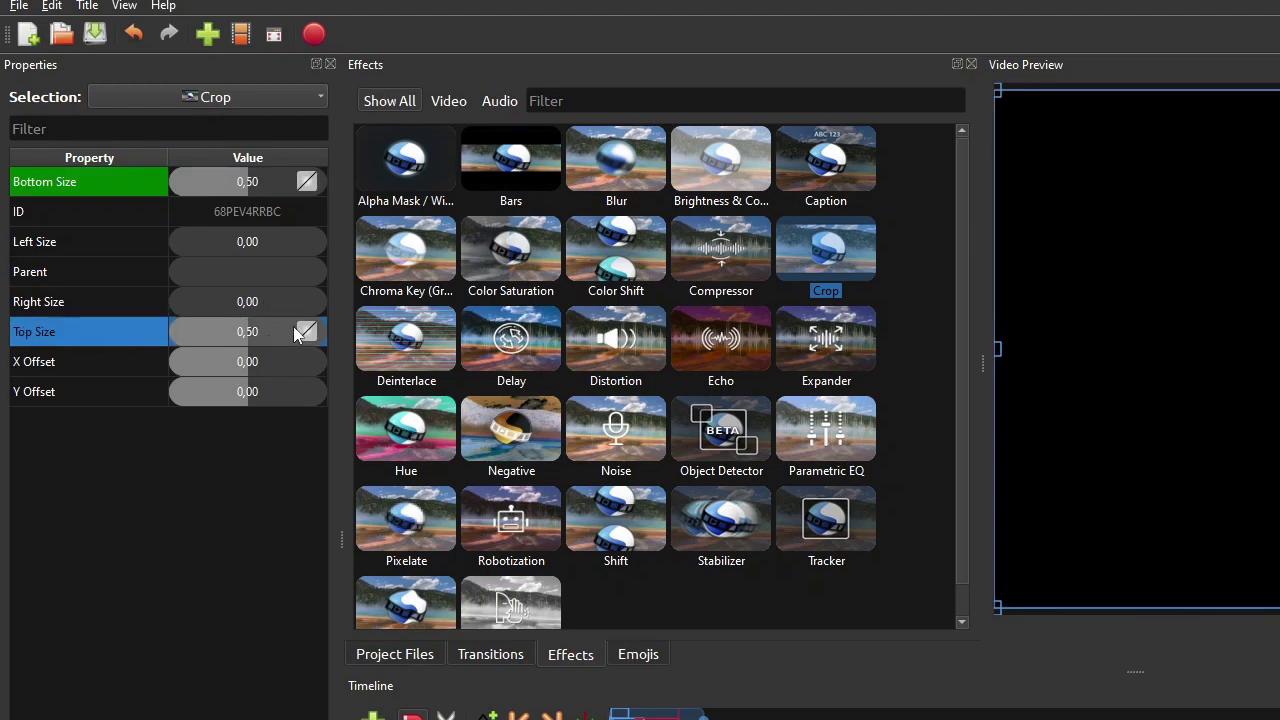
Apply a Bezier curve preset to the Crop effect's Top Size and Bottom Size keyframes at the end of the clip
{"action": "right_click", "coordinate": [296, 334]}
{"action": "mouse_move", "coordinate": [350, 334]}
{"action": "left_click", "coordinate": [530, 357]}
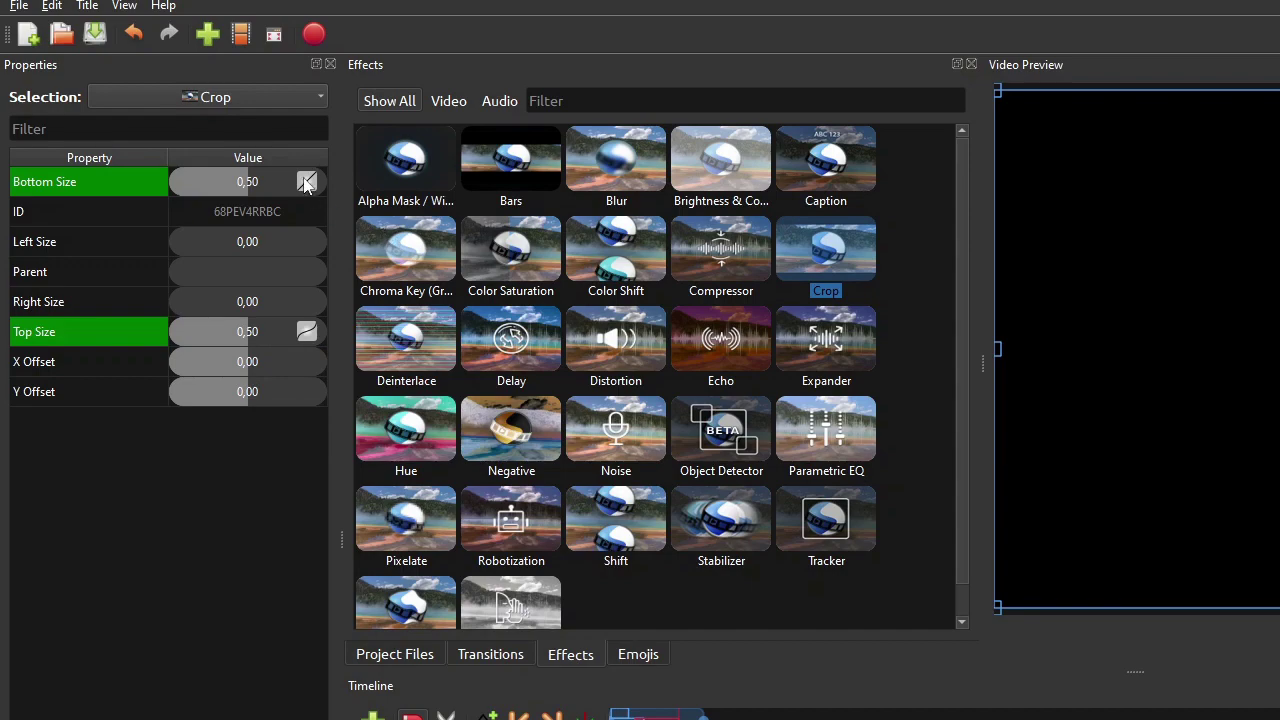
{"action": "right_click", "coordinate": [306, 184]}
{"action": "mouse_move", "coordinate": [358, 193]}
{"action": "left_click", "coordinate": [557, 242]}
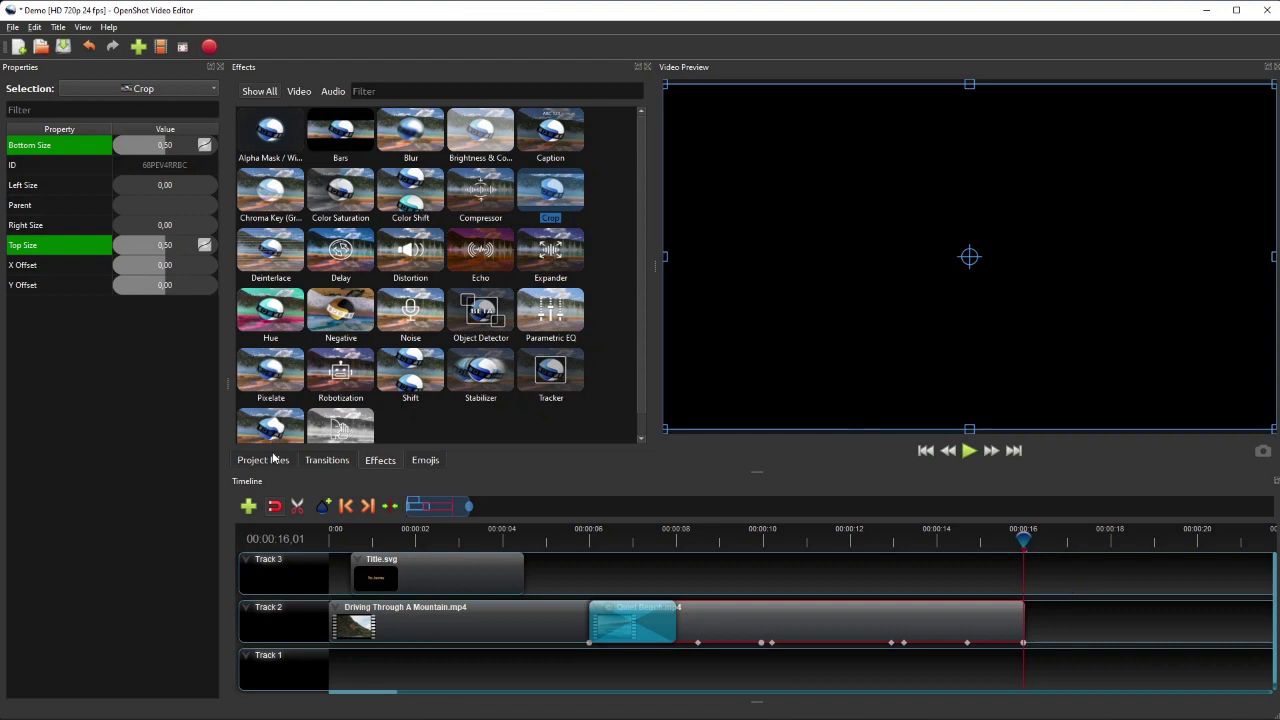
Place the Road Home - VYEN.mp3 music at the start of Track 1 and show its waveform
{"action": "left_click", "coordinate": [265, 461]}
{"action": "left_click", "coordinate": [397, 122]}
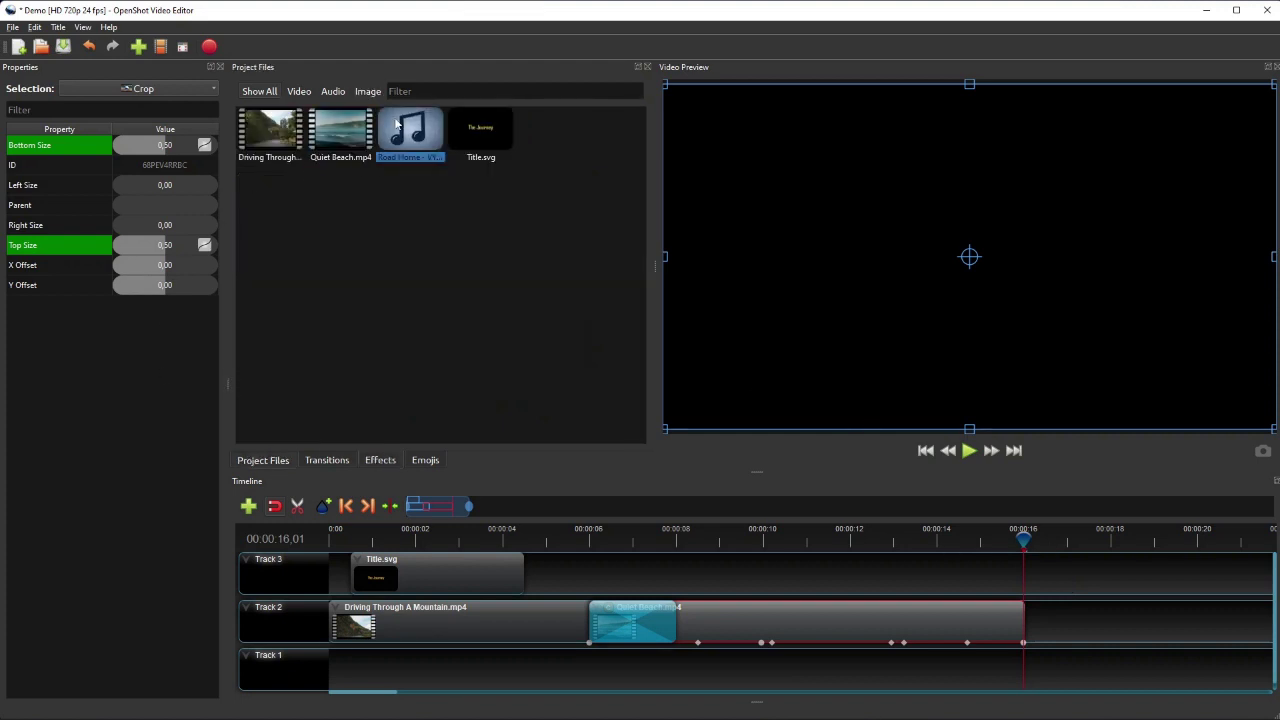
{"action": "left_click_drag", "start_coordinate": [406, 124], "coordinate": [414, 661]}
{"action": "right_click", "coordinate": [428, 662]}
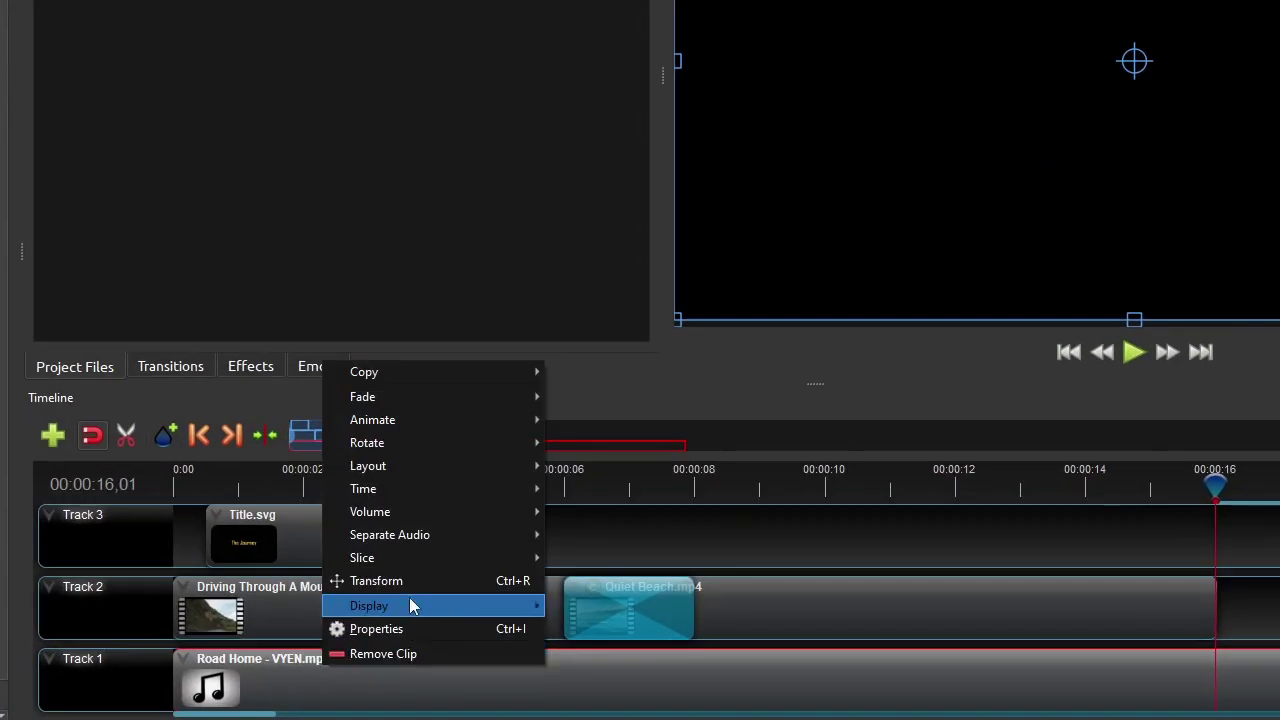
{"action": "mouse_move", "coordinate": [514, 618]}
{"action": "left_click", "coordinate": [612, 607]}
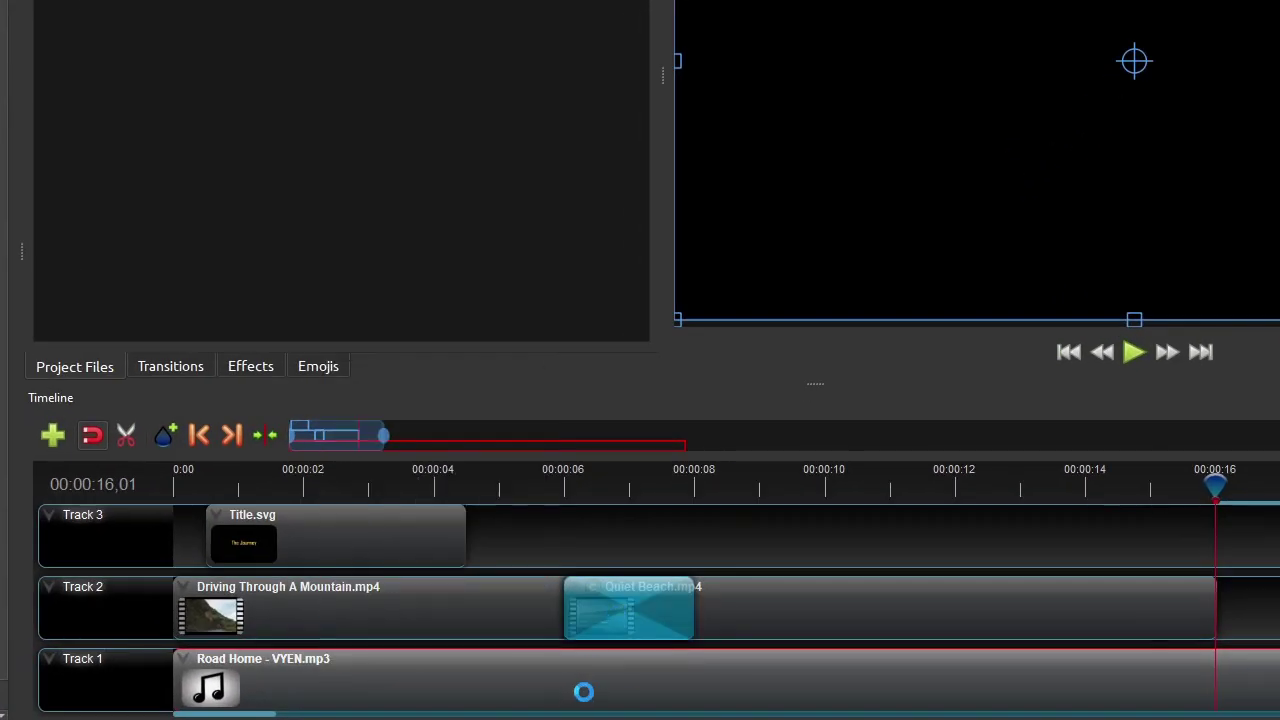
Slice the music clip at about 00:00:04, keep the right side, and move it back to the start of Track 1
{"action": "left_click", "coordinate": [433, 487]}
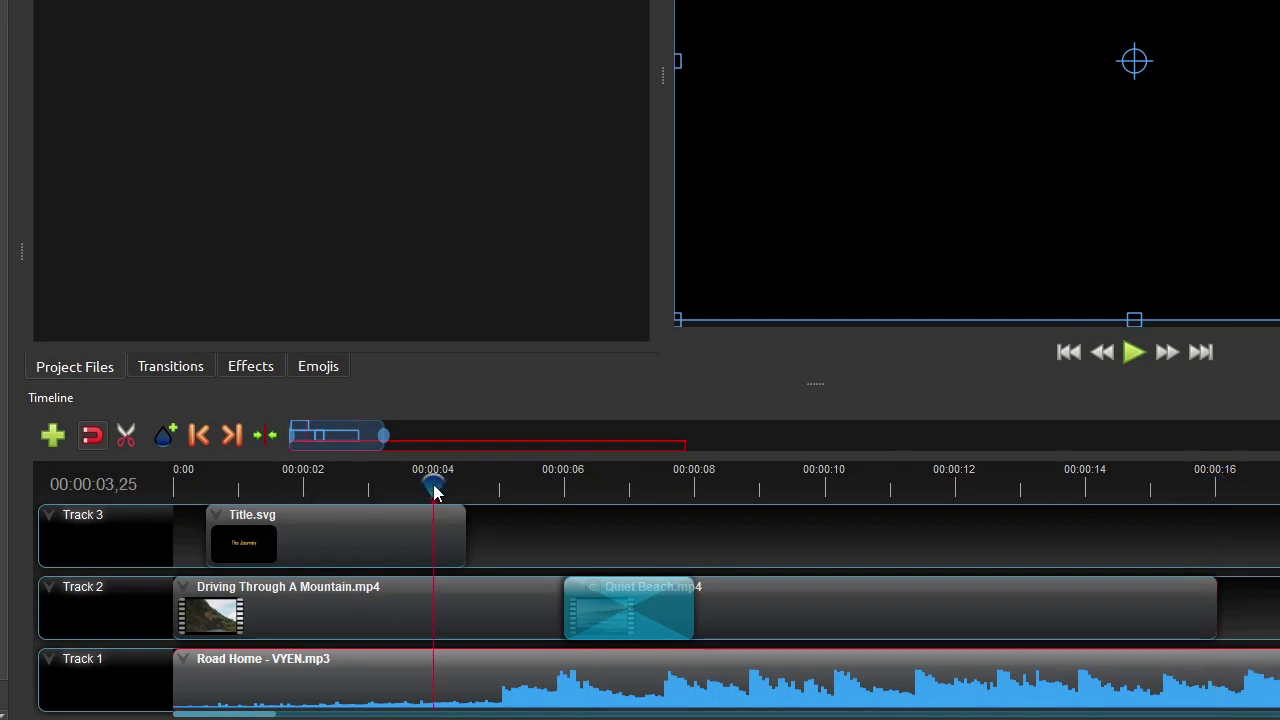
{"action": "right_click", "coordinate": [460, 684]}
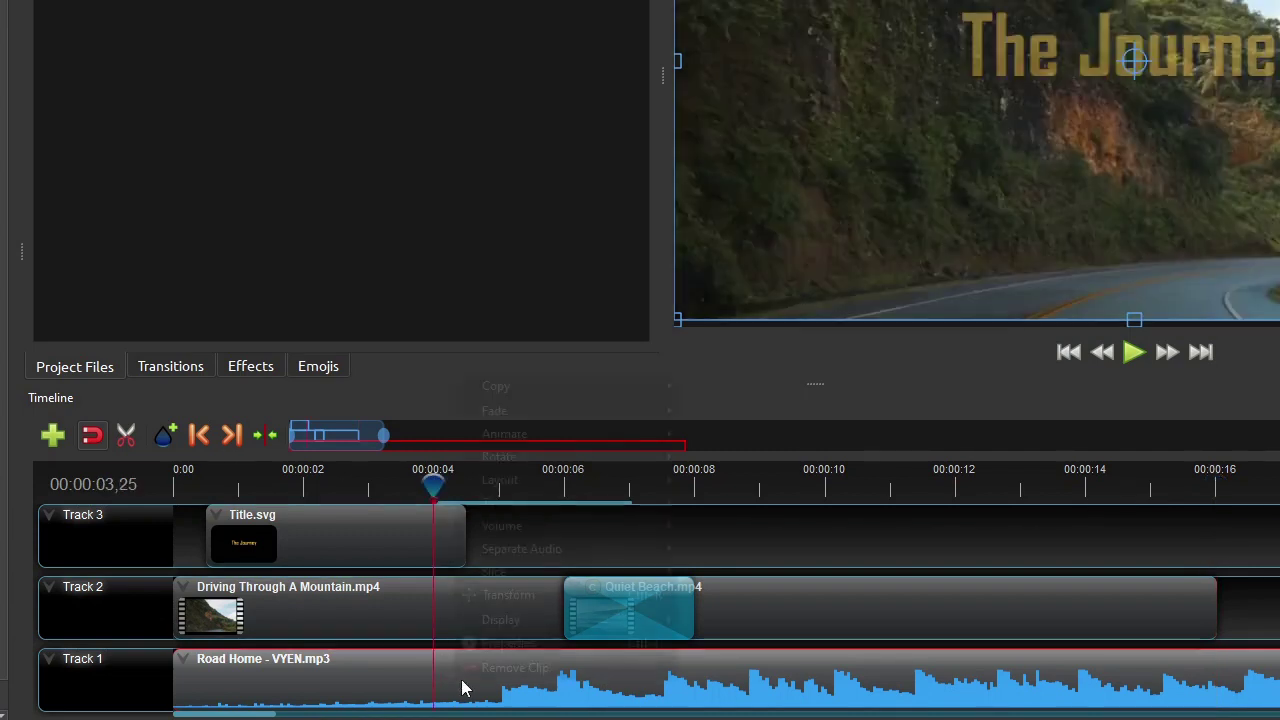
{"action": "left_click", "coordinate": [781, 611]}
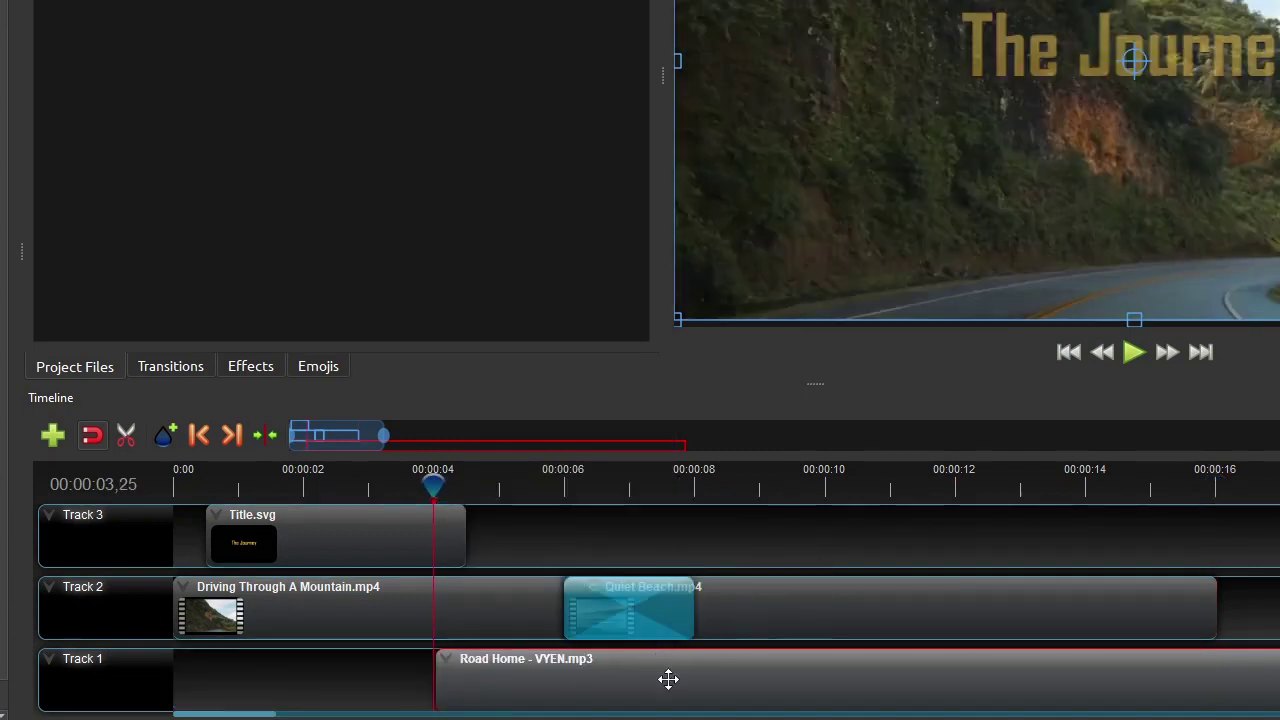
{"action": "left_click_drag", "start_coordinate": [715, 683], "coordinate": [460, 683]}
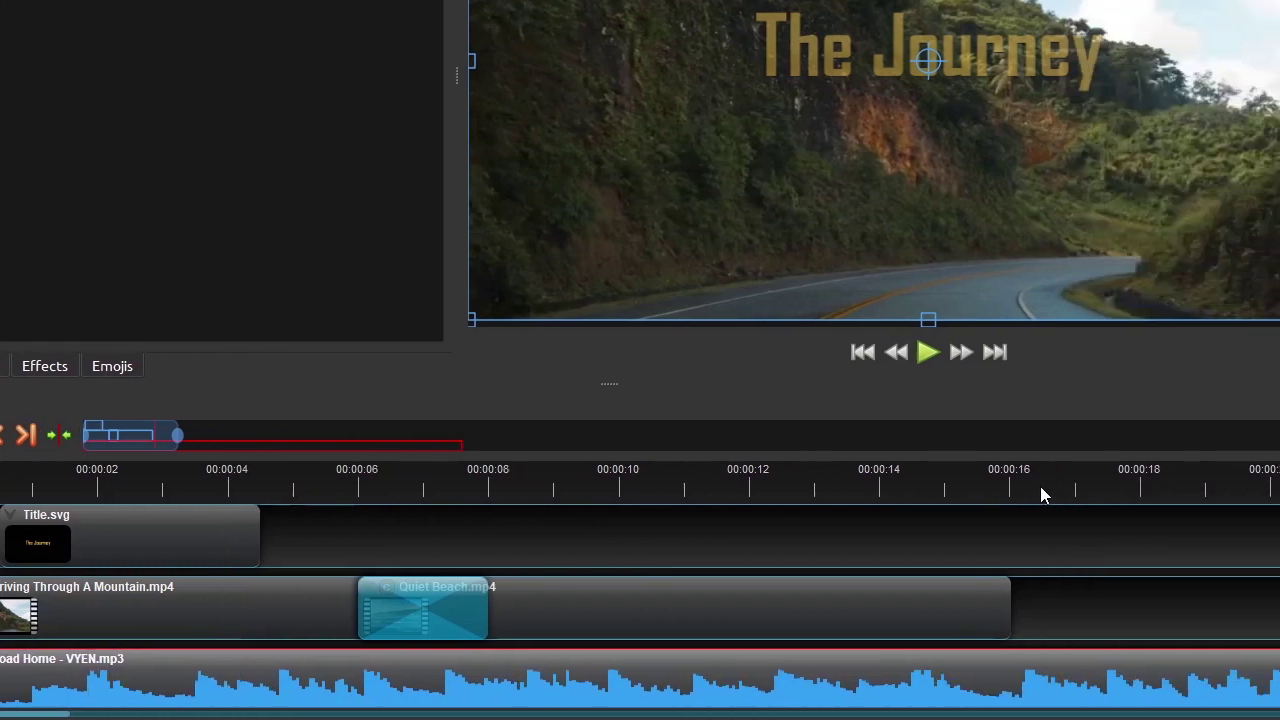
Slice the music clip at 00:00:16,13, just past the end of the Quiet Beach clip, keeping the left side
{"action": "left_click", "coordinate": [1041, 493]}
{"action": "left_click_drag", "start_coordinate": [927, 491], "coordinate": [929, 491]}
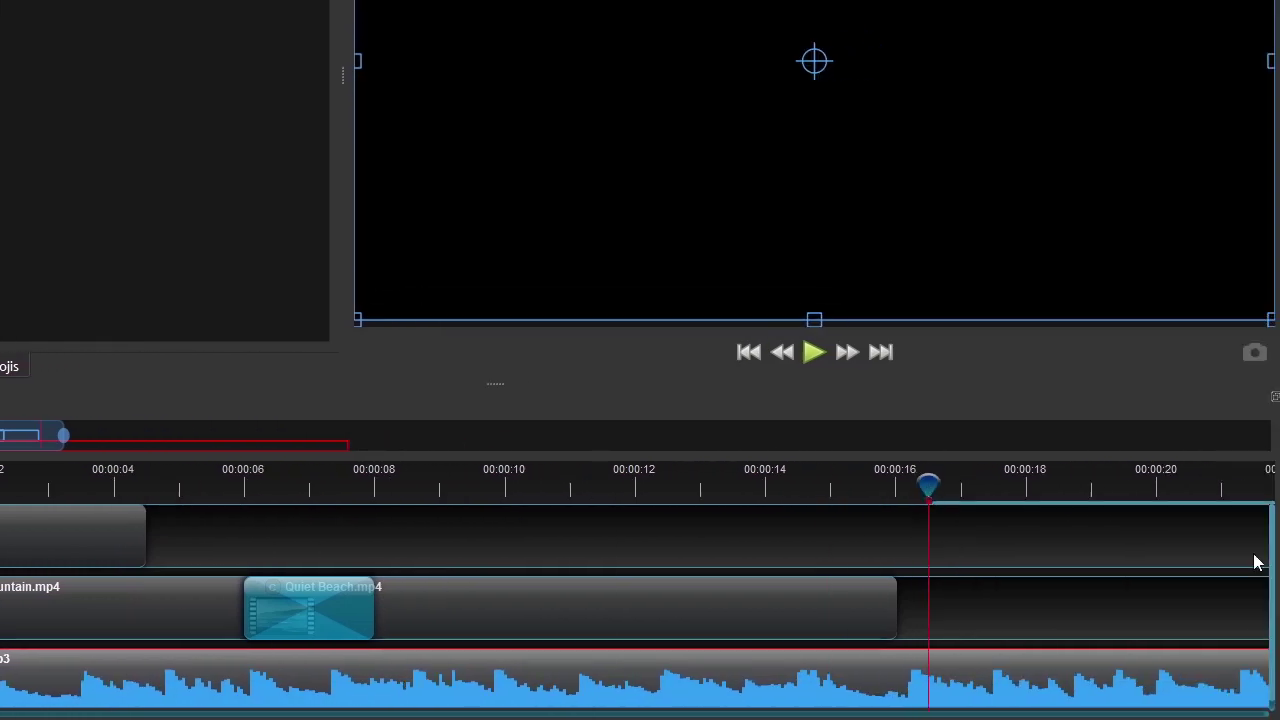
{"action": "right_click", "coordinate": [951, 672]}
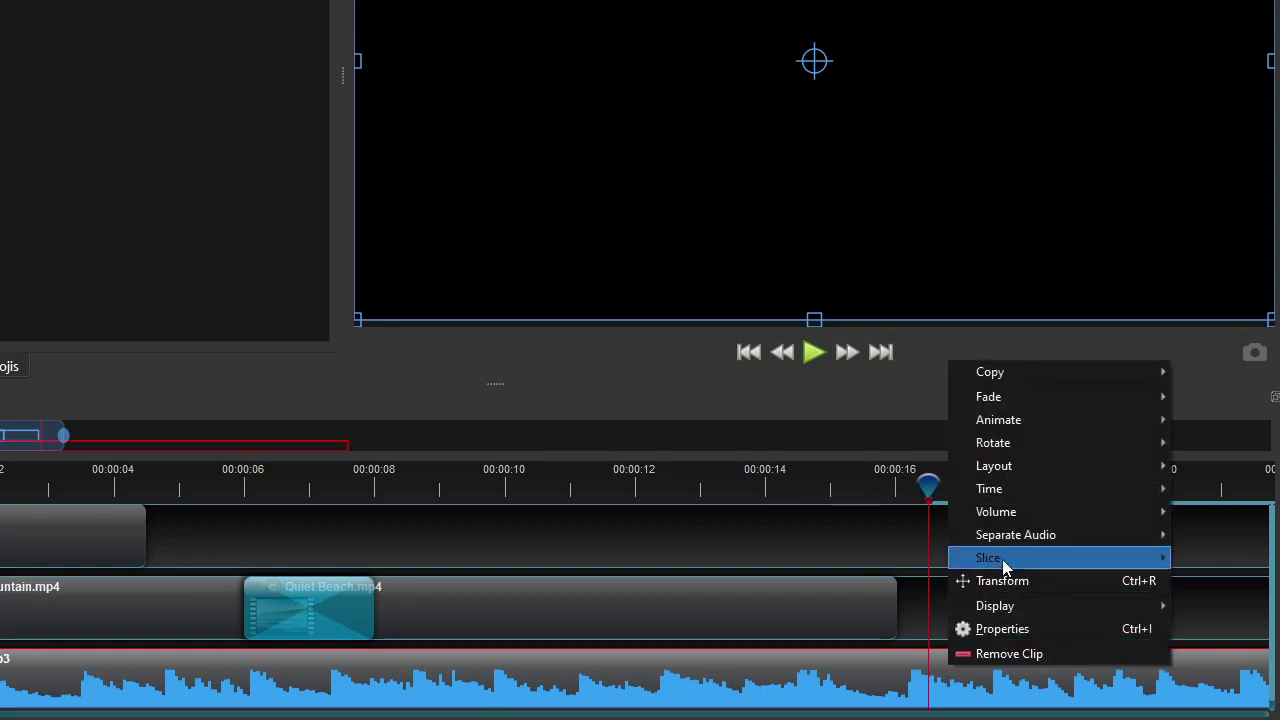
{"action": "mouse_move", "coordinate": [1002, 559]}
{"action": "left_click", "coordinate": [909, 585]}
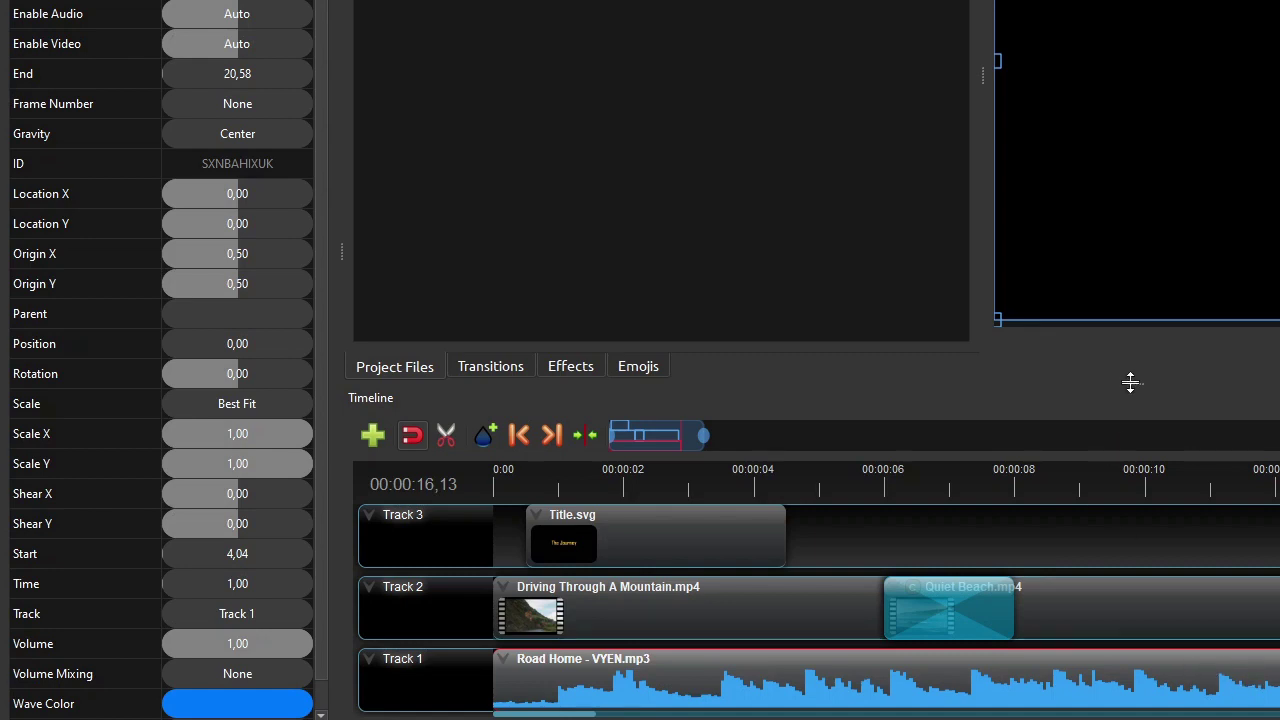
Enlarge the timeline area and locate the music clip's Volume property
{"action": "left_click_drag", "start_coordinate": [1130, 382], "coordinate": [1137, 357]}
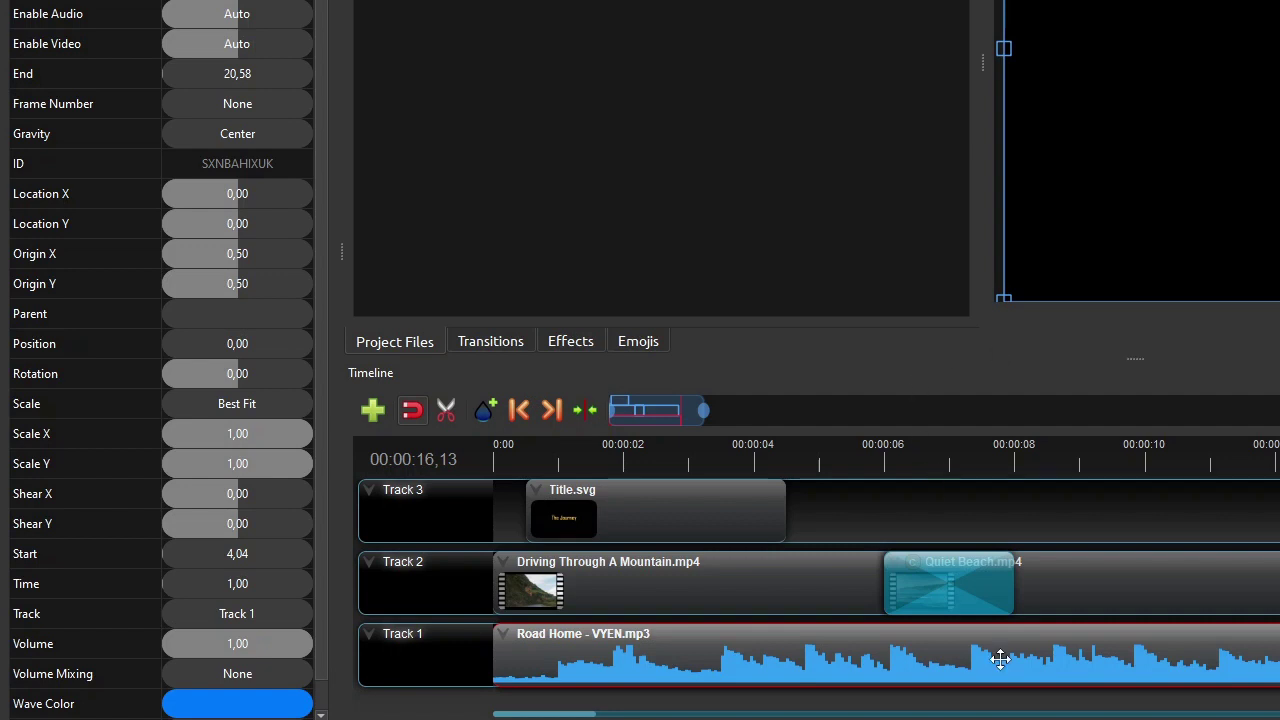
{"action": "left_click", "coordinate": [96, 642]}
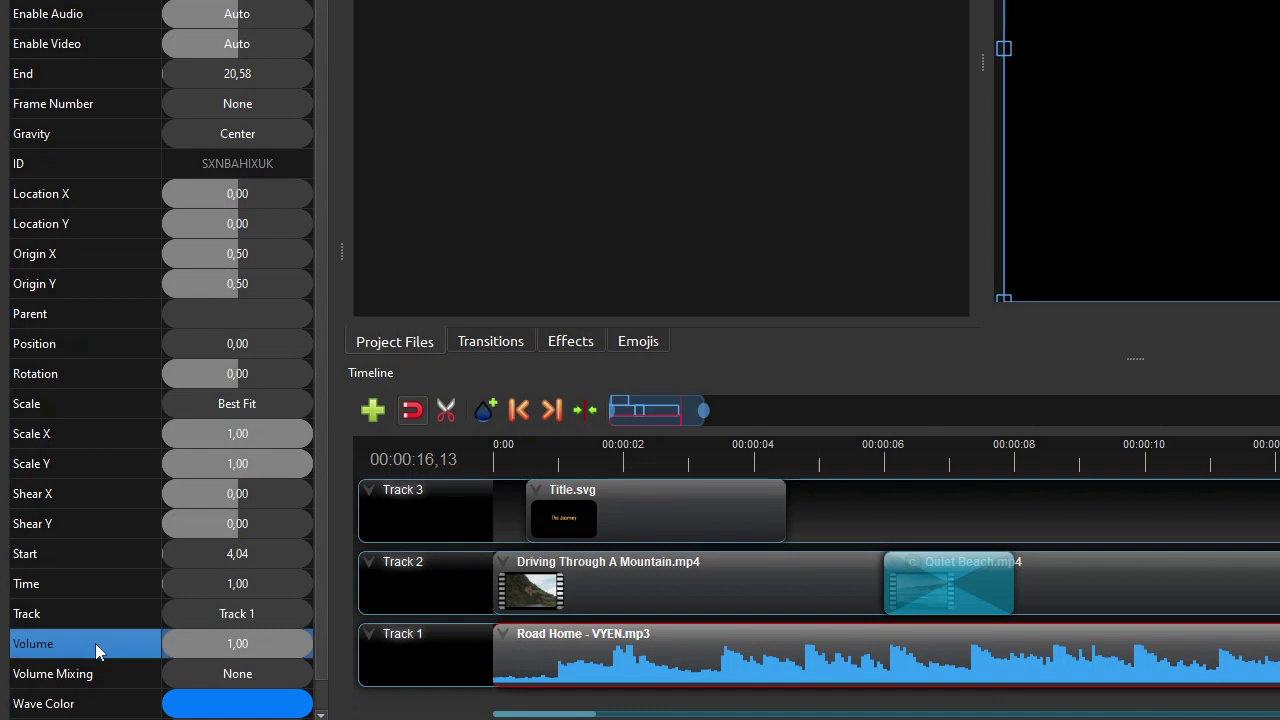
{"action": "scroll", "coordinate": [217, 644], "scroll_direction": "down", "scroll_amount": 1}
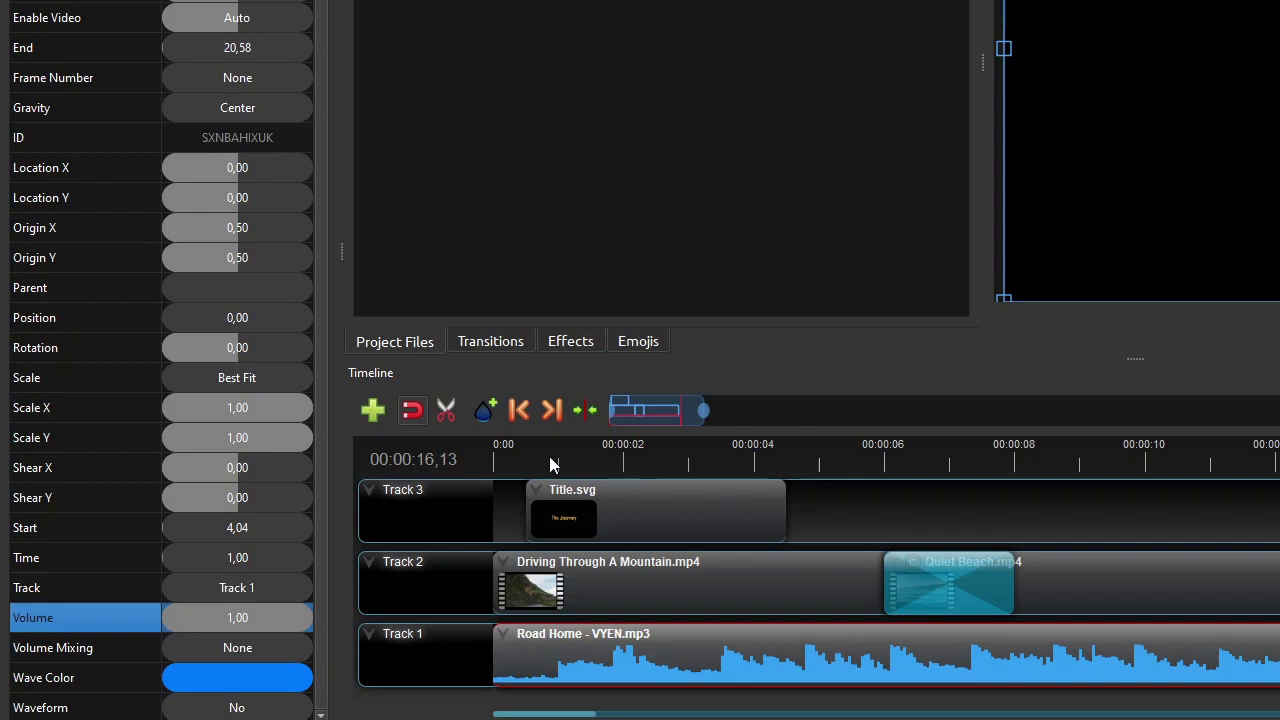
Set the Road Home music clip's Volume to 0 at the very start of the timeline
{"action": "left_click", "coordinate": [738, 647]}
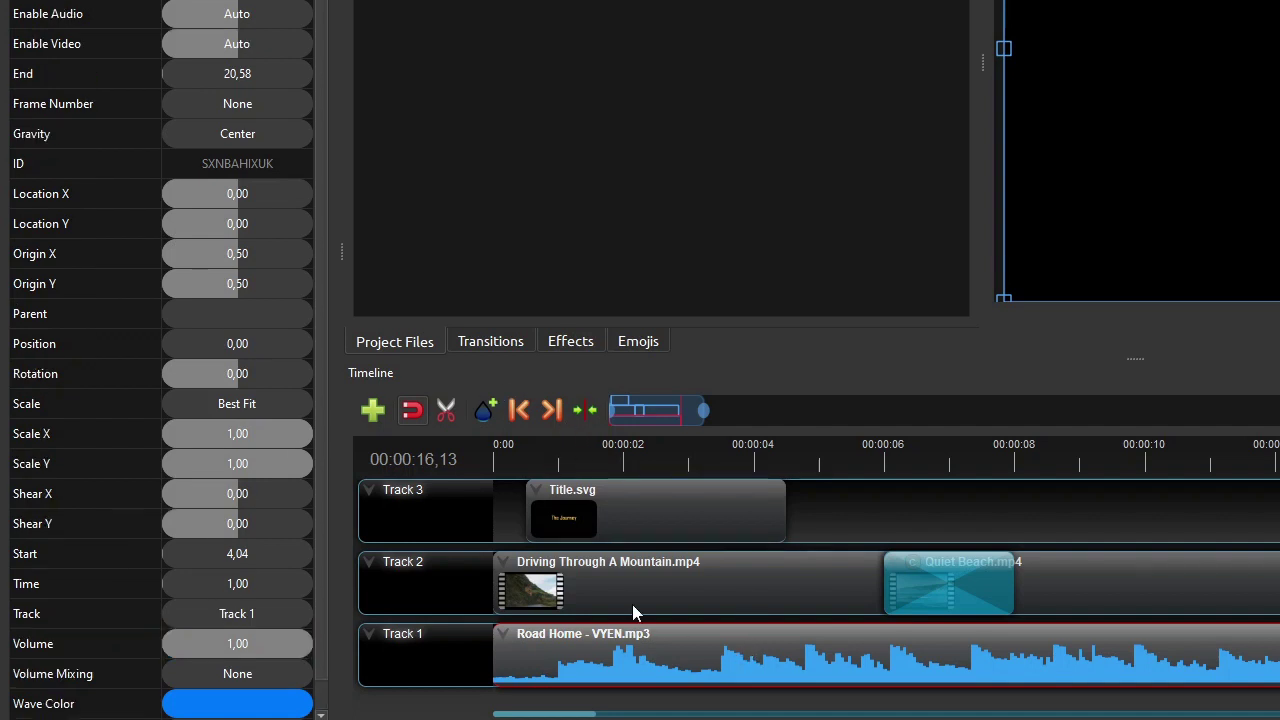
{"action": "left_click", "coordinate": [518, 410]}
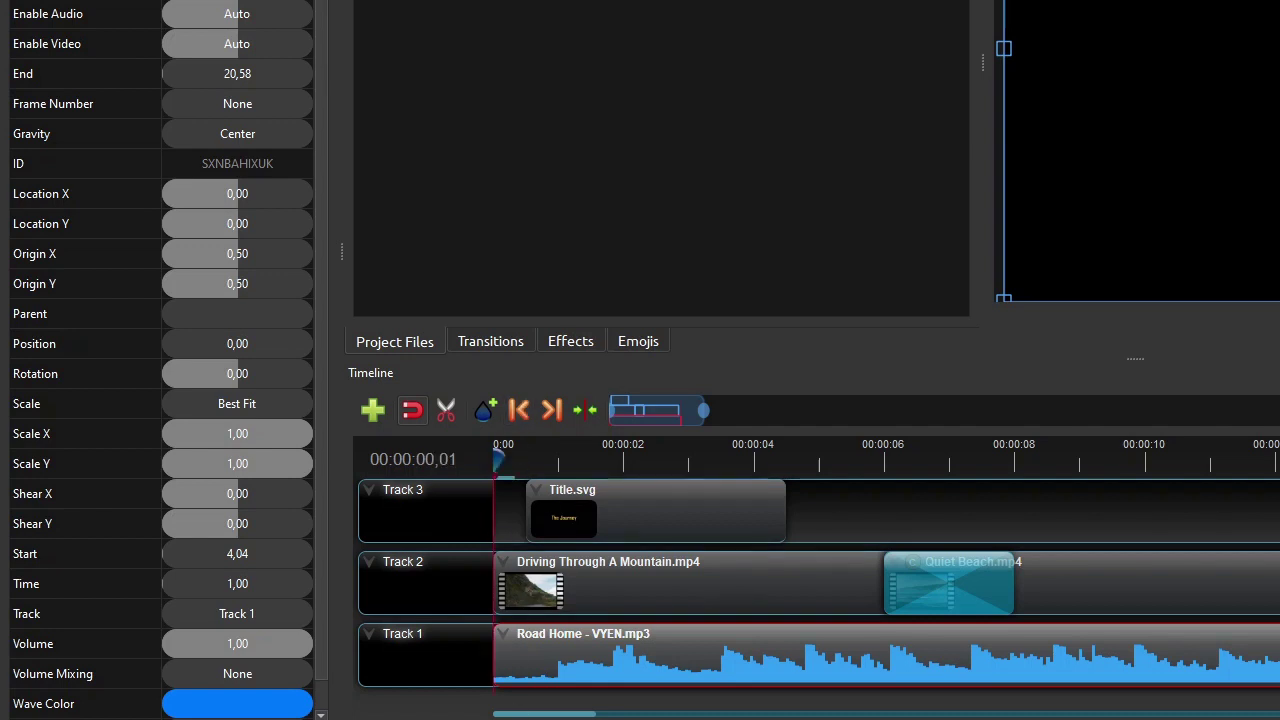
{"action": "scroll", "coordinate": [210, 617], "scroll_direction": "down", "scroll_amount": 1}
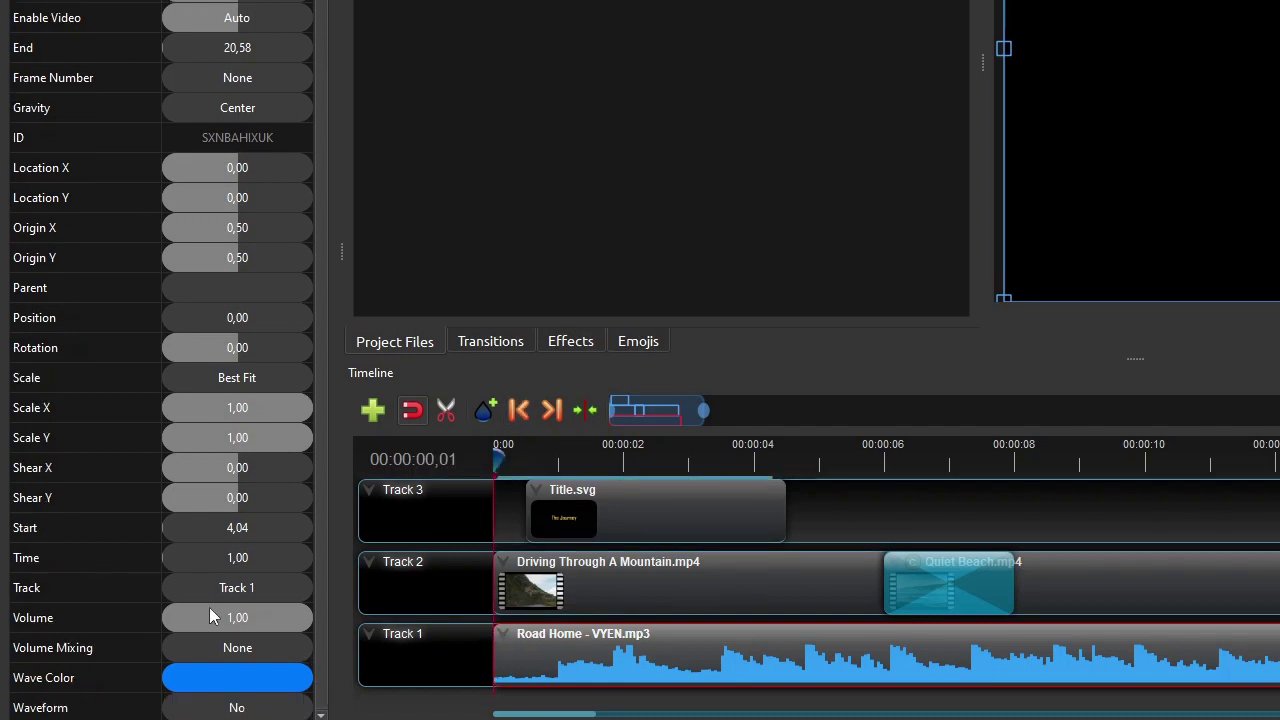
{"action": "double_click", "coordinate": [228, 629]}
{"action": "type", "text": "0"}
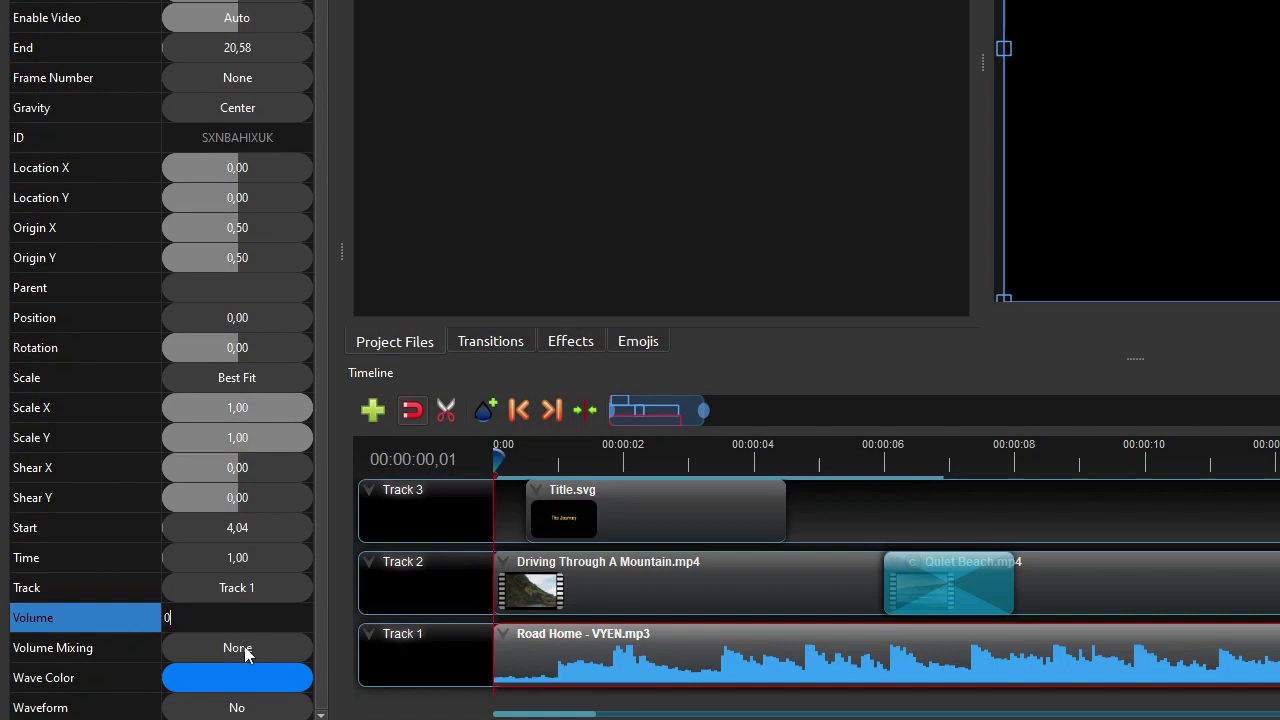
{"action": "key", "text": "Return"}
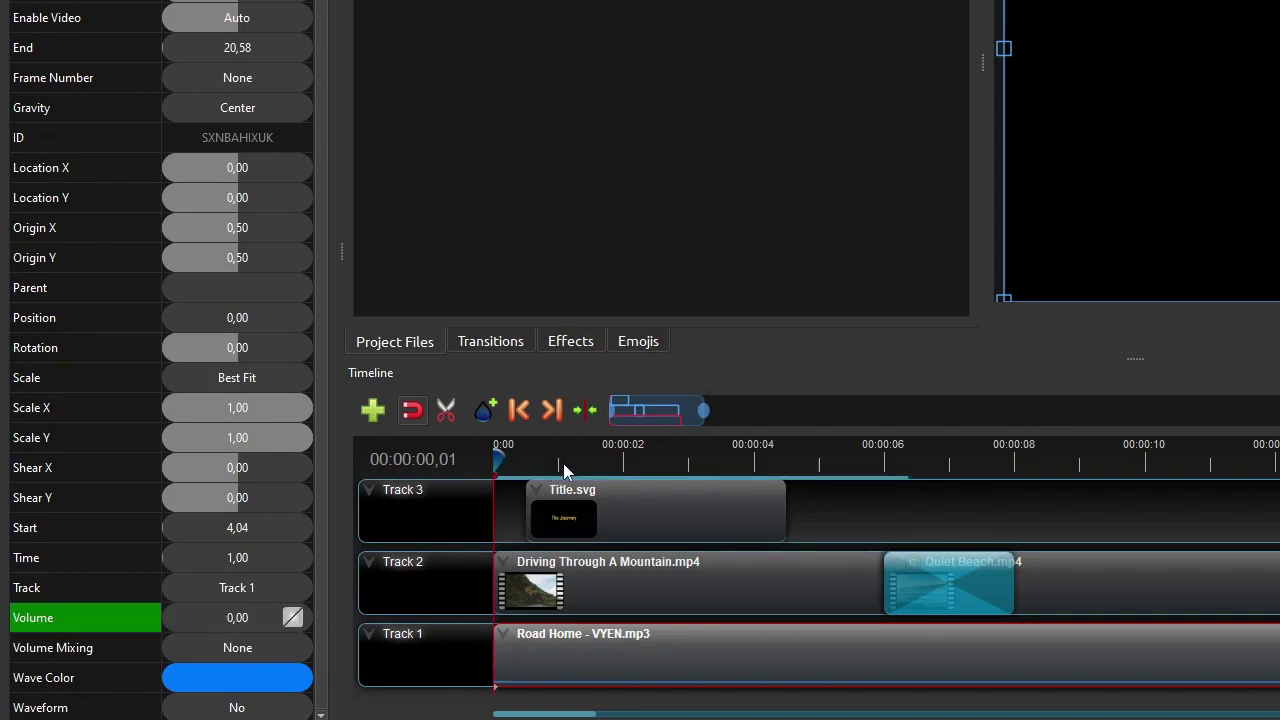
Set the music clip's Volume to 1 at 00:00:00,24 to create a fade-in
{"action": "left_click", "coordinate": [564, 462]}
{"action": "left_click_drag", "start_coordinate": [565, 462], "coordinate": [557, 460]}
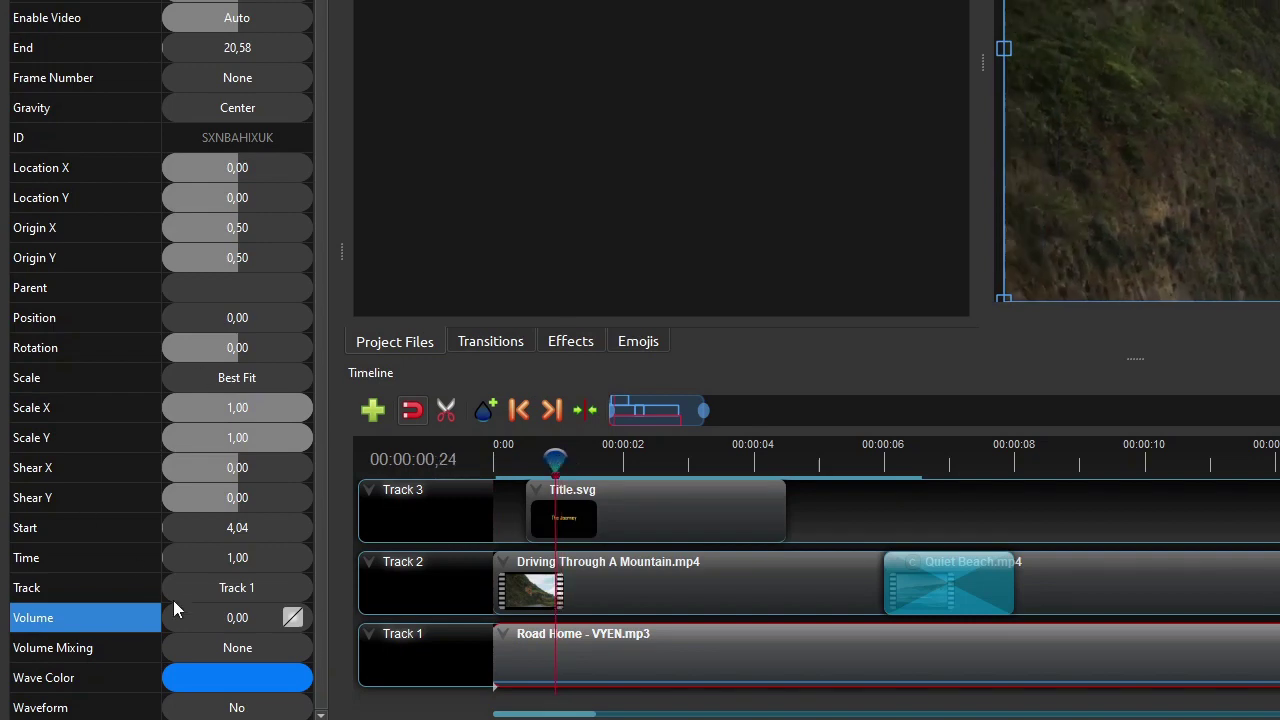
{"action": "double_click", "coordinate": [221, 618]}
{"action": "type", "text": "1"}
{"action": "key", "text": "Return"}
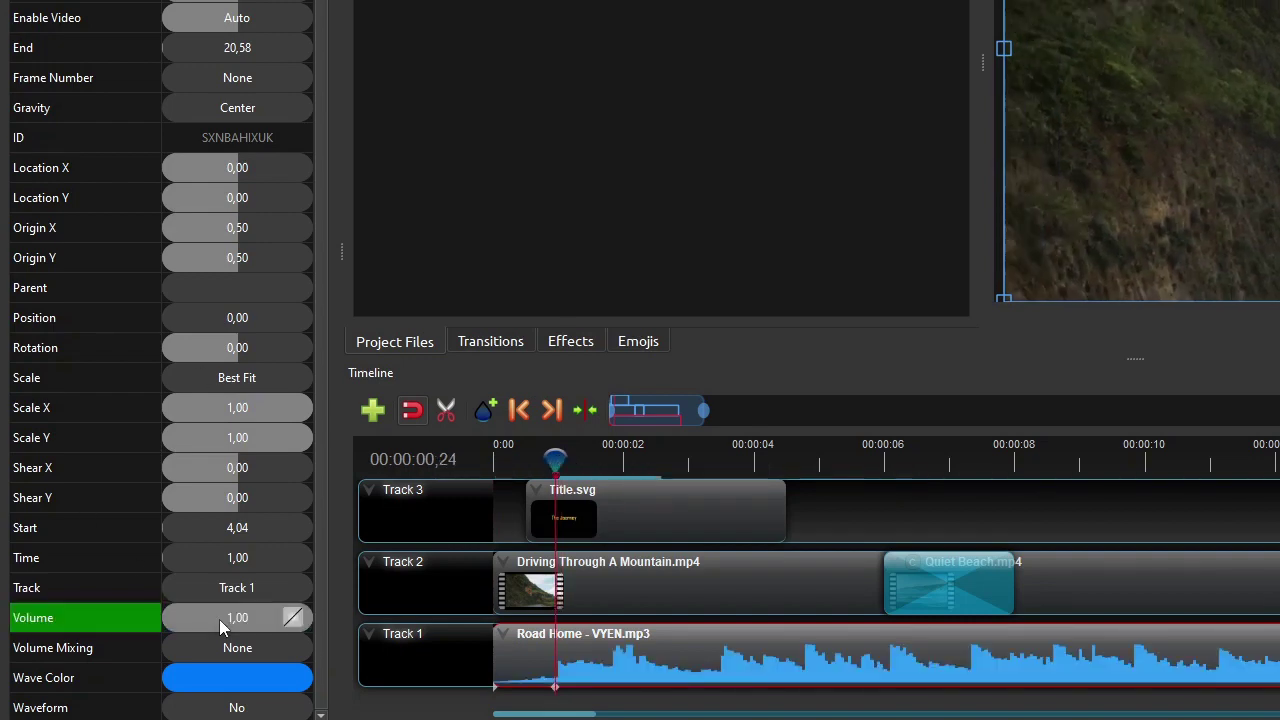
Insert a Volume keyframe on the music clip at 00:00:06,24, midway through the transition
{"action": "left_click", "coordinate": [951, 462]}
{"action": "left_click", "coordinate": [951, 463]}
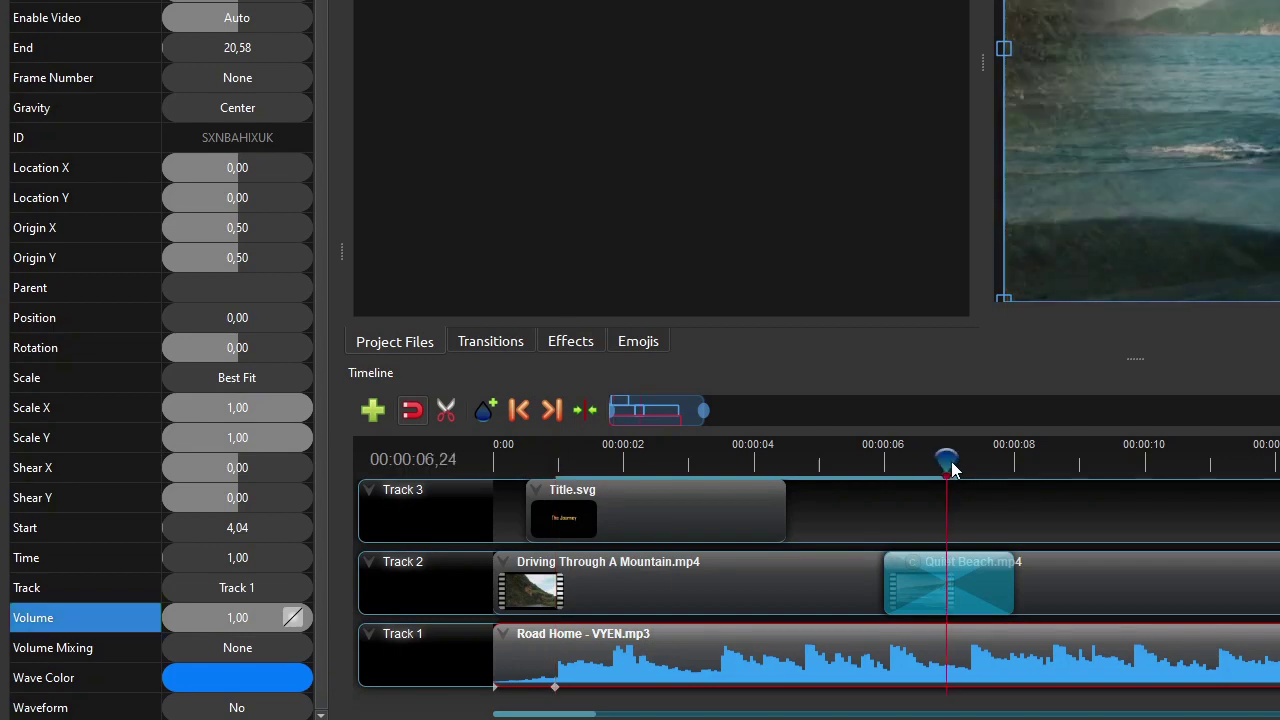
{"action": "right_click", "coordinate": [240, 623]}
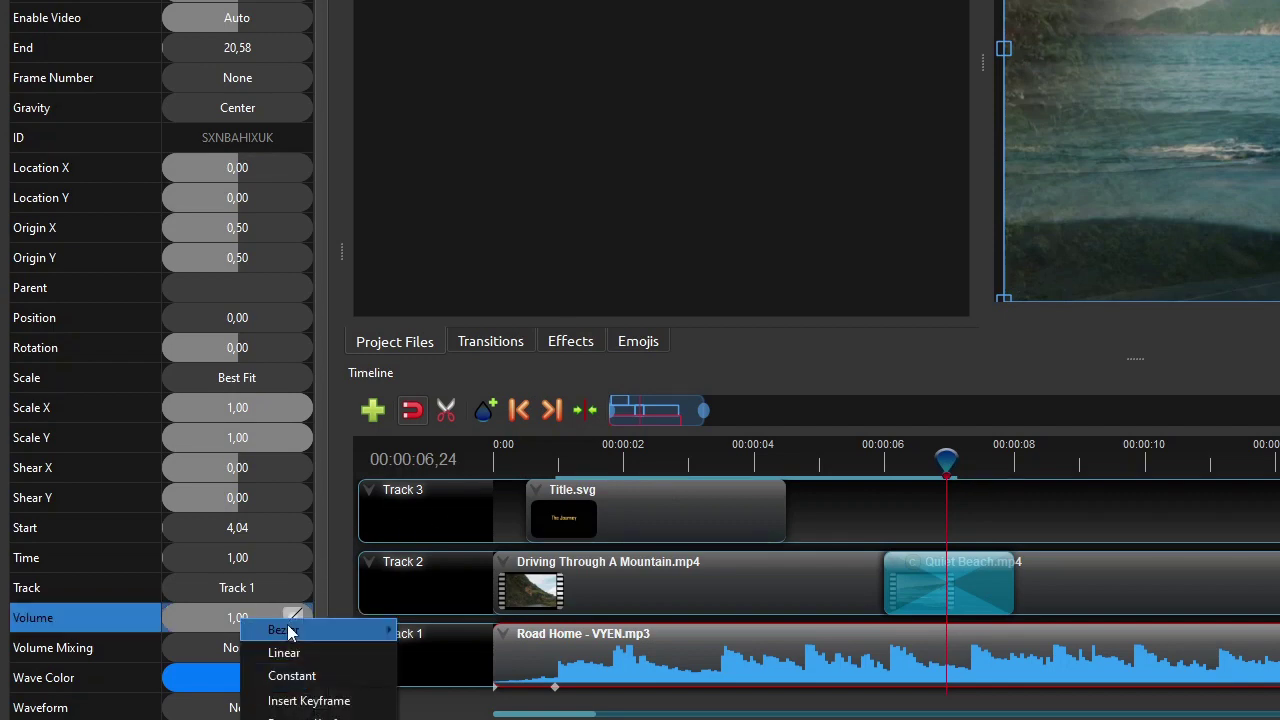
{"action": "left_click", "coordinate": [329, 697]}
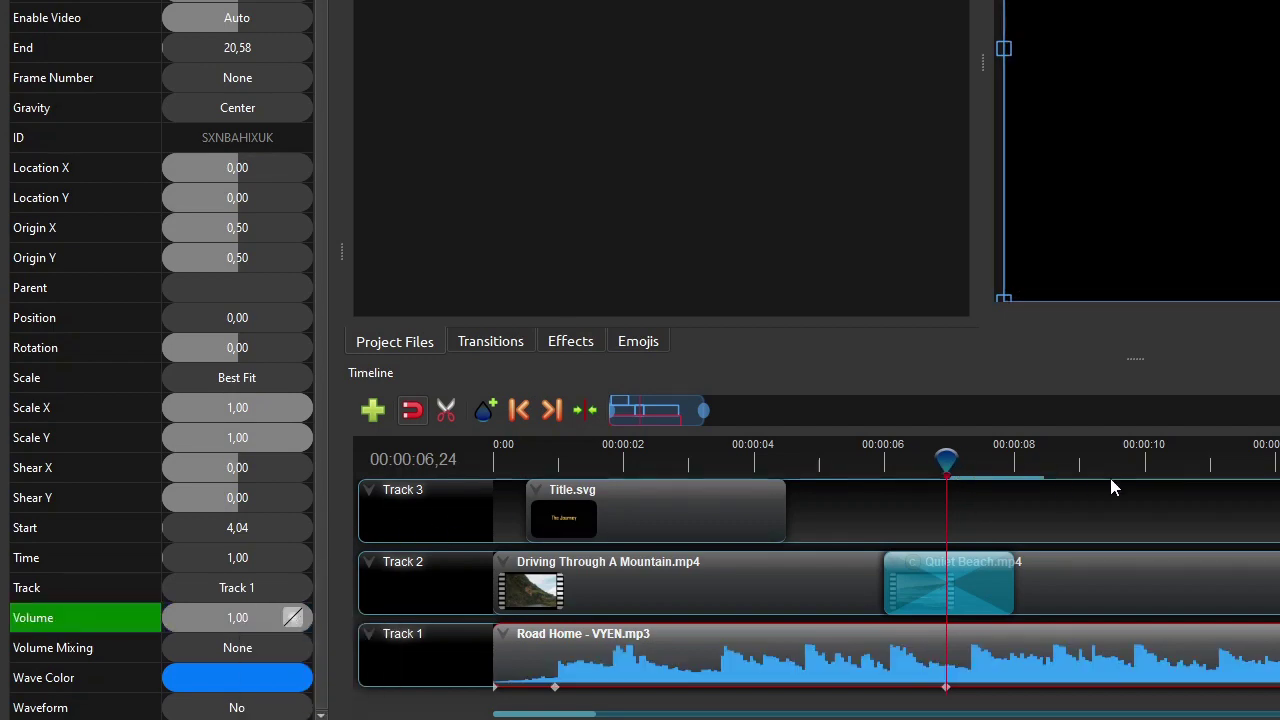
Set the Road Home music clip's Volume to 0,5 at 00:00:08,12, just after the transition
{"action": "left_click", "coordinate": [1045, 470]}
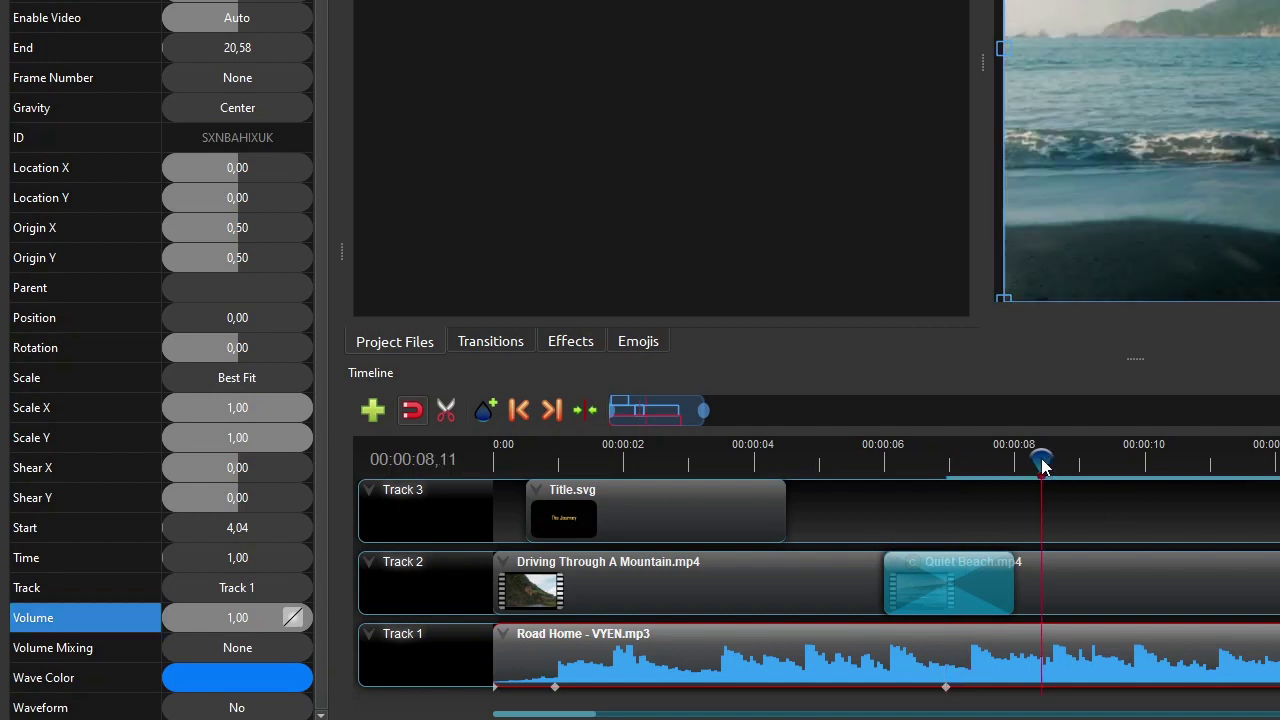
{"action": "double_click", "coordinate": [237, 619]}
{"action": "type", "text": "0,5"}
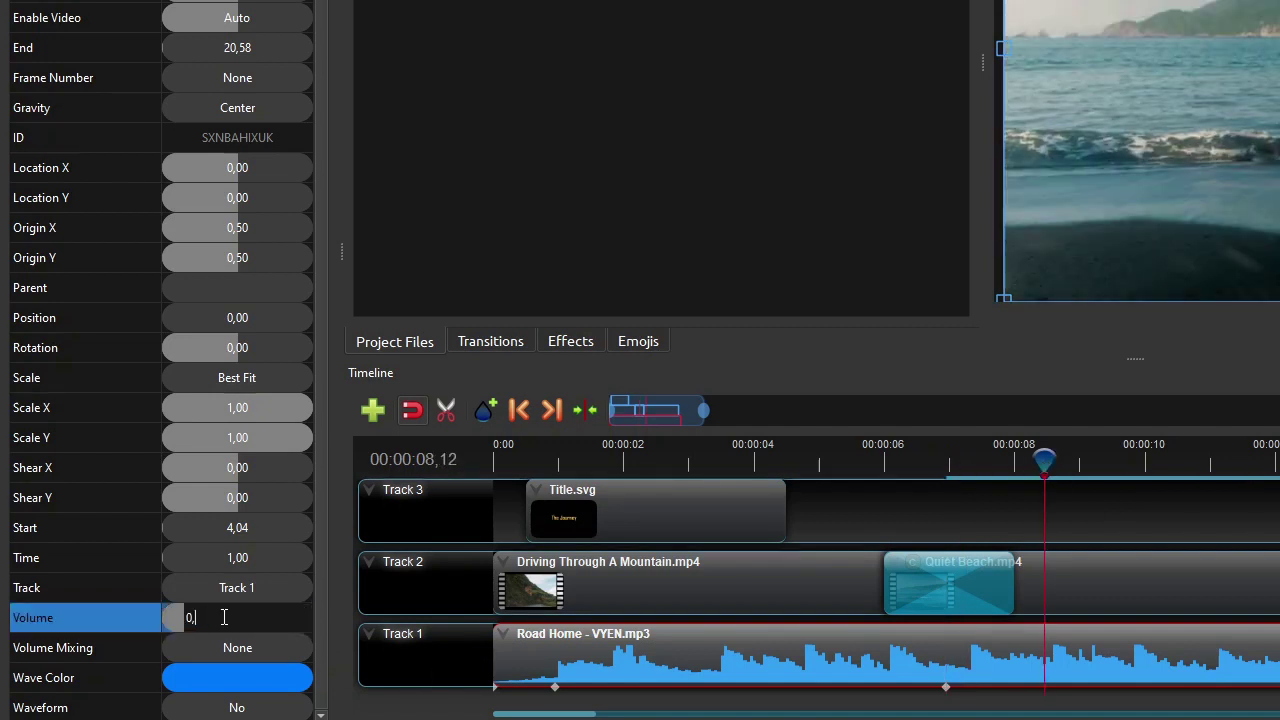
{"action": "key", "text": "Return"}
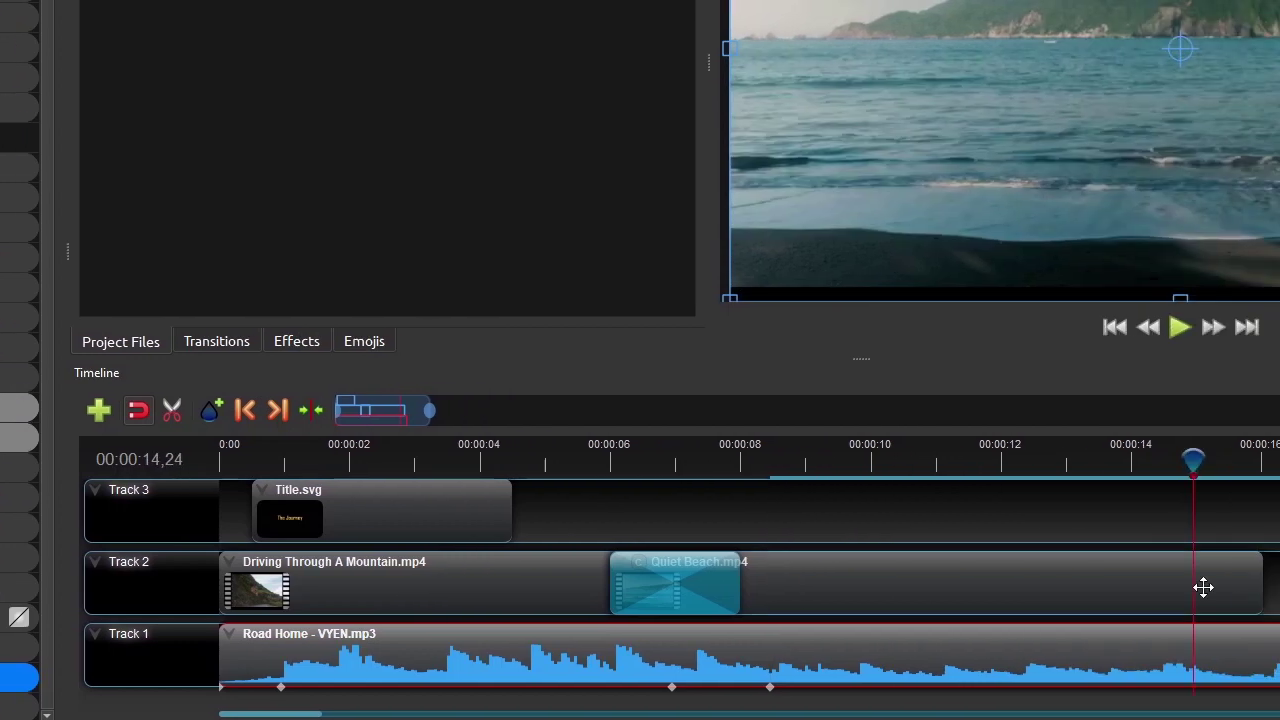
Insert a Volume keyframe on the music clip at 00:00:14,18, matching the Quiet Beach clip's last diamond keyframe
{"action": "left_click", "coordinate": [1203, 587]}
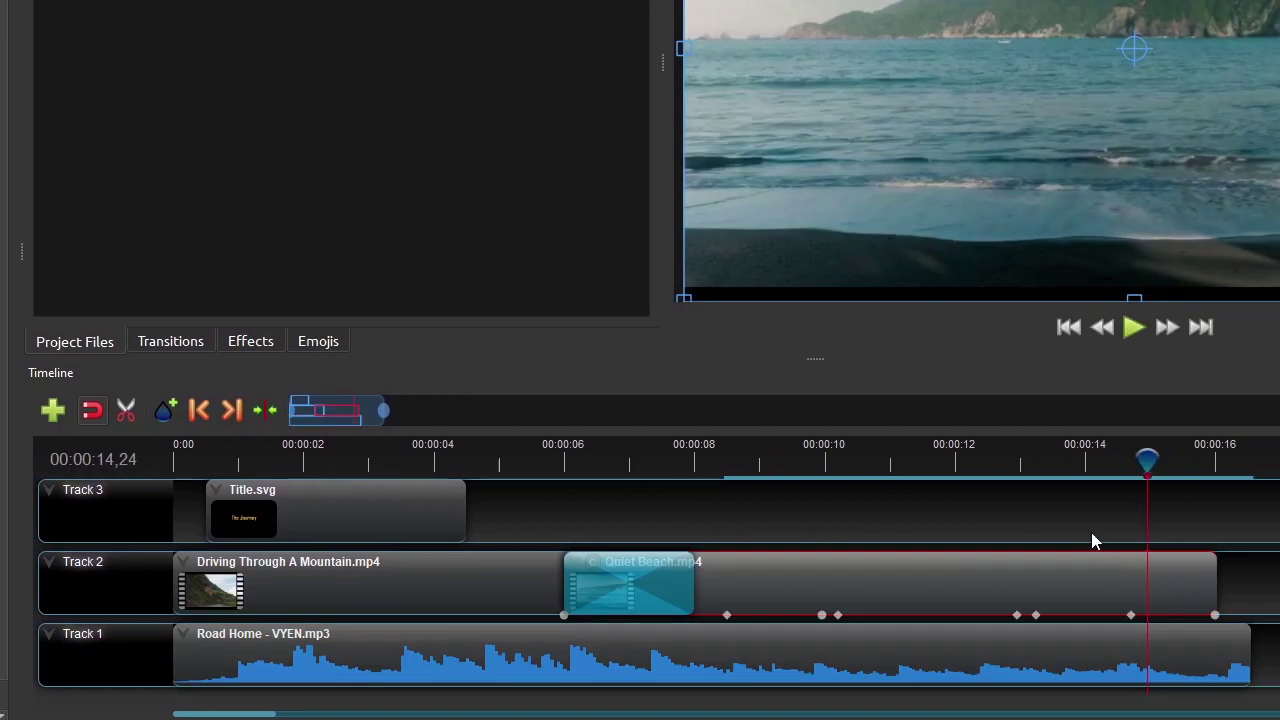
{"action": "left_click", "coordinate": [200, 418]}
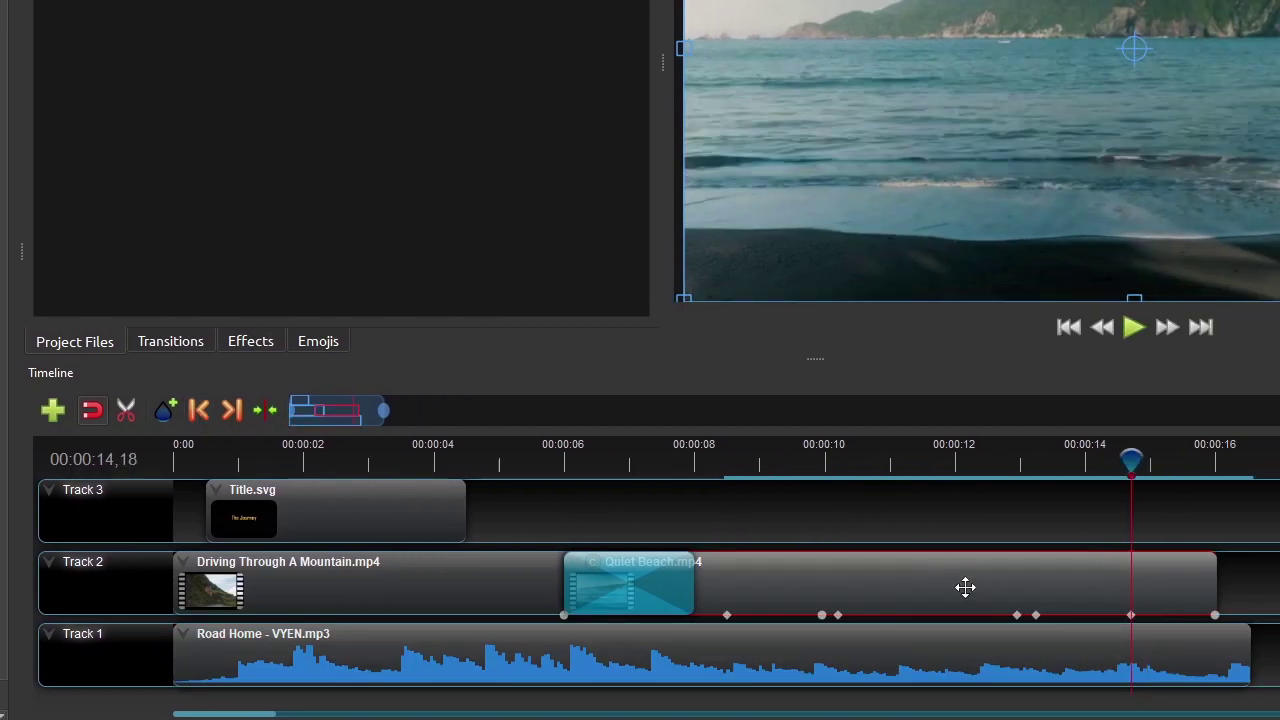
{"action": "left_click", "coordinate": [1029, 654]}
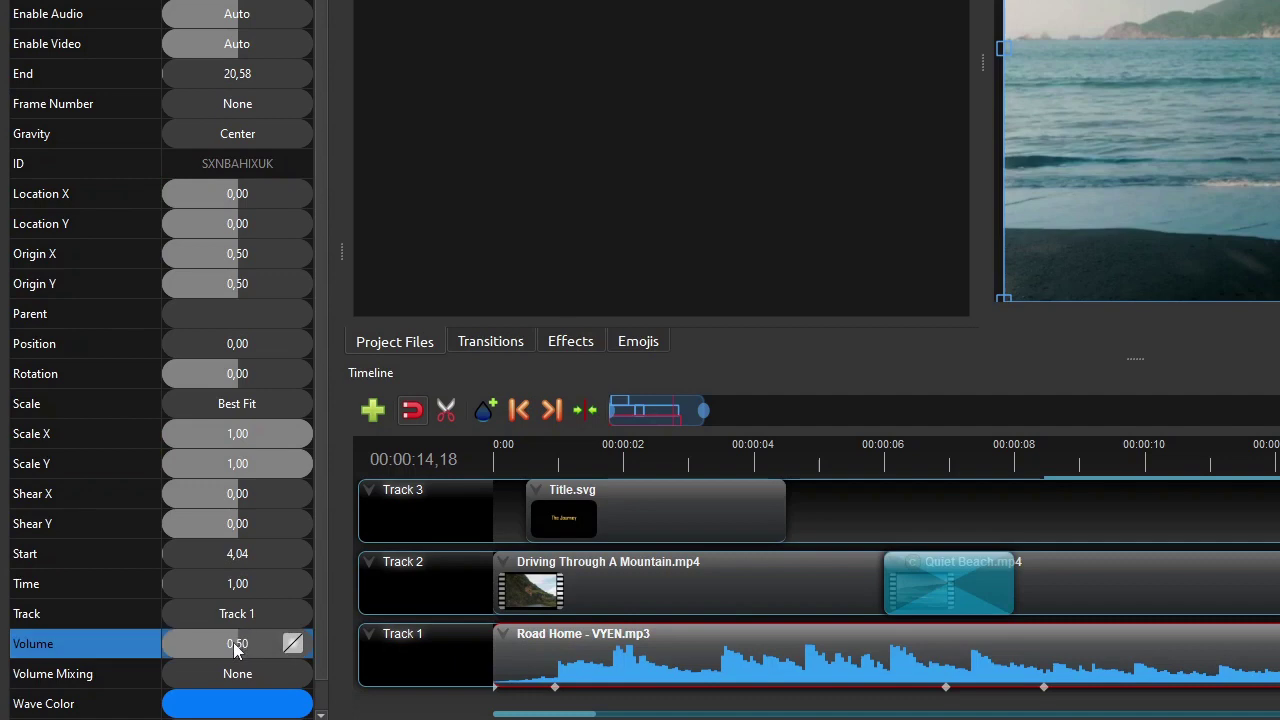
{"action": "right_click", "coordinate": [119, 642]}
{"action": "left_click", "coordinate": [319, 610]}
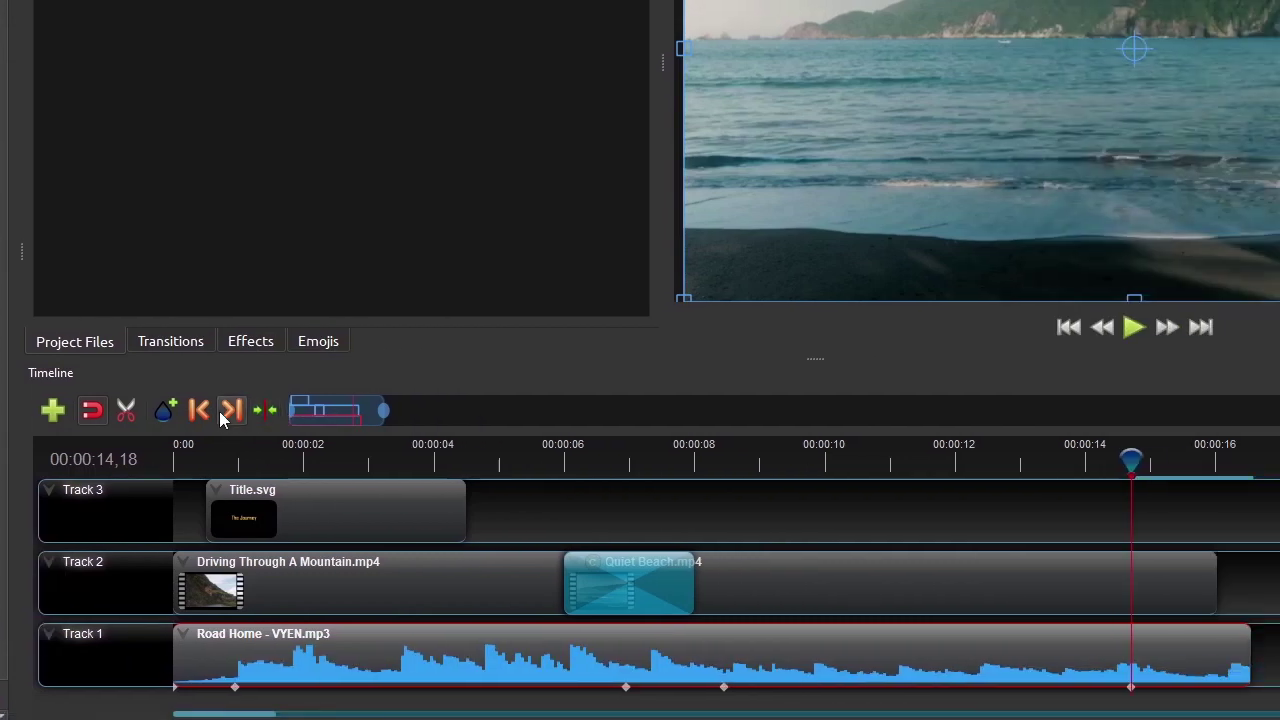
Set the music clip's Volume to 0 at its end, 00:00:16,13, to create a fade-out
{"action": "left_click", "coordinate": [366, 411]}
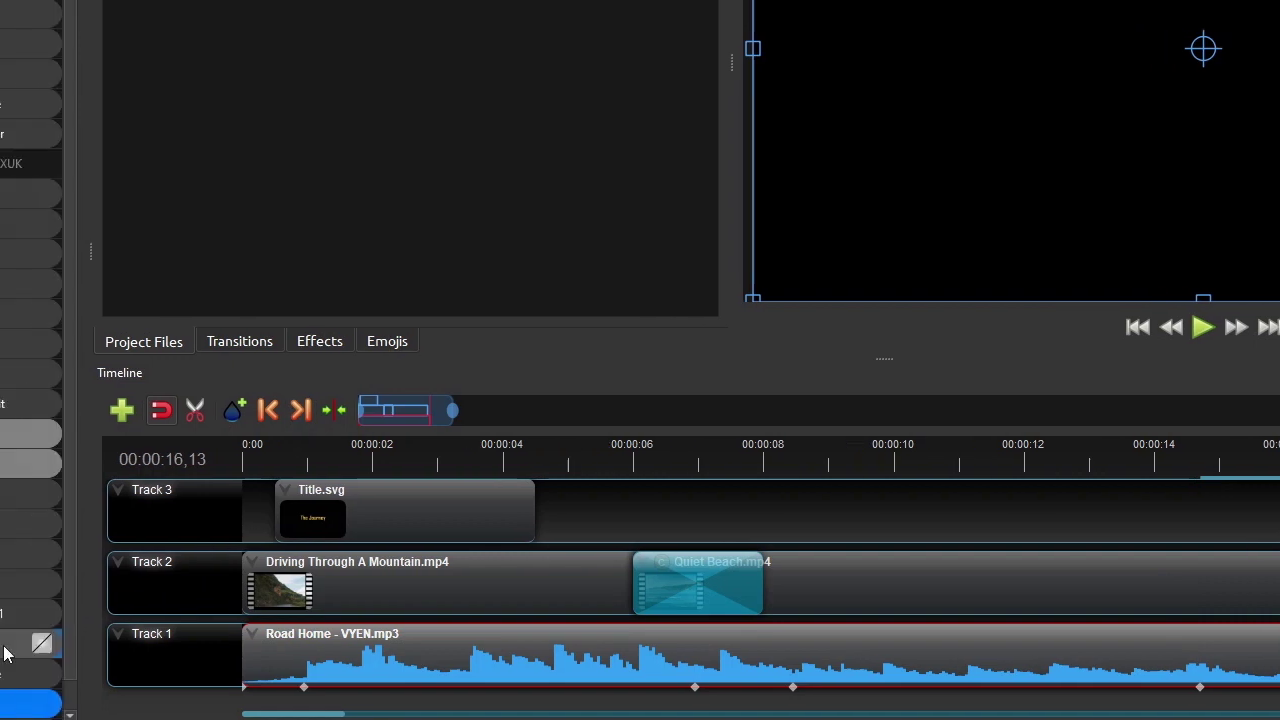
{"action": "double_click", "coordinate": [243, 645]}
{"action": "type", "text": "0"}
{"action": "key", "text": "Return"}
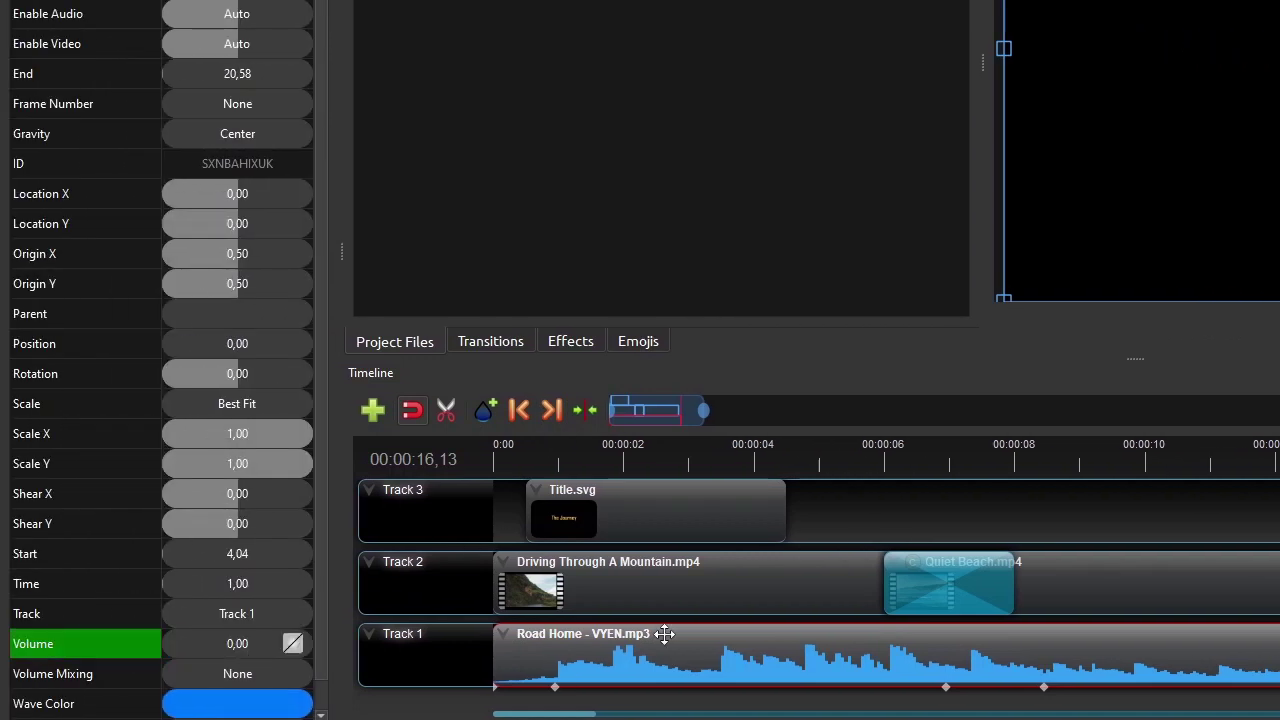
Mute the Driving Through A Mountain clip by setting its entire-clip volume to Level 0%
{"action": "left_click", "coordinate": [726, 595]}
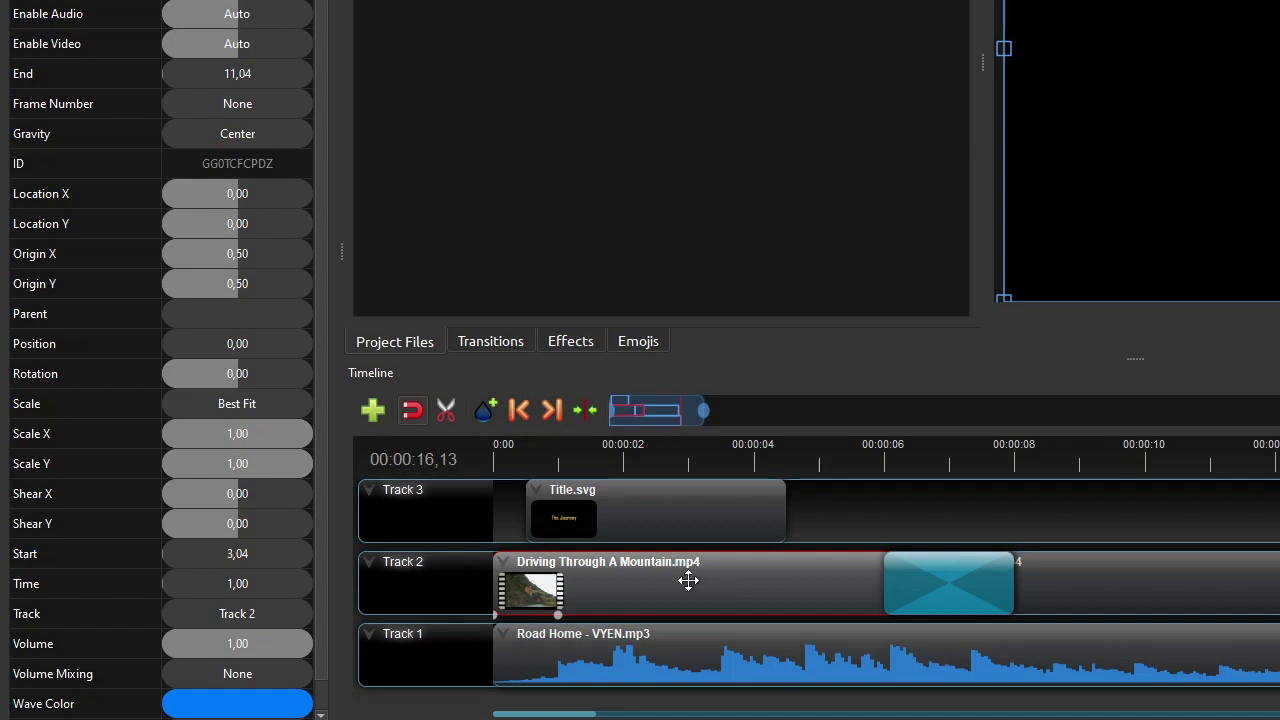
{"action": "right_click", "coordinate": [723, 580]}
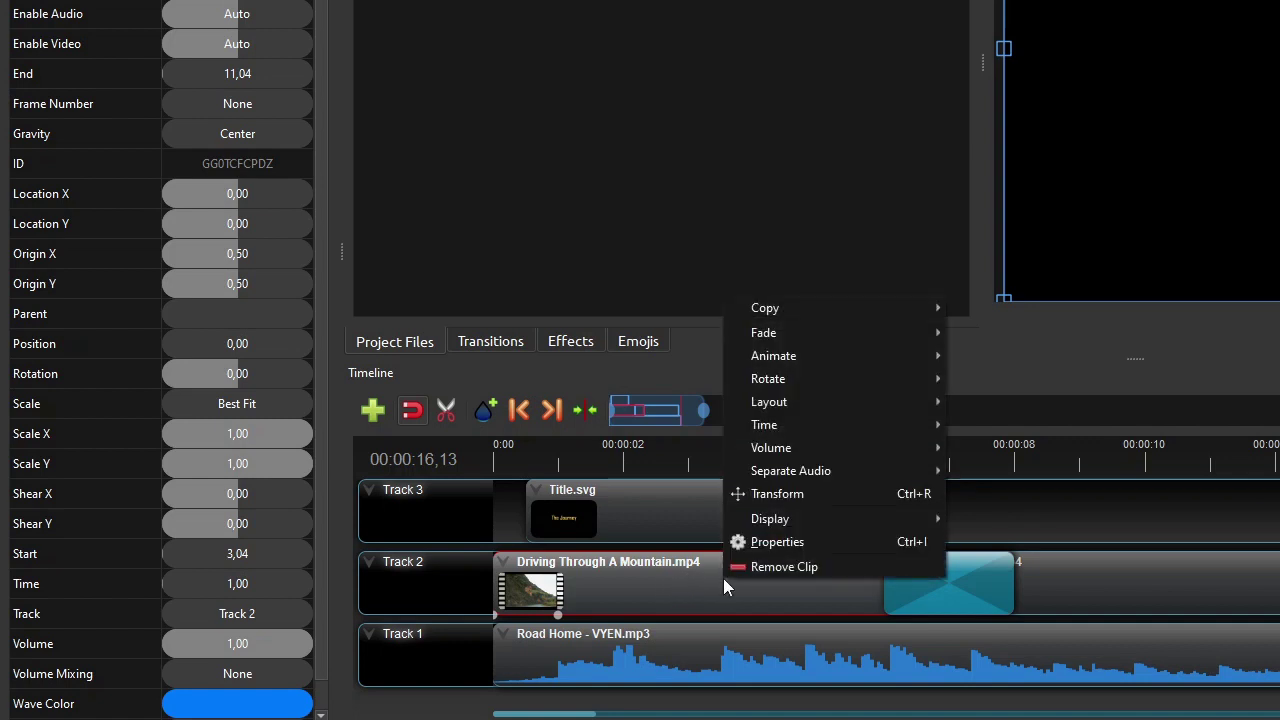
{"action": "mouse_move", "coordinate": [795, 448]}
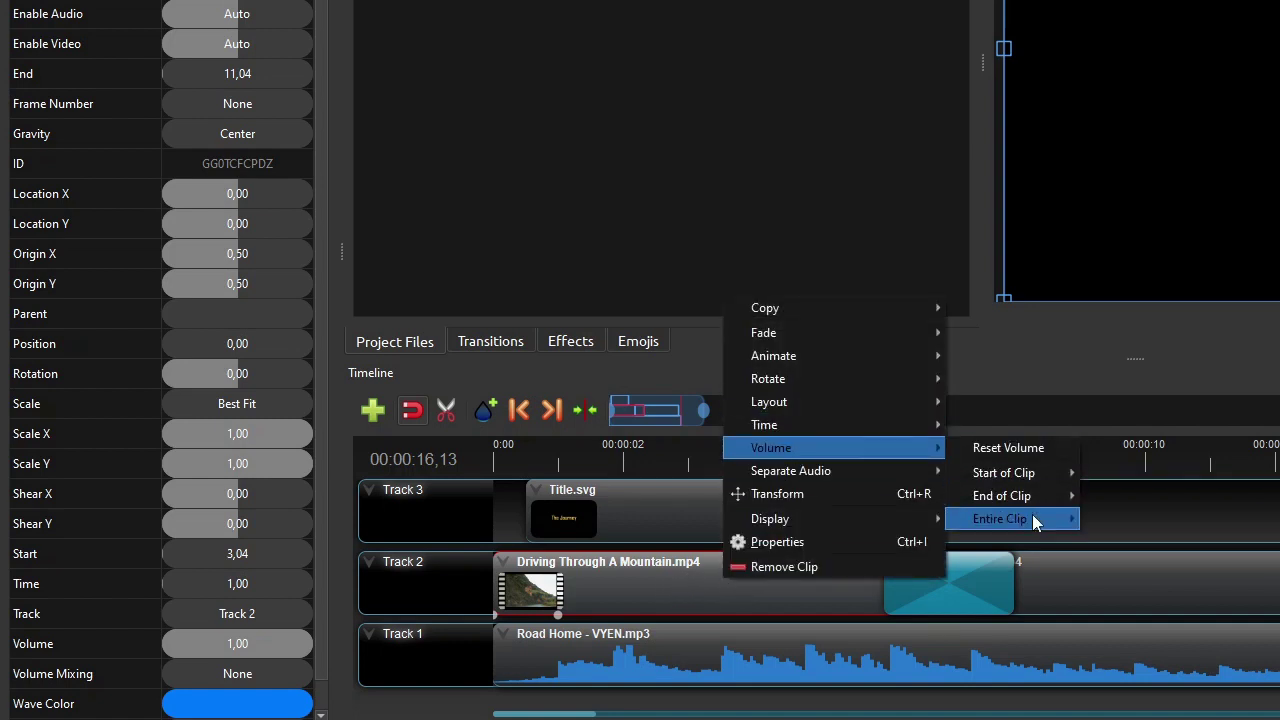
{"action": "mouse_move", "coordinate": [1032, 514]}
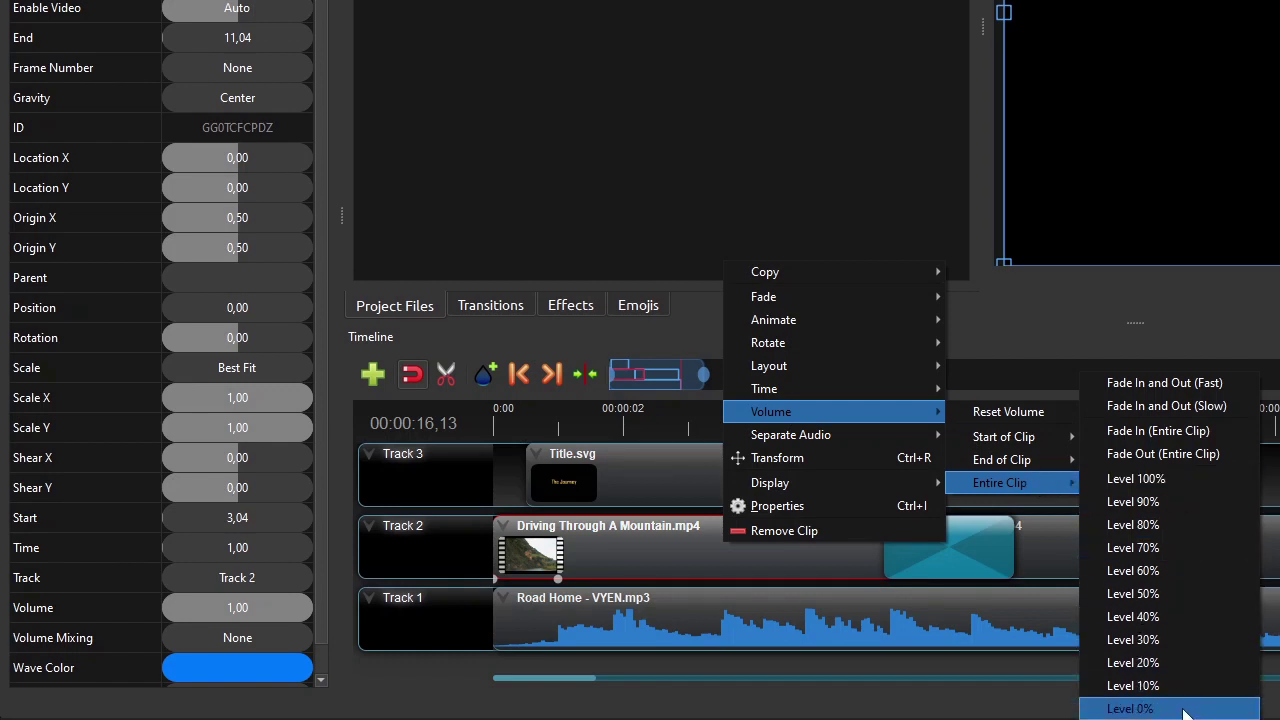
{"action": "left_click", "coordinate": [1135, 708]}
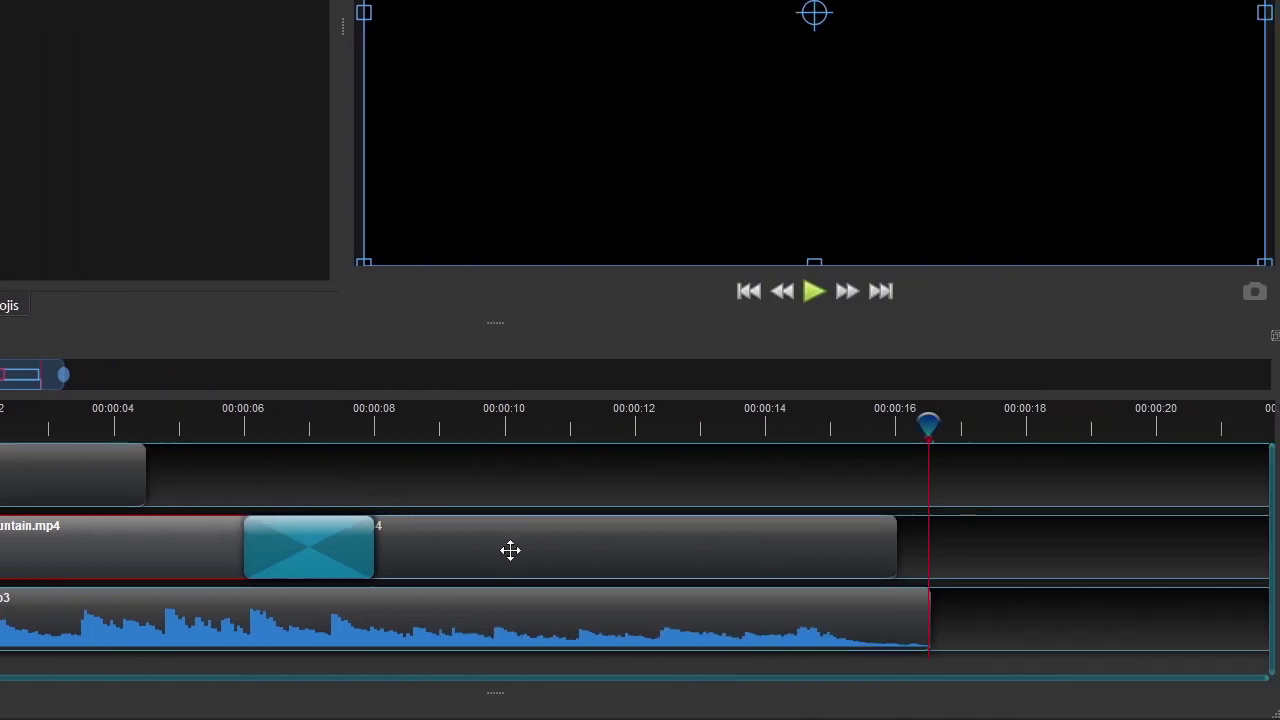
Apply the Fade In and Out (Fast) volume preset to the entire Quiet Beach clip and play the project from the start
{"action": "left_click", "coordinate": [1150, 550]}
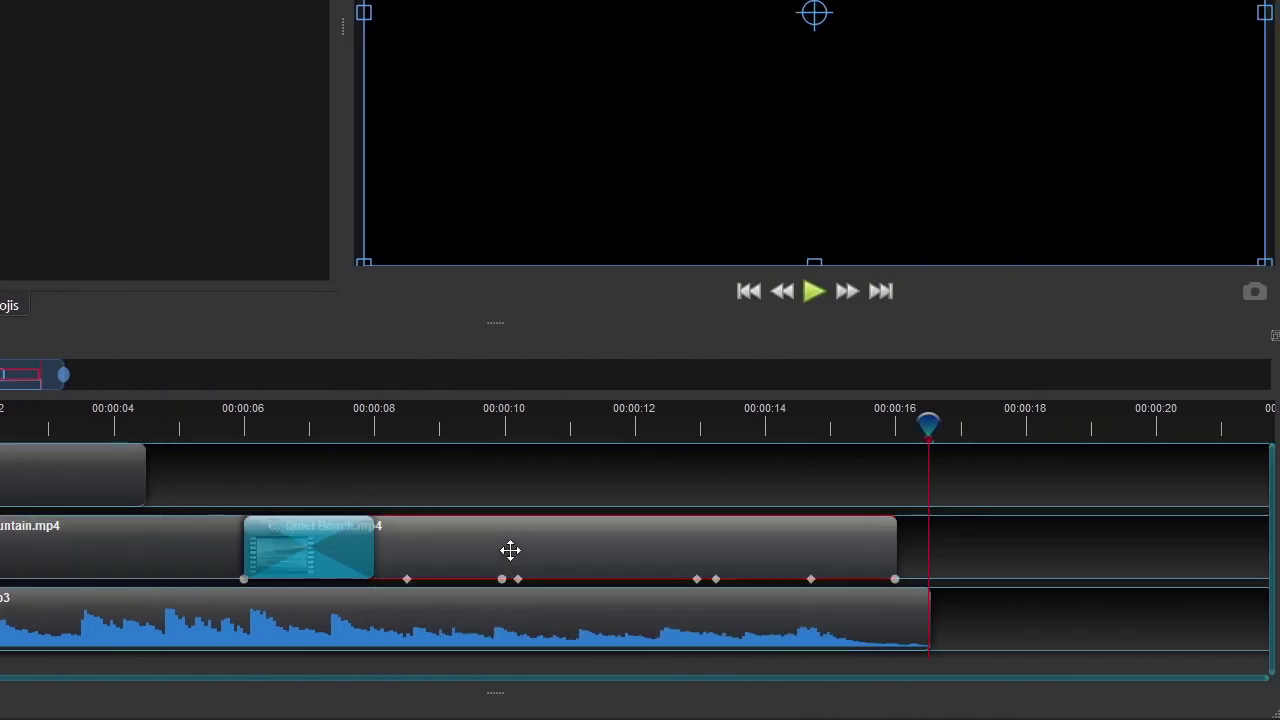
{"action": "right_click", "coordinate": [584, 551]}
{"action": "mouse_move", "coordinate": [677, 423]}
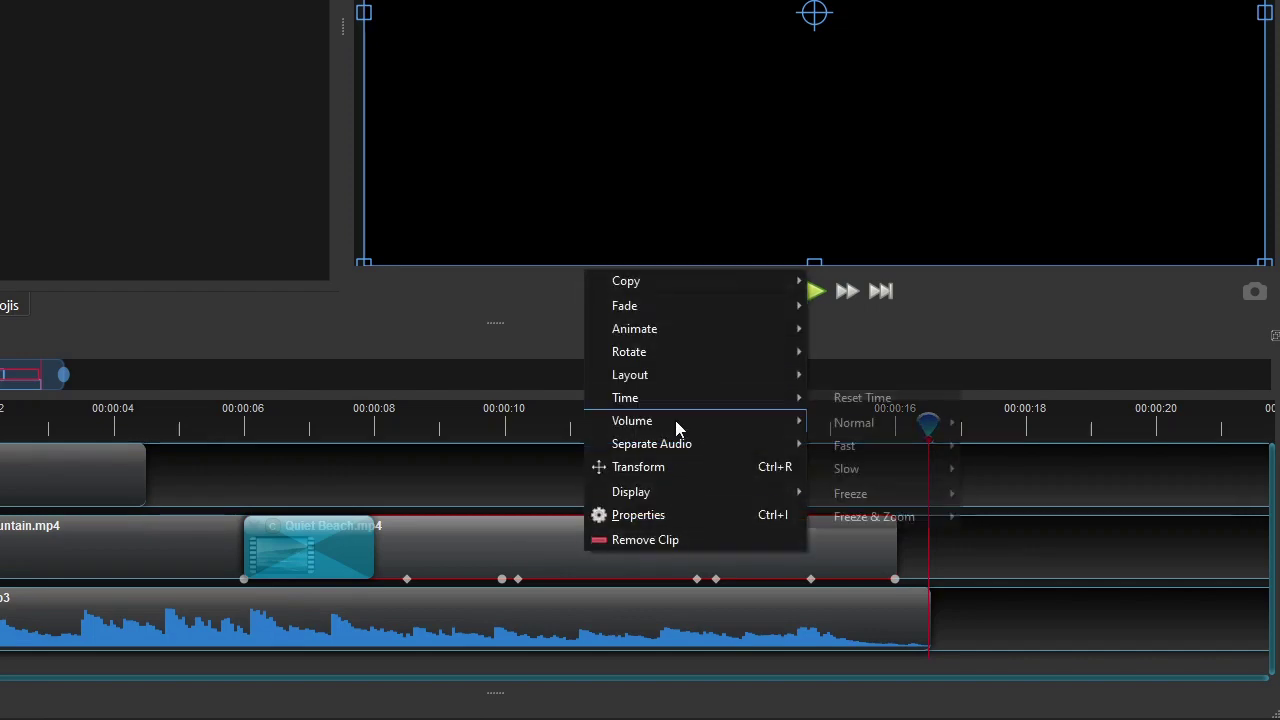
{"action": "mouse_move", "coordinate": [890, 492]}
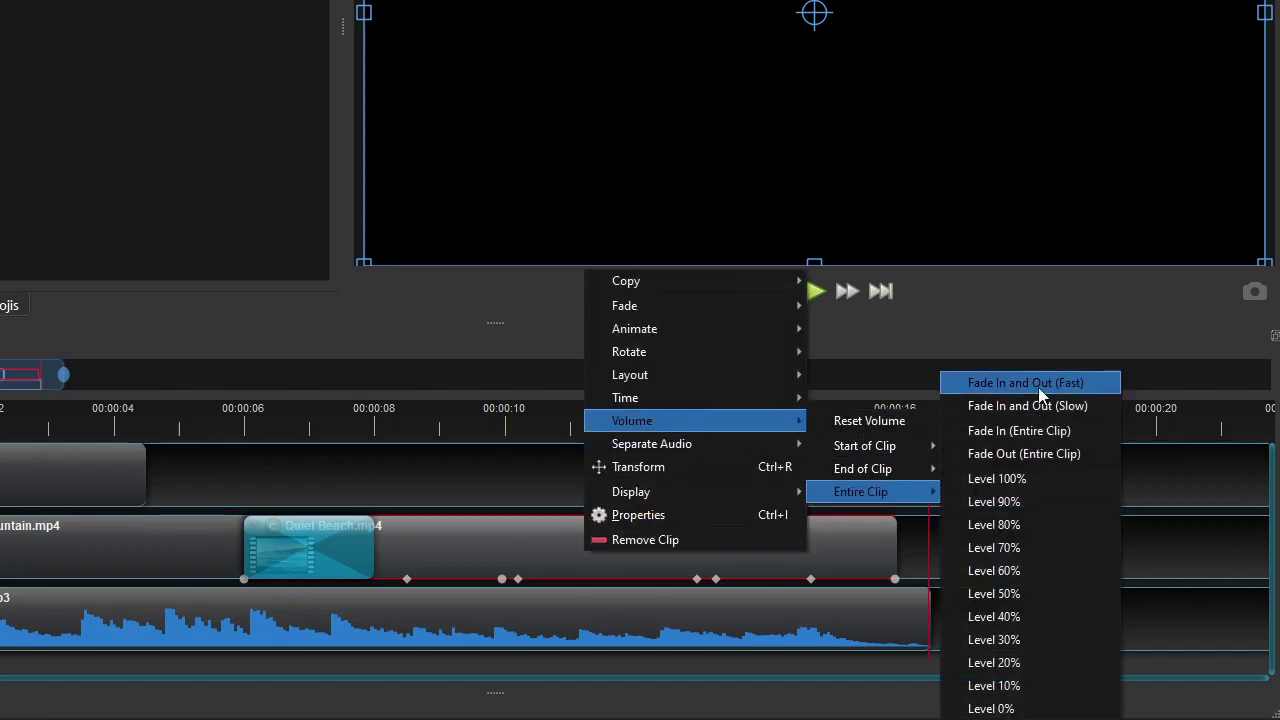
{"action": "left_click", "coordinate": [1035, 383]}
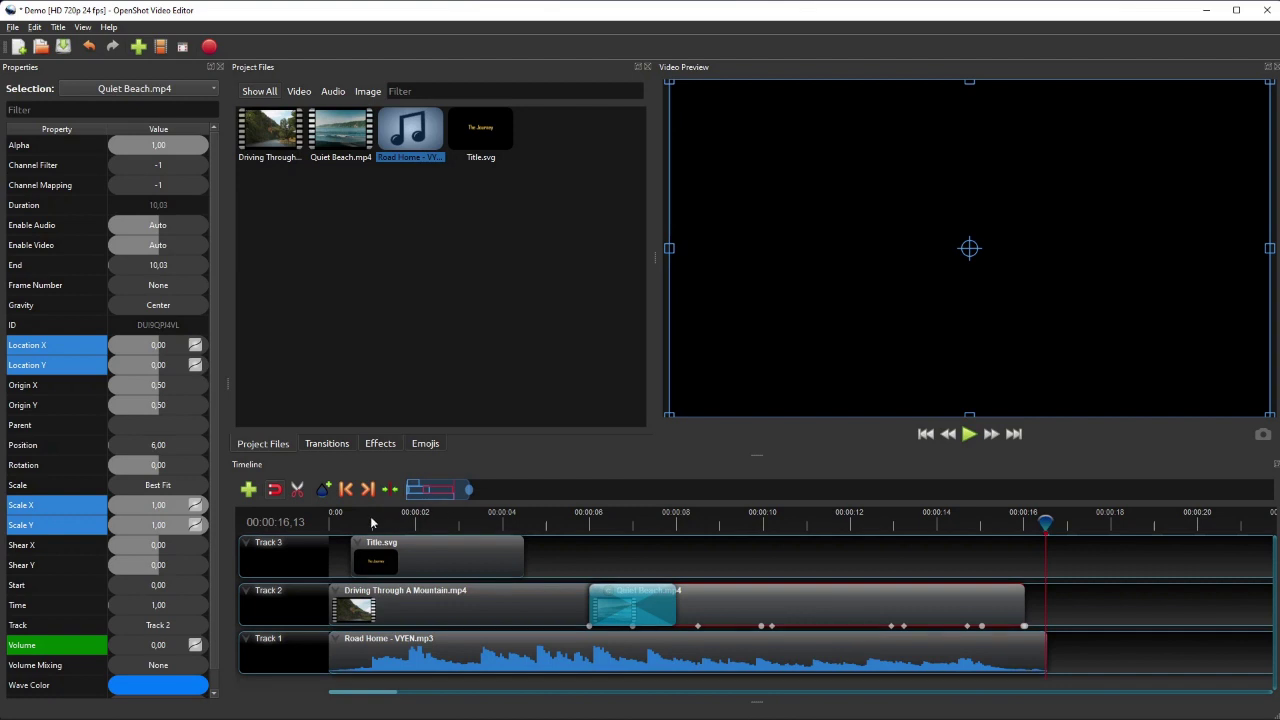
{"action": "left_click", "coordinate": [344, 521]}
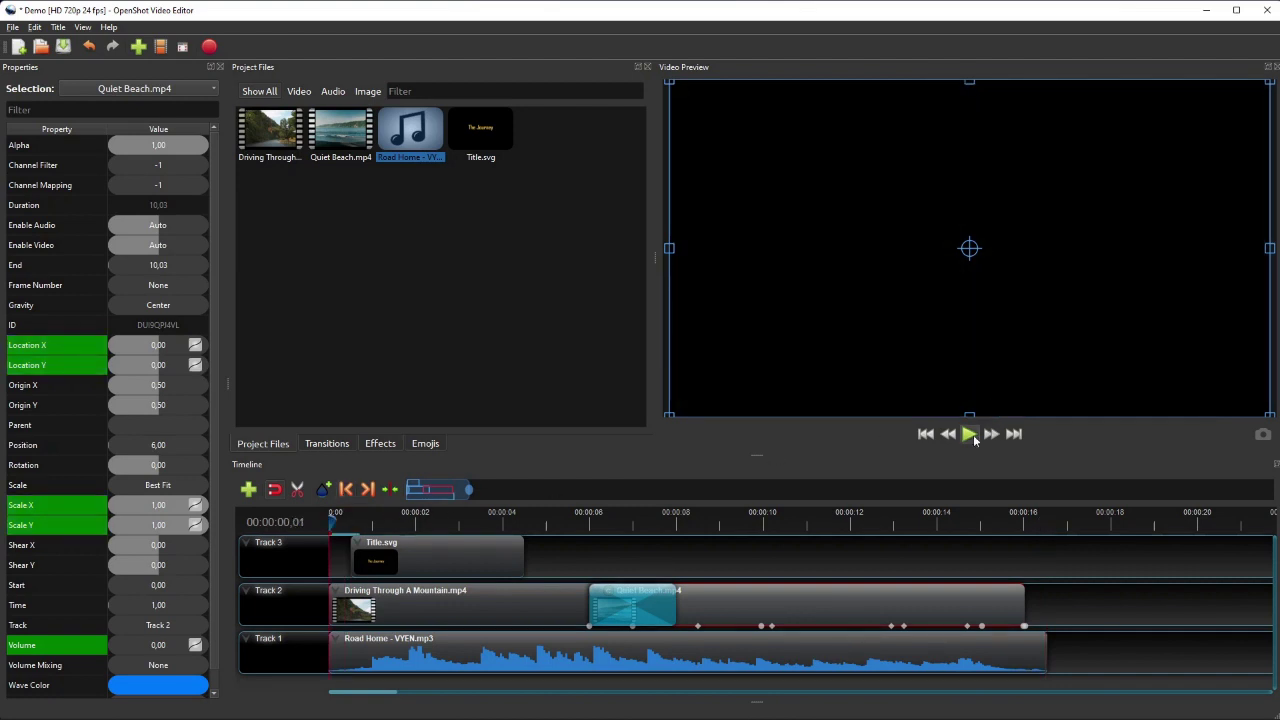
{"action": "left_click", "coordinate": [972, 437]}
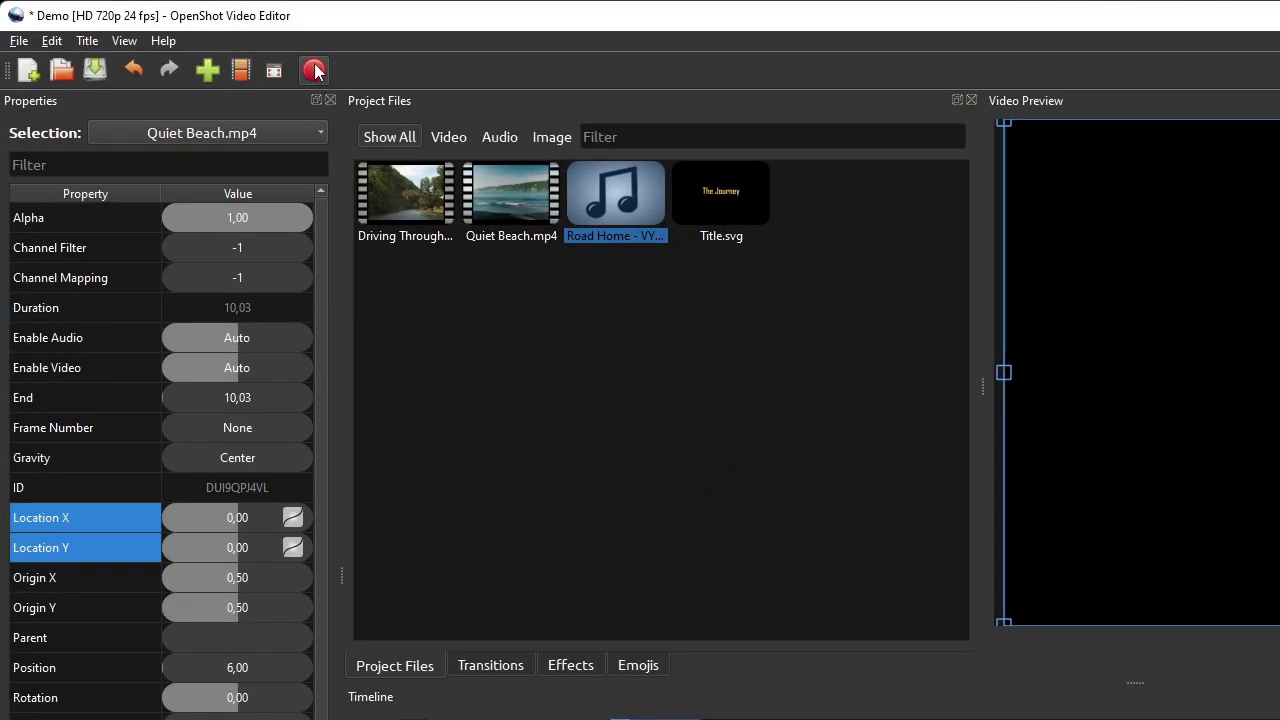
Start a video export using the Web profile and the YouTube Standard target
{"action": "left_click", "coordinate": [314, 70]}
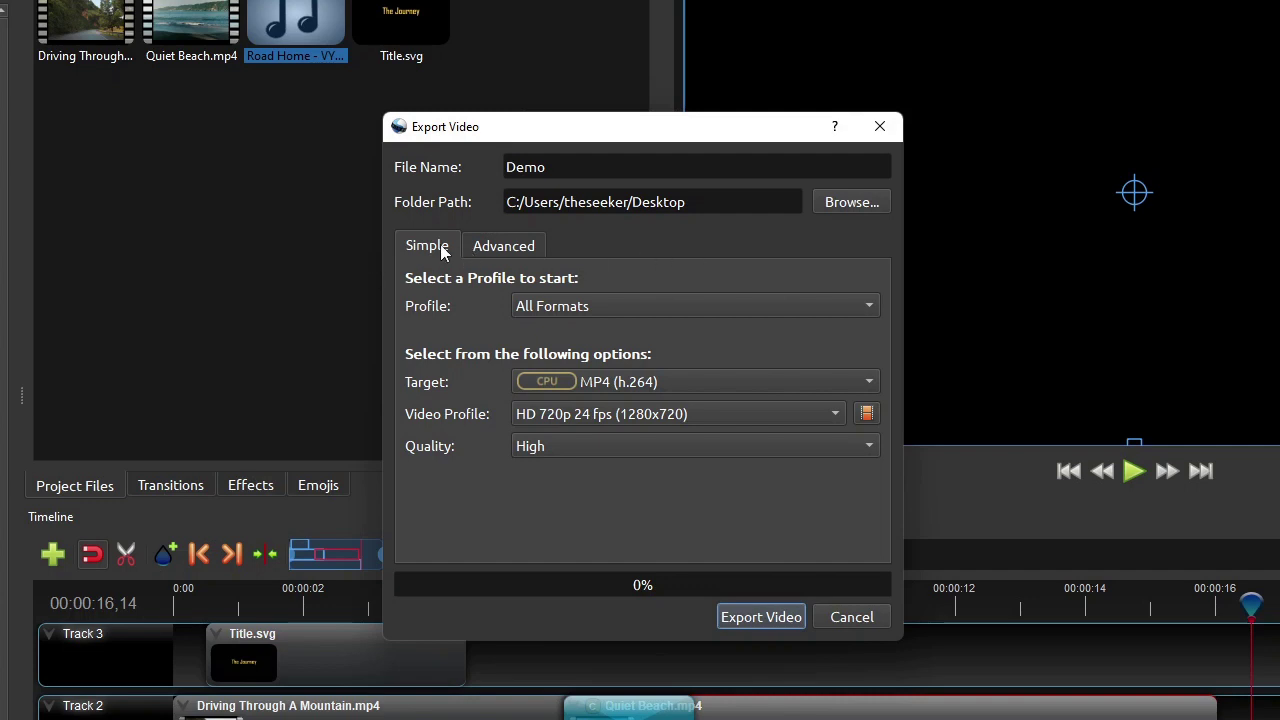
{"action": "left_click", "coordinate": [586, 308]}
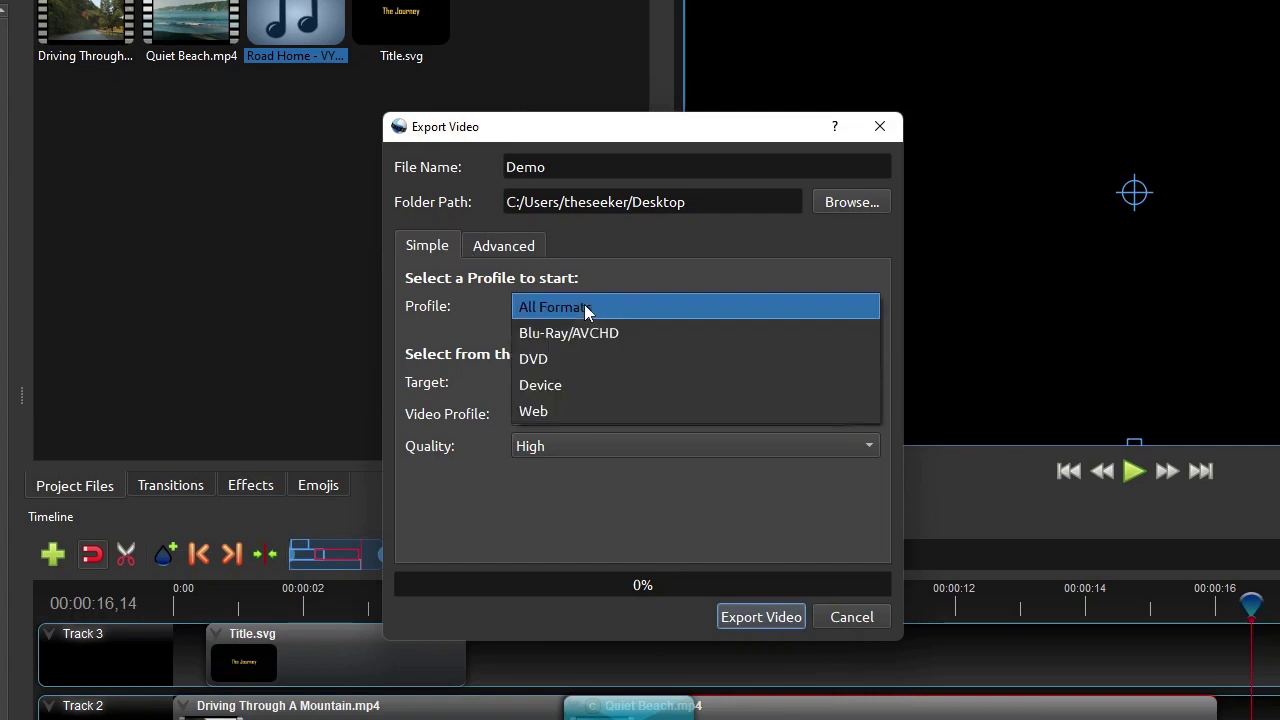
{"action": "left_click", "coordinate": [599, 412]}
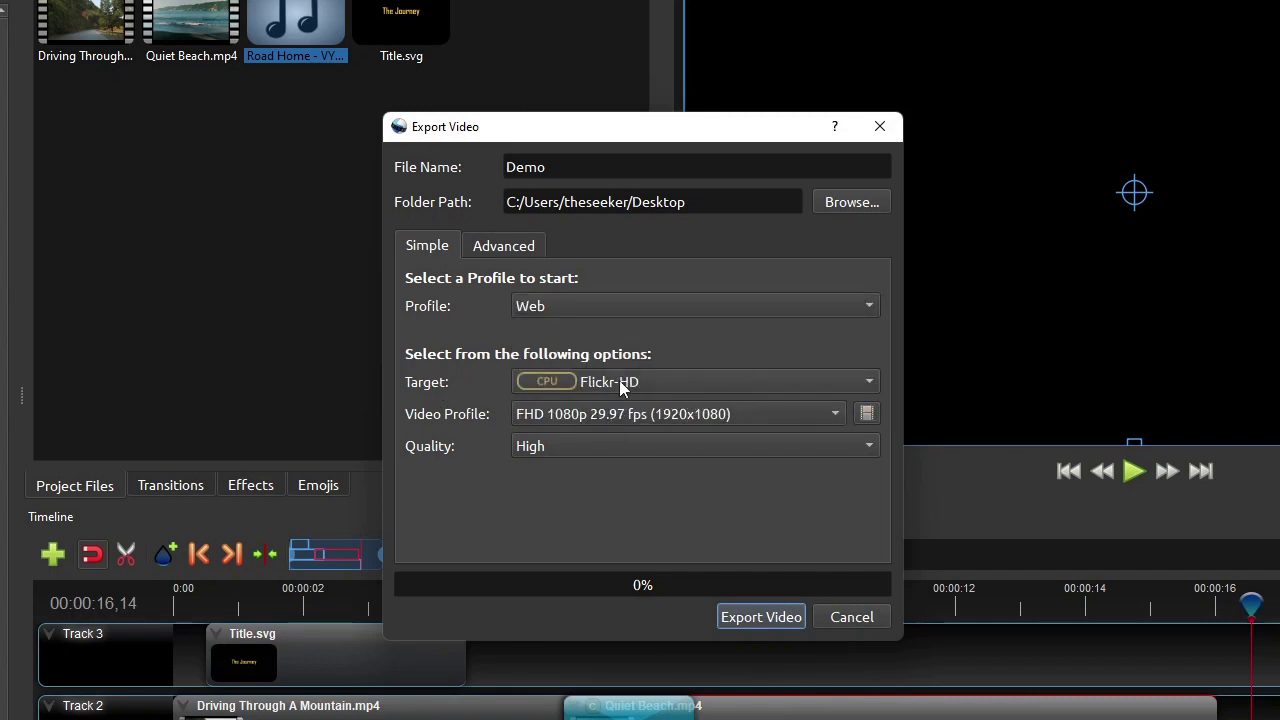
{"action": "left_click", "coordinate": [745, 393]}
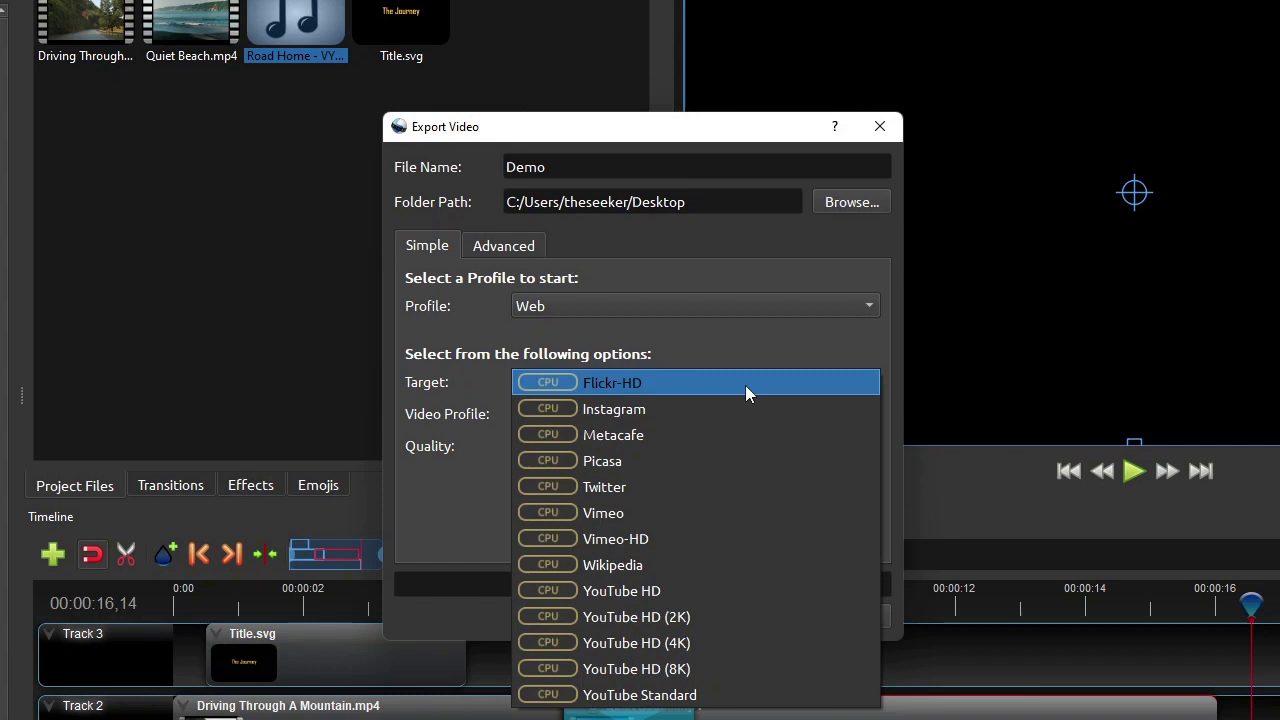
{"action": "left_click", "coordinate": [745, 695]}
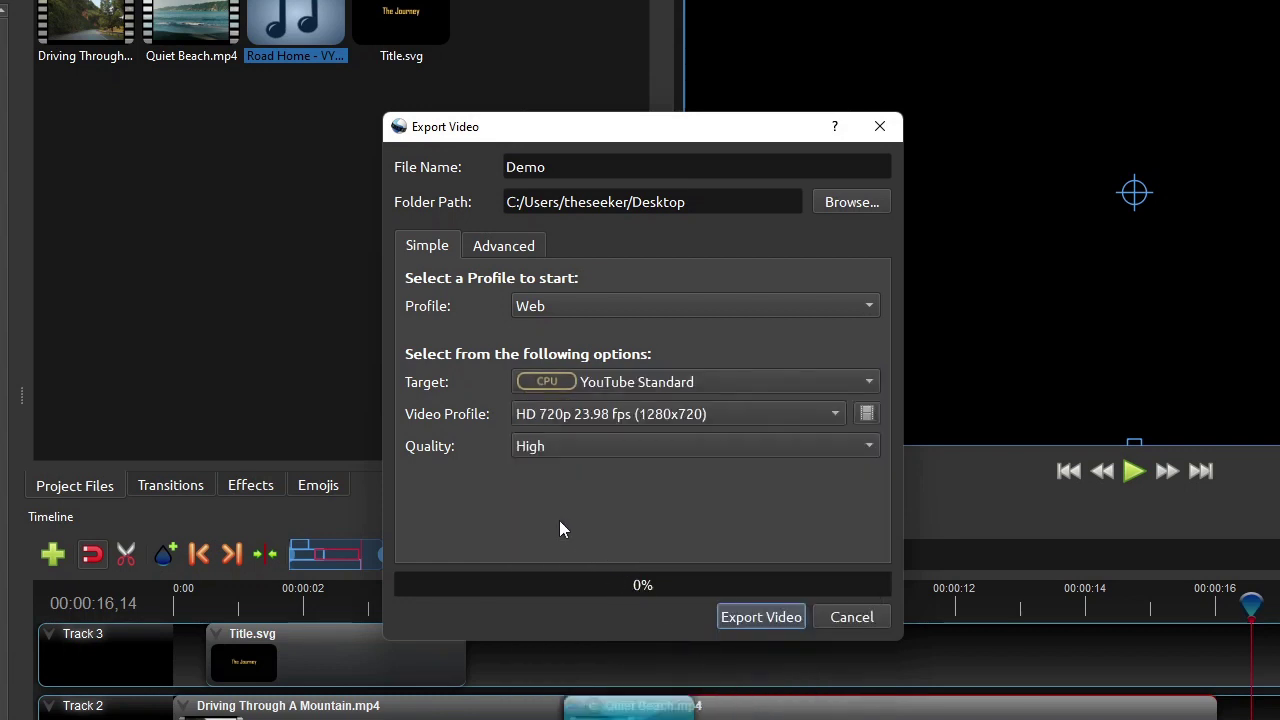
Set the export's video profile to HD 720p 24 fps (1280x720) and its quality to Med
{"action": "left_click", "coordinate": [608, 412]}
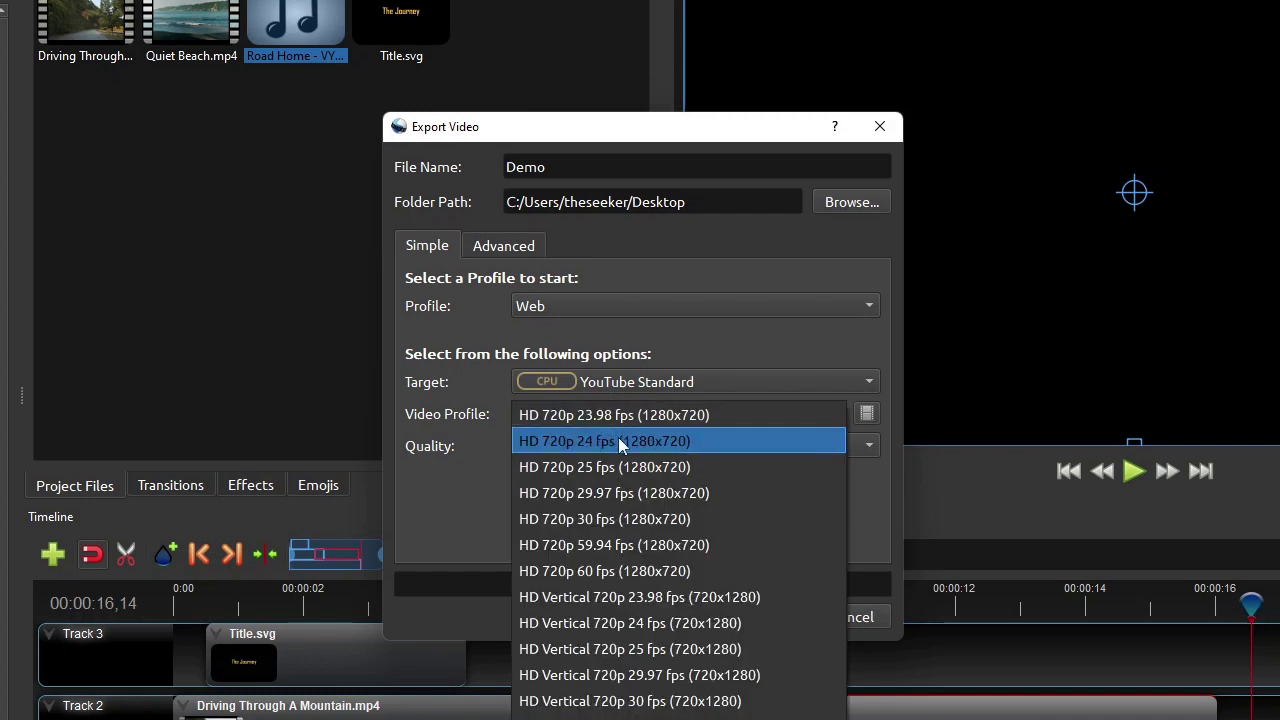
{"action": "left_click", "coordinate": [618, 441]}
{"action": "left_click", "coordinate": [553, 445]}
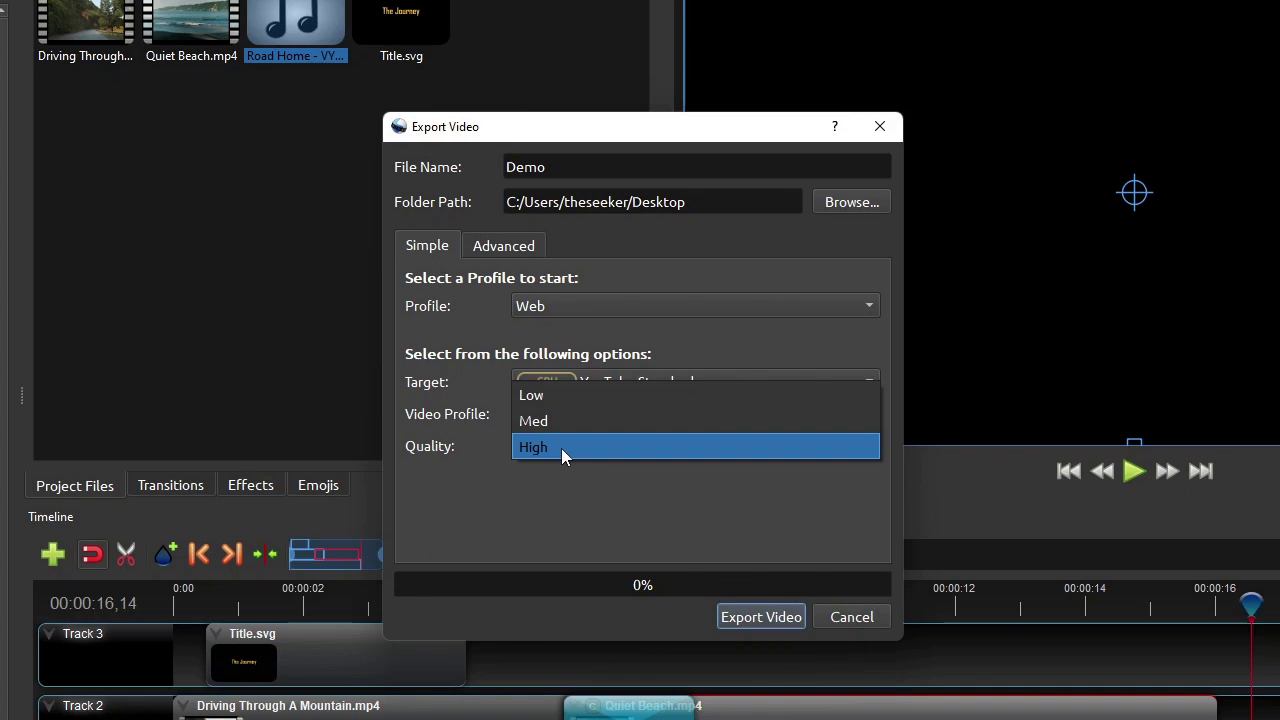
{"action": "left_click", "coordinate": [560, 424]}
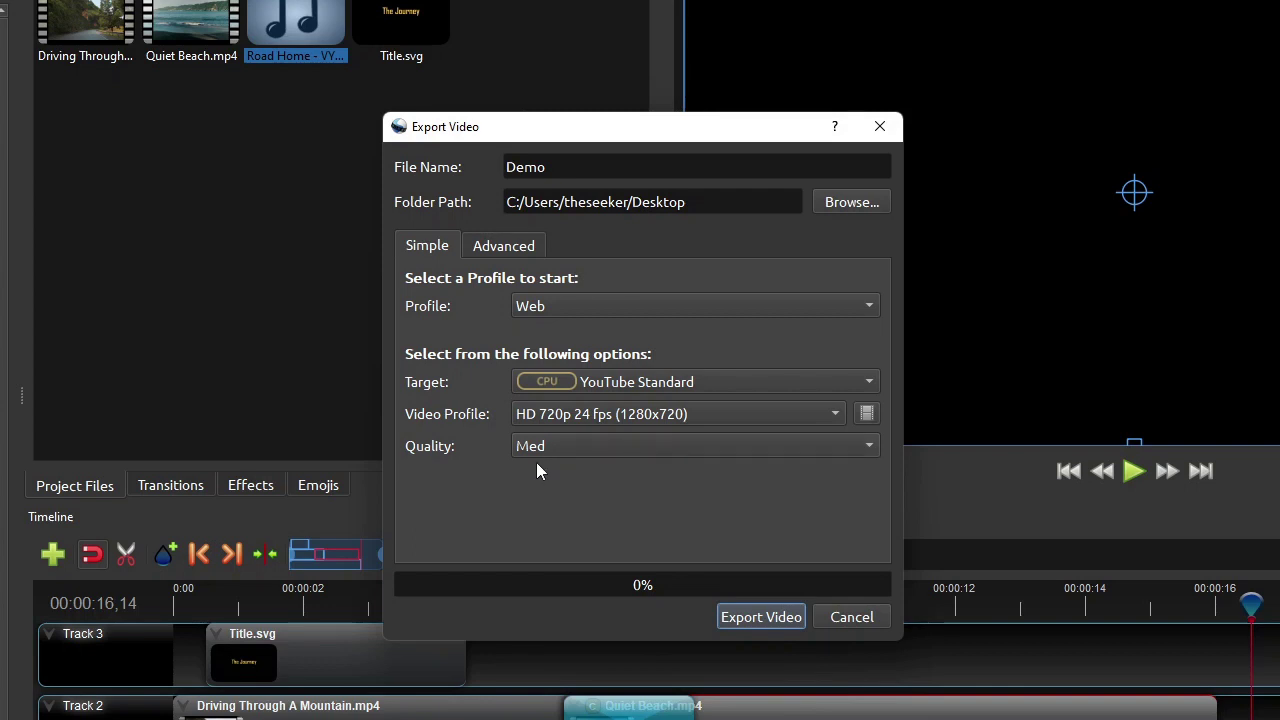
Set the export's video bit rate to 3 Mb/s, export the video and close the finished export dialog
{"action": "left_click", "coordinate": [524, 250]}
{"action": "left_click", "coordinate": [456, 496]}
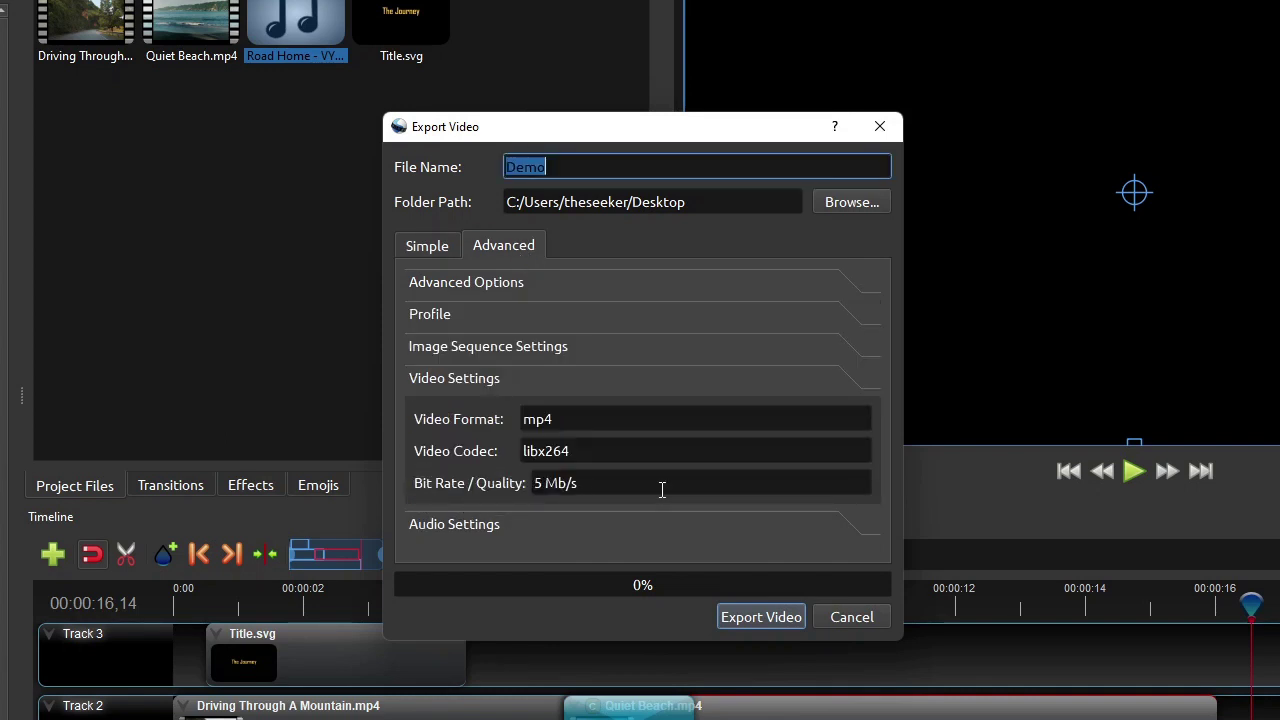
{"action": "left_click", "coordinate": [537, 484]}
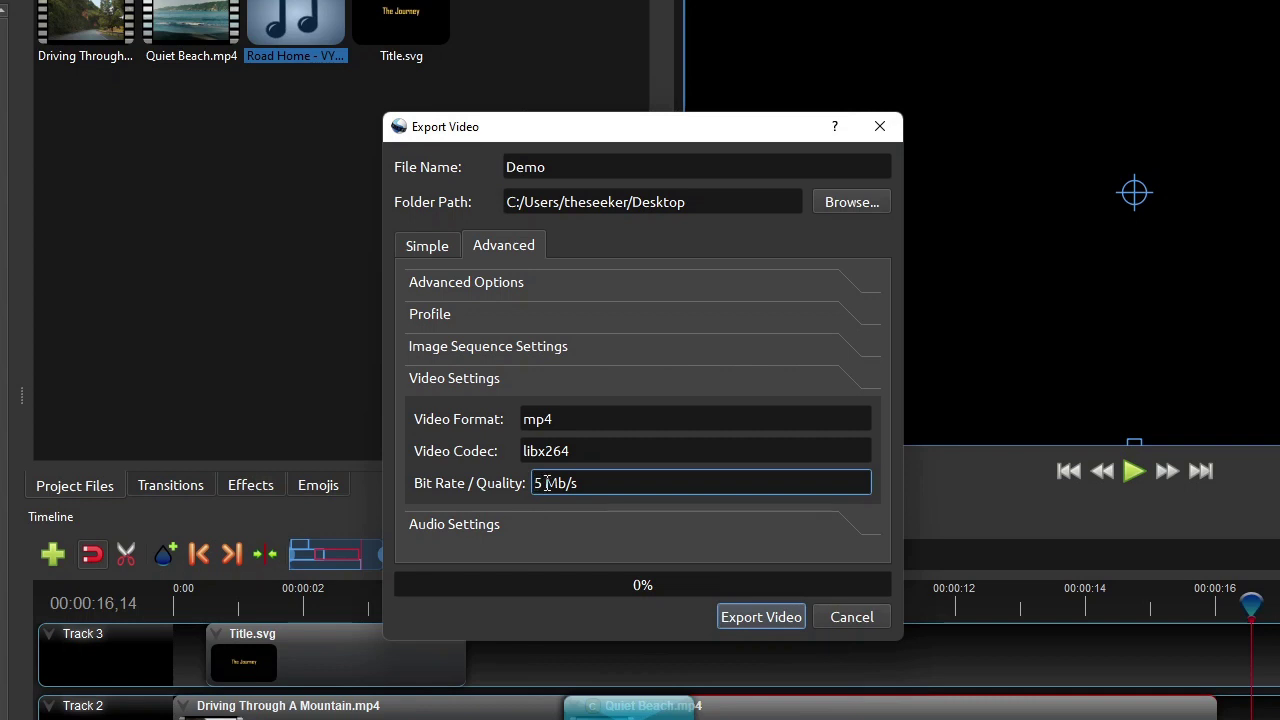
{"action": "key", "text": "BackSpace"}
{"action": "key", "text": "BackSpace"}
{"action": "type", "text": "3"}
{"action": "left_click", "coordinate": [763, 616]}
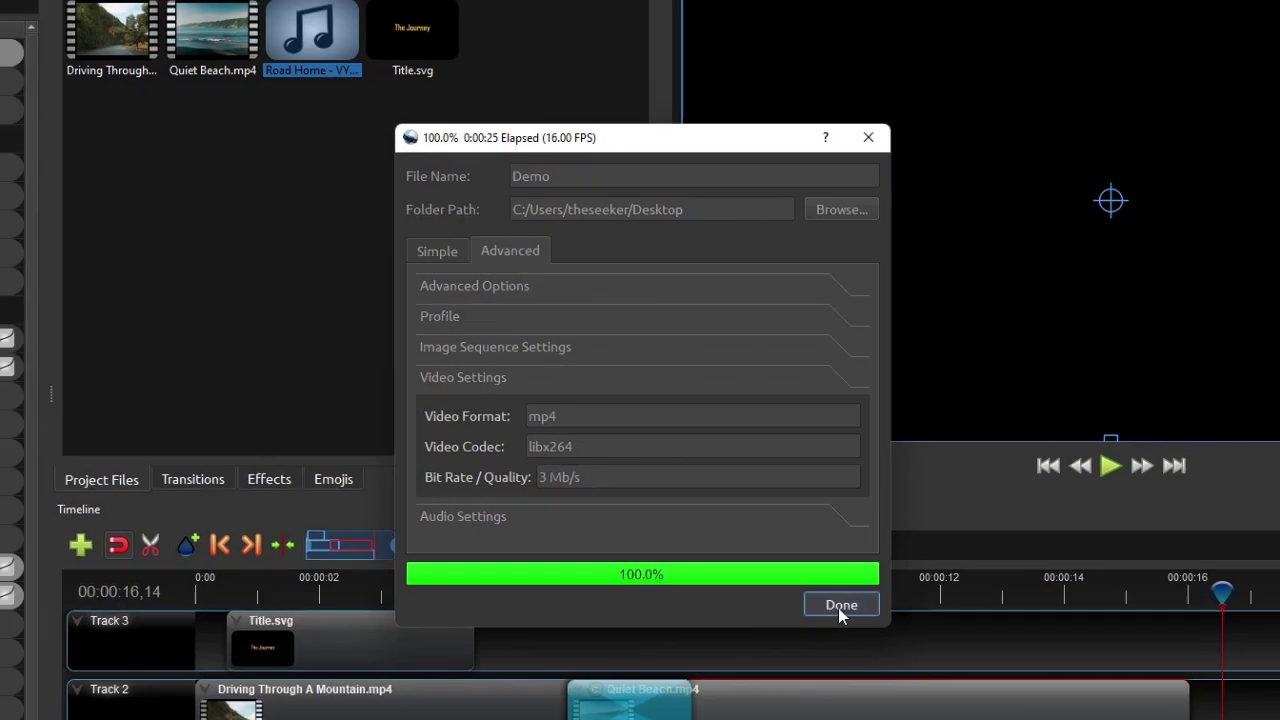
{"action": "left_click", "coordinate": [841, 605]}
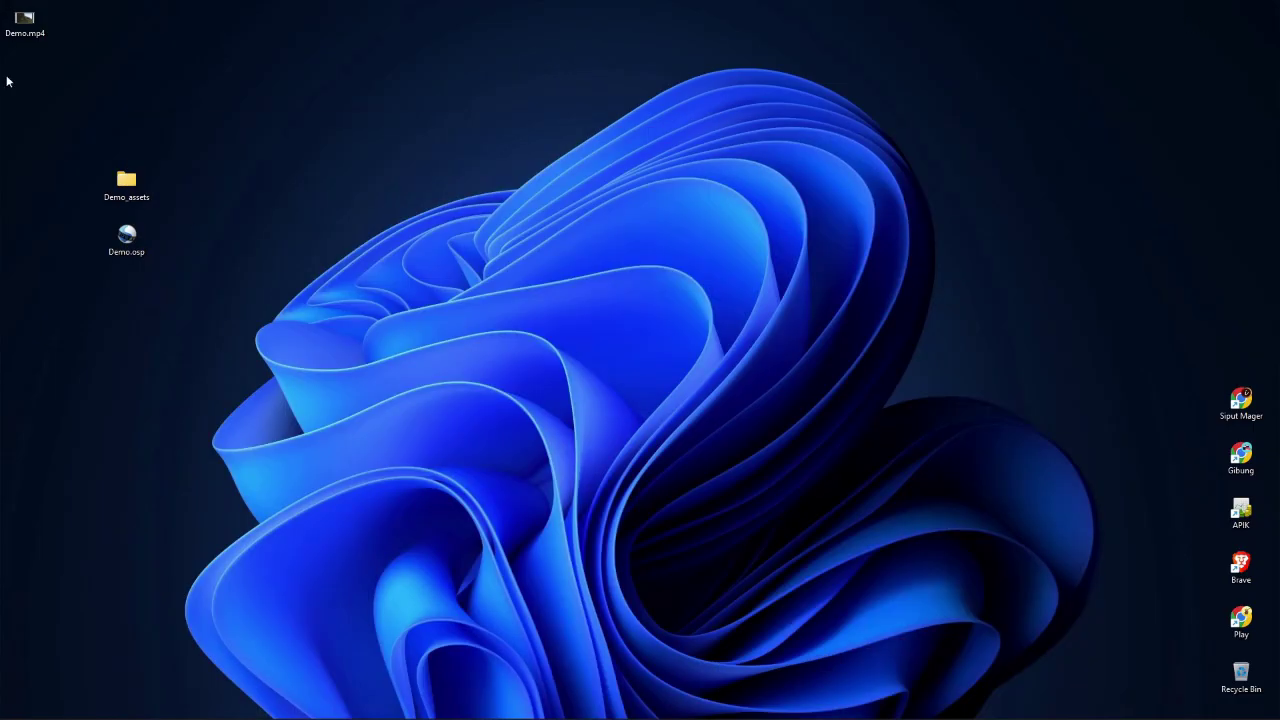
Move the exported Demo.mp4 near the project files on the desktop and play it in the media player
{"action": "left_click_drag", "start_coordinate": [24, 22], "coordinate": [180, 115]}
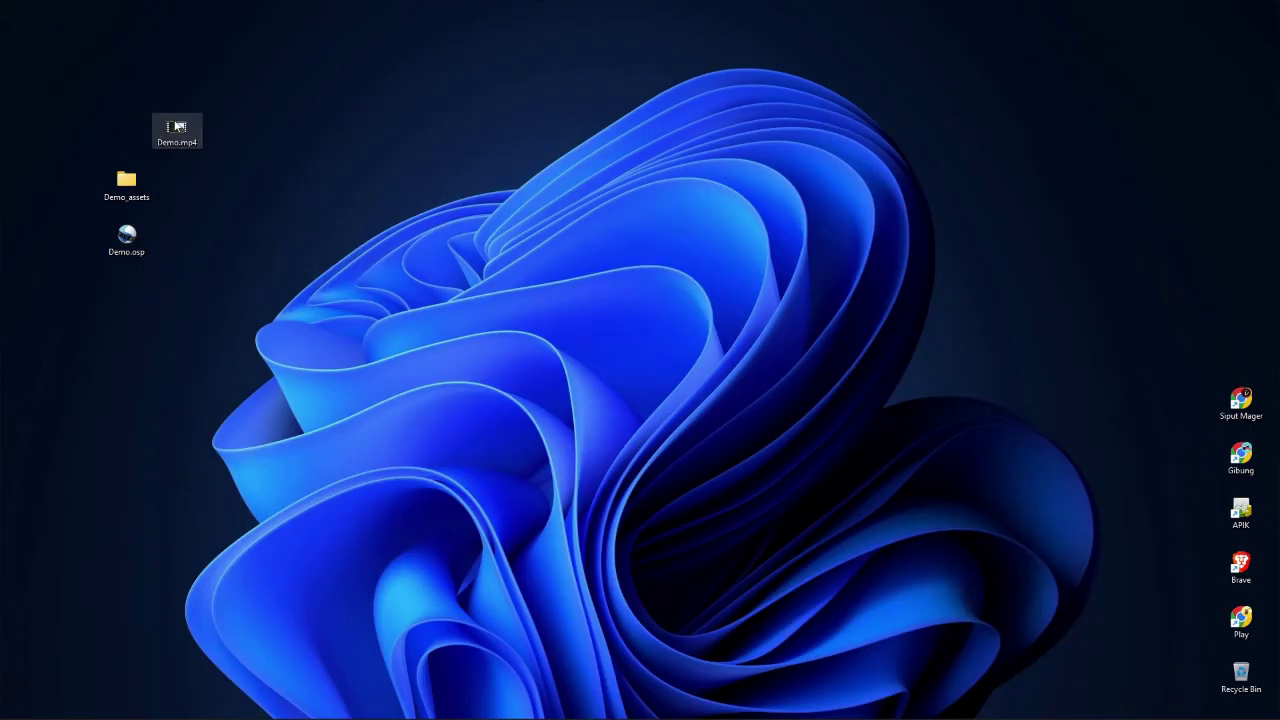
{"action": "double_click", "coordinate": [177, 127]}
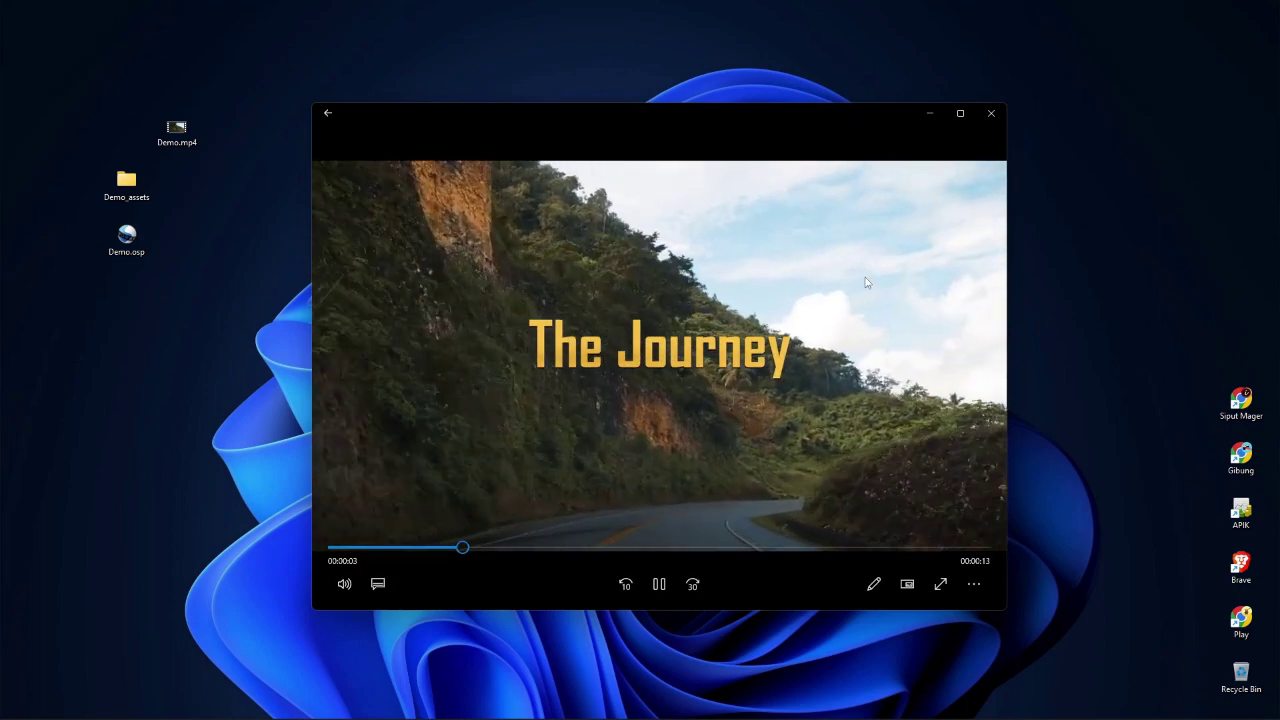
{"action": "mouse_move", "coordinate": [866, 287]}
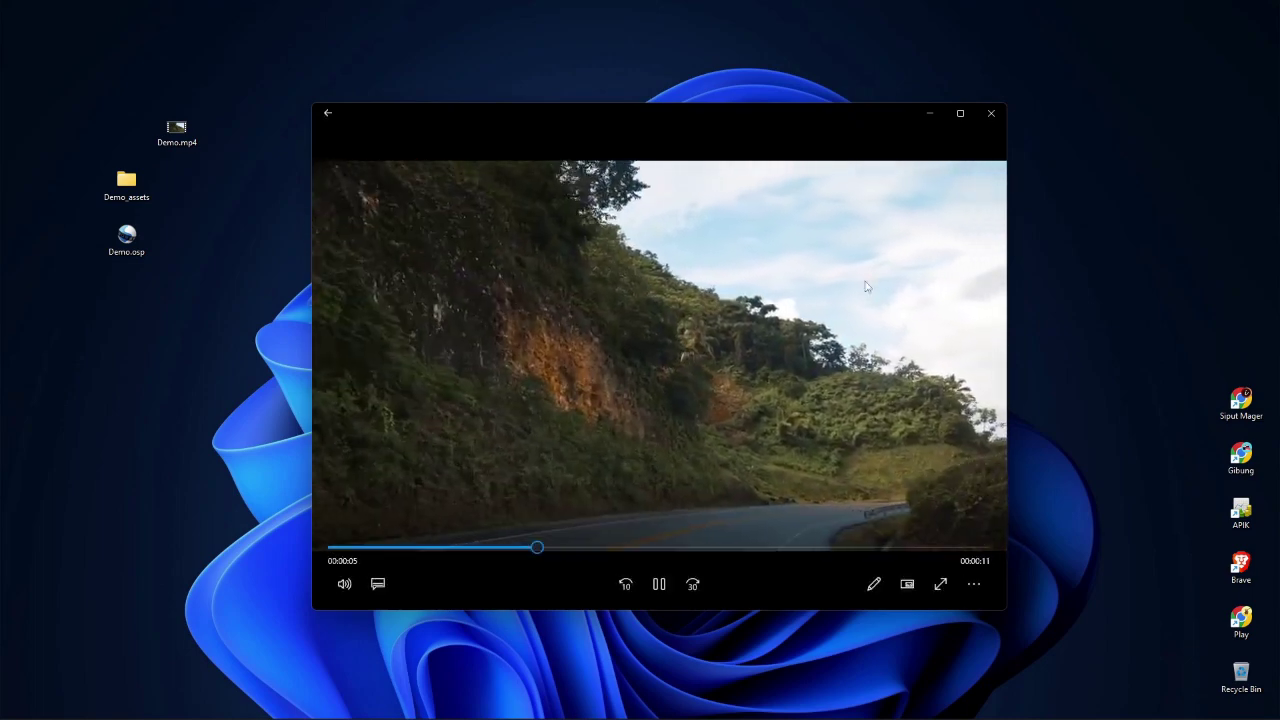